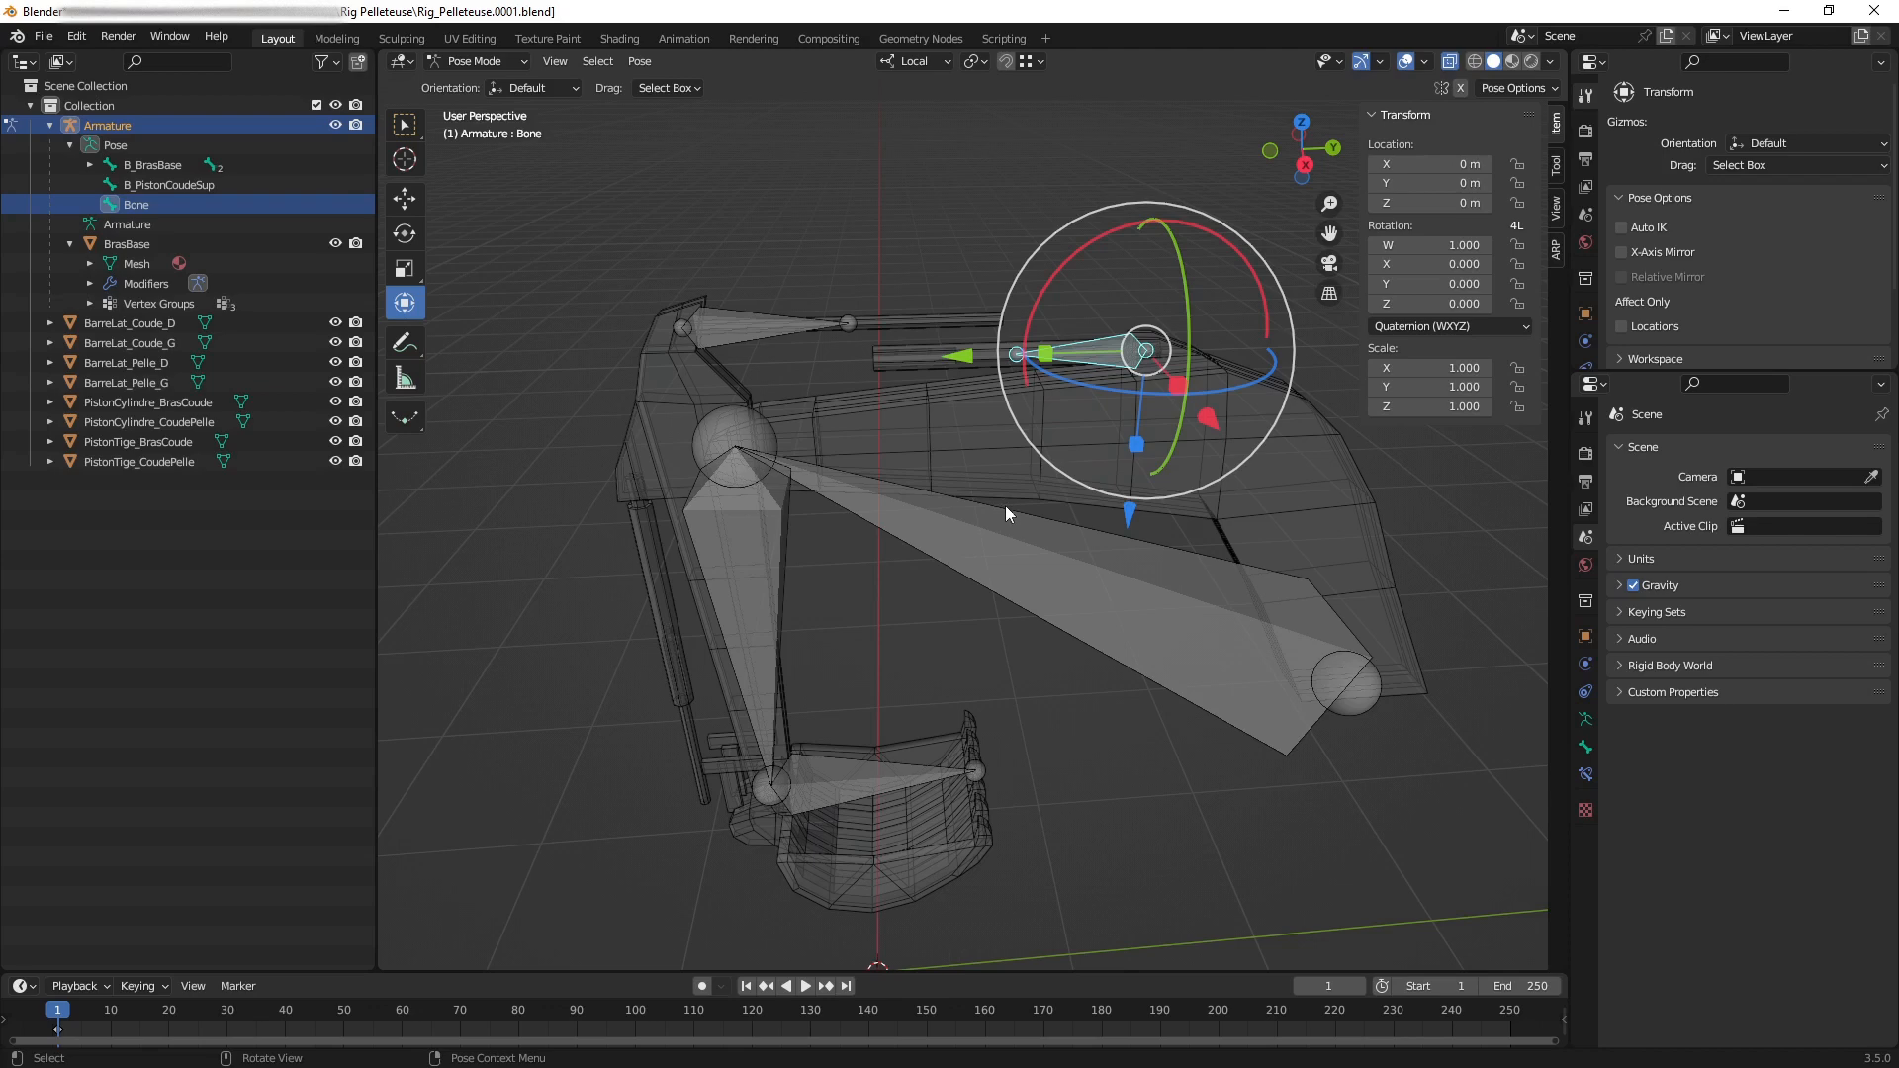
Try moving the B_Pelle and B_BrasCoude bones separately, and undo the pose changes.
middle_click_drag(1005, 507, 904, 493)
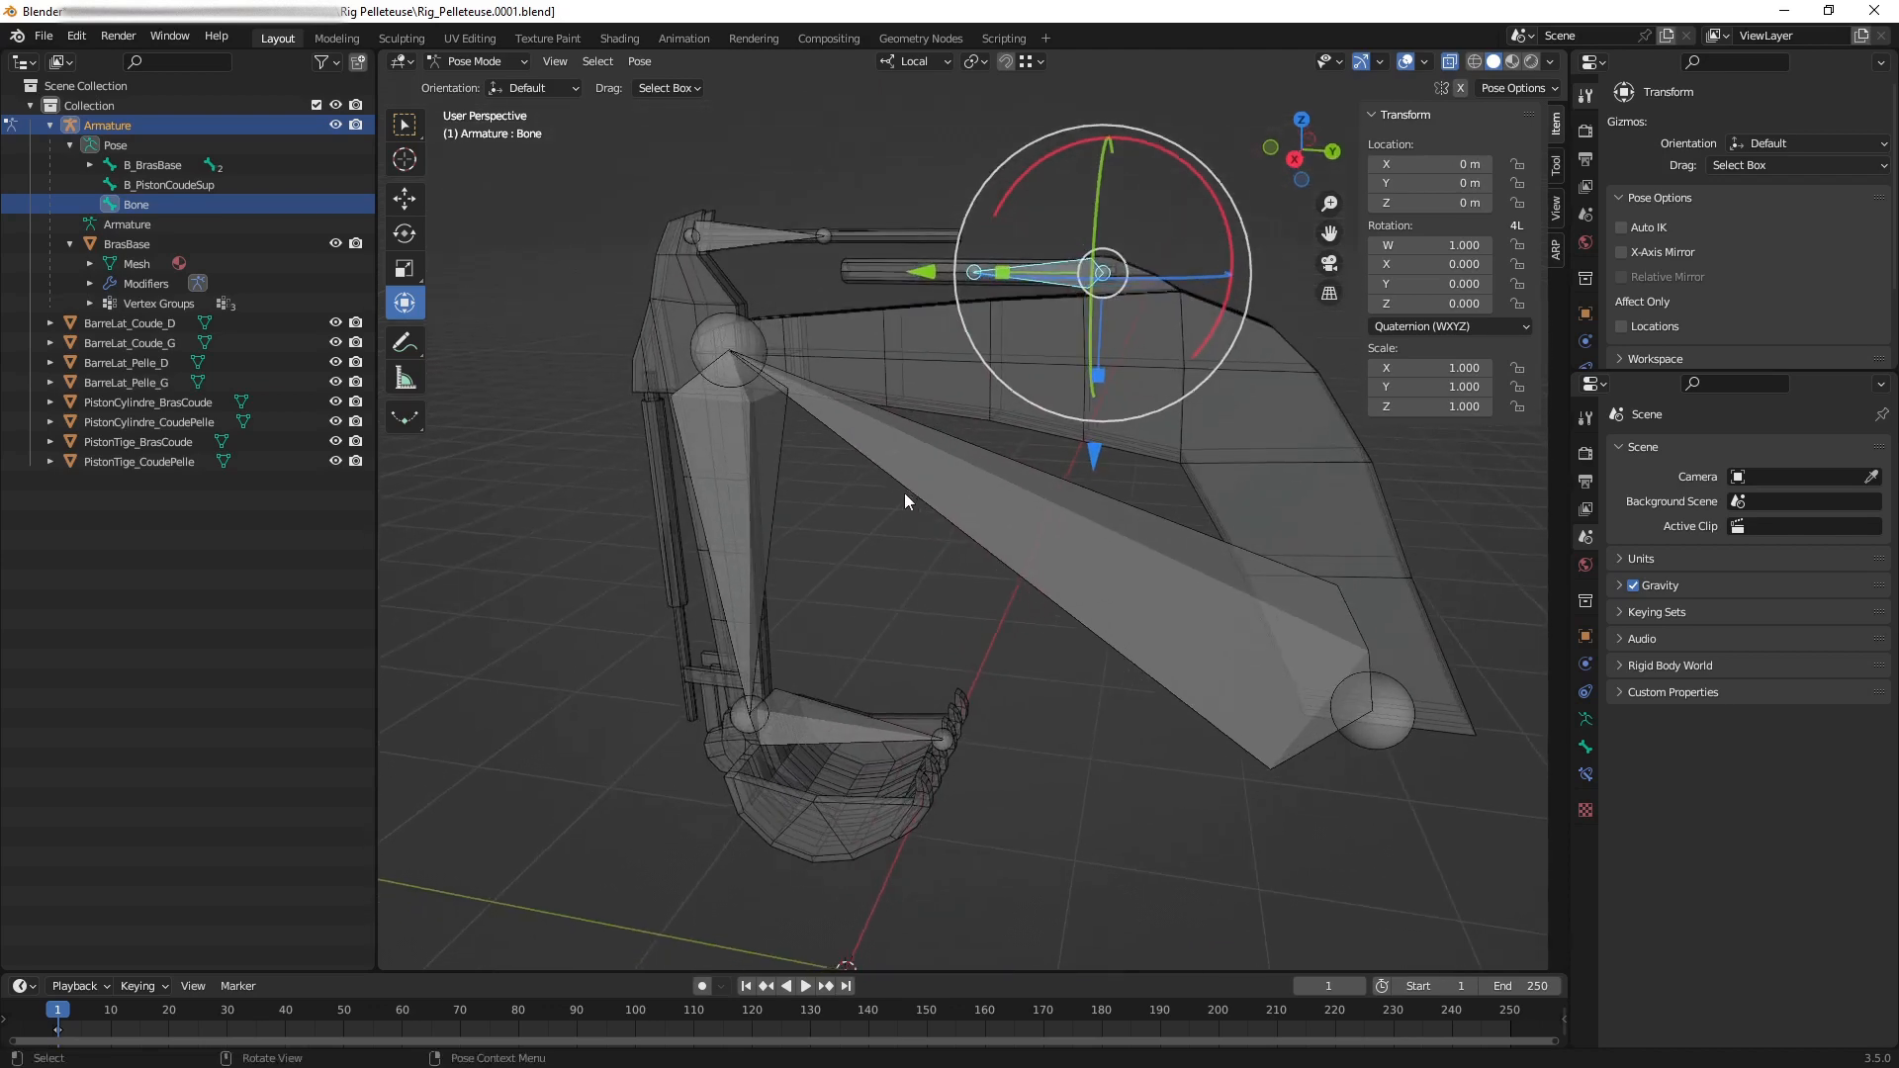
left_click(809, 720)
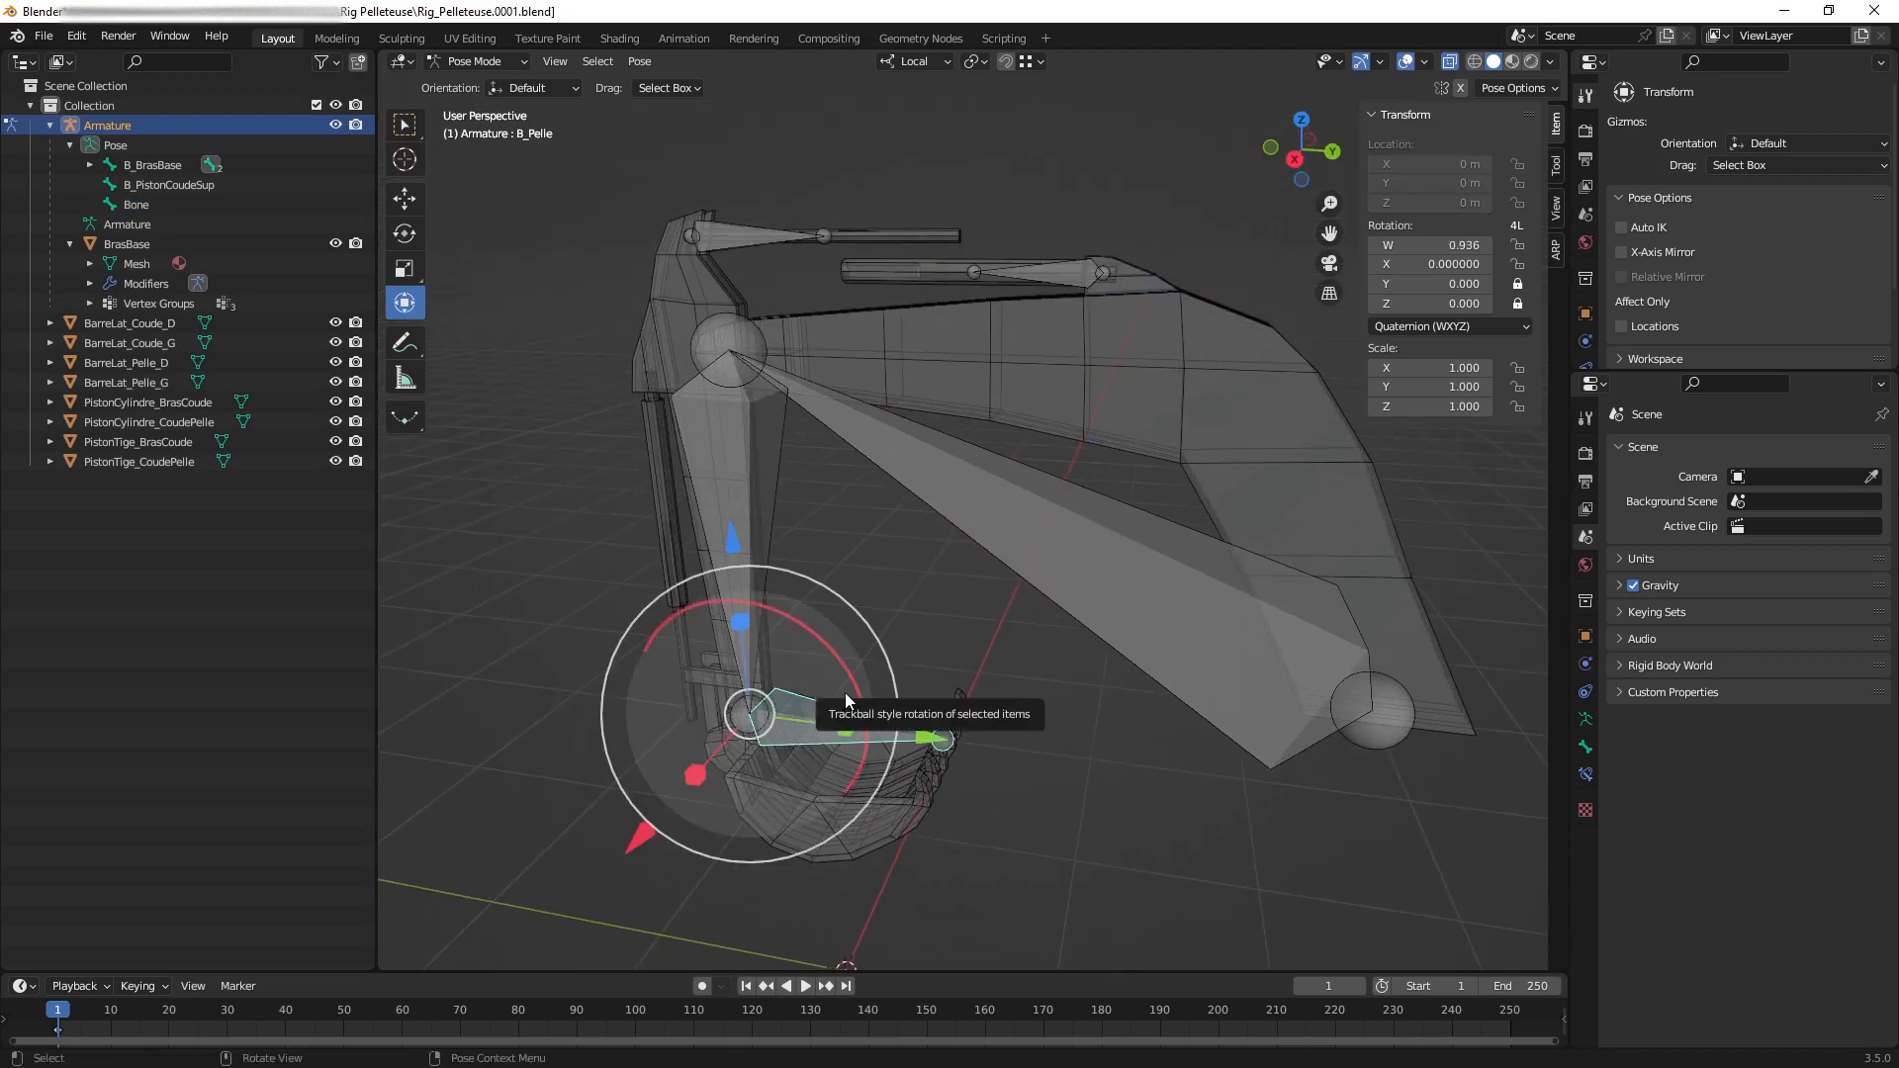
mouse_move(906, 649)
middle_mouse_down()
mouse_move(889, 677)
mouse_move(954, 660)
mouse_move(890, 657)
mouse_move(915, 645)
middle_mouse_up()
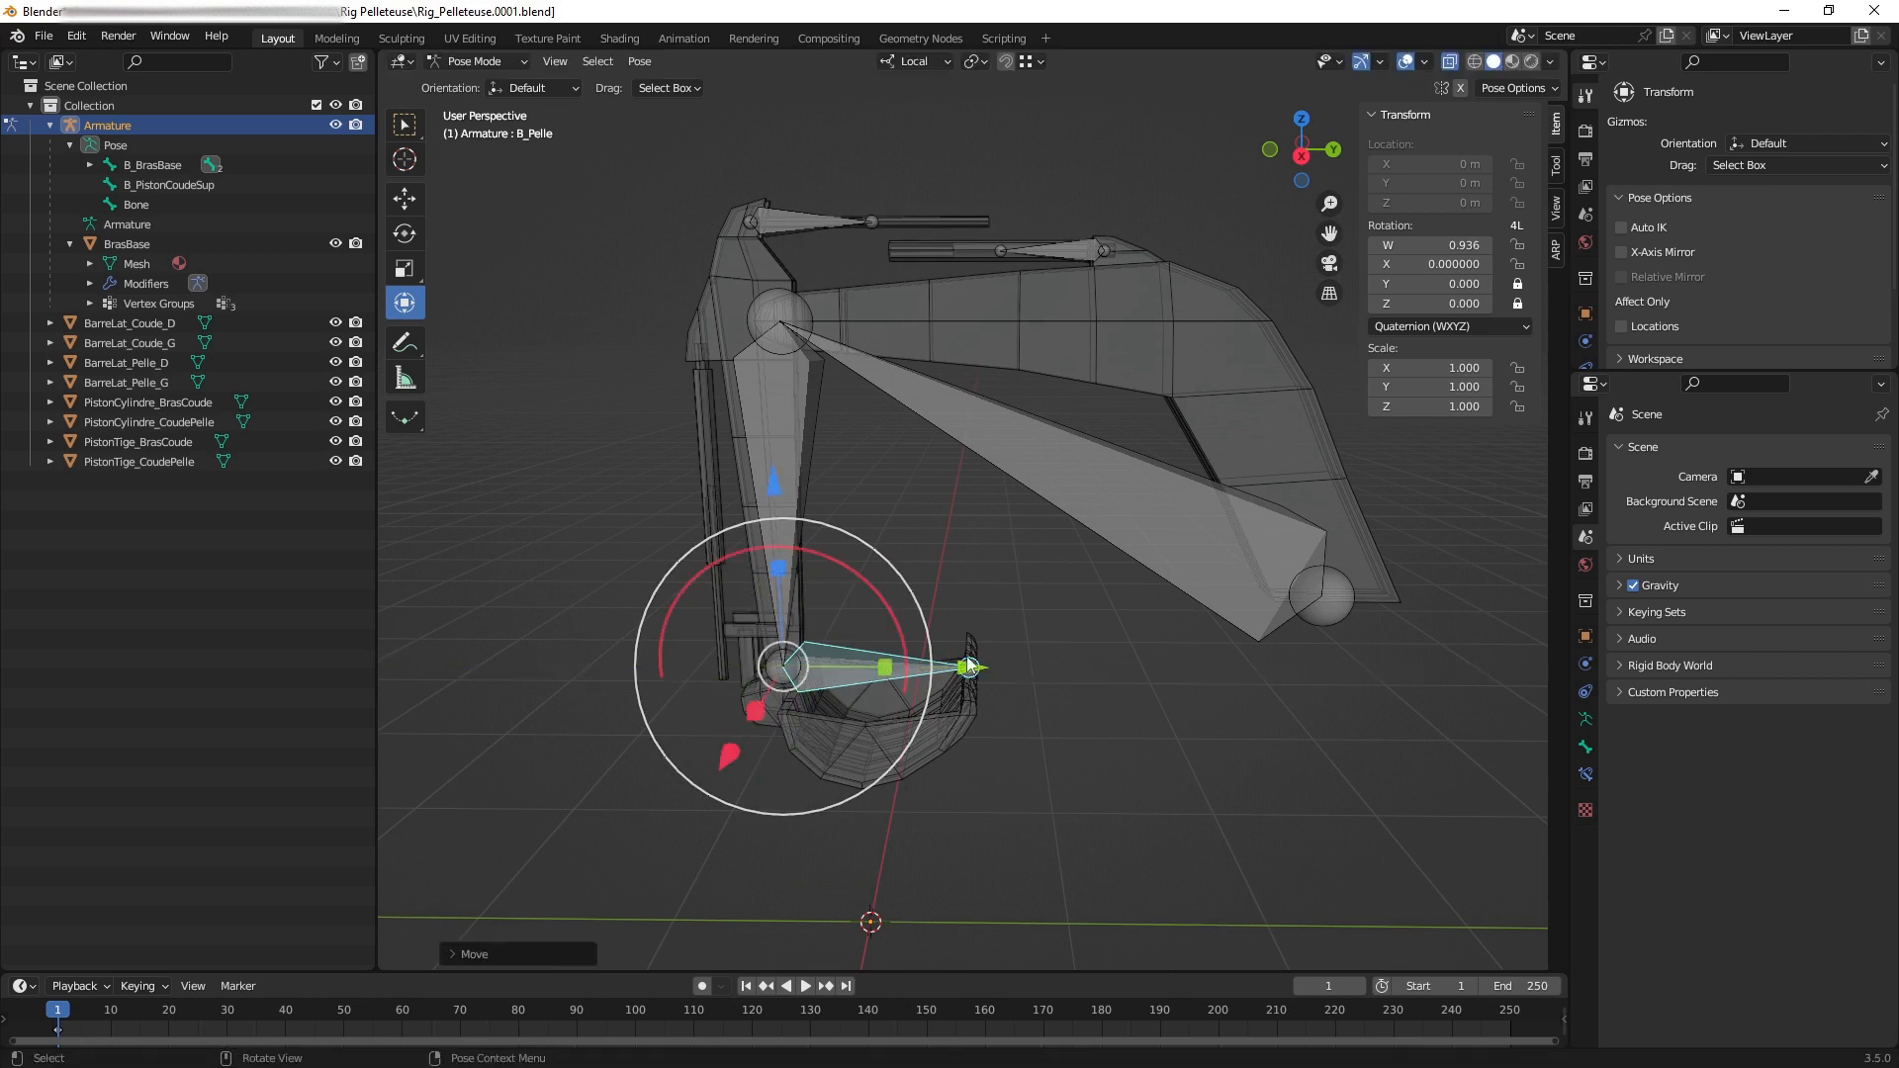
left_click(781, 440)
left_click_drag(964, 328, 1106, 483)
left_click_drag(886, 257, 908, 358)
key("ctrl+z")
middle_click_drag(1003, 514, 1153, 594, "shift")
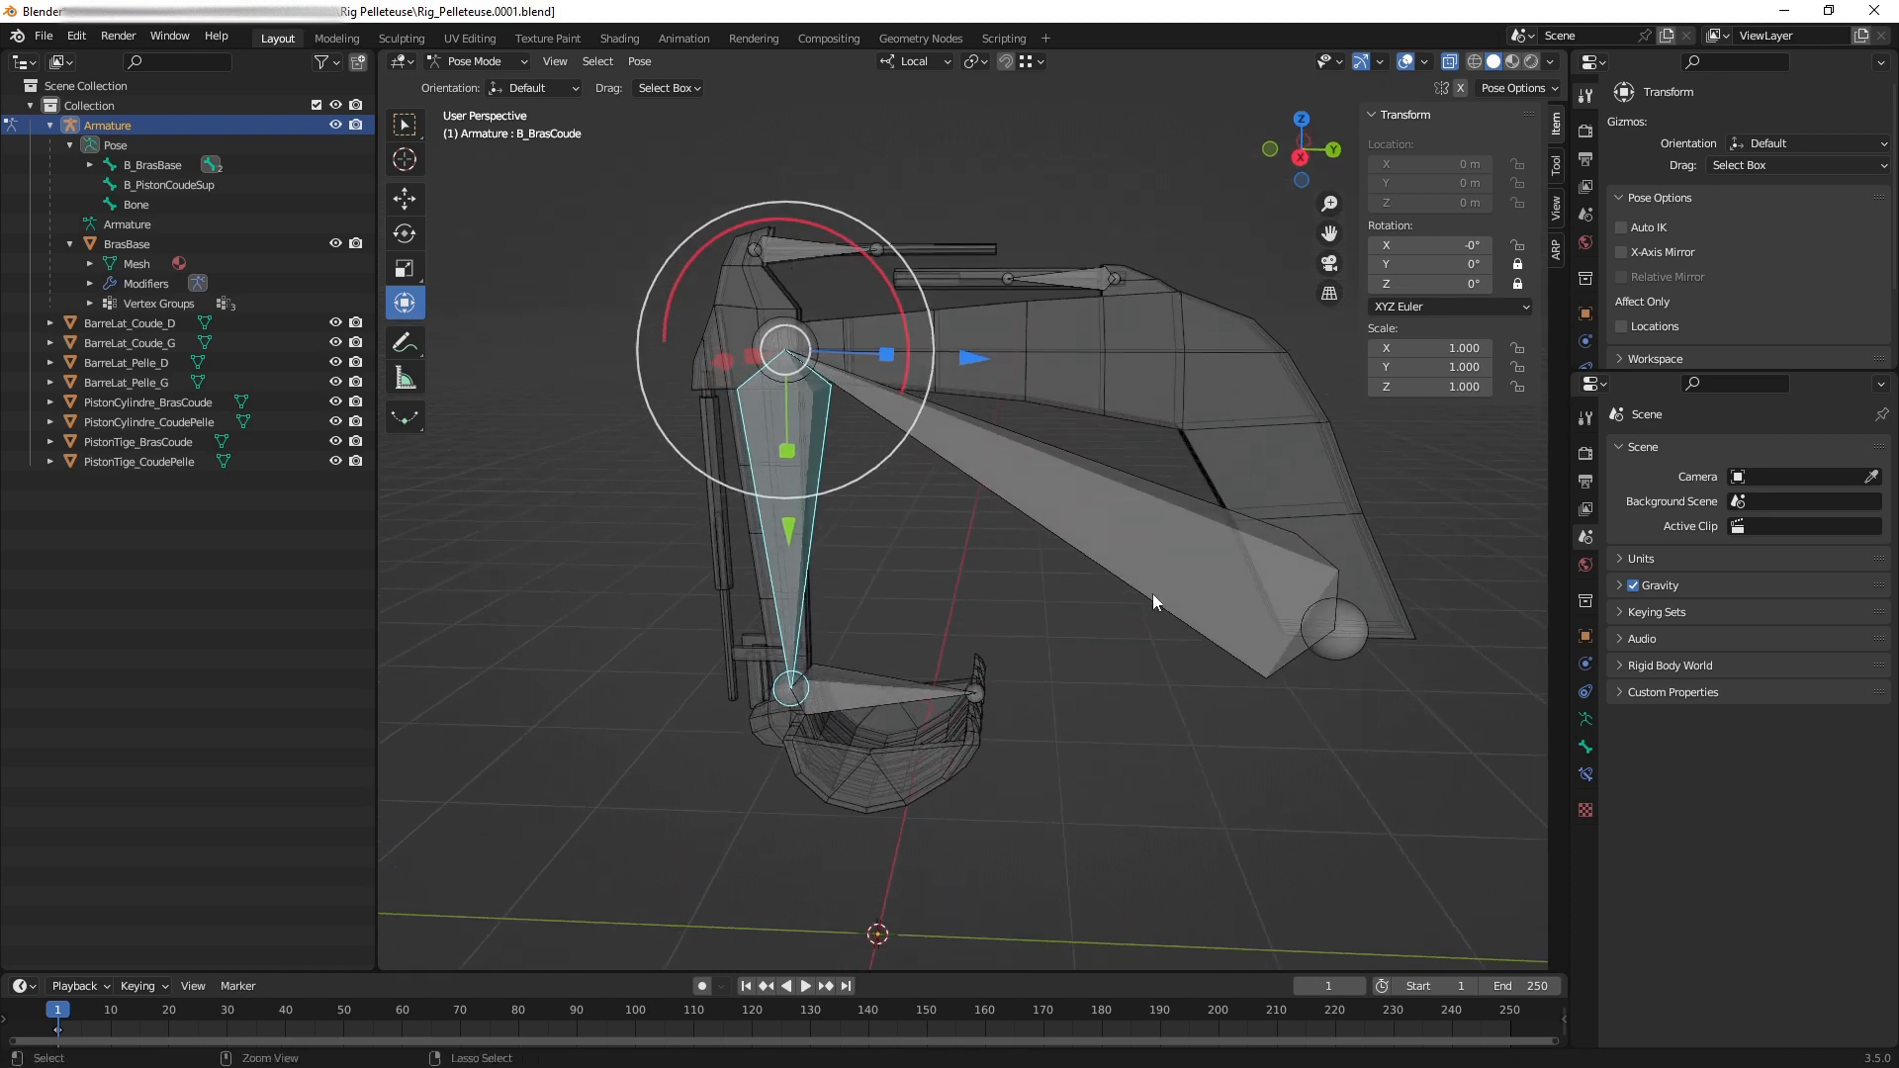
Select the bucket bone B_Pelle at the end of the arm's bone chain.
mouse_move(1329, 626)
left_mouse_down()
mouse_move(947, 410)
mouse_move(777, 599)
left_mouse_up()
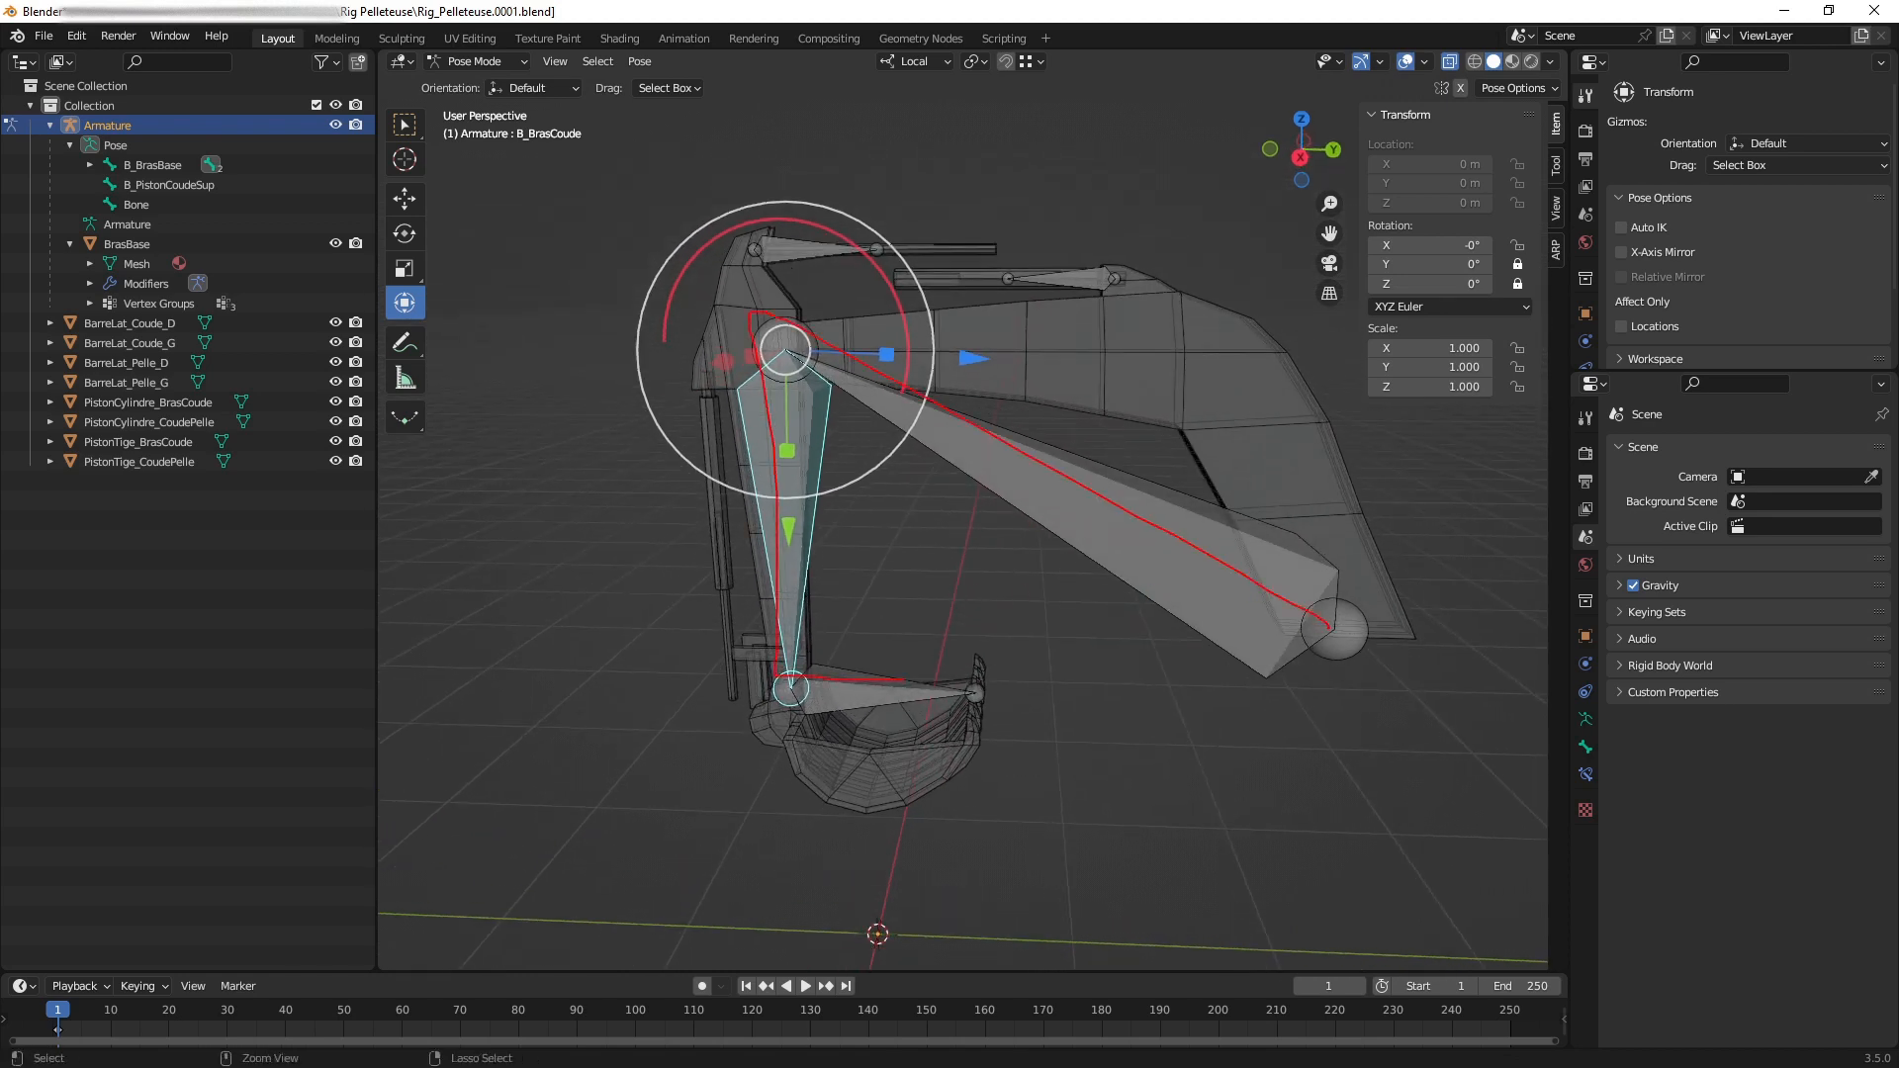
key("Escape")
left_click(876, 696)
middle_click_drag(883, 699, 916, 683)
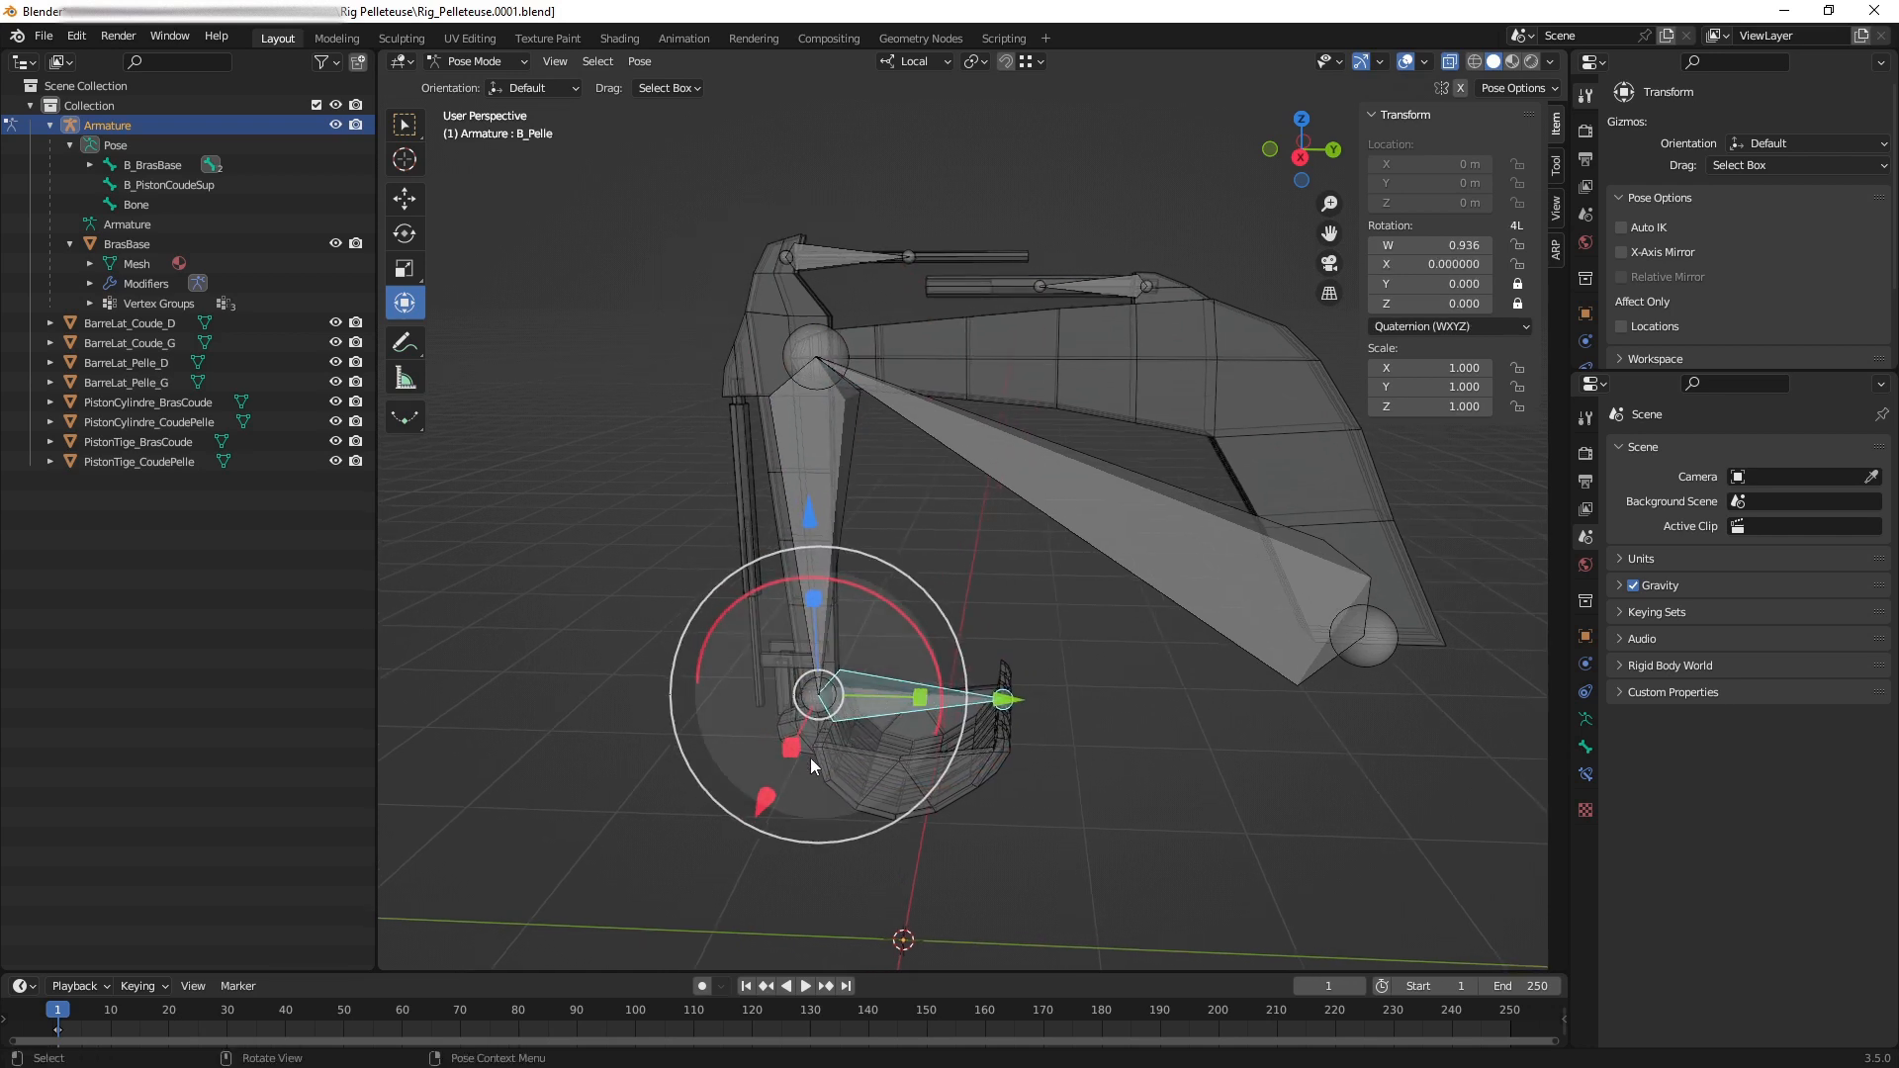
middle_click_drag(810, 757, 756, 756)
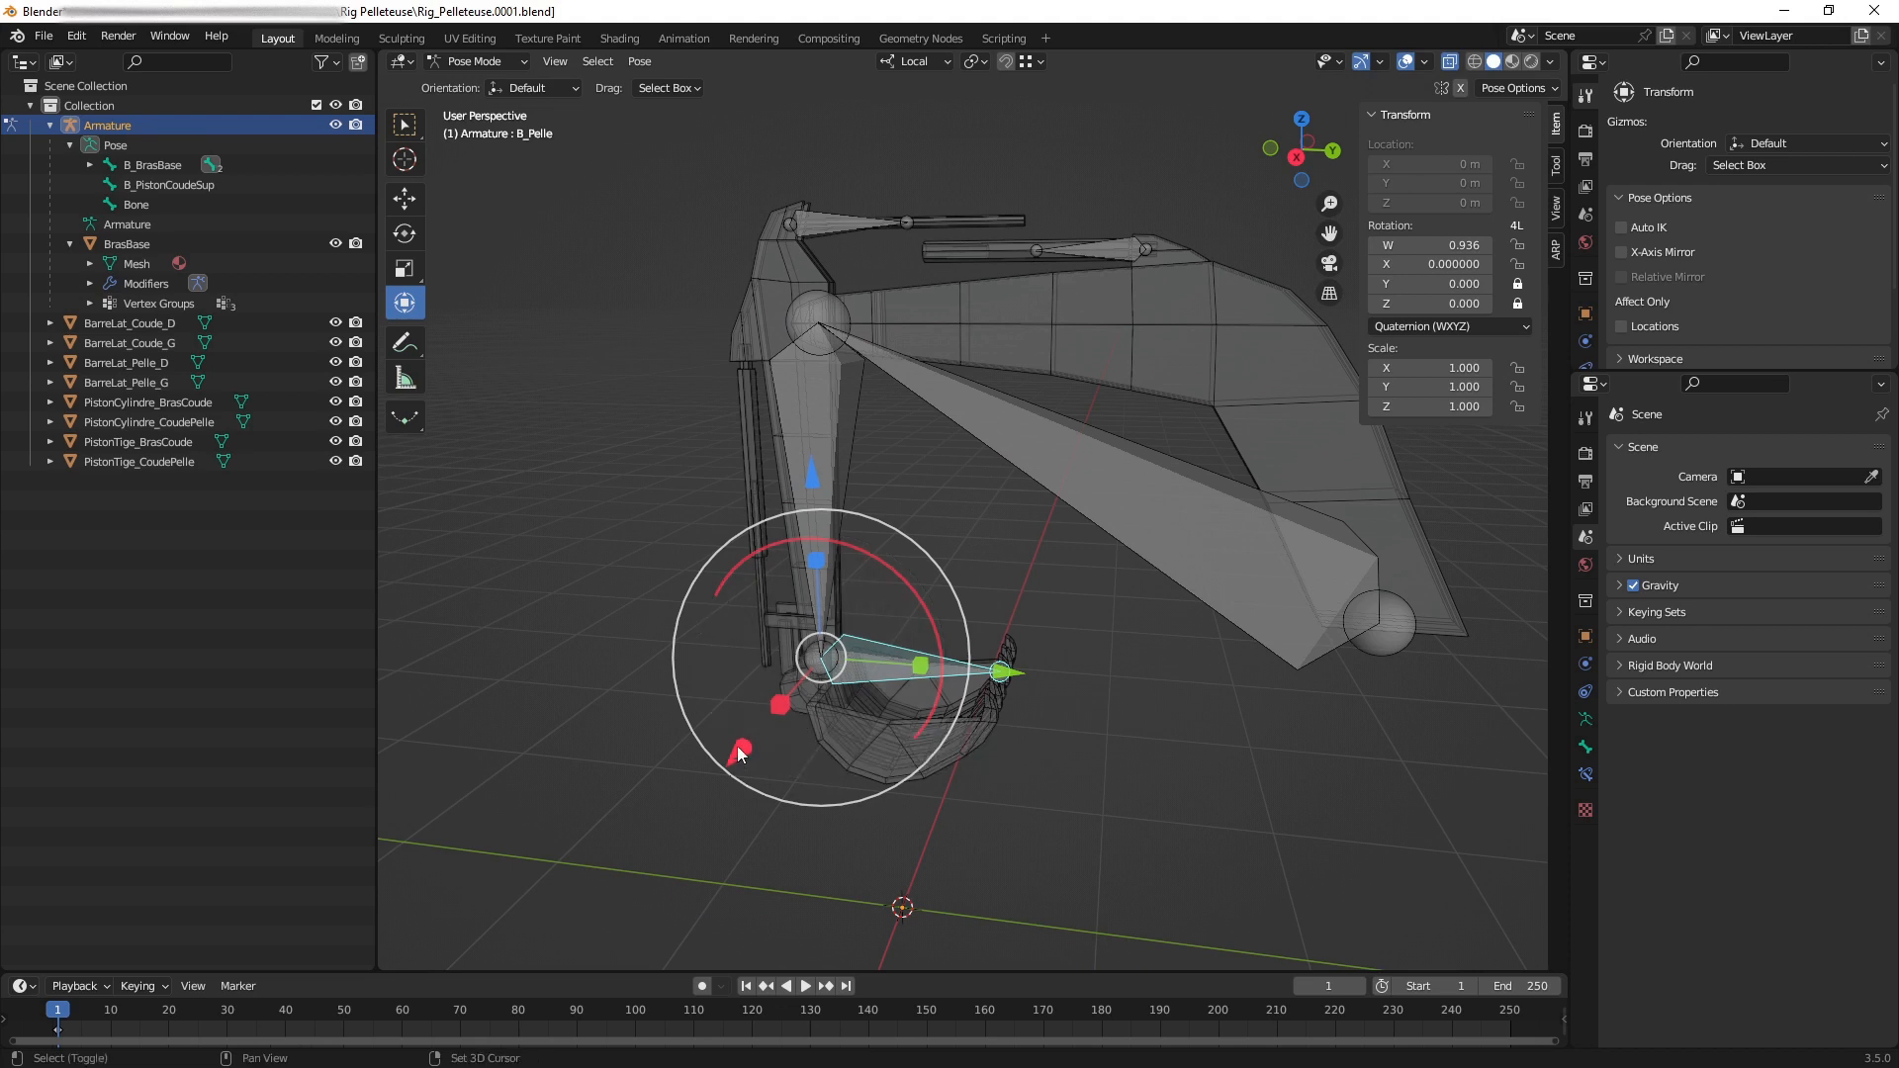
Try moving the B_Pelle bone in its plane perpendicular to local X without a constraint, and undo it.
left_click_drag(738, 746, 829, 692)
key("ctrl+z")
middle_click_drag(899, 683, 1029, 615)
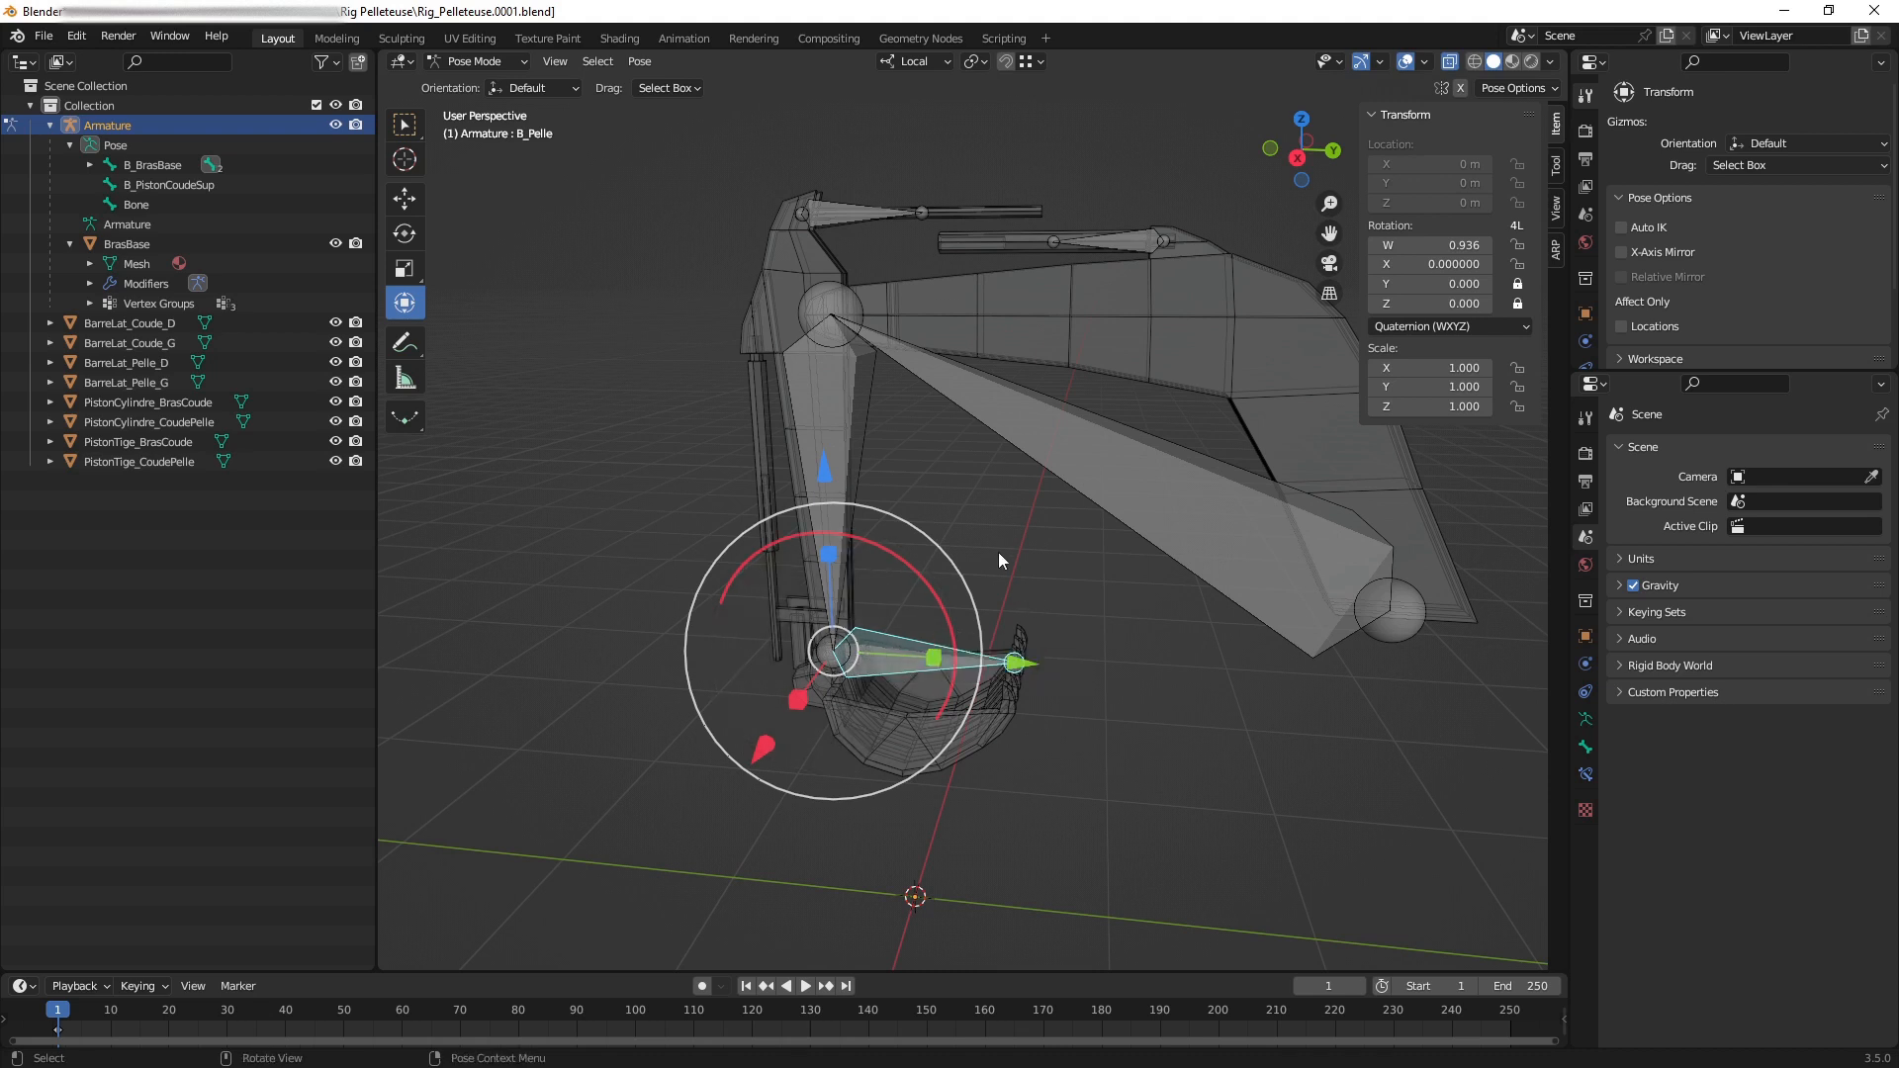
middle_click_drag(999, 552, 951, 569)
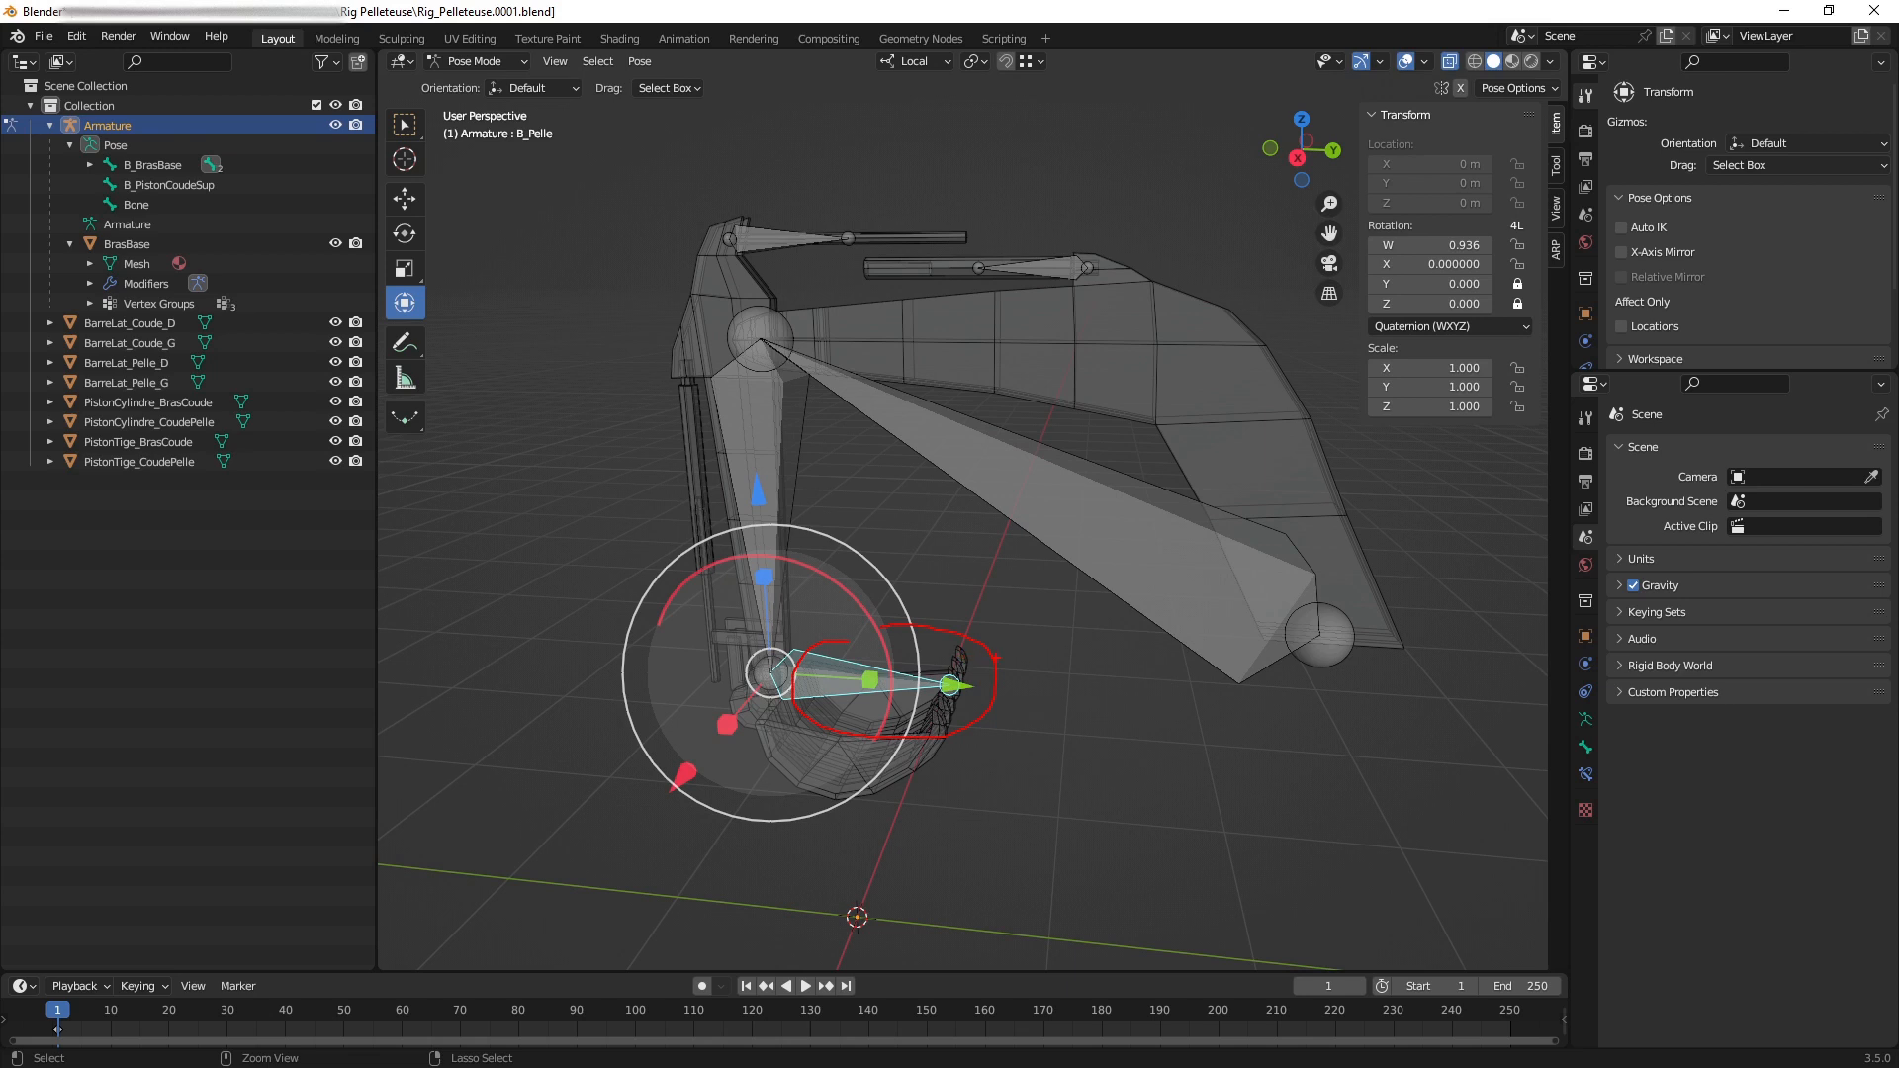
Show the armature's object constraint settings and compare where object and bone constraints are located.
left_click(1585, 693)
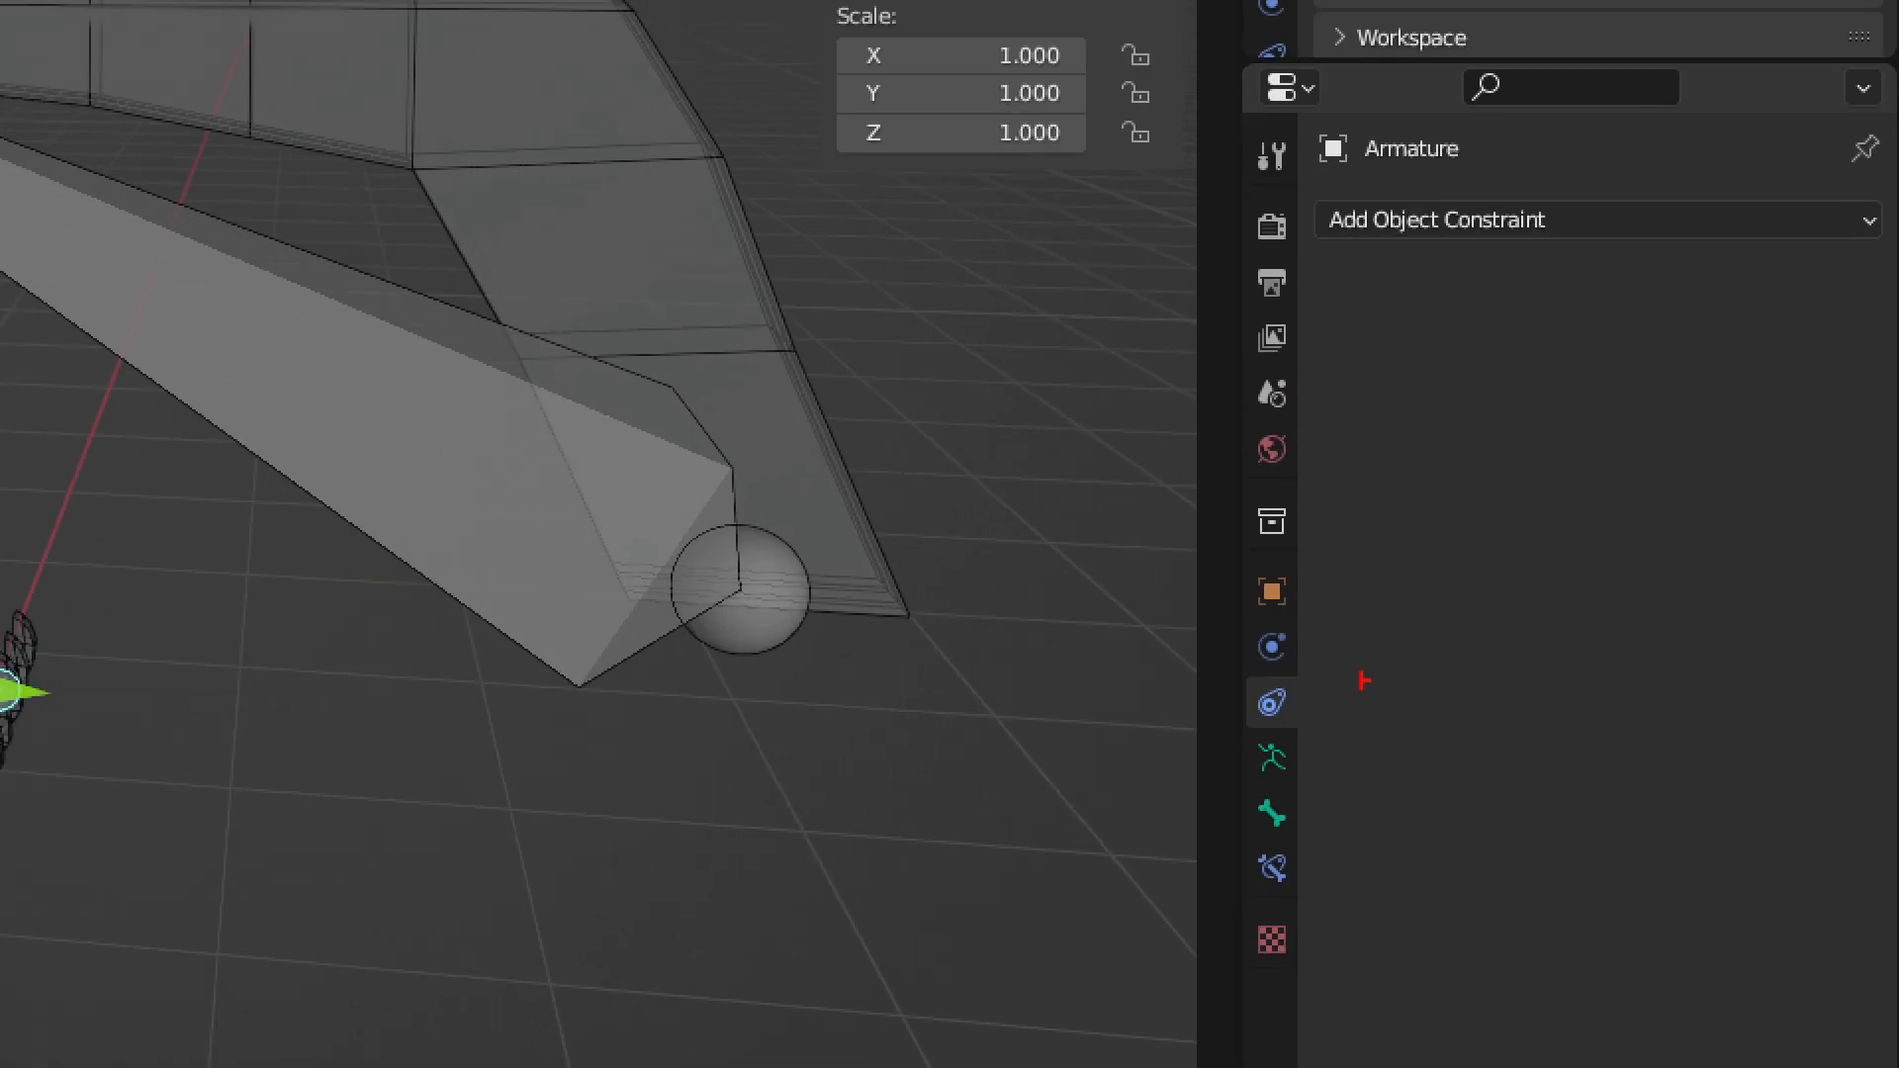
mouse_move(1262, 661)
left_mouse_down()
mouse_move(1306, 743)
mouse_move(1266, 661)
left_mouse_up()
mouse_move(1262, 840)
left_mouse_down()
mouse_move(1300, 926)
mouse_move(1244, 839)
left_mouse_up()
left_click_drag(1076, 552, 1256, 672)
left_click_drag(1238, 643, 1252, 672)
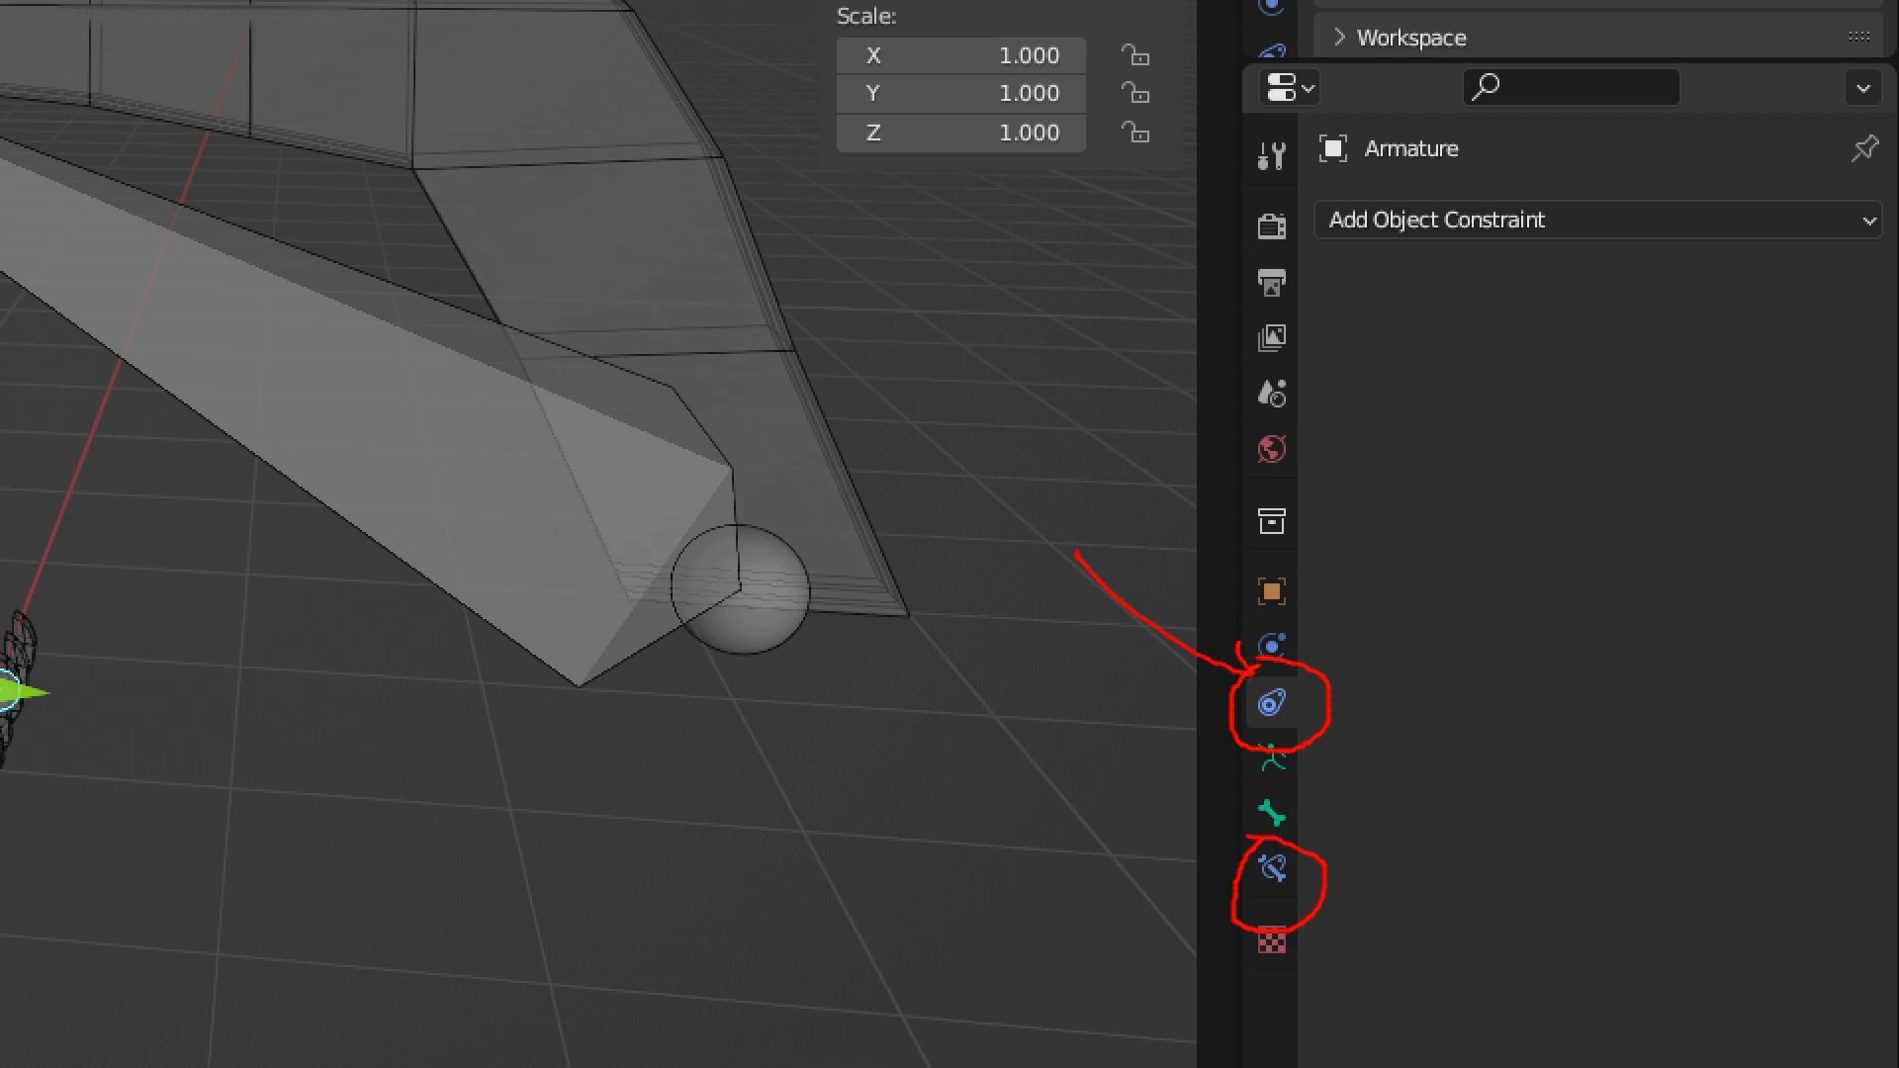
left_click_drag(1066, 839, 1243, 897)
left_click_drag(1145, 904, 1242, 901)
left_click_drag(1292, 872, 1286, 848)
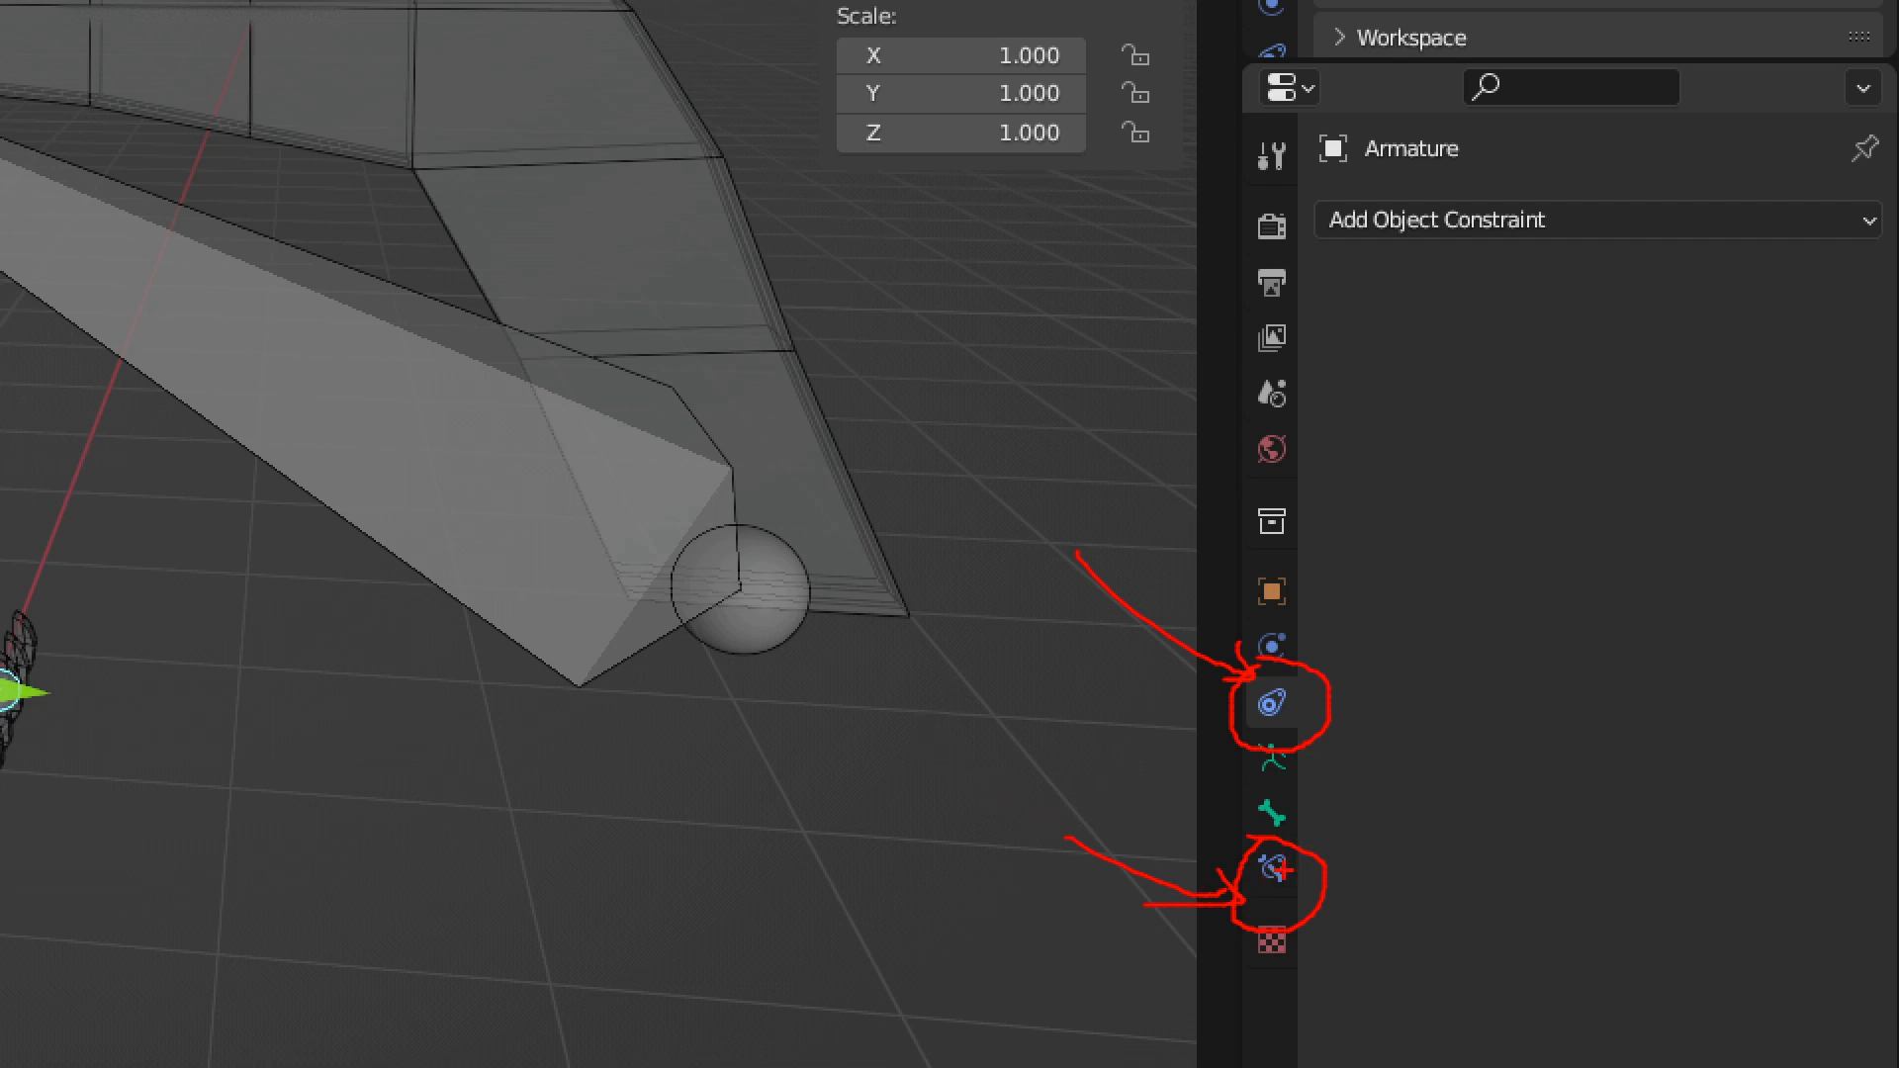
key("Escape")
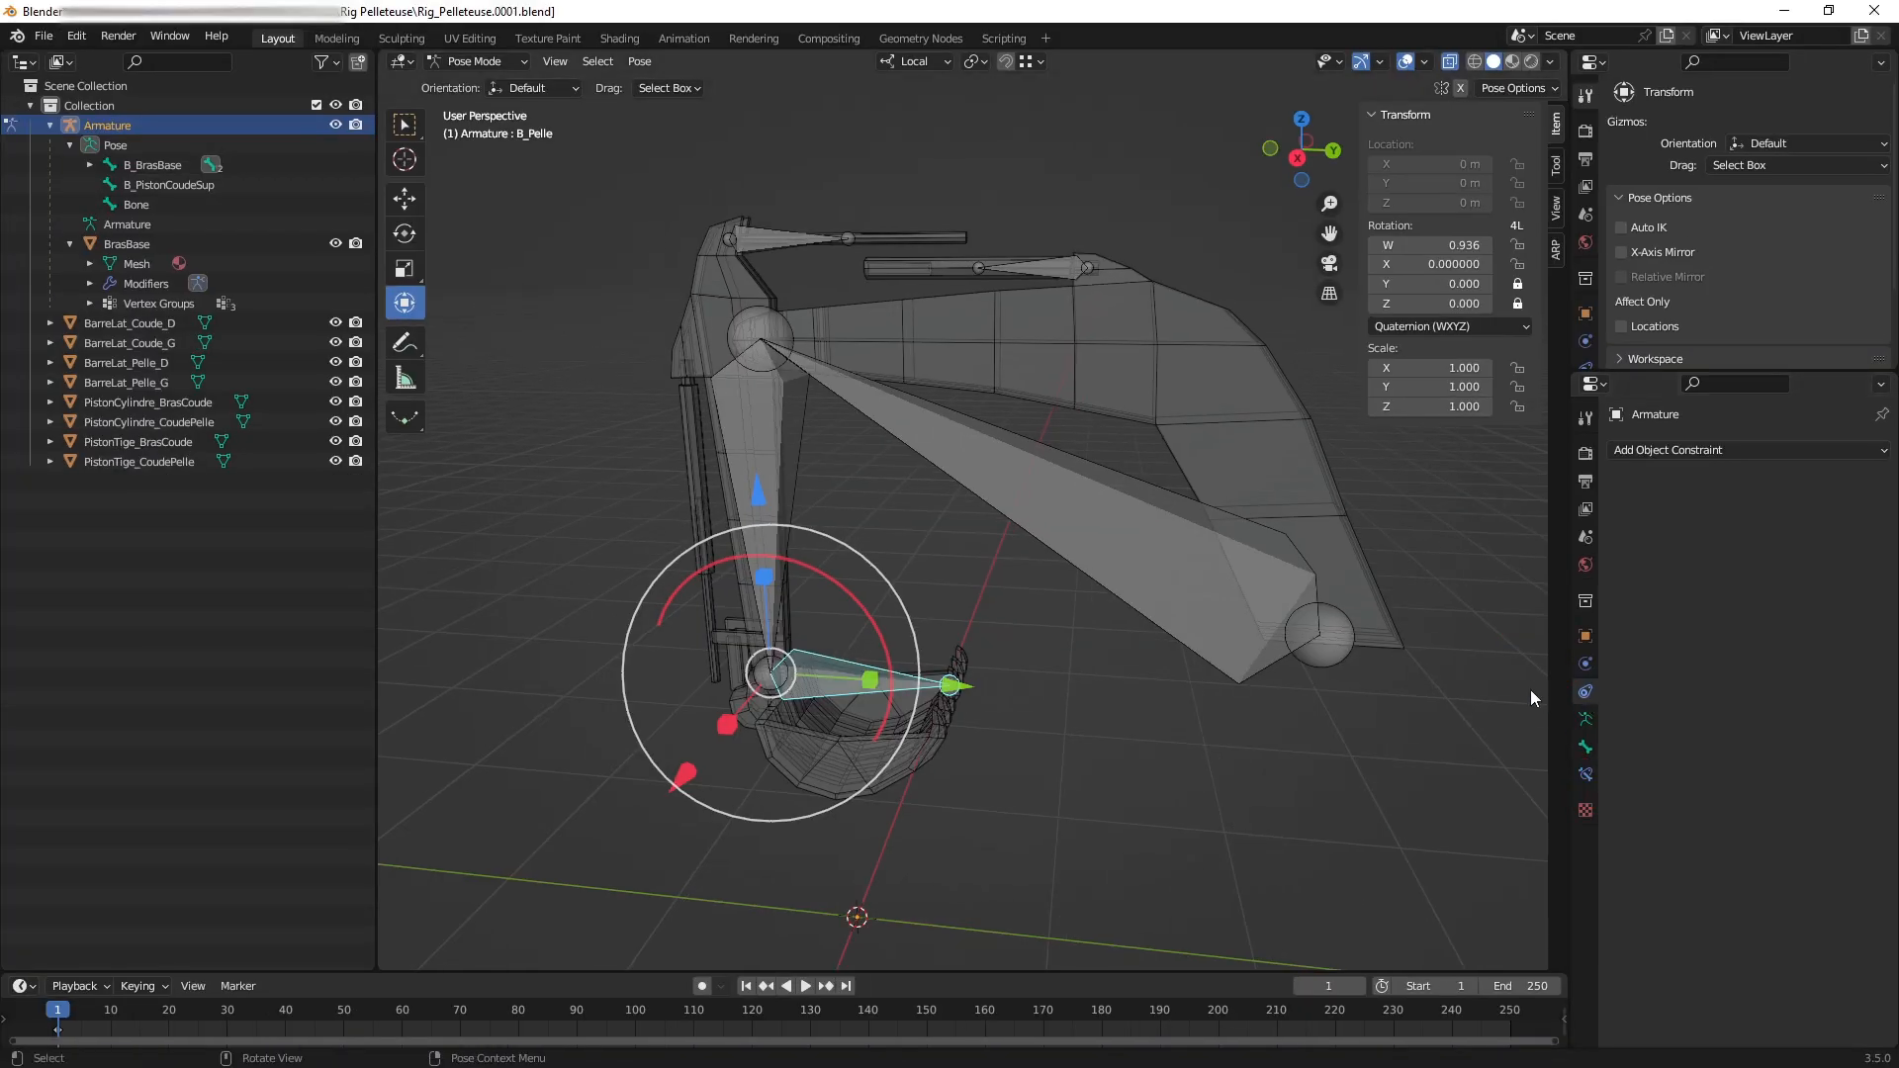
Look through the bone constraint types available for B_Pelle and locate Inverse Kinematics among the tracking constraints.
left_click(1725, 453)
left_click(1272, 953)
left_click(1789, 449)
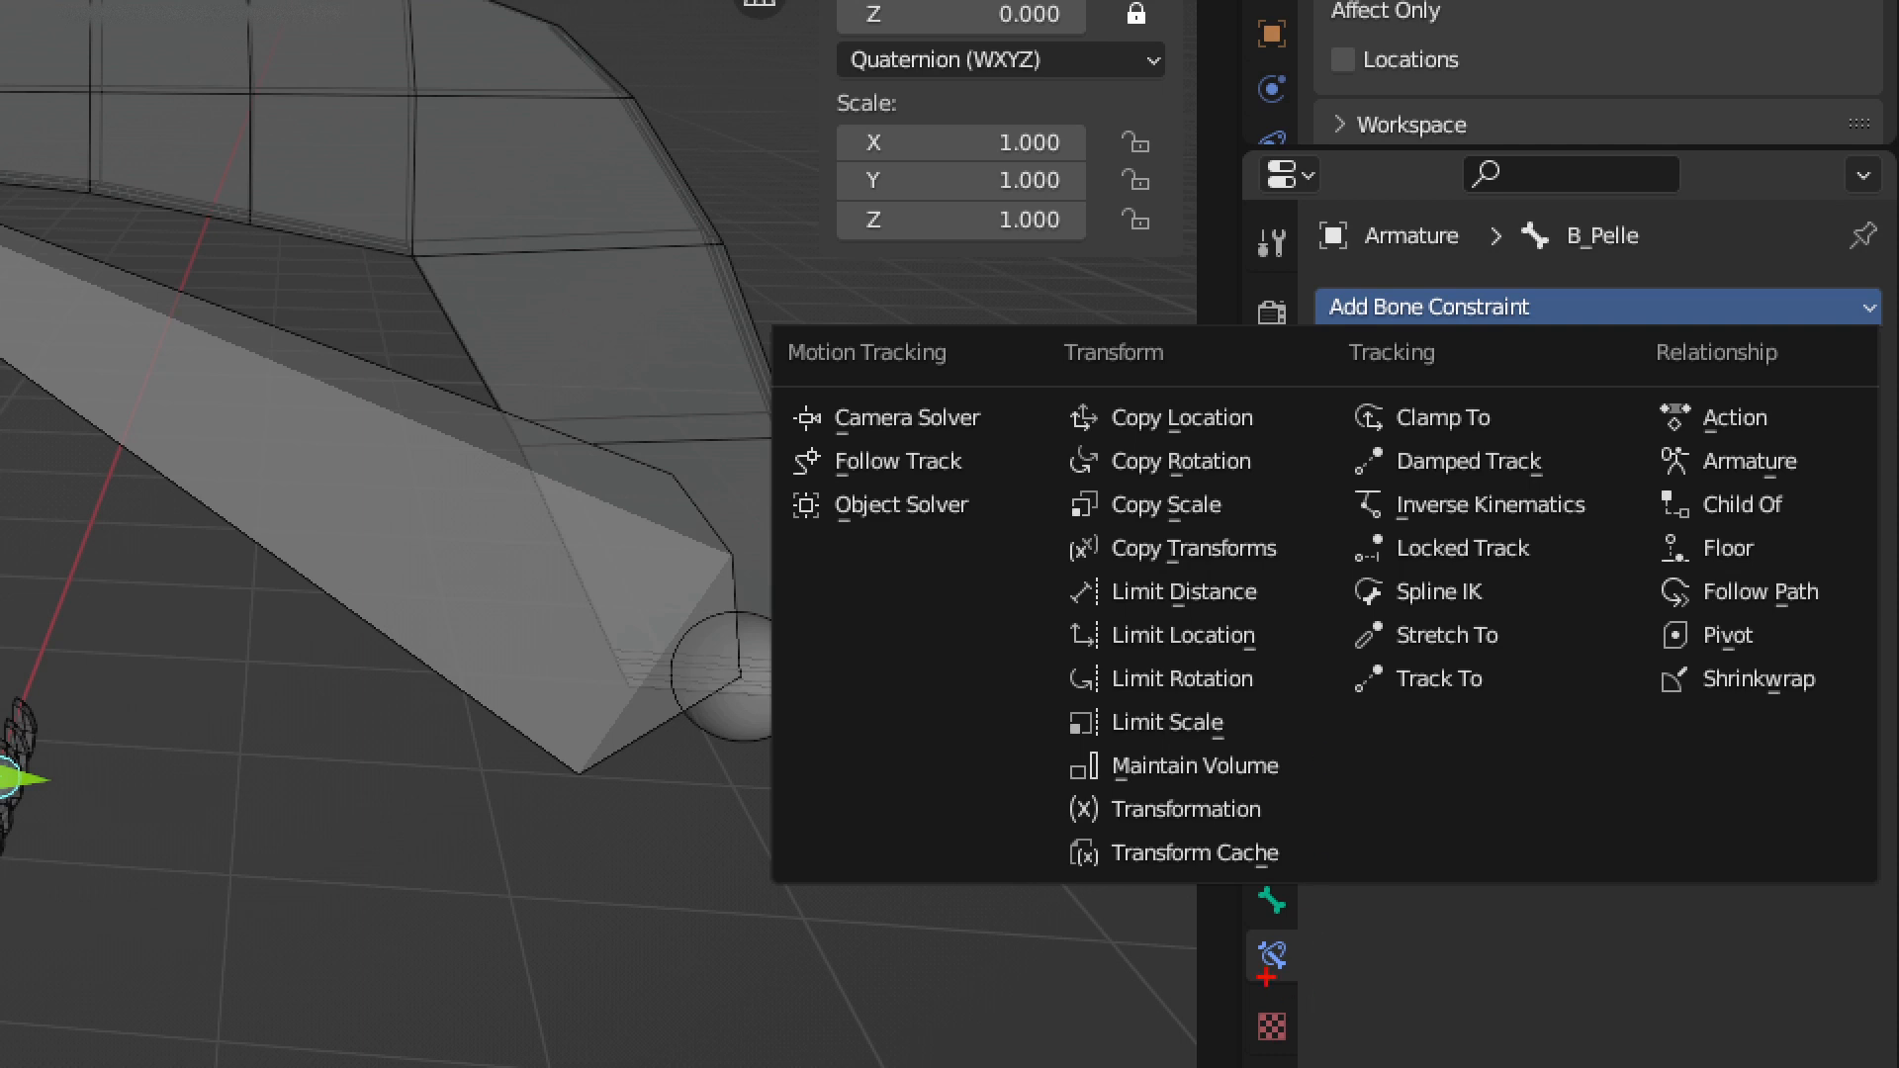
mouse_move(1223, 930)
left_mouse_down()
mouse_move(1340, 1015)
mouse_move(1275, 914)
left_mouse_up()
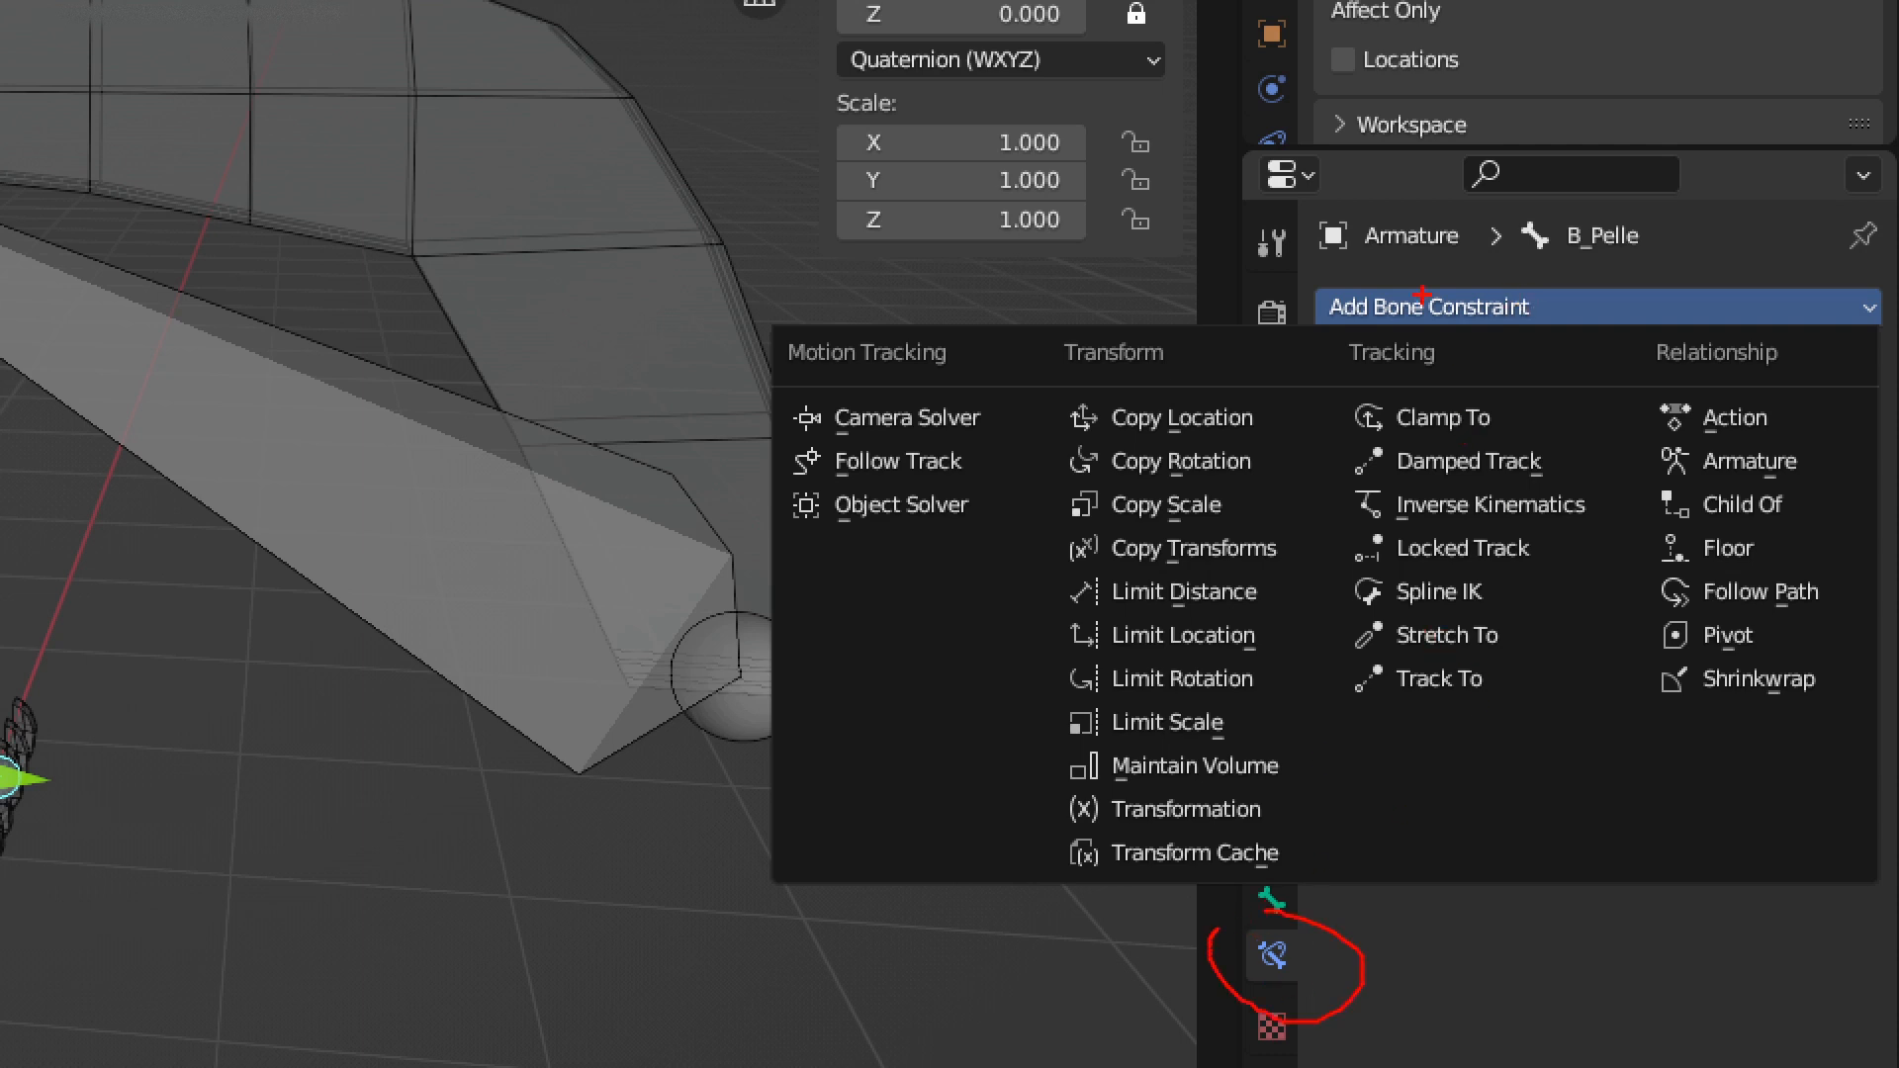
mouse_move(1316, 275)
left_mouse_down()
mouse_move(1536, 334)
mouse_move(1822, 334)
left_mouse_up()
left_click_drag(1454, 333, 1456, 451)
left_click_drag(1316, 475, 1629, 532)
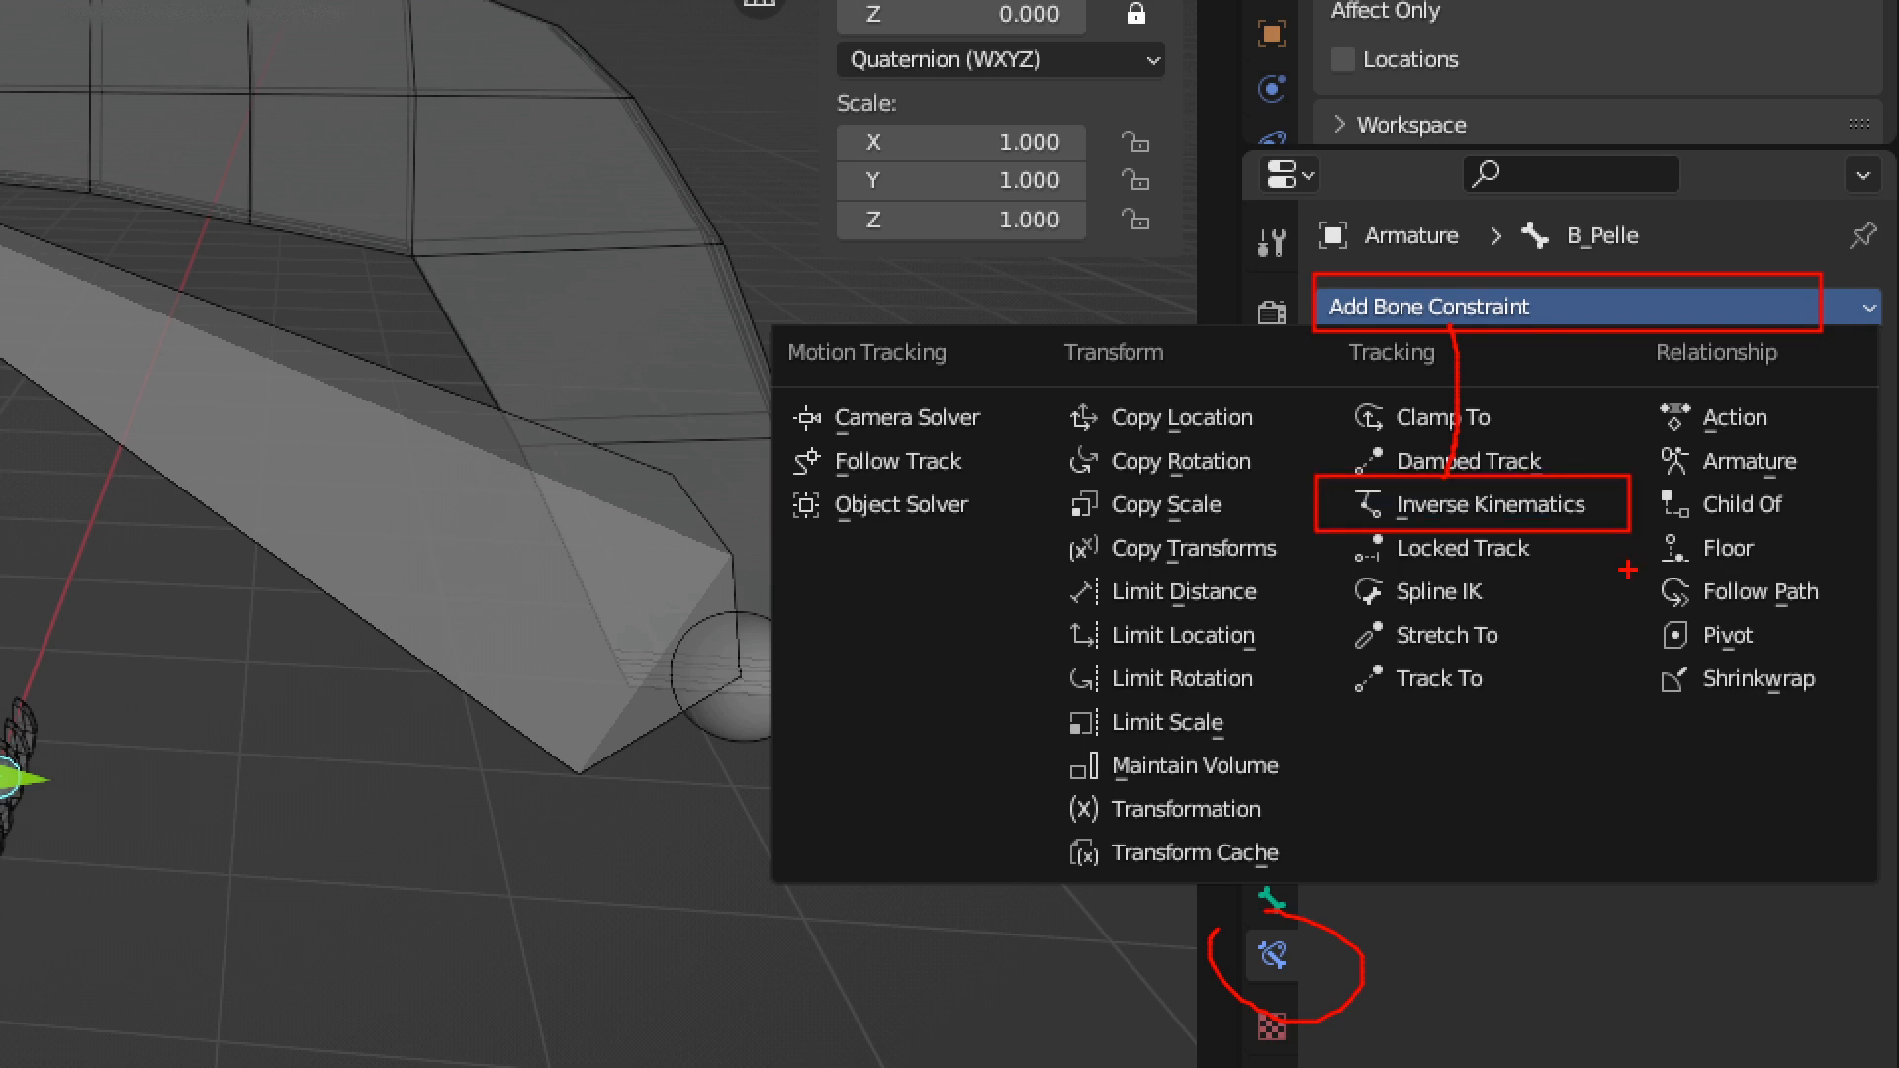
key("Escape")
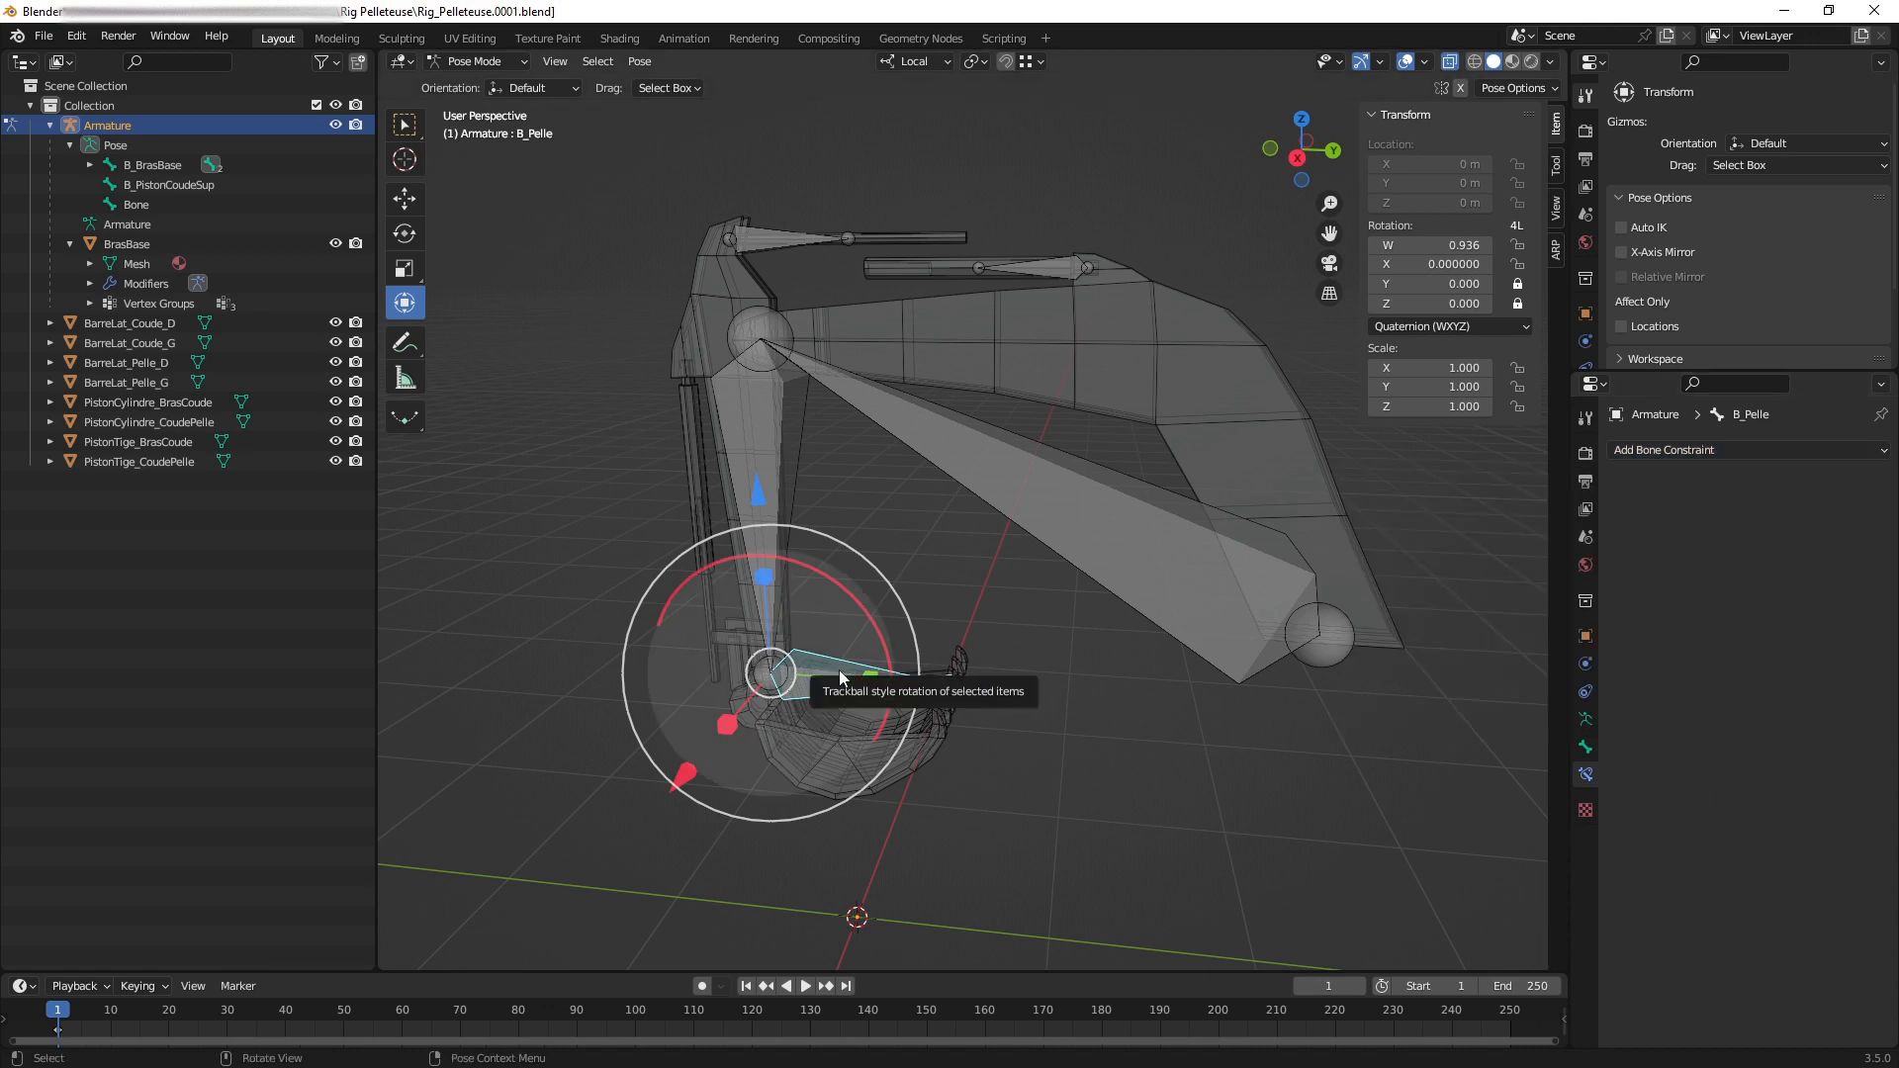
left_click(1586, 692)
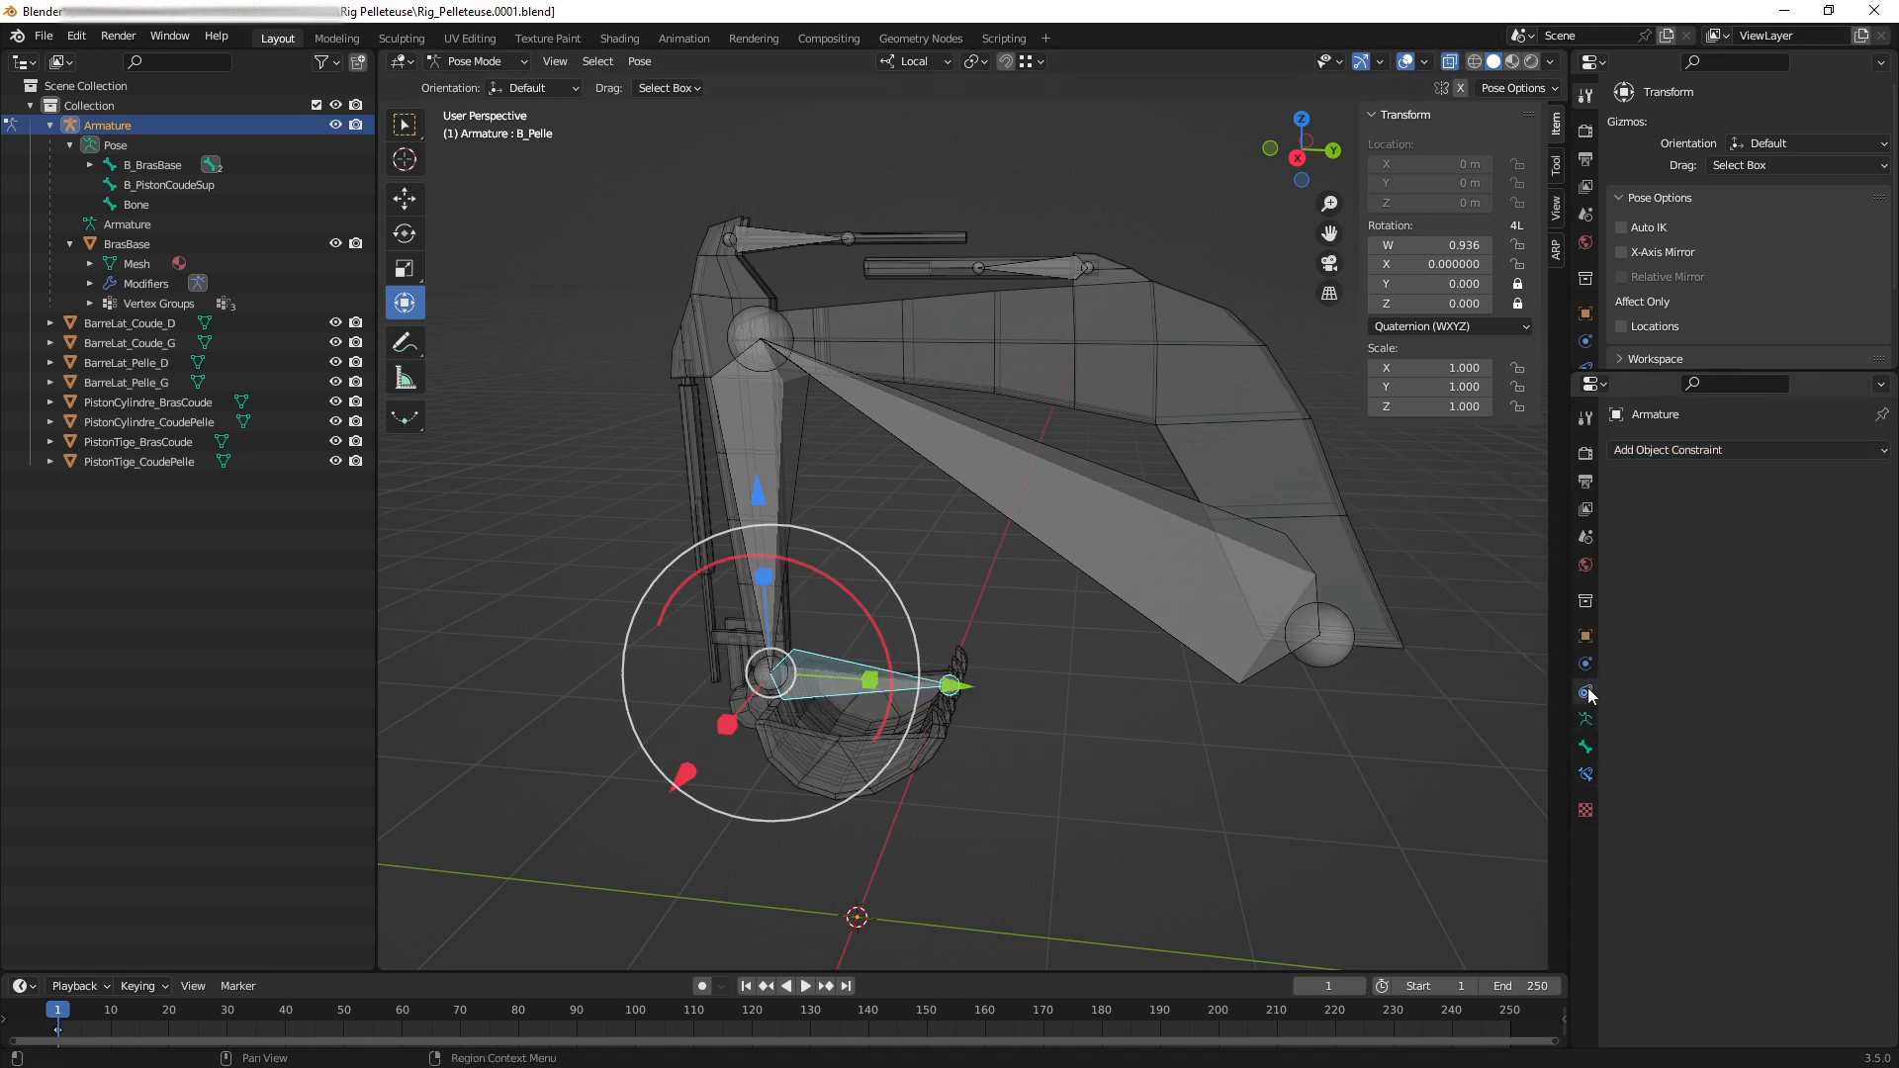
left_click_drag(1564, 669, 1619, 690)
left_click_drag(1002, 829, 1121, 221)
Add an Inverse Kinematics bone constraint to B_Pelle.
left_click(1586, 774)
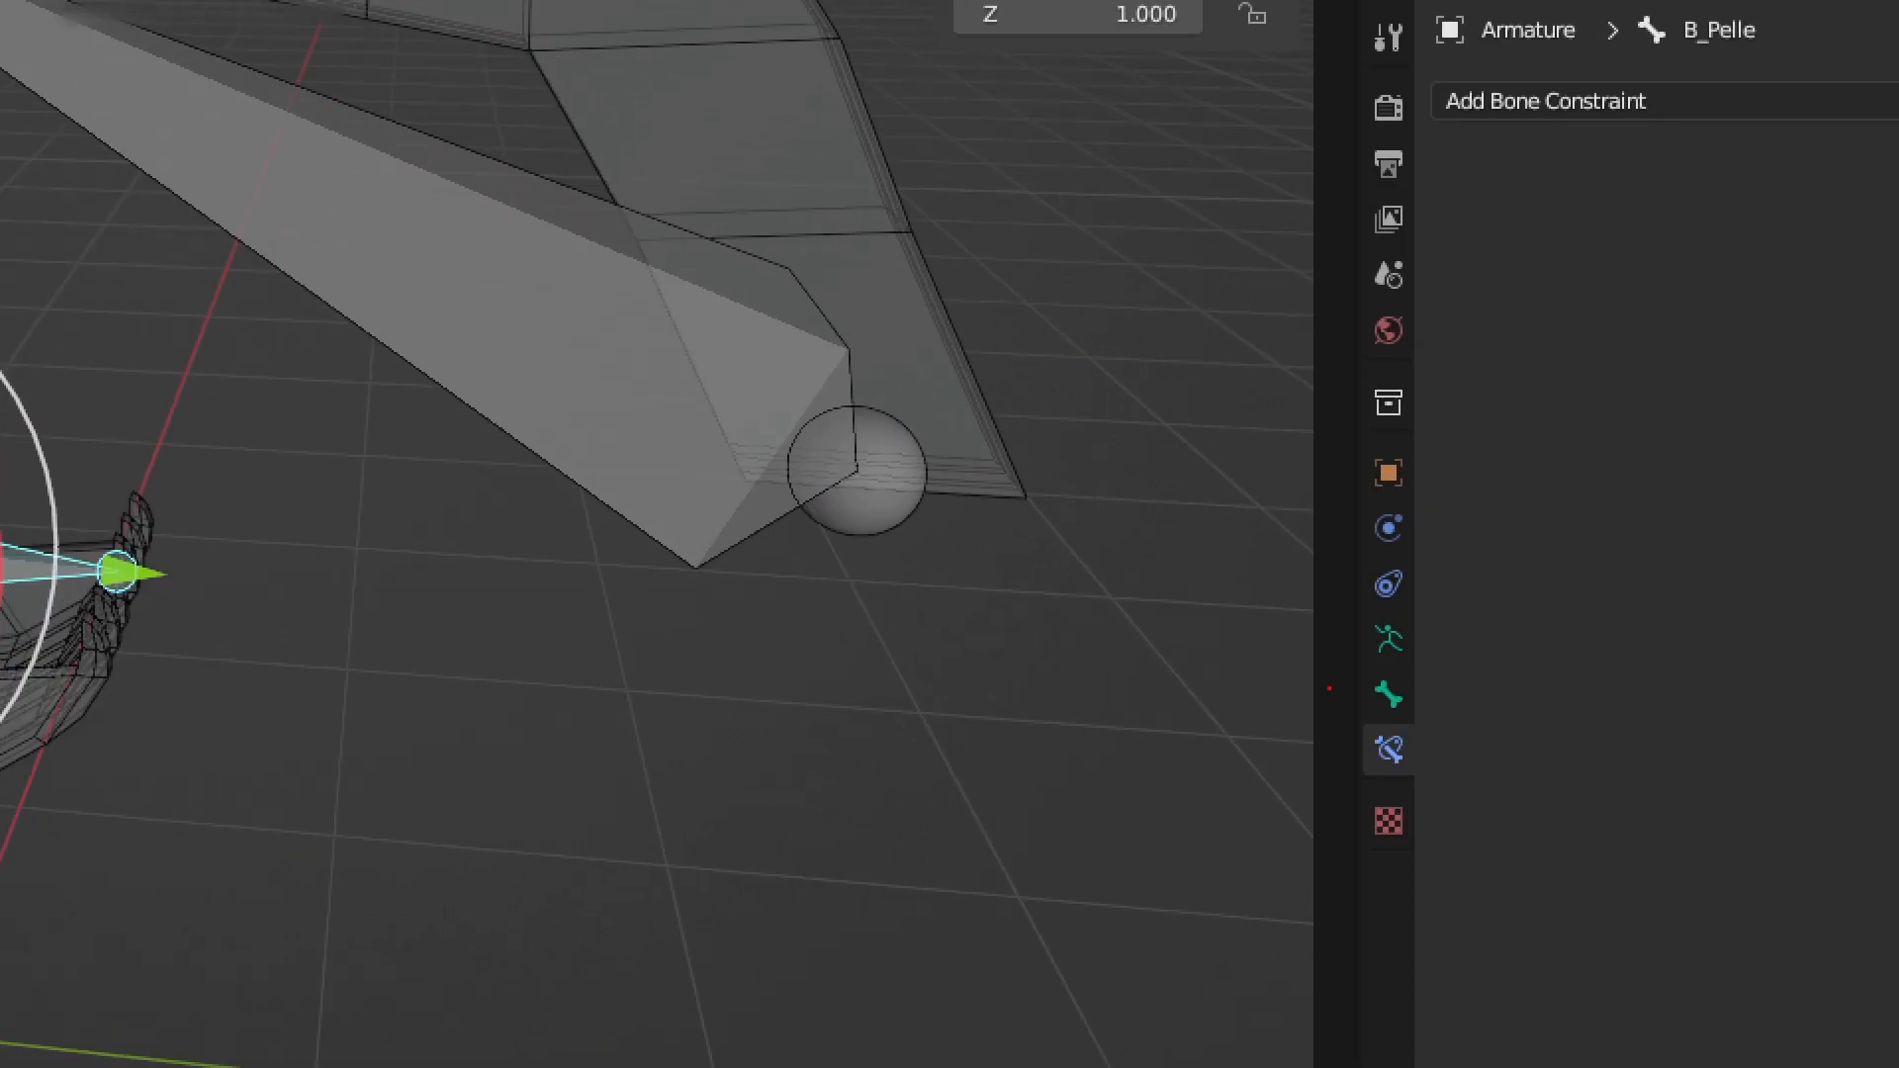
mouse_move(1564, 754)
left_mouse_down()
mouse_move(1548, 768)
mouse_move(1614, 777)
mouse_move(1561, 739)
left_mouse_up()
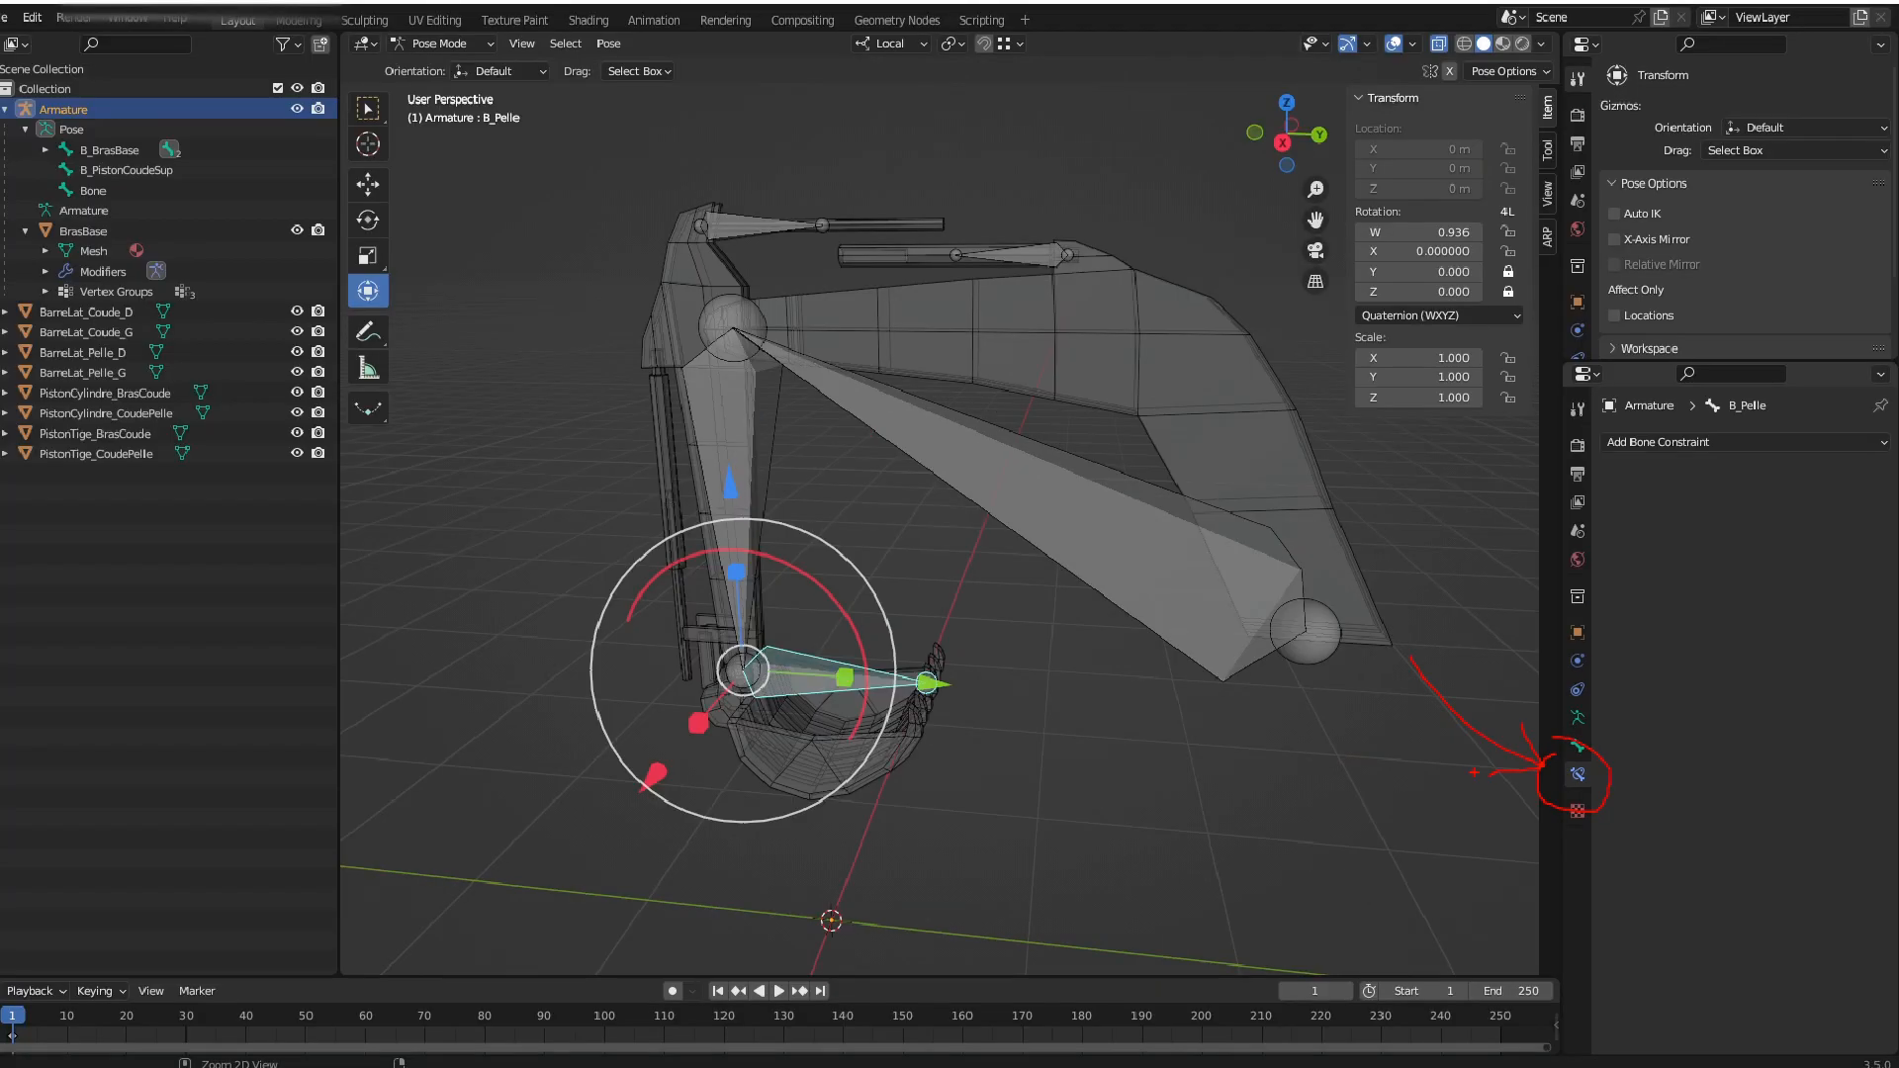
key("Escape")
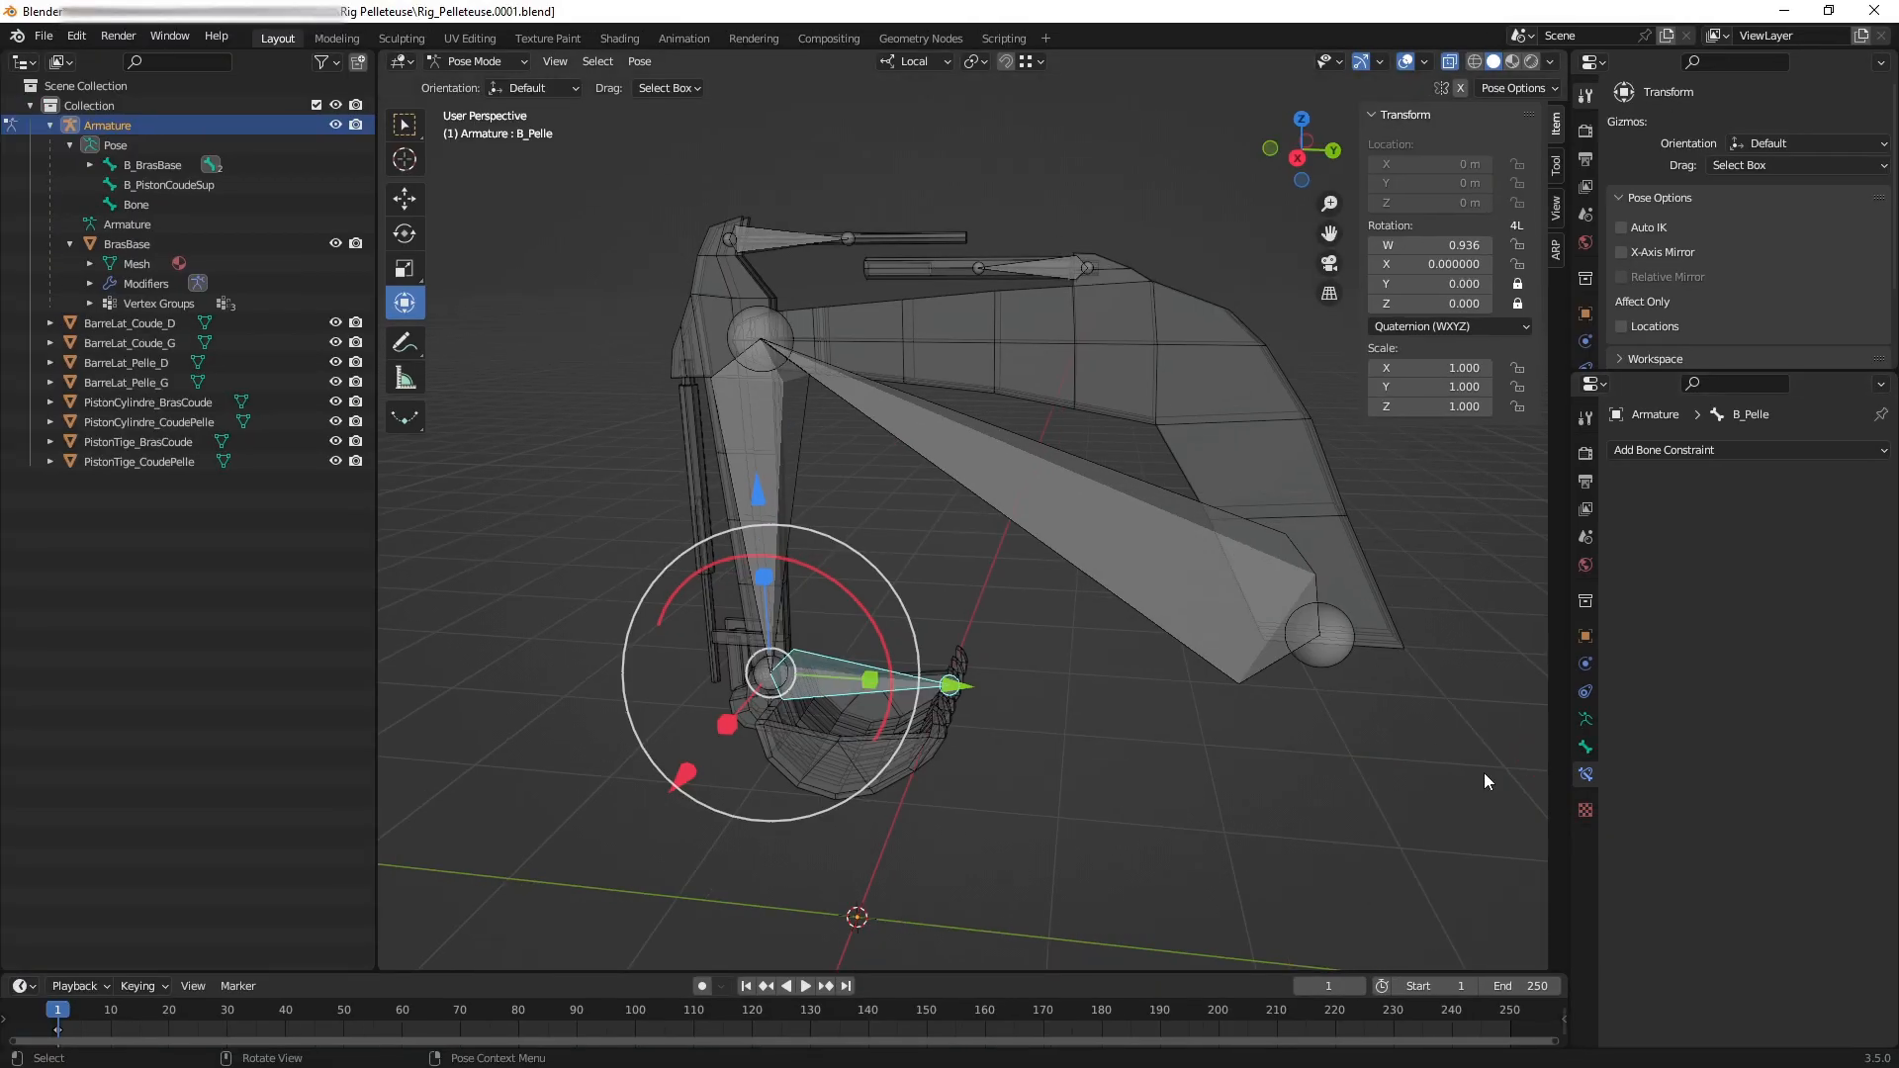
left_click(1798, 453)
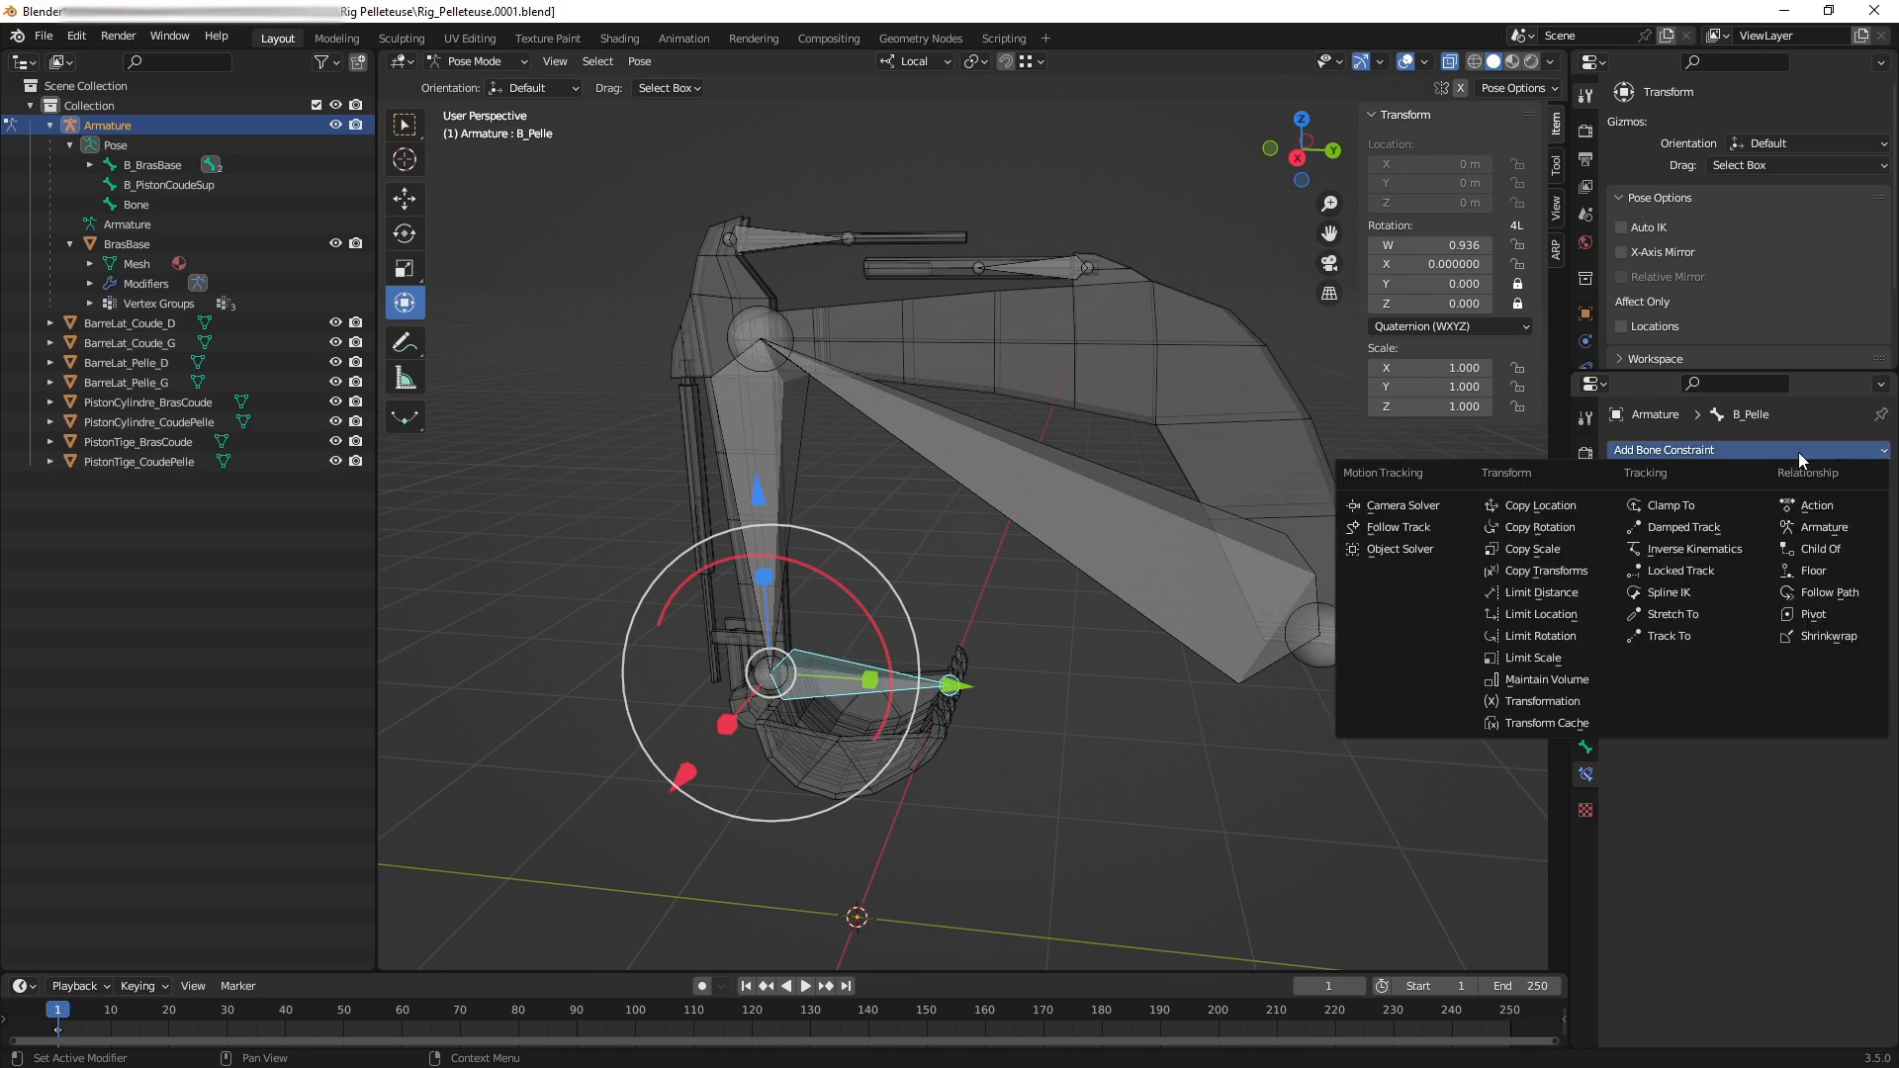
left_click(1718, 552)
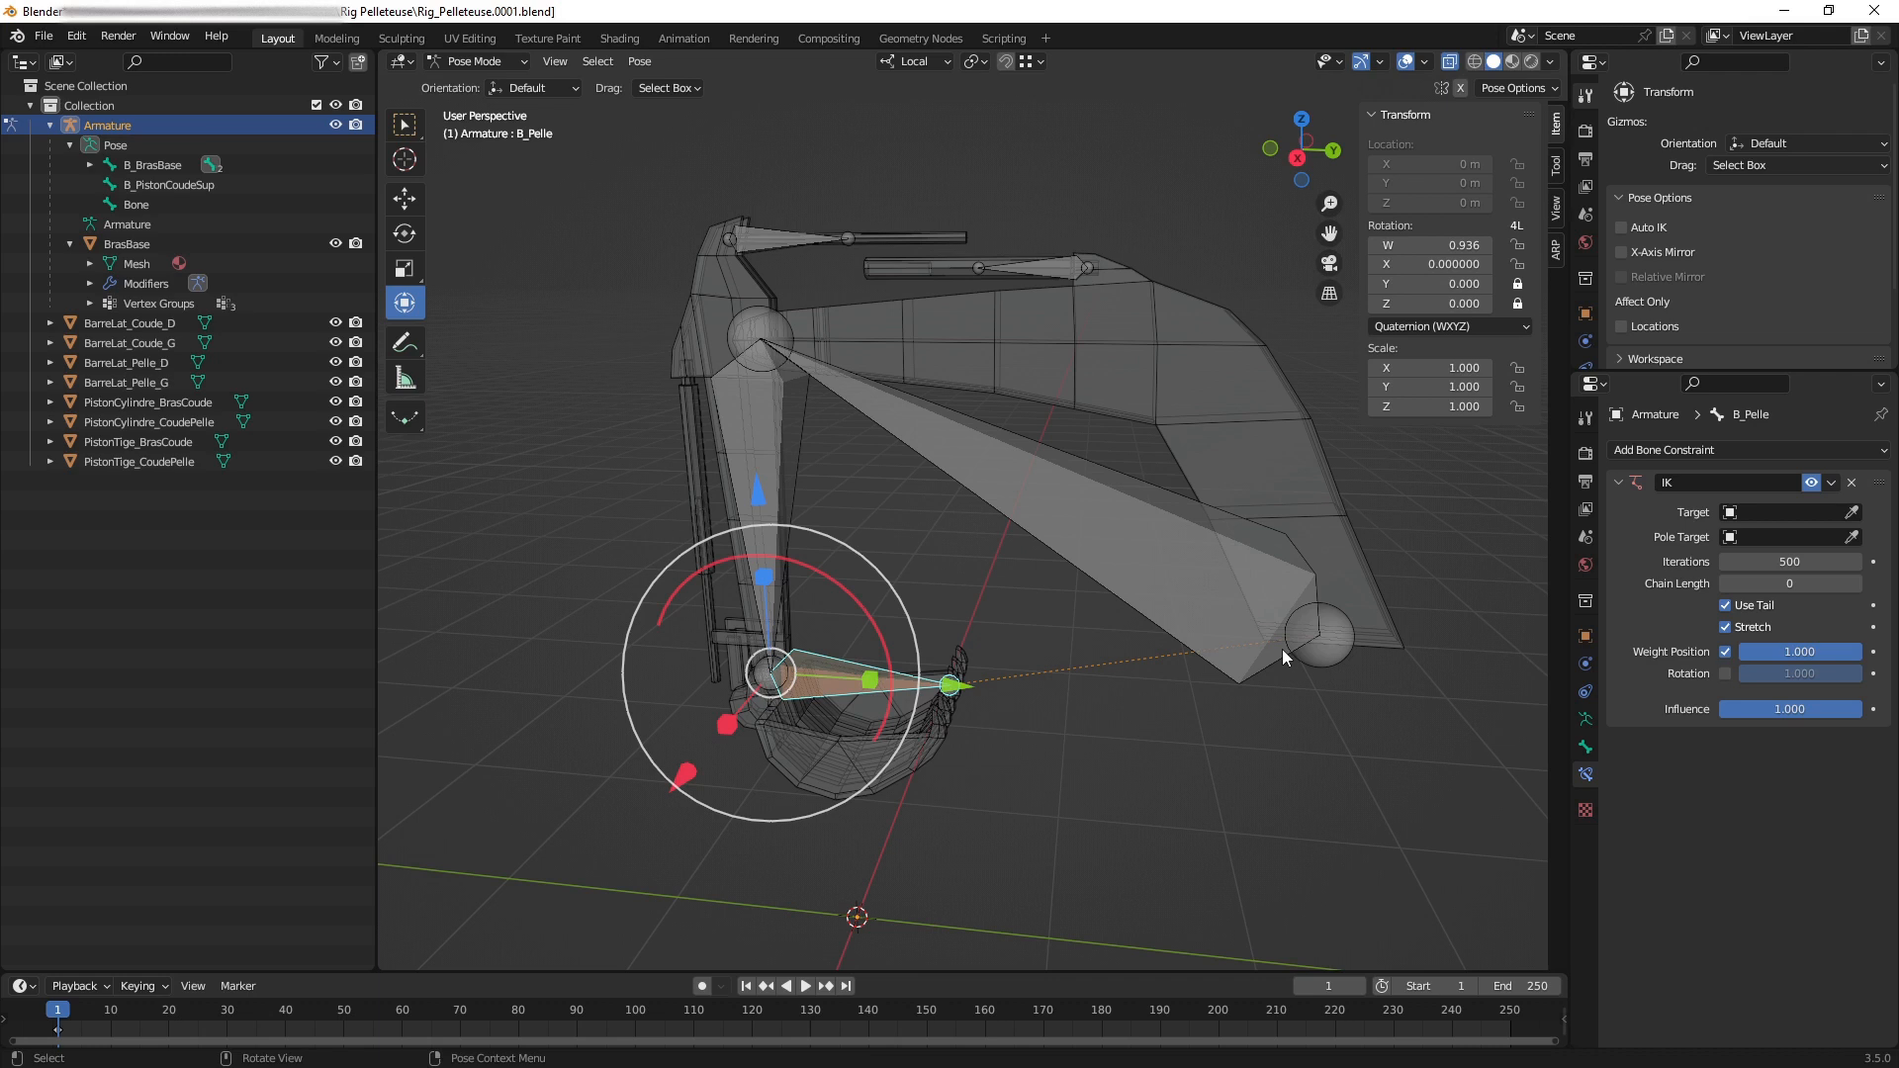
Test the IK chain by moving B_Pelle with its local X axis excluded, restoring the original pose.
key("g")
key("shift+x")
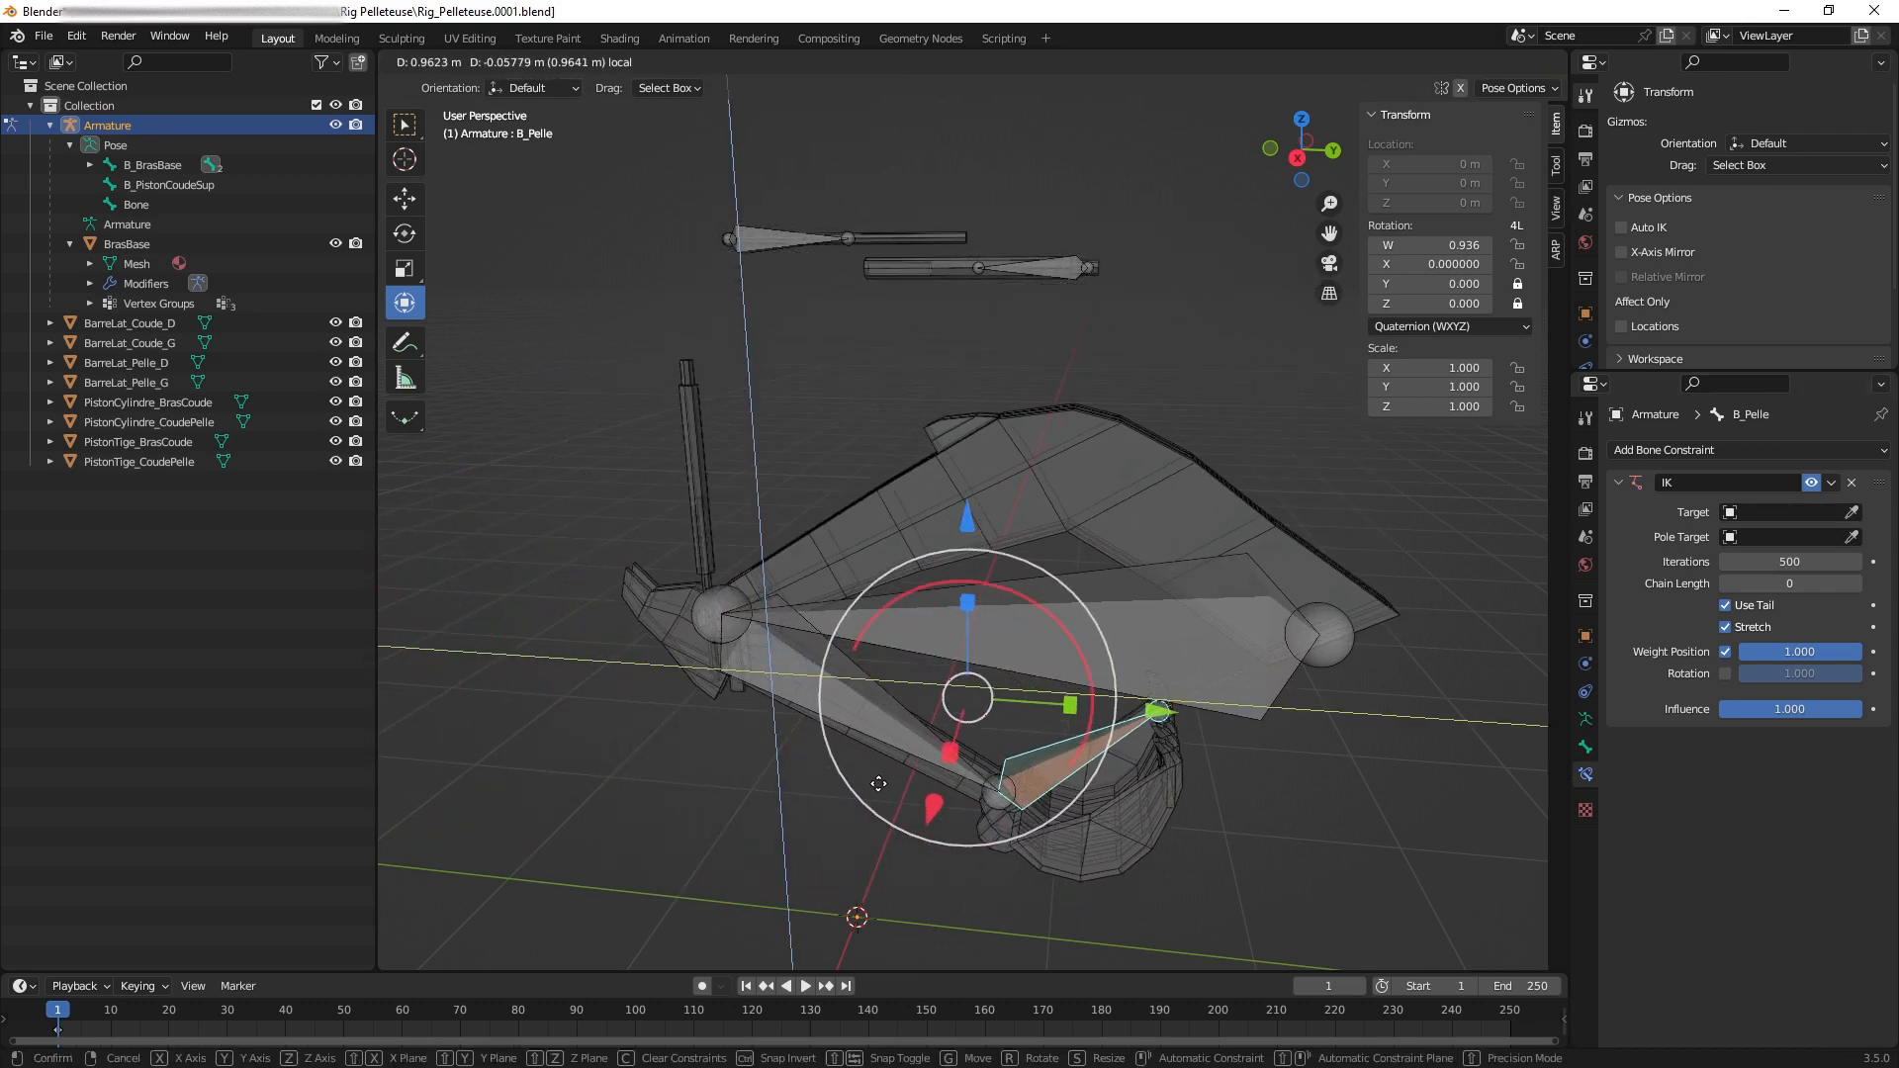
left_click(661, 629)
middle_click_drag(662, 629, 821, 651)
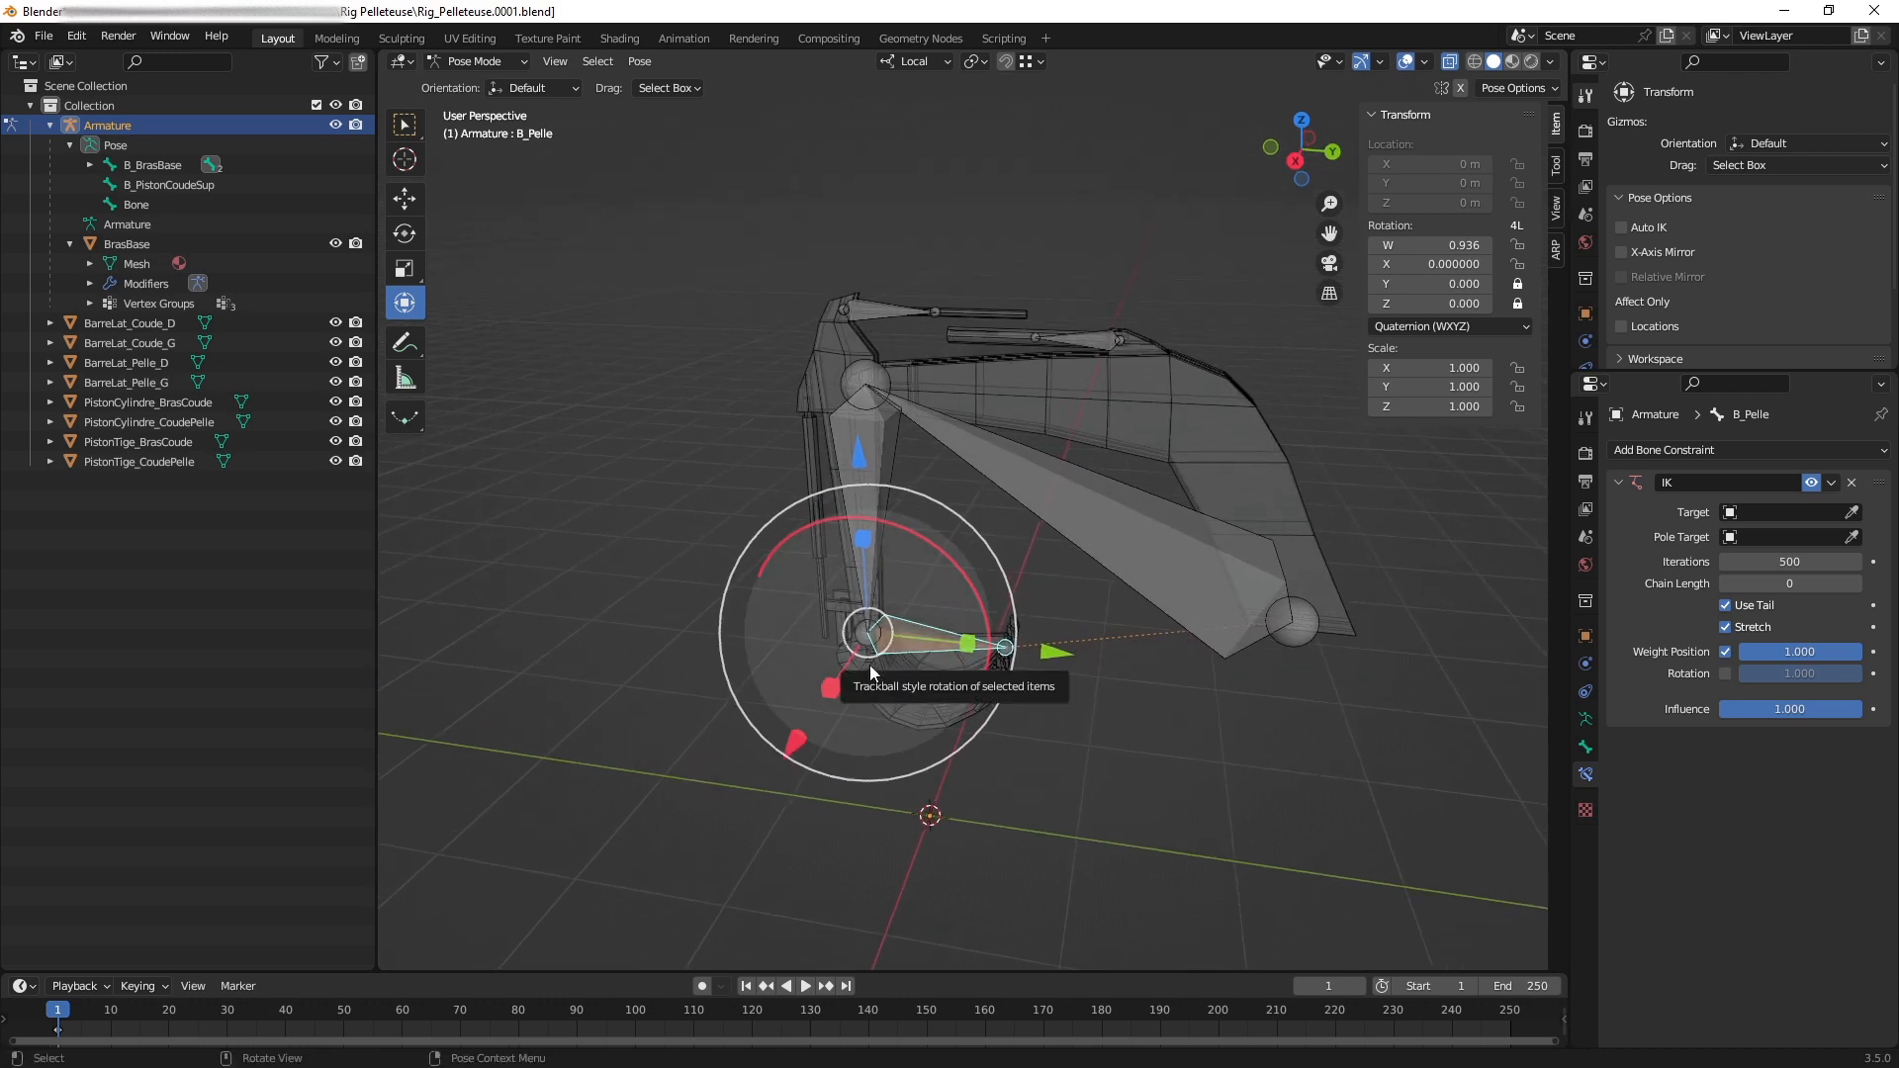
Move B_Pelle outward and upward so the IK chain extends the arm, and undo the move.
key("g")
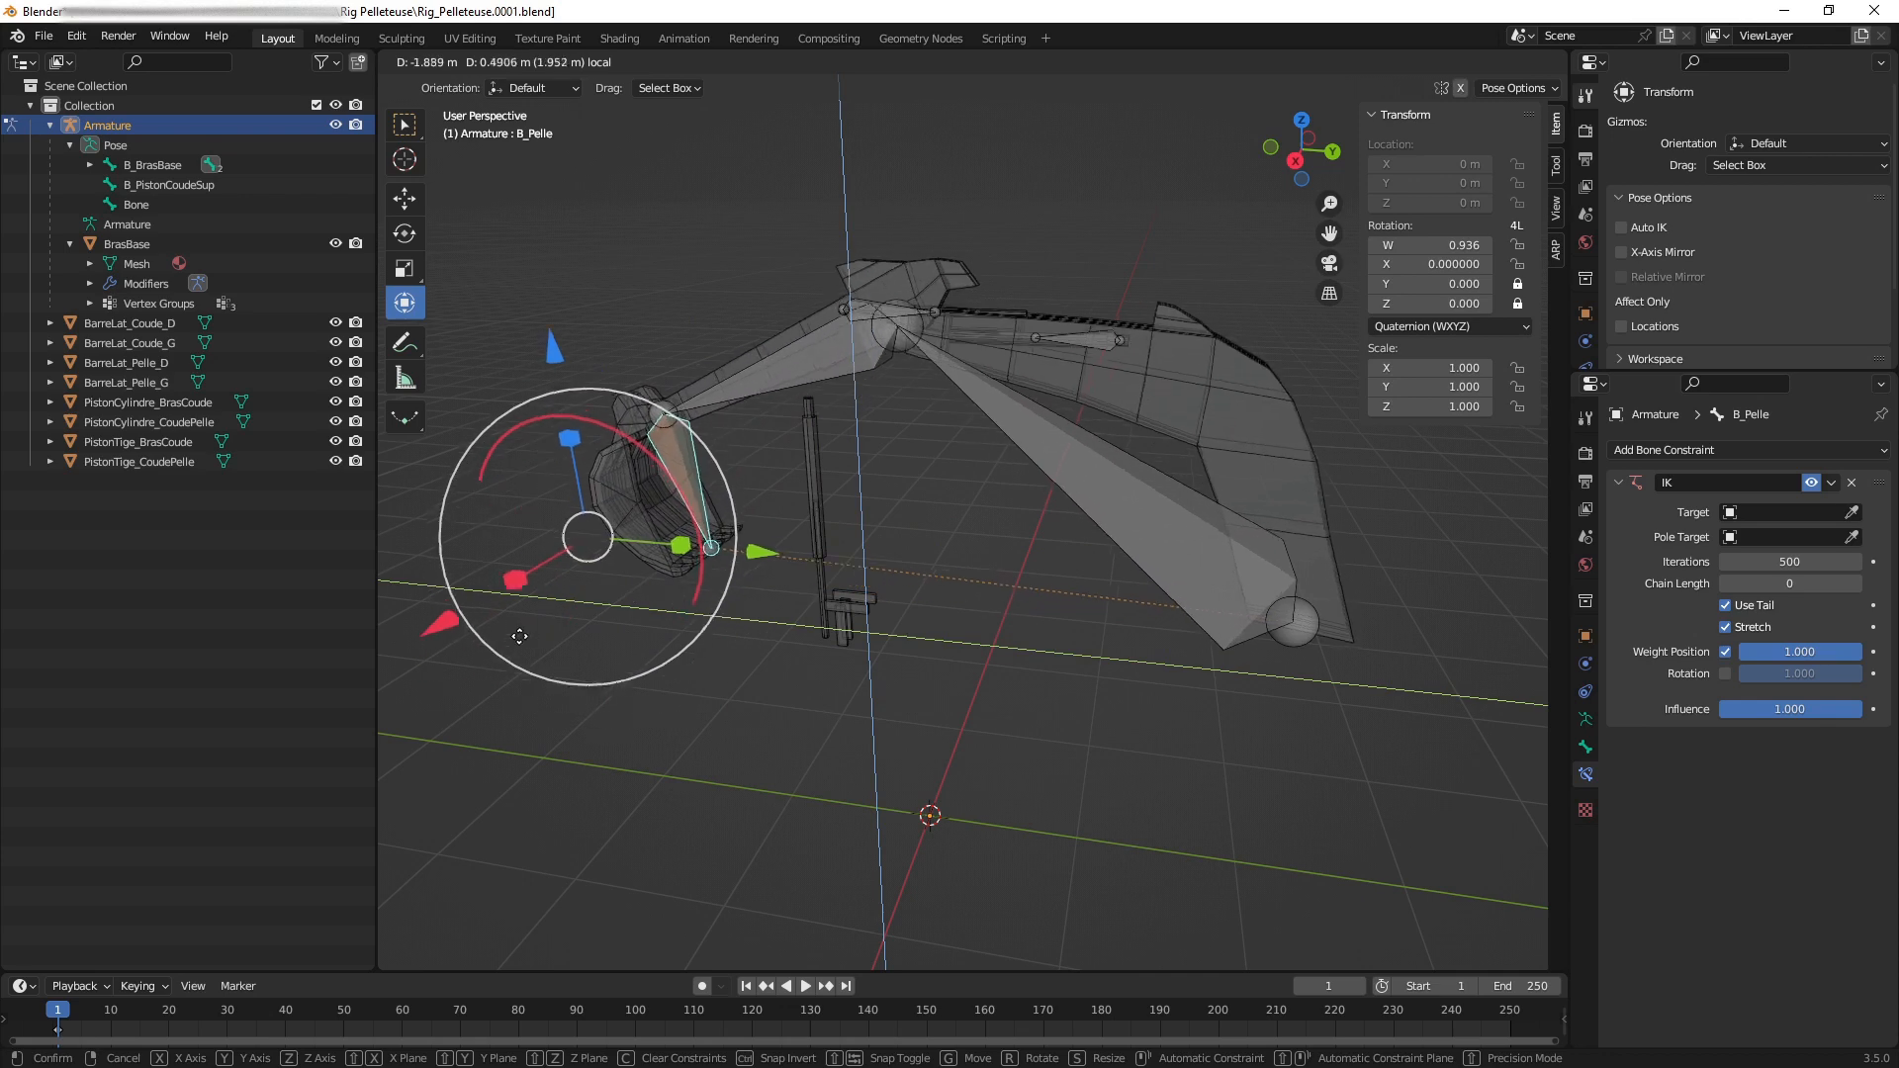
left_click(686, 588)
scroll(782, 629, "up", 1)
middle_click_drag(781, 629, 857, 667, "shift")
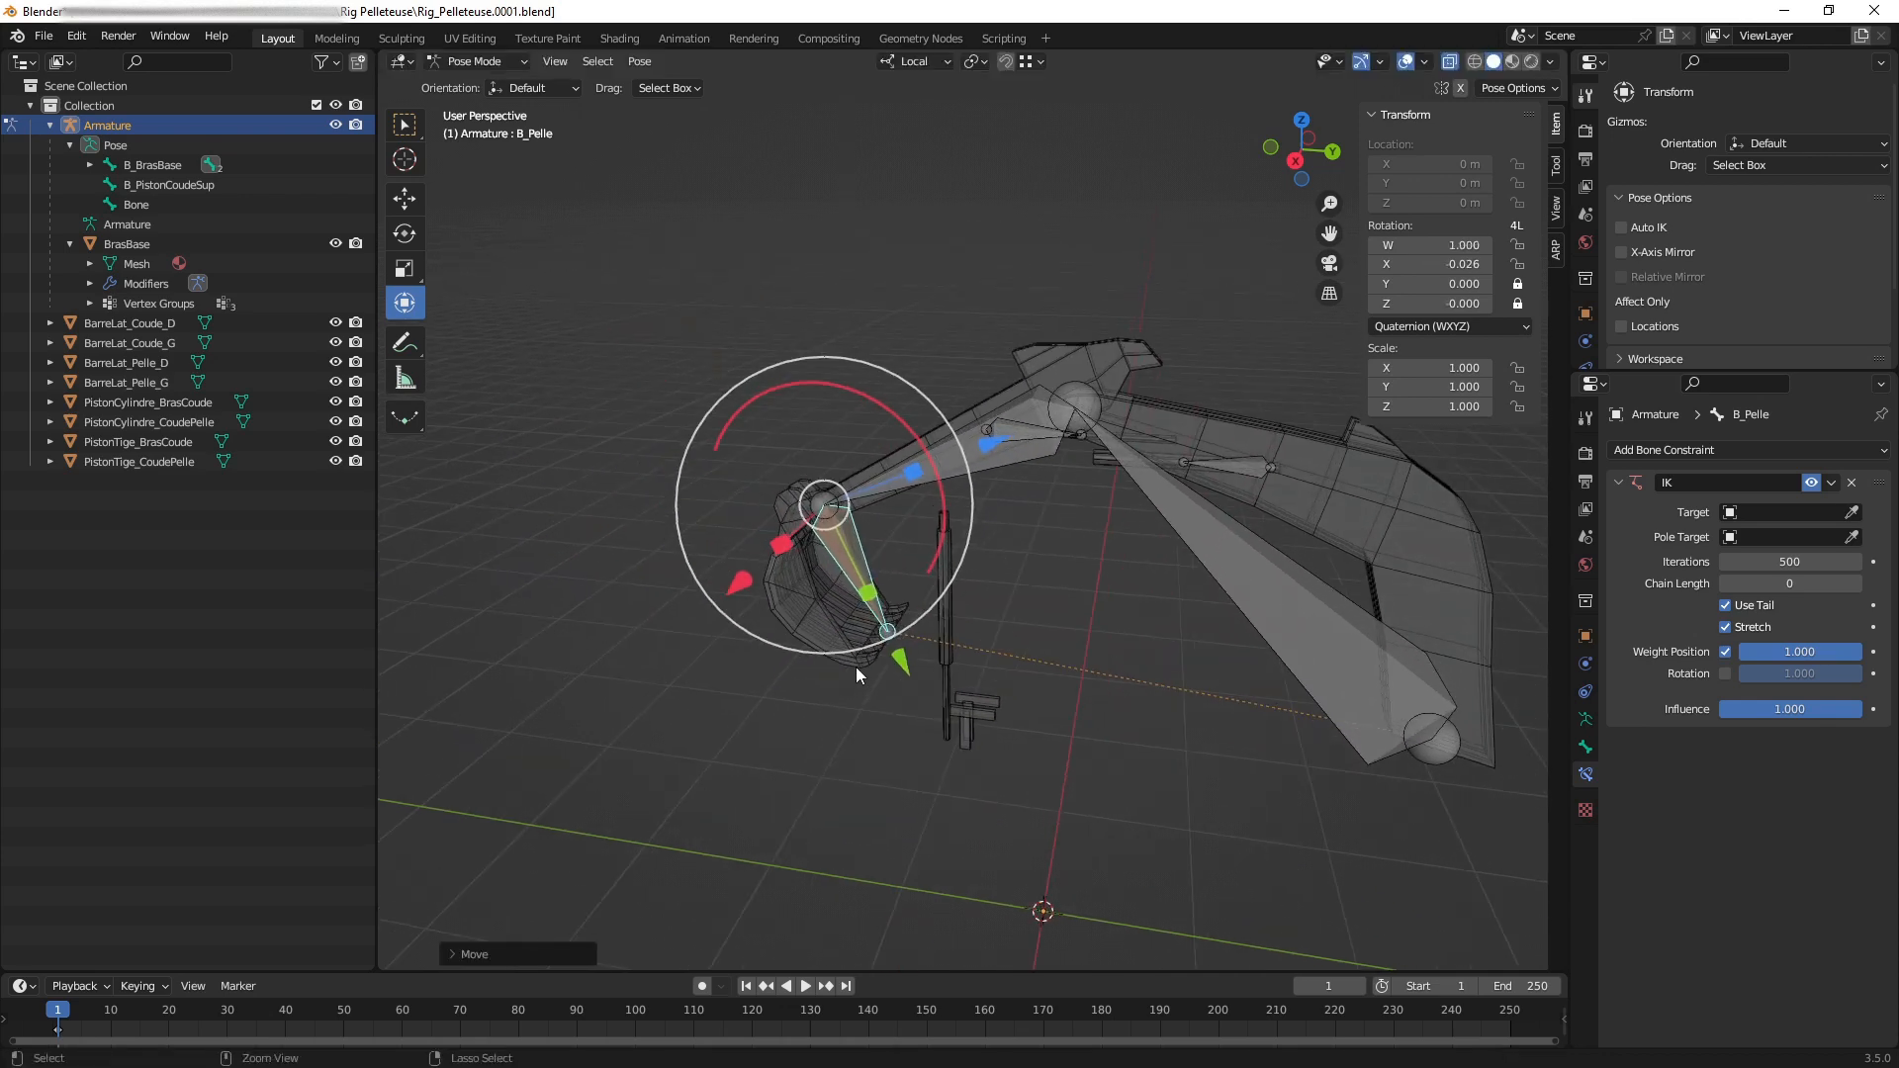
key("ctrl+z")
middle_click_drag(970, 744, 847, 574, "shift")
middle_click_drag(867, 649, 788, 704)
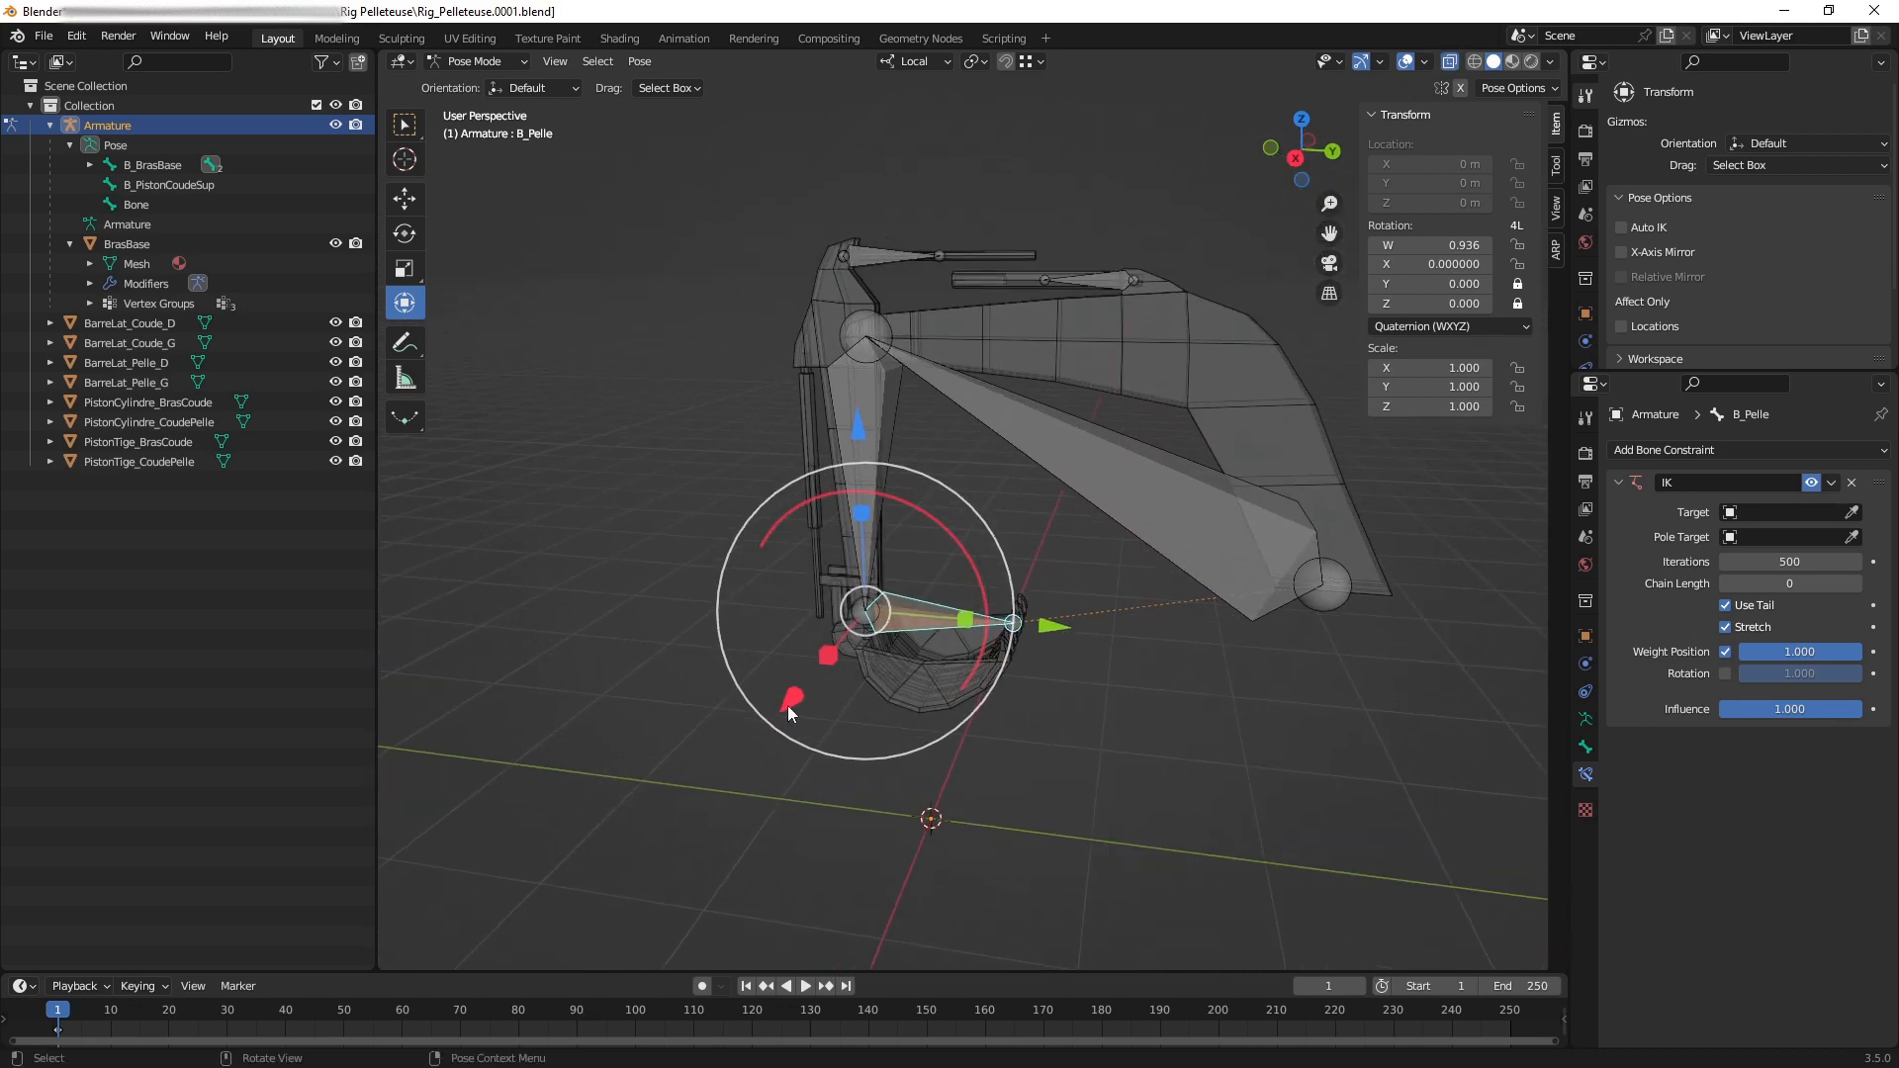
Raise the bucket again by moving B_Pelle in its plane perpendicular to local X, restoring the original pose.
left_click_drag(785, 702, 502, 509)
middle_click_drag(763, 479, 859, 674, "shift")
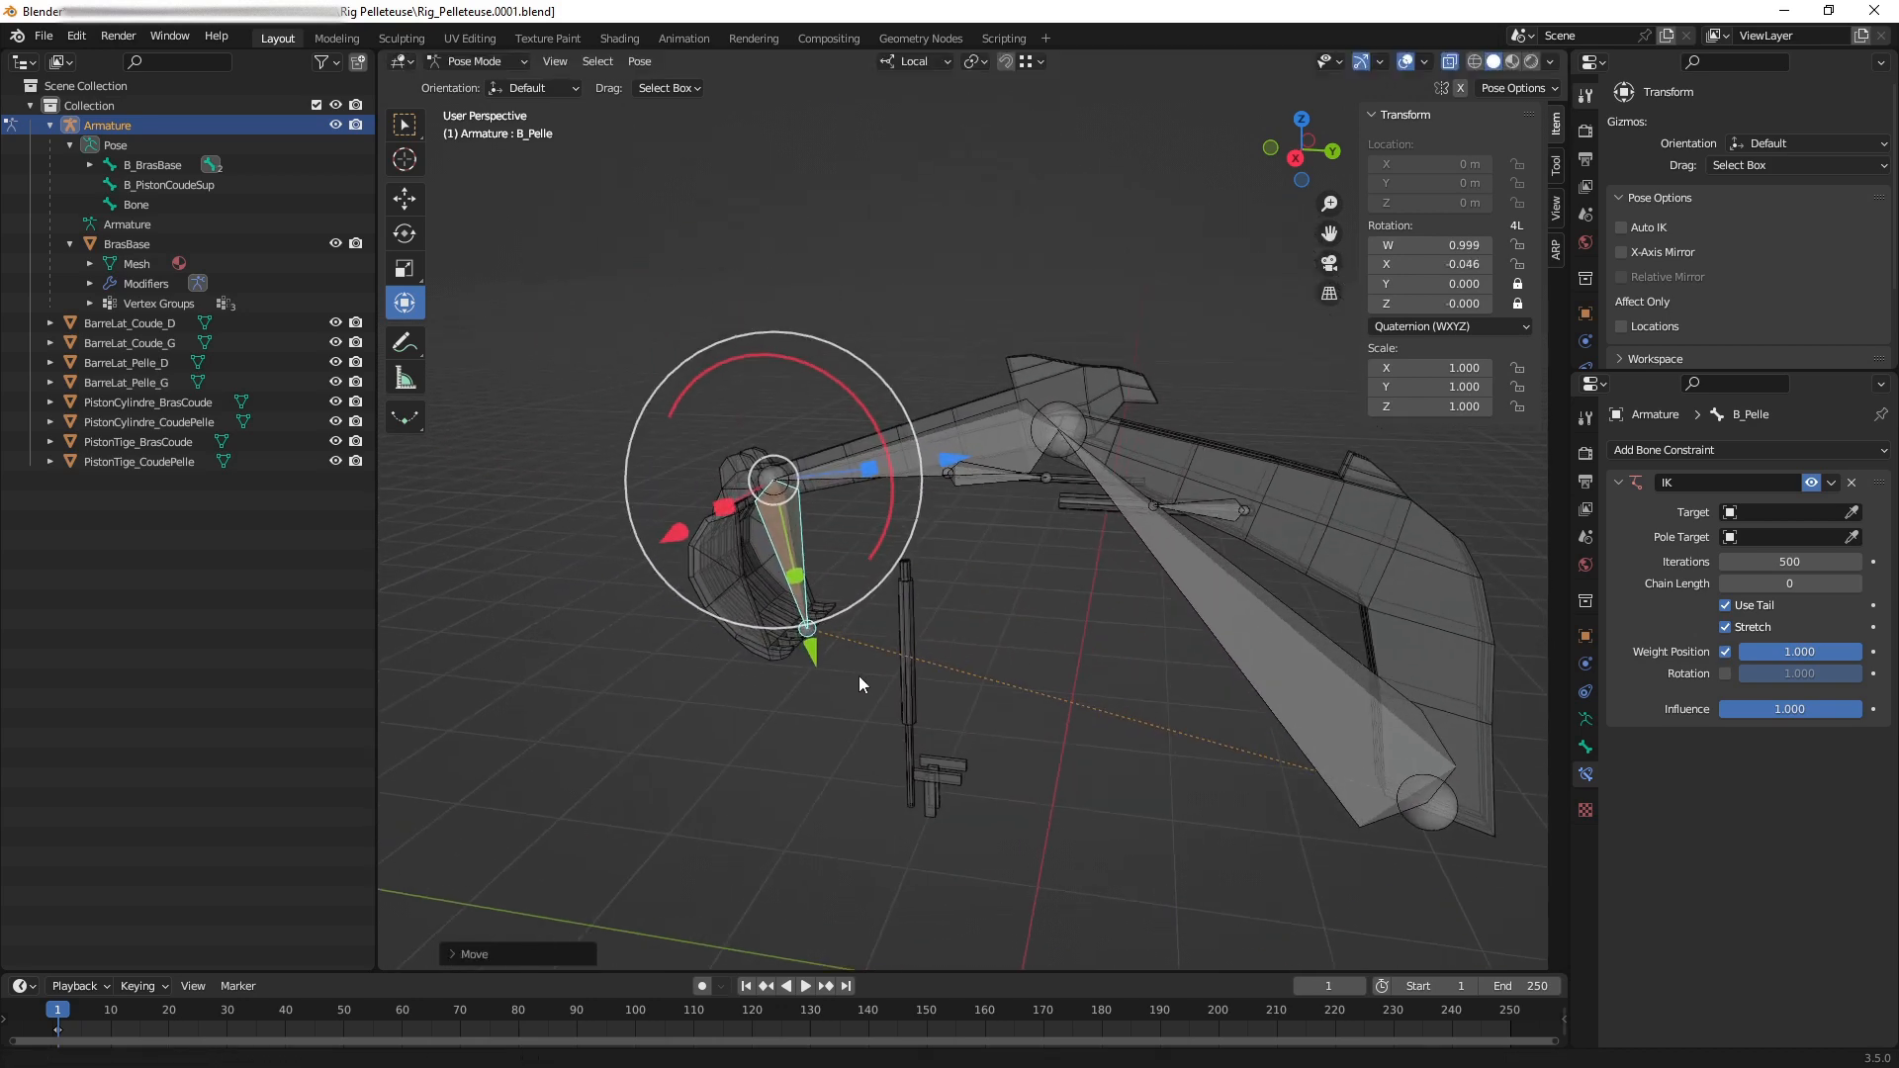
middle_click_drag(857, 584, 922, 580)
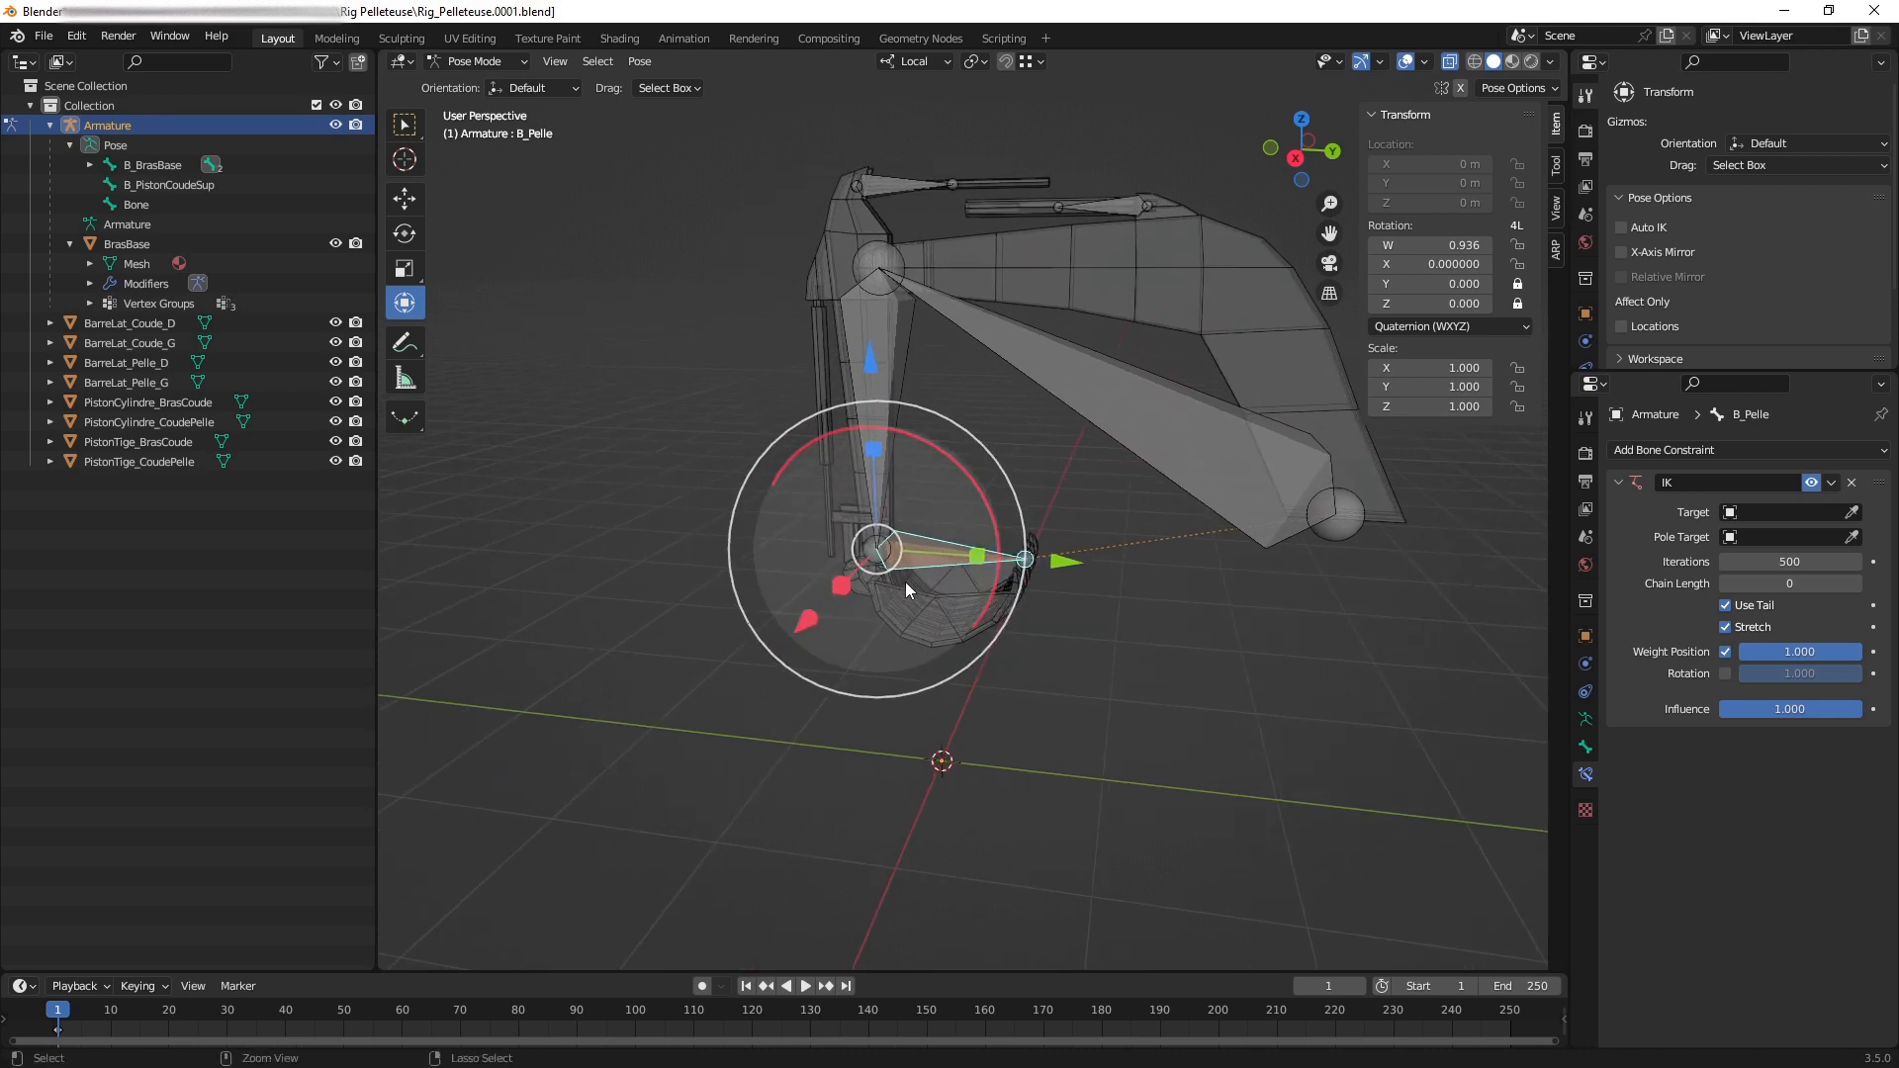
left_click_drag(862, 557, 1189, 580, "shift")
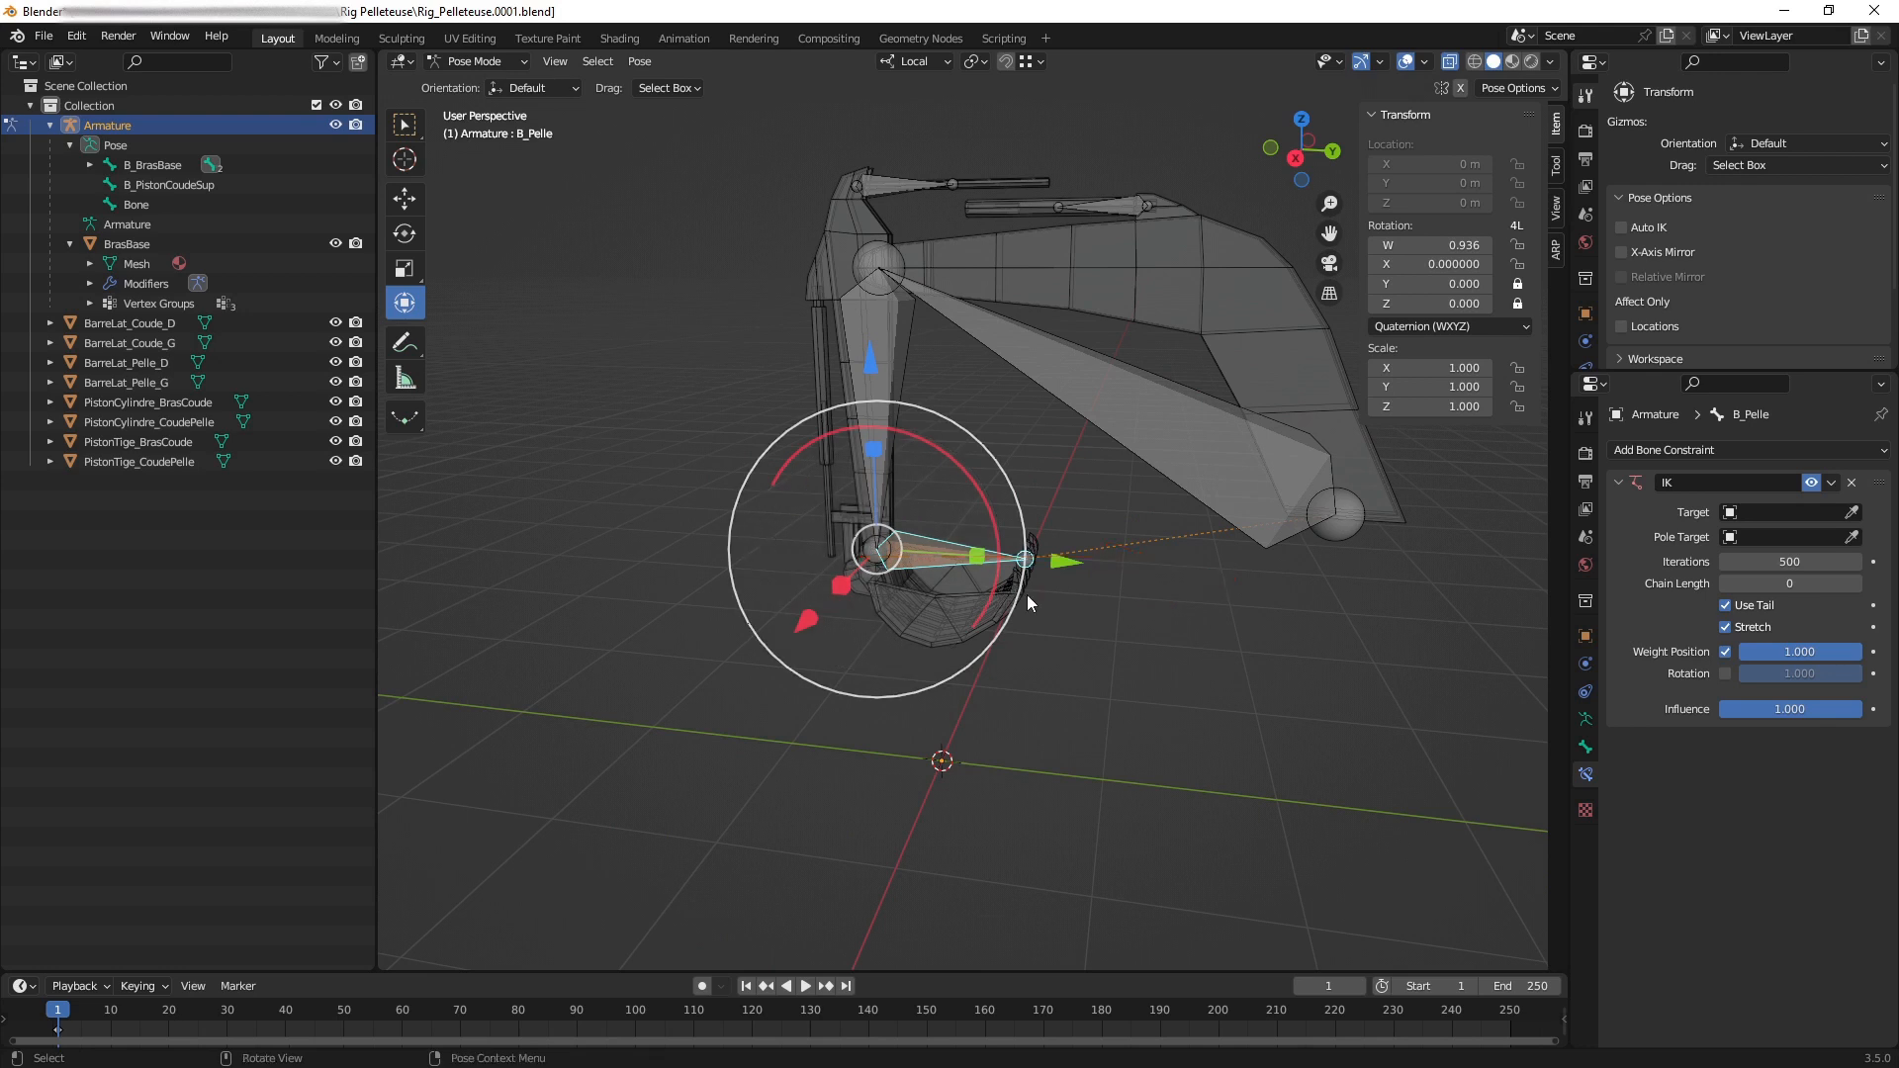
middle_click_drag(1027, 595, 1013, 536)
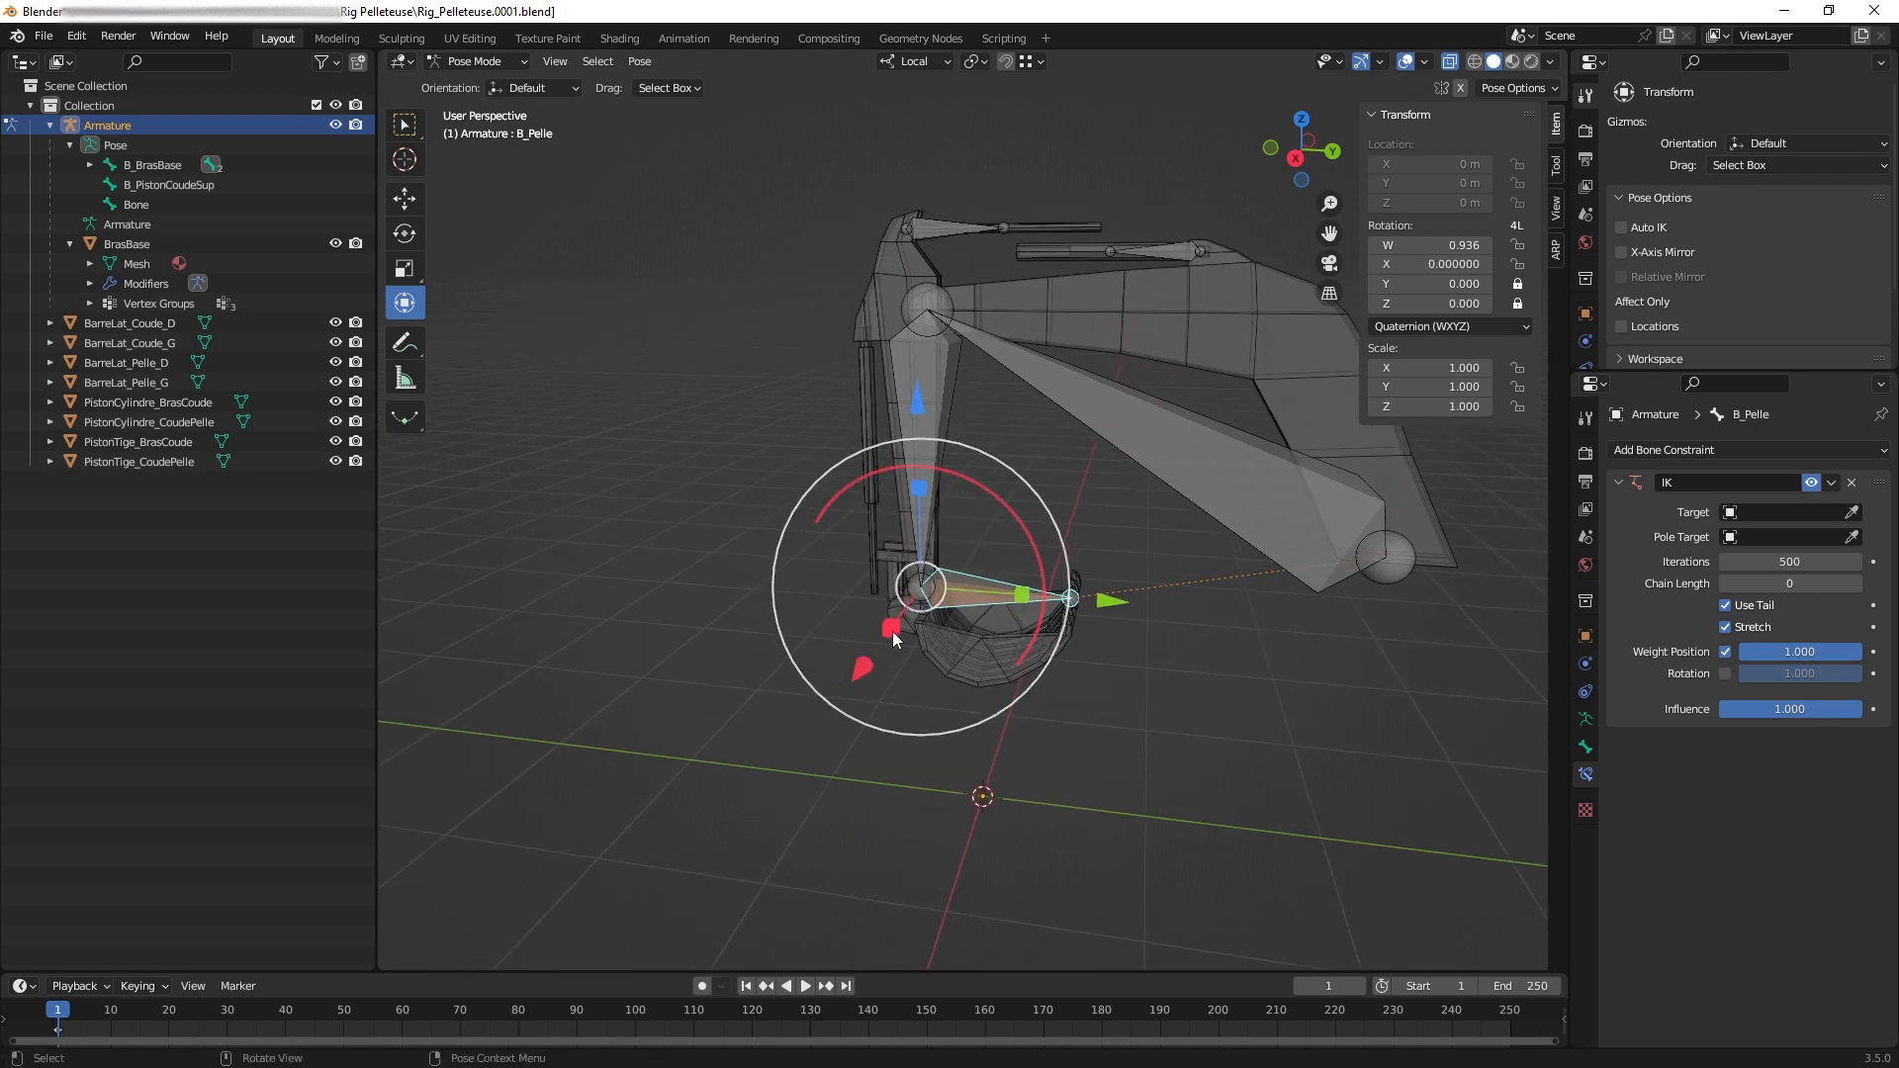
Move B_Pelle in several directions to test how the whole arm follows through IK, and undo the movements.
key("g")
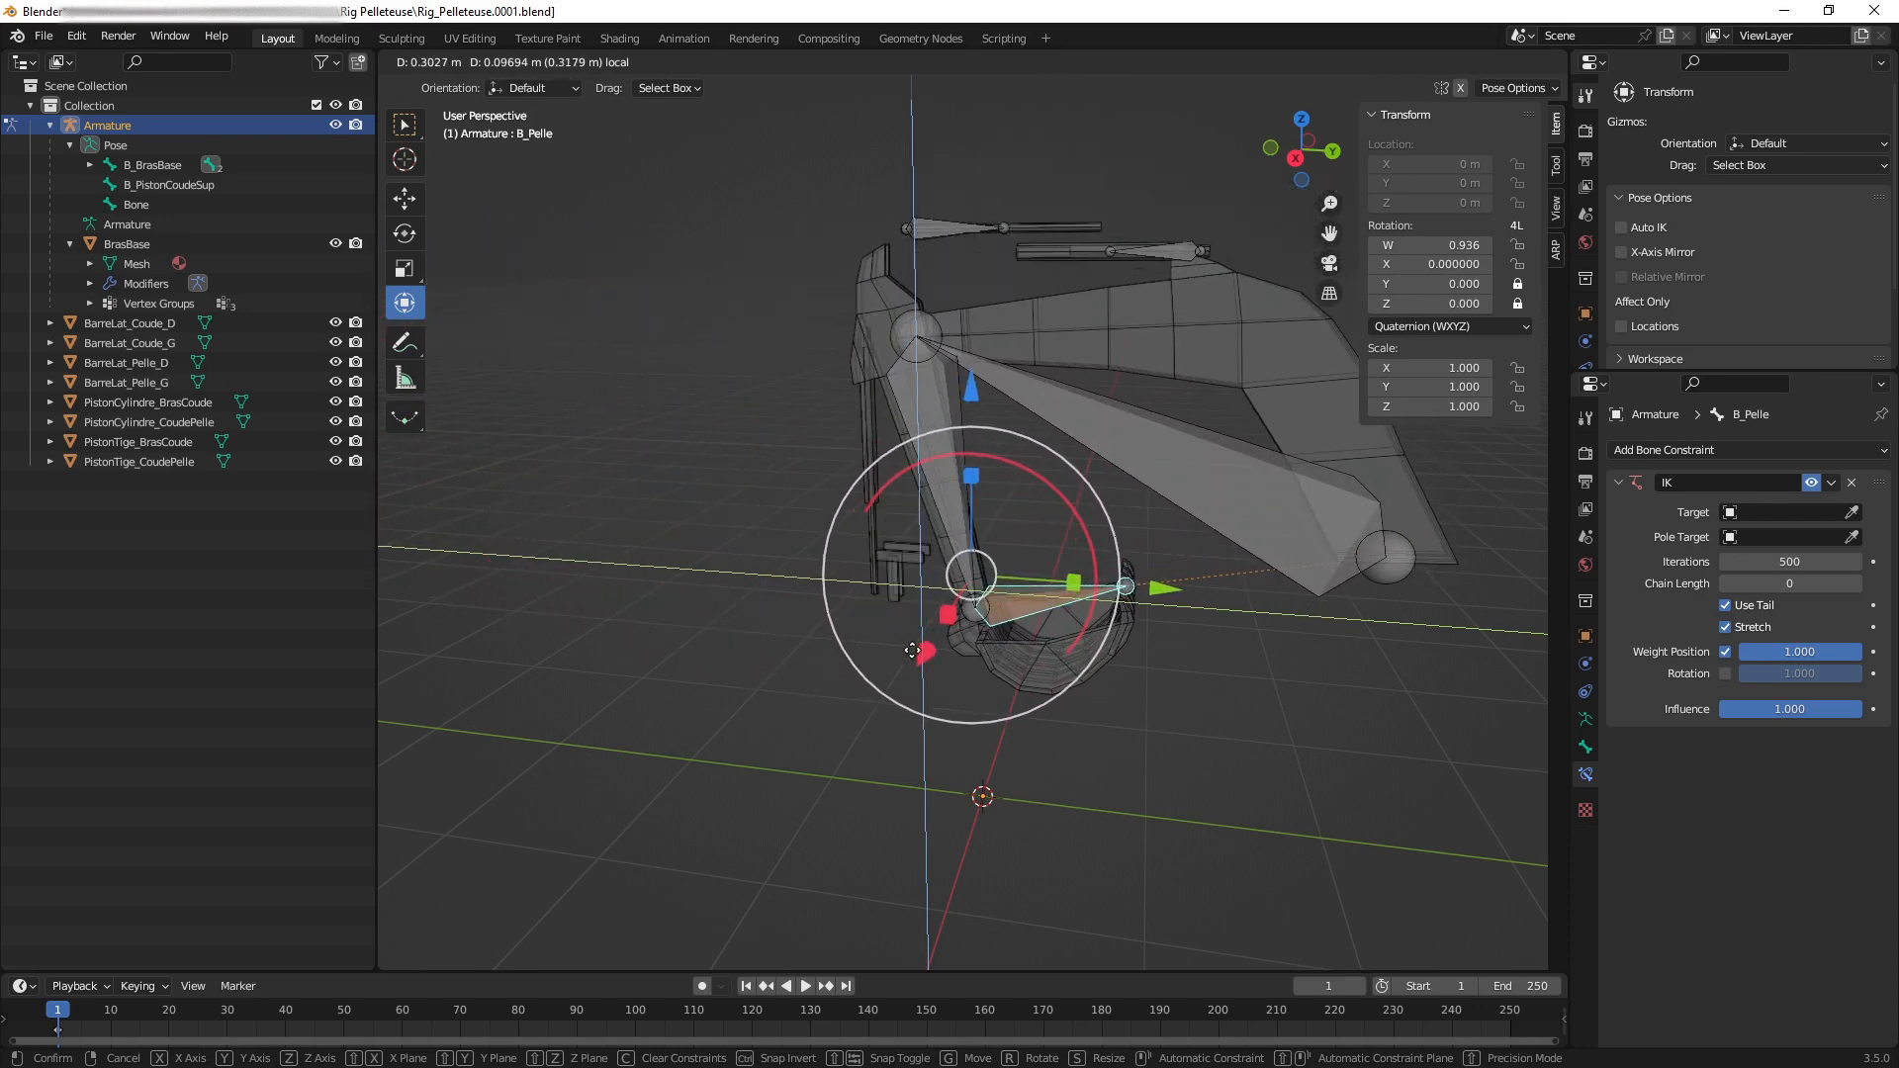
left_click(873, 633)
middle_click_drag(965, 620, 916, 495)
left_click_drag(930, 489, 968, 644)
mouse_move(966, 644)
middle_mouse_down()
mouse_move(950, 597)
mouse_move(895, 623)
mouse_move(924, 609)
mouse_move(947, 665)
middle_mouse_up()
left_click_drag(947, 665, 760, 494)
key("ctrl+z")
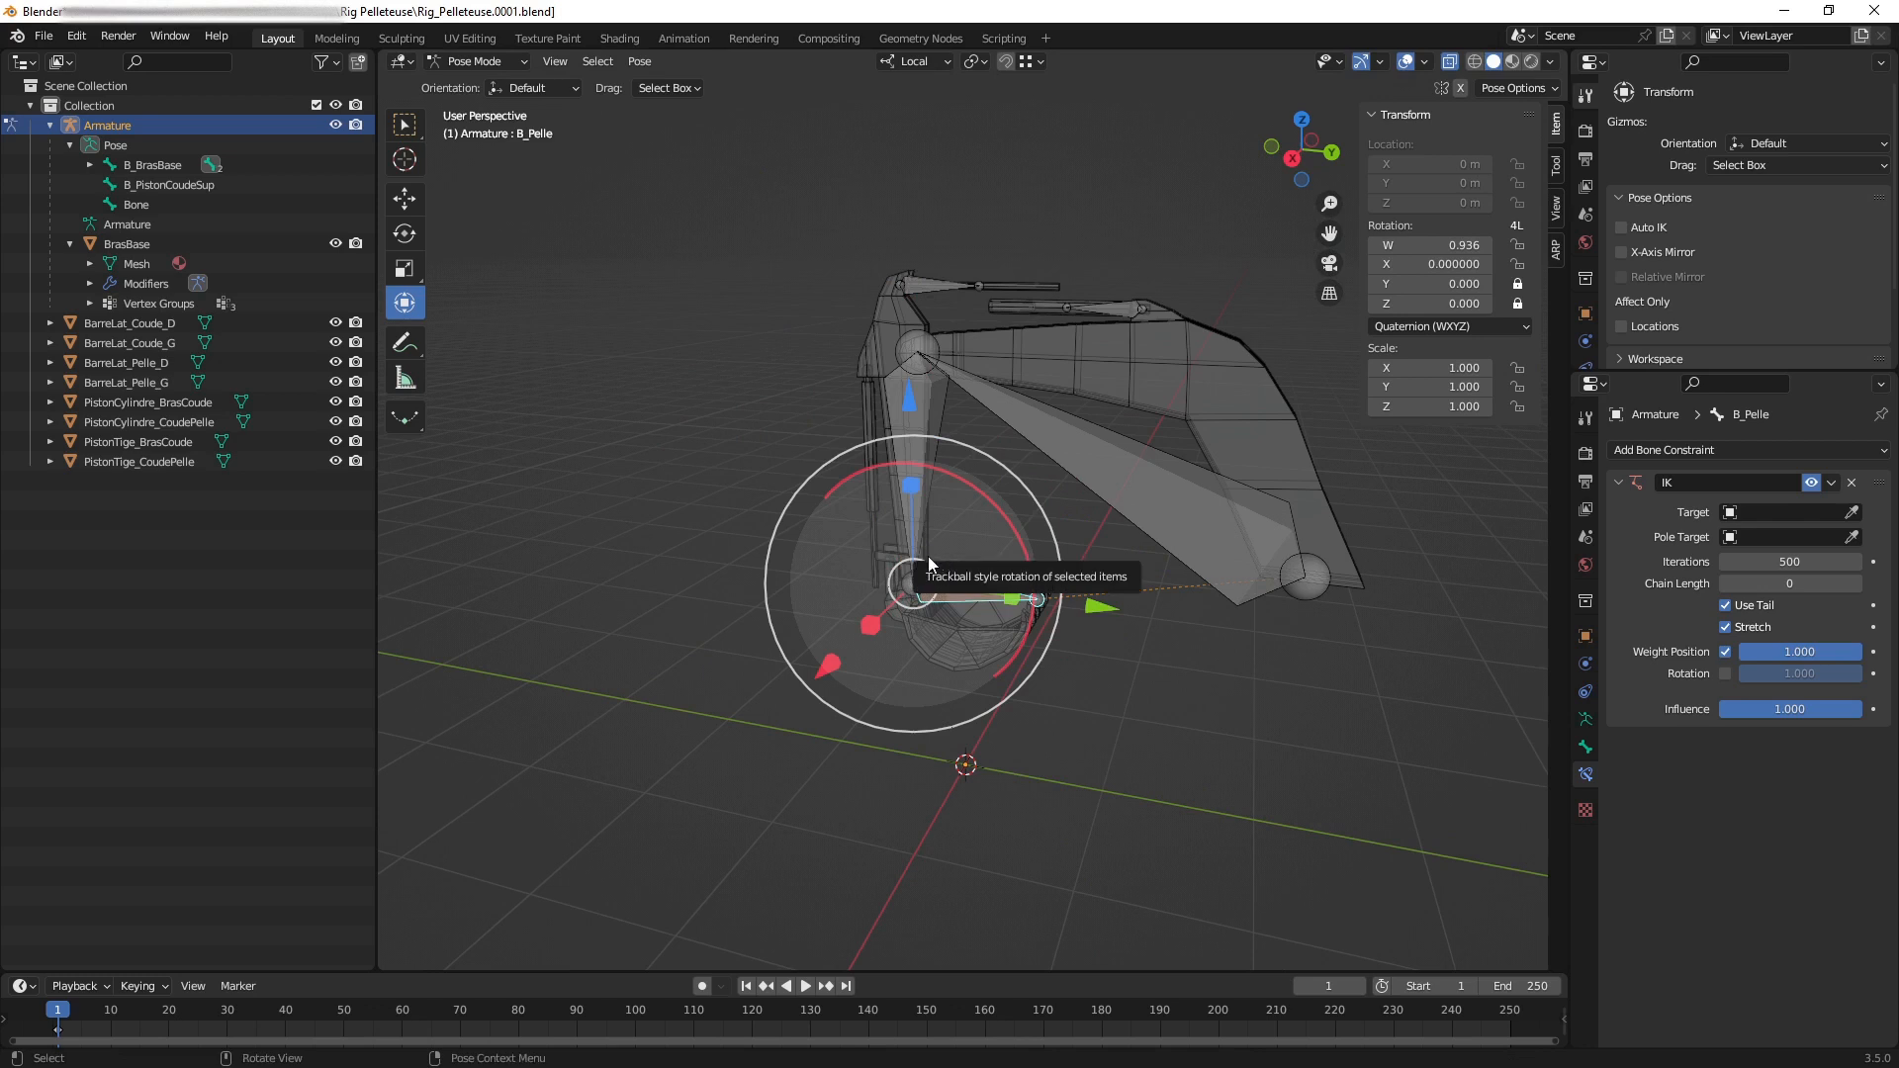
scroll(985, 586, "up", 3)
mouse_move(985, 586)
middle_mouse_down()
mouse_move(1013, 579)
mouse_move(995, 538)
mouse_move(1019, 543)
mouse_move(993, 554)
middle_mouse_up()
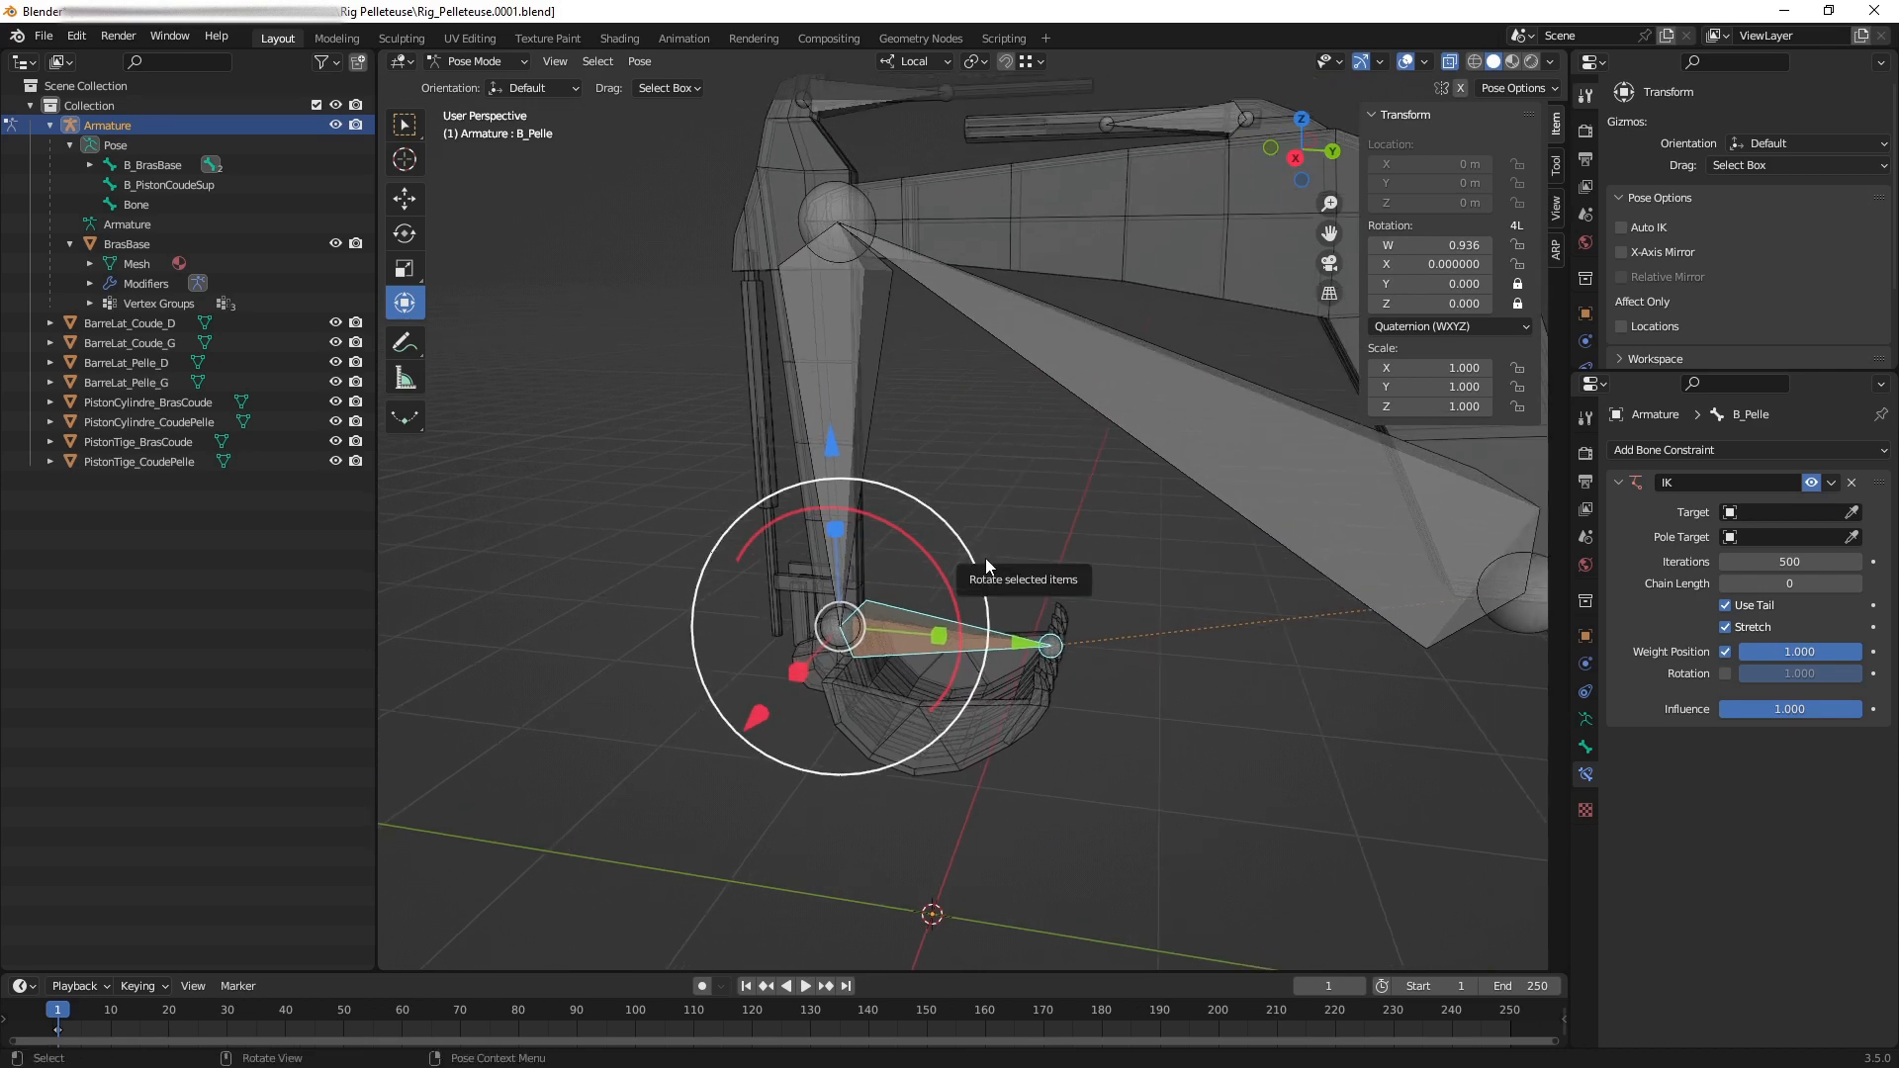
Switch the armature to Edit Mode with the B_Pelle bone selected.
key("Tab")
scroll(1029, 563, "up", 3)
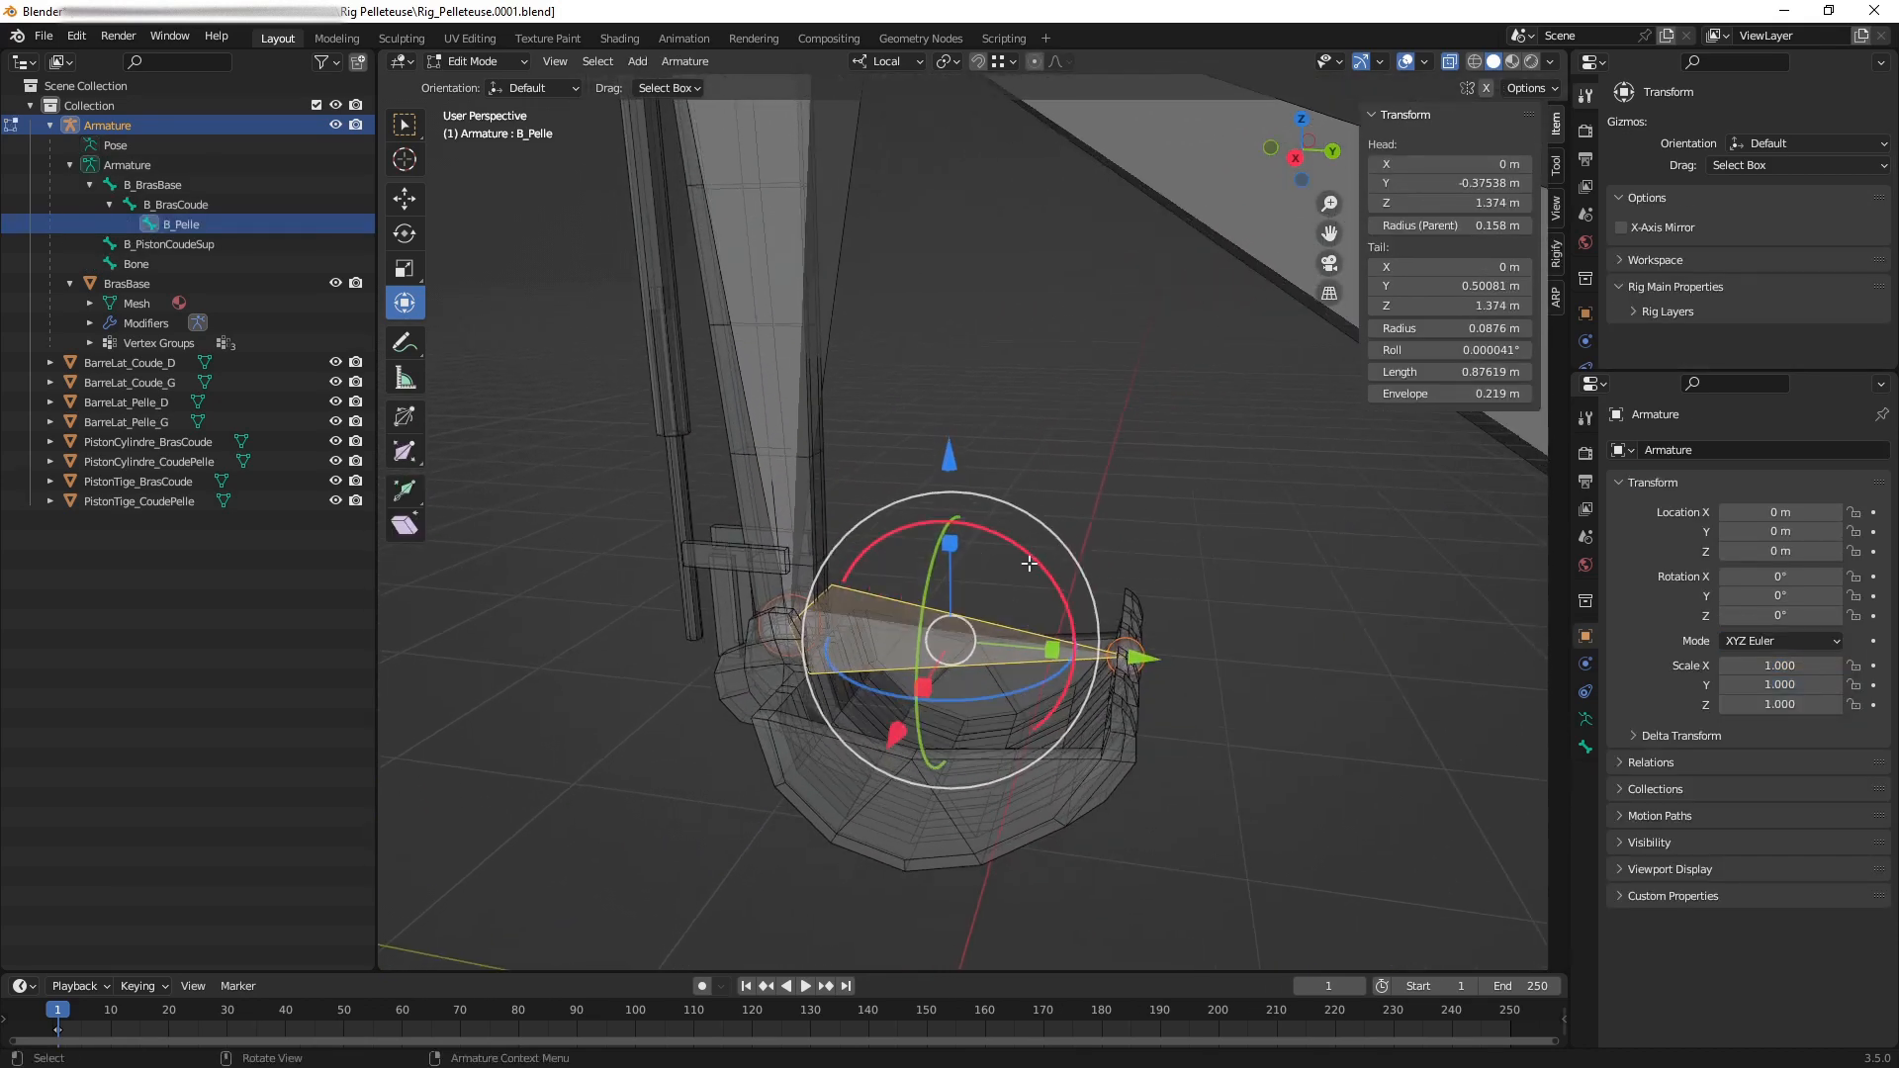
left_click(992, 575)
left_click(866, 622)
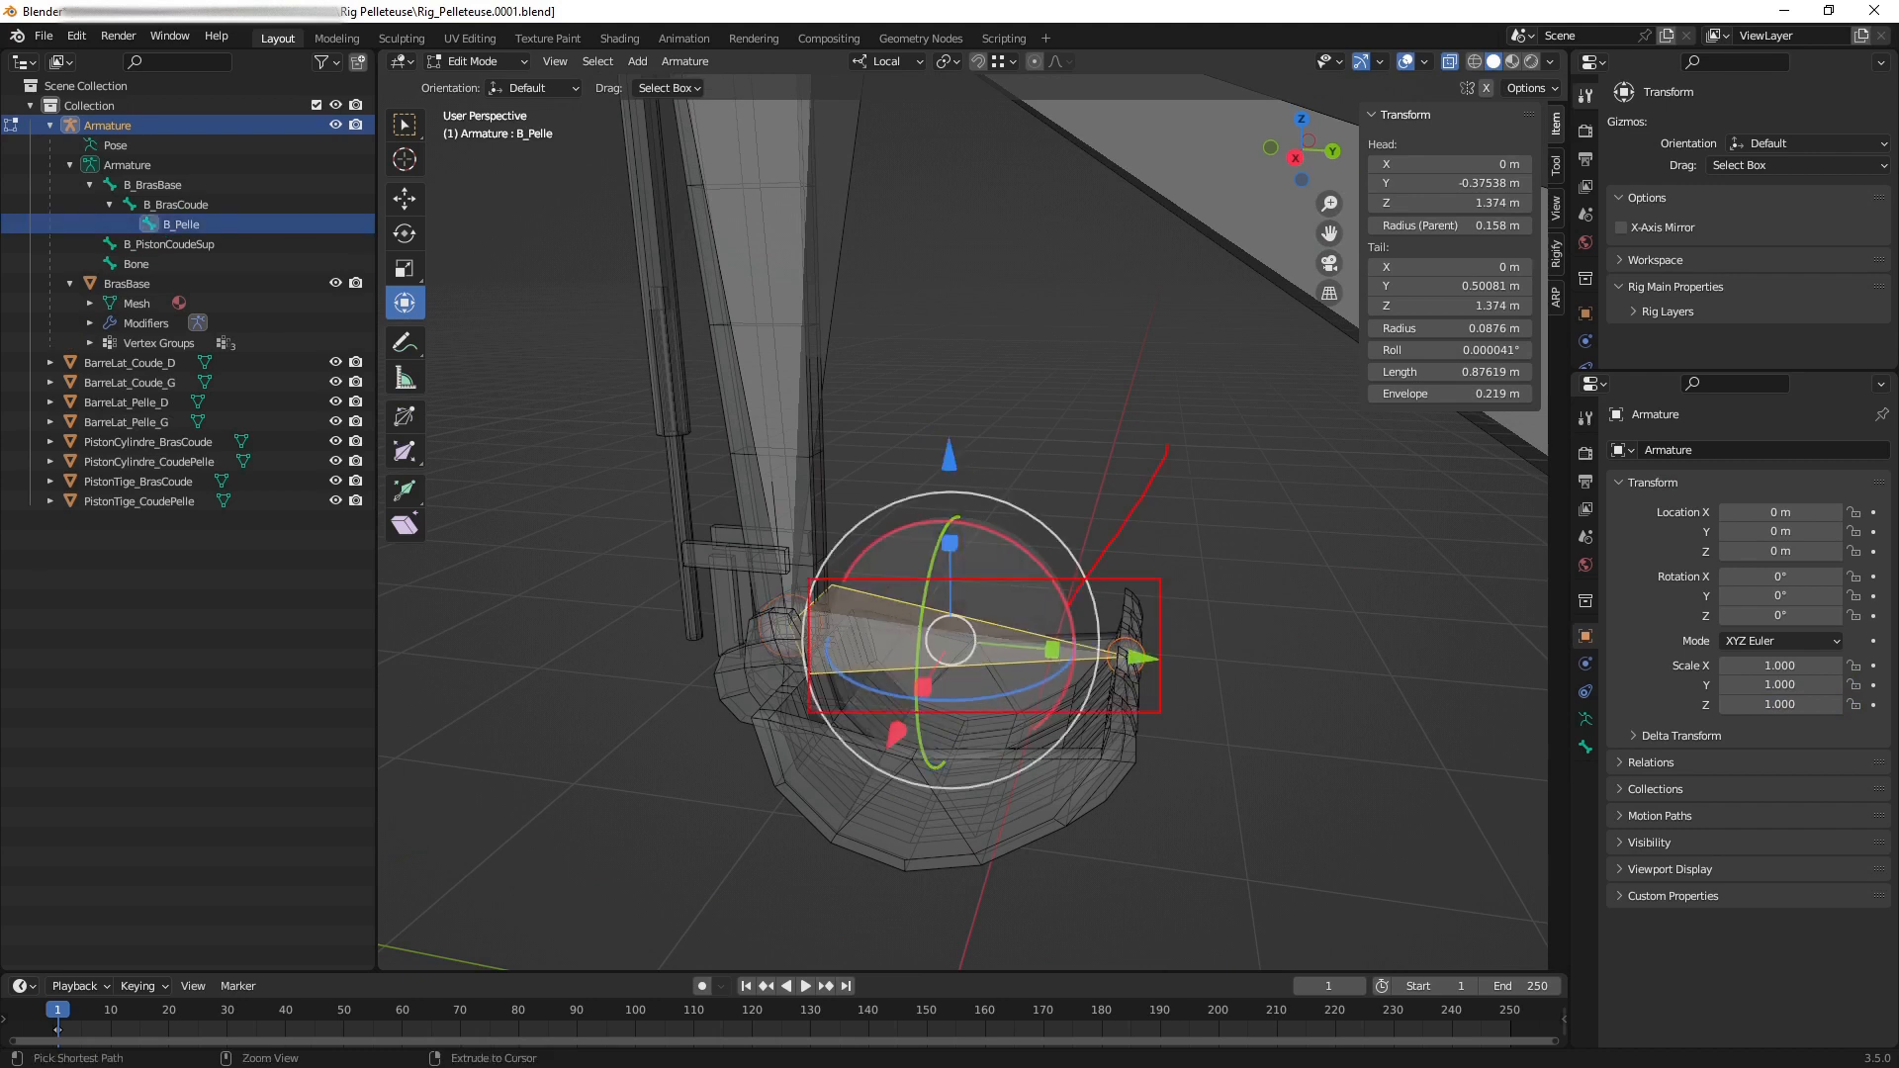
Duplicate the B_Pelle bone in place, and delete the copy.
middle_click_drag(989, 554, 1038, 541)
key("shift+d")
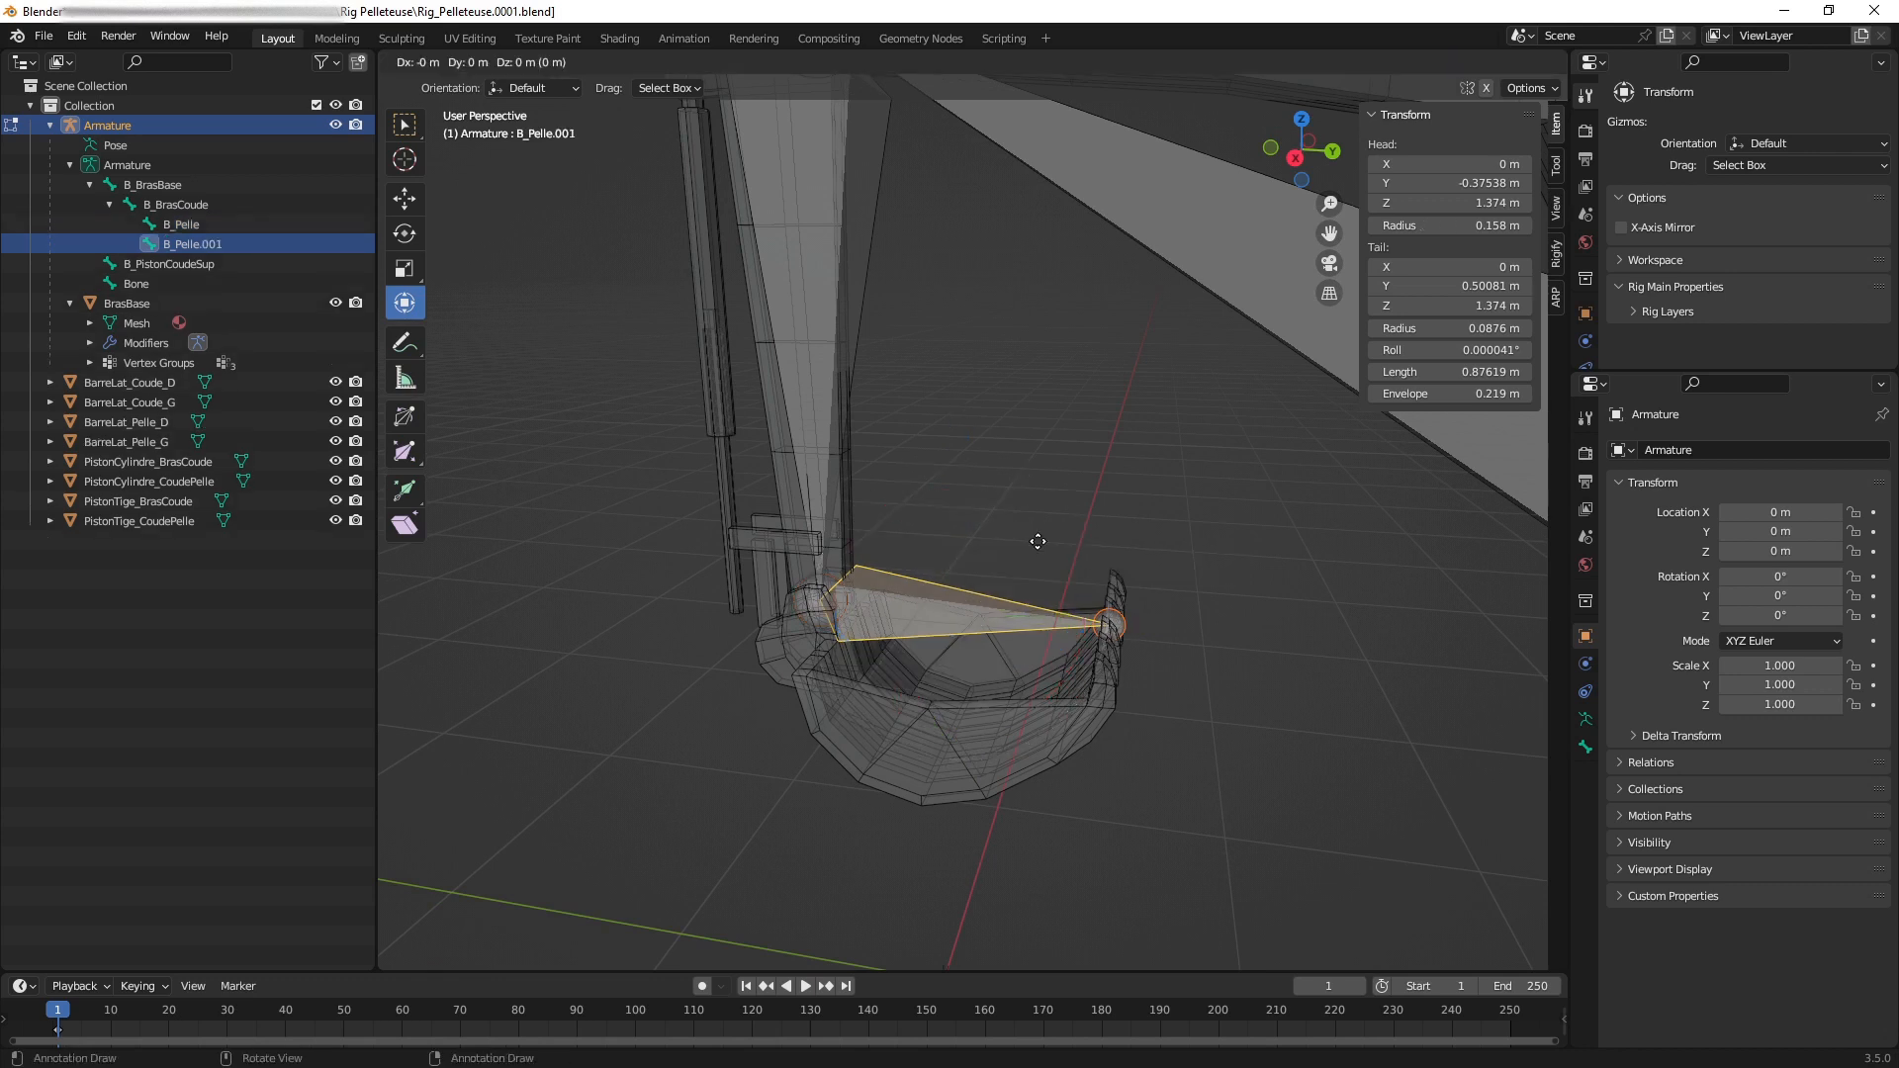
right_click(1038, 541)
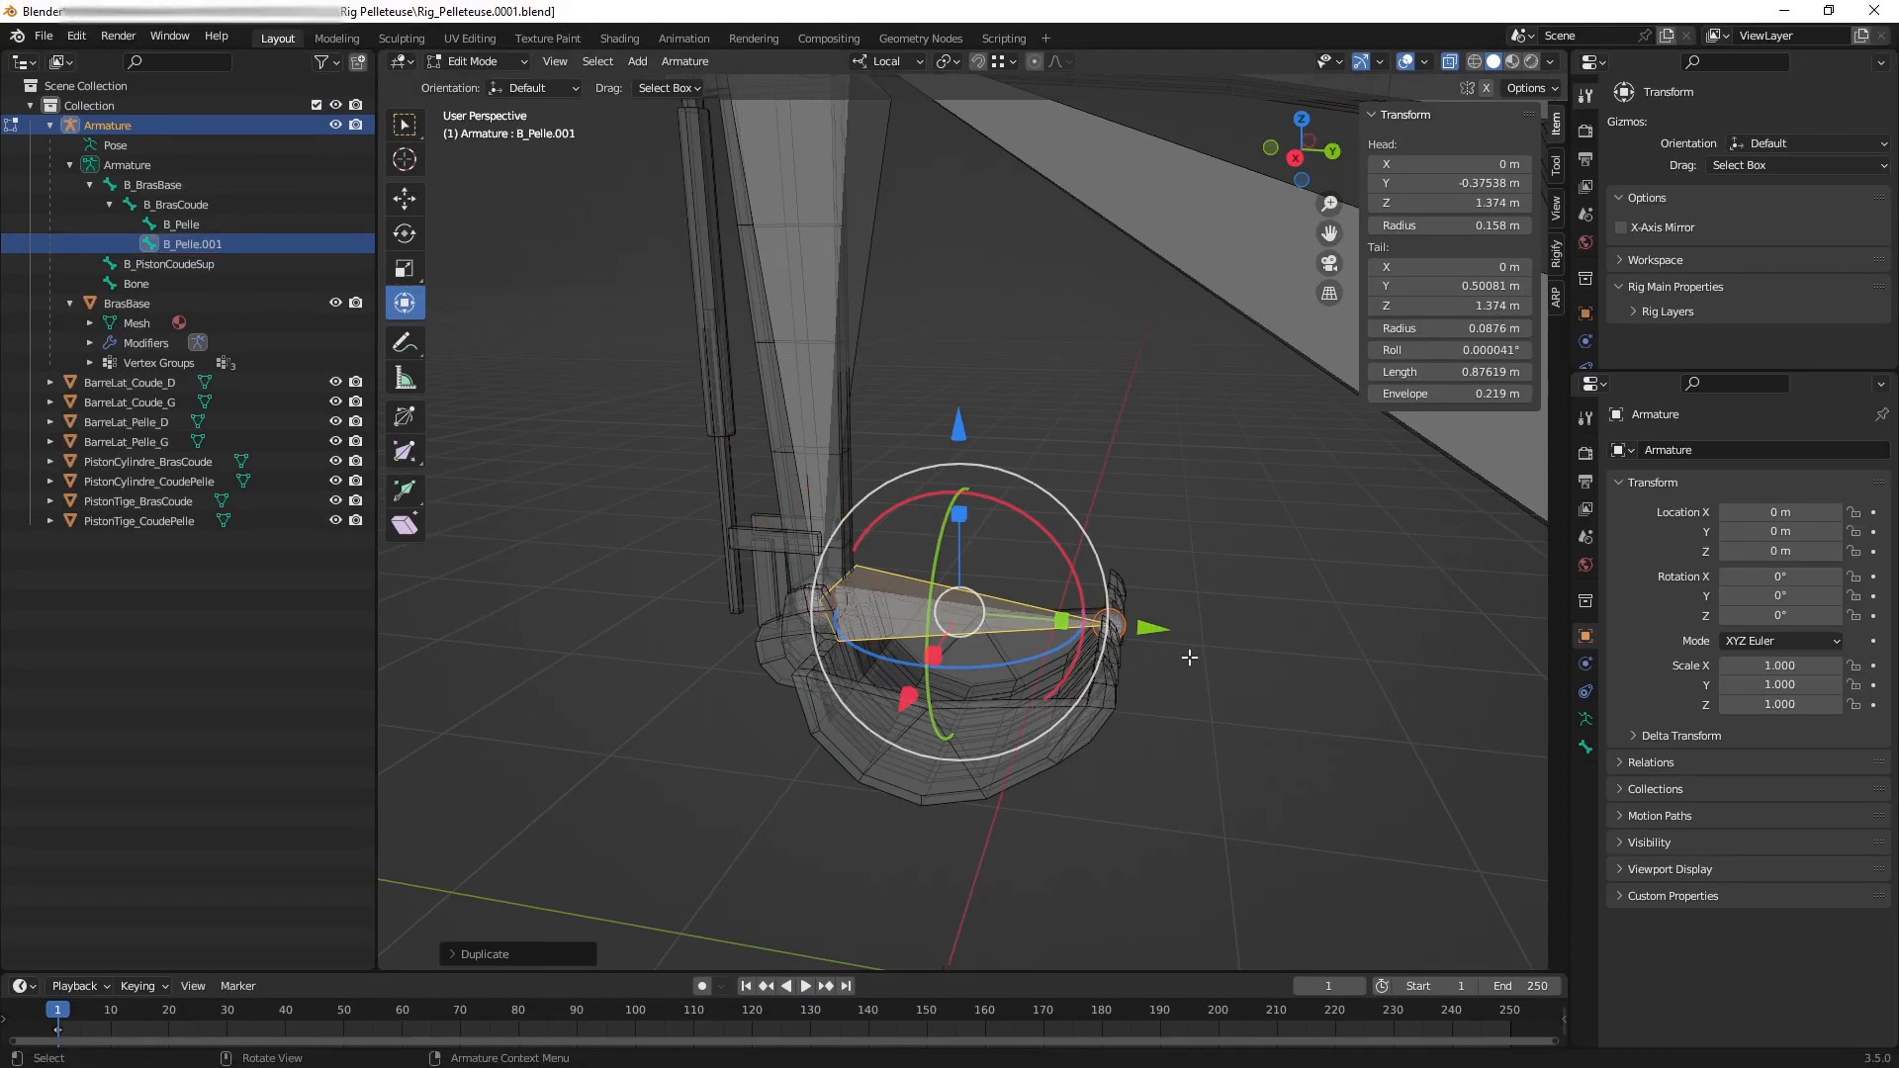
key("x")
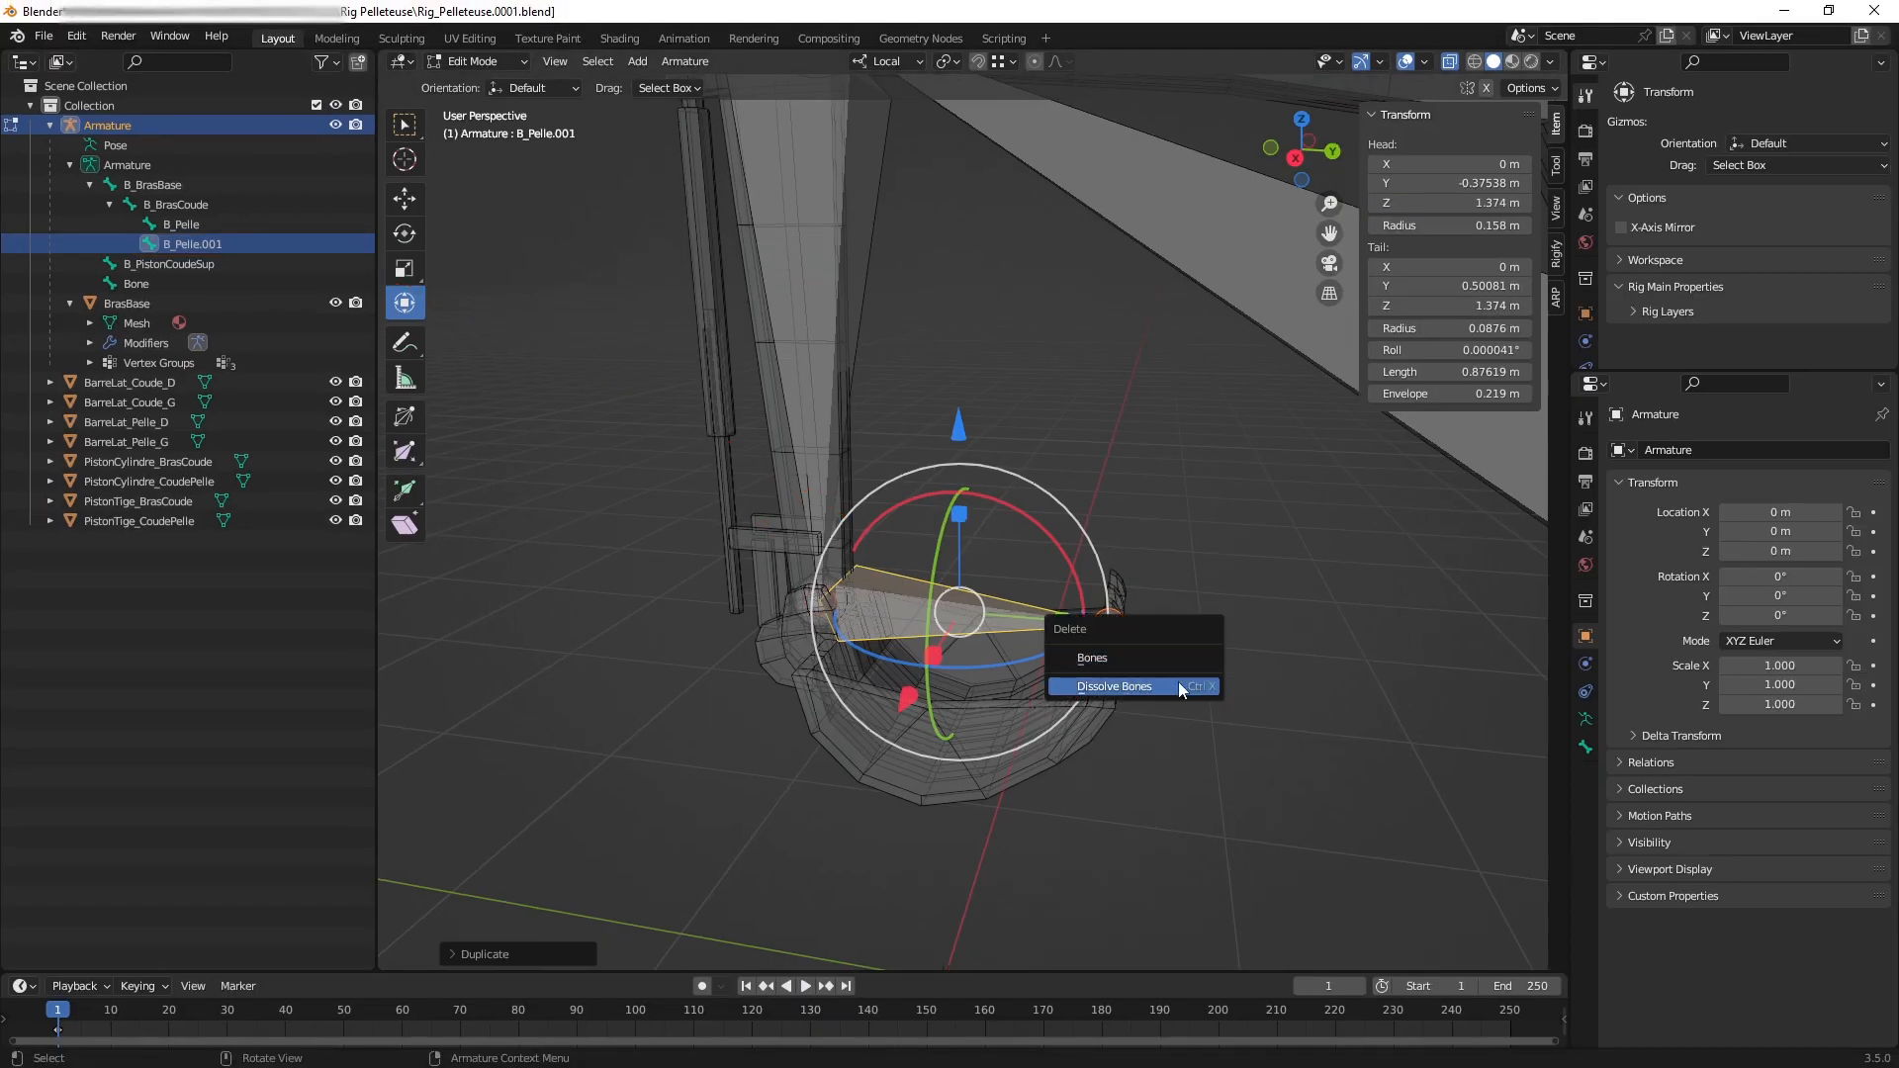
left_click(1146, 658)
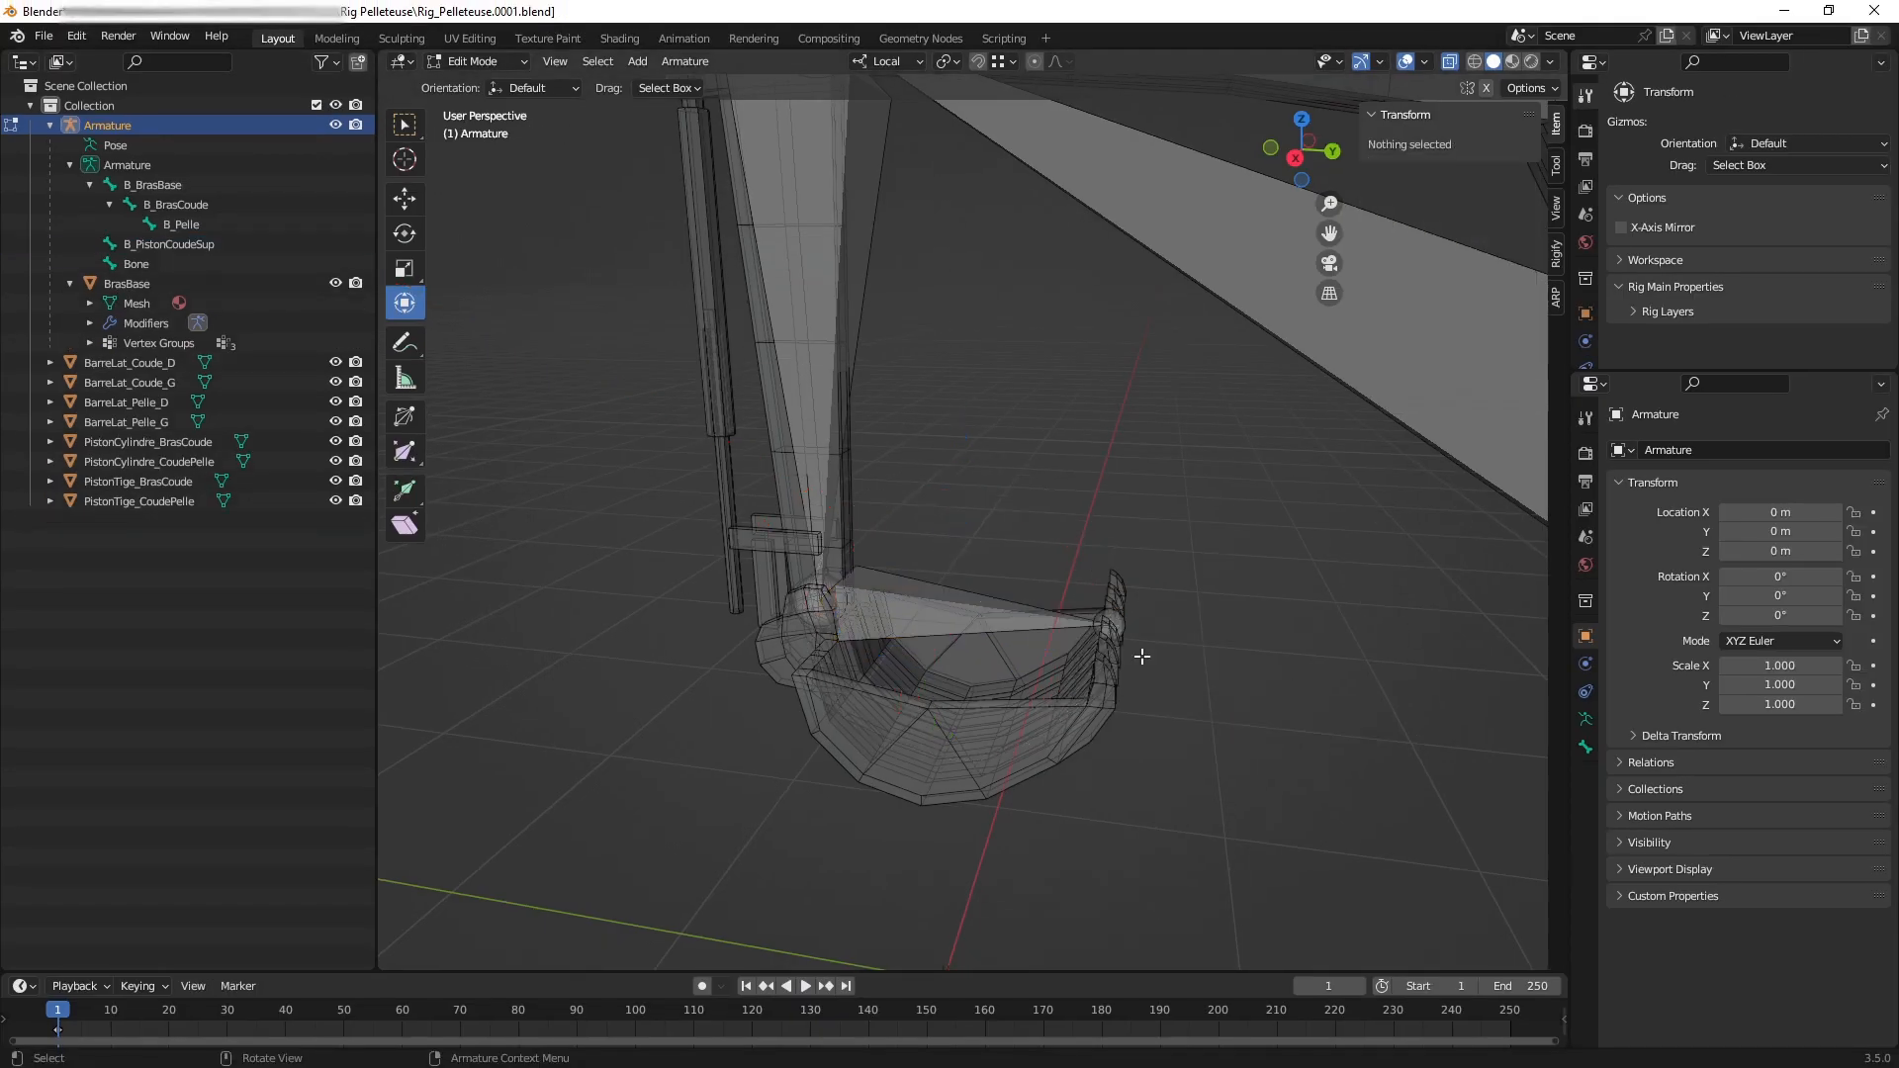
Duplicate B_Pelle and place the copy freely above the bucket, and undo the duplication.
left_click(942, 615)
middle_click_drag(1003, 575, 1061, 594, "shift")
key("shift+d")
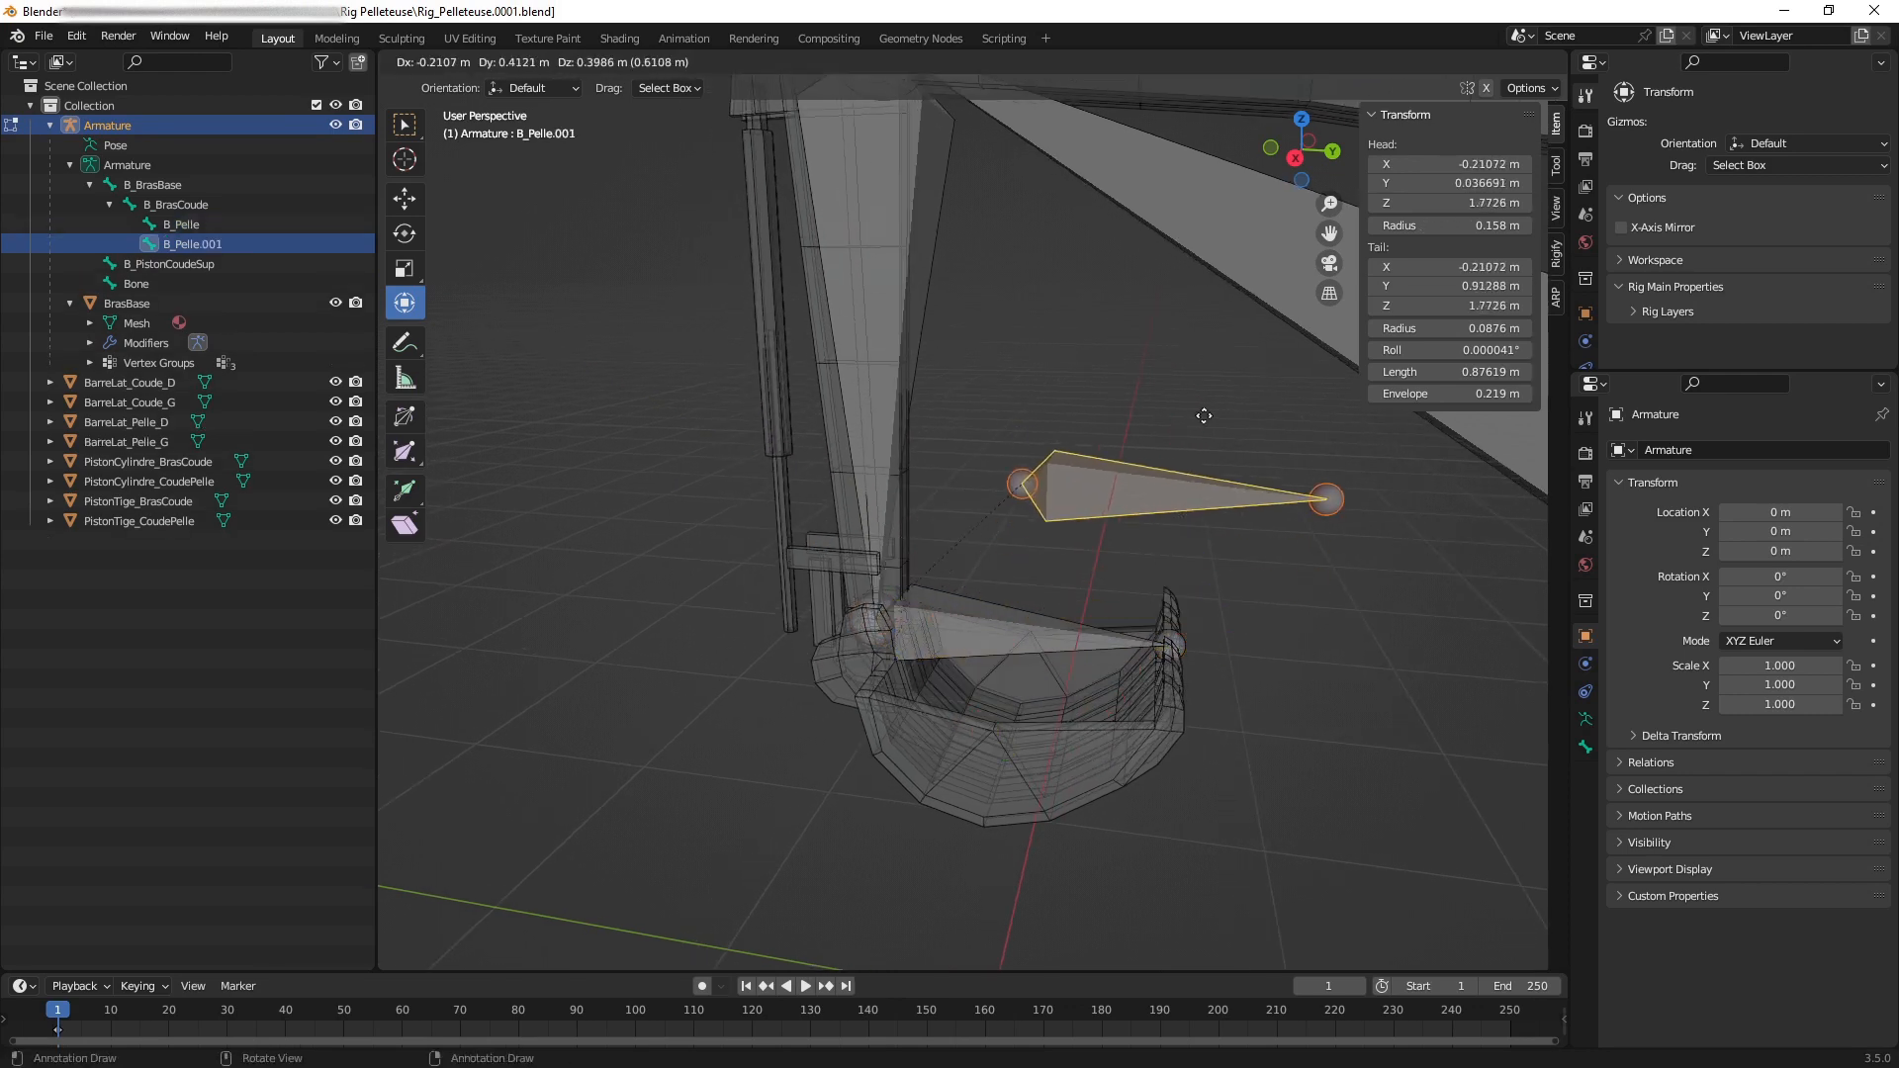
left_click(1162, 500)
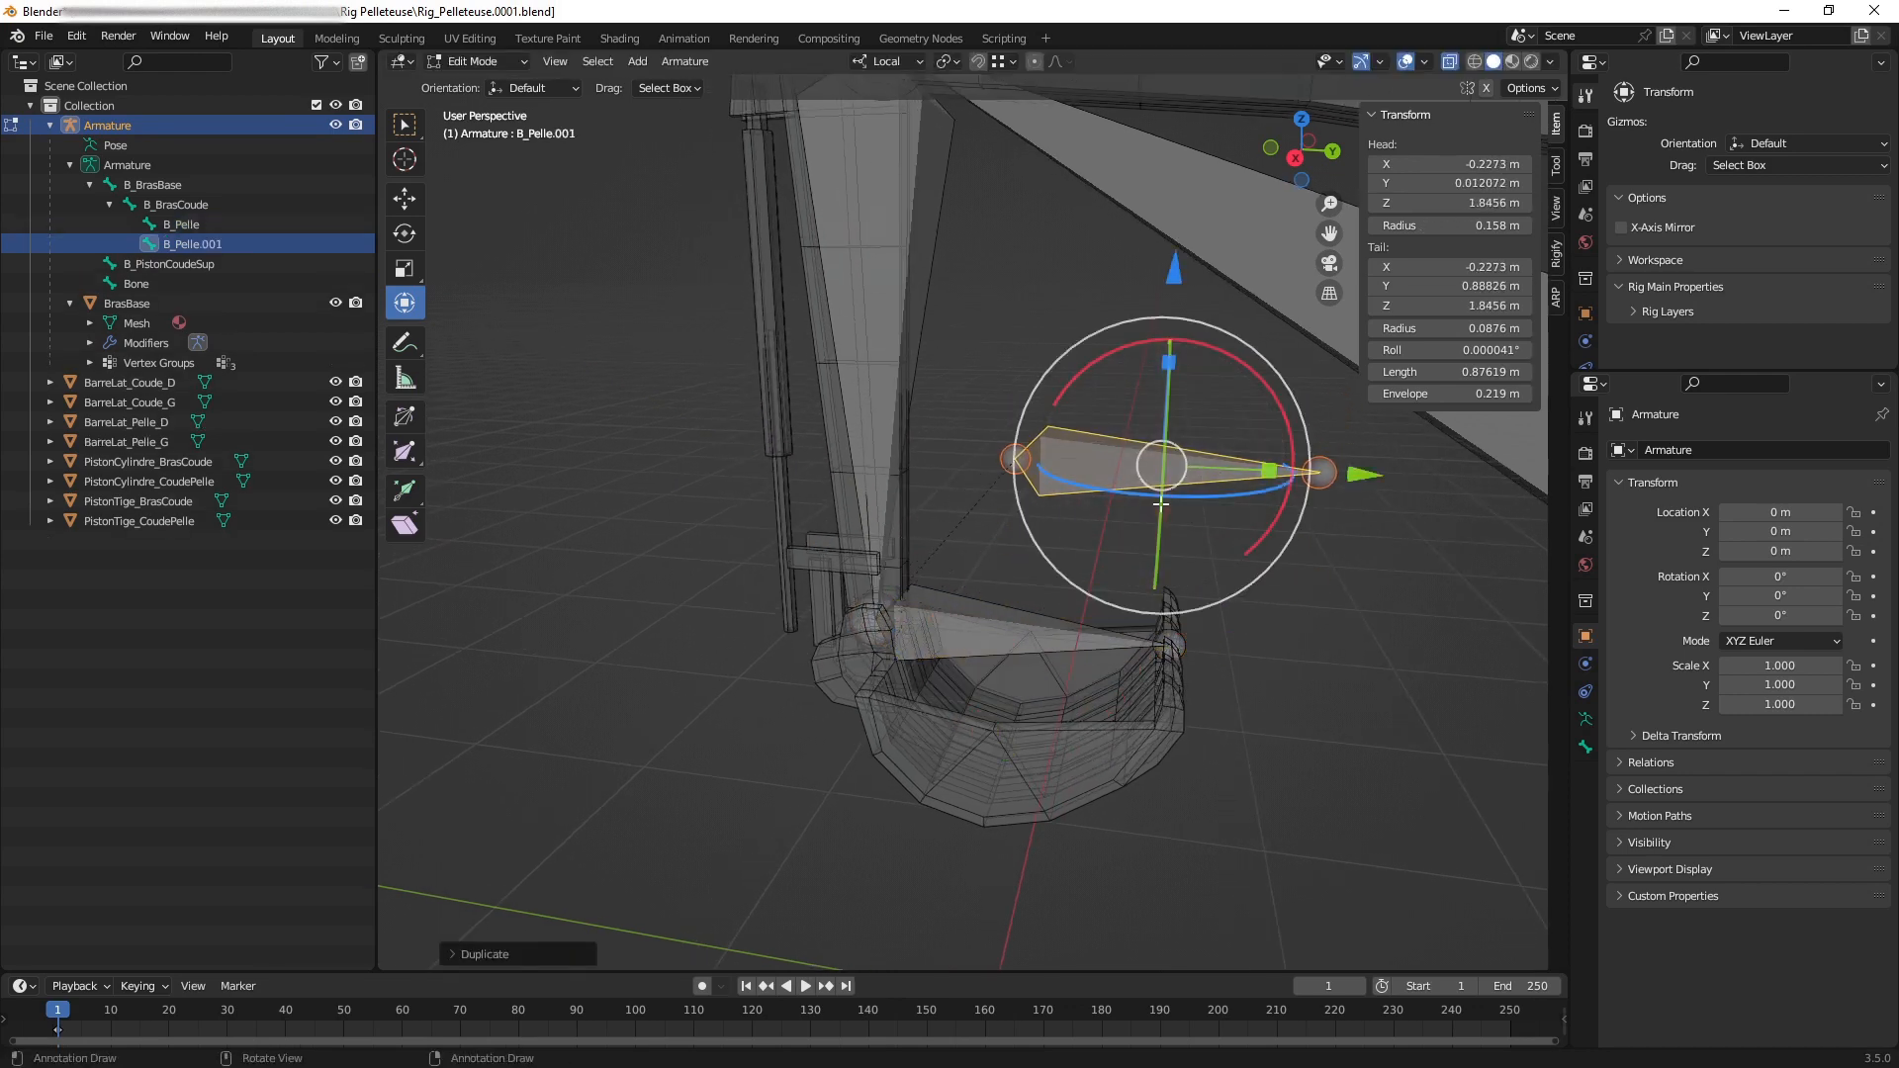
middle_click_drag(1160, 502, 1042, 530)
key("ctrl+z")
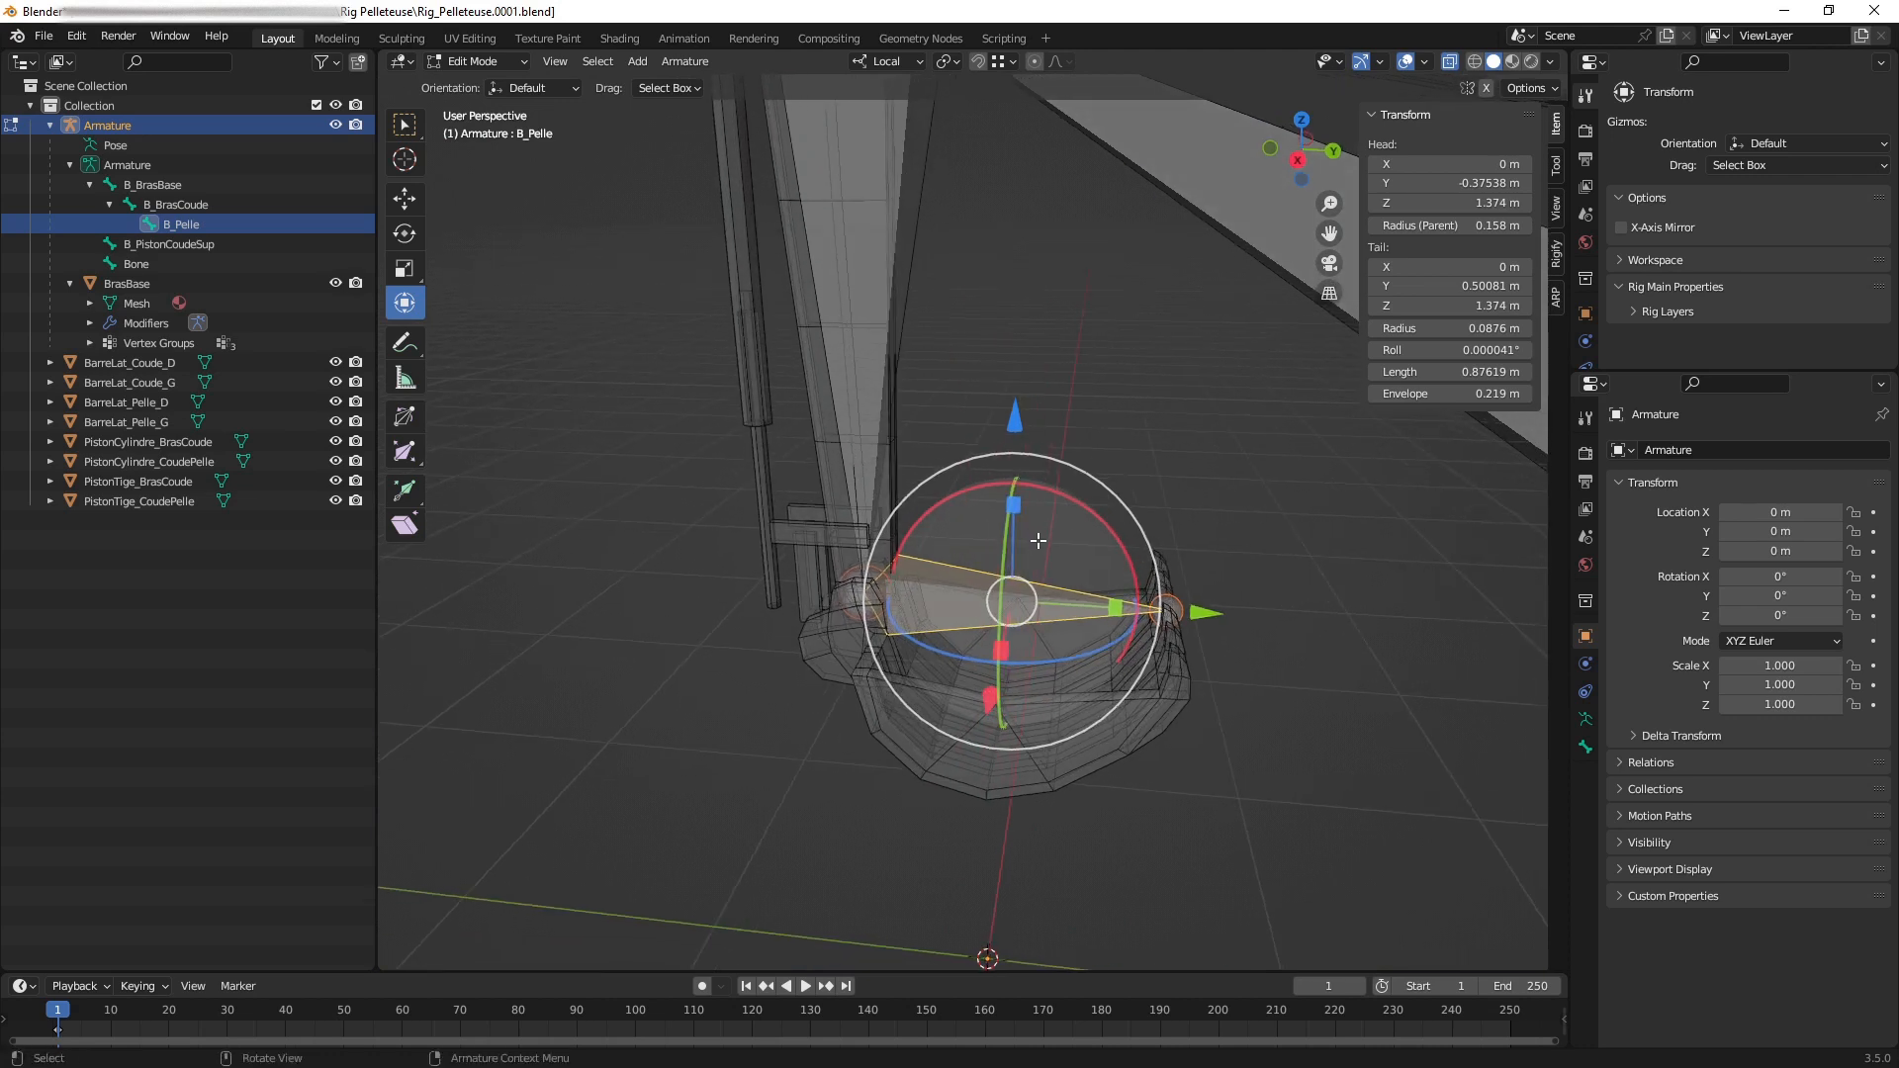
Duplicate the B_Pelle bone in place and rename the copy Ctrl_Pelle.
key("shift+d")
key("Escape")
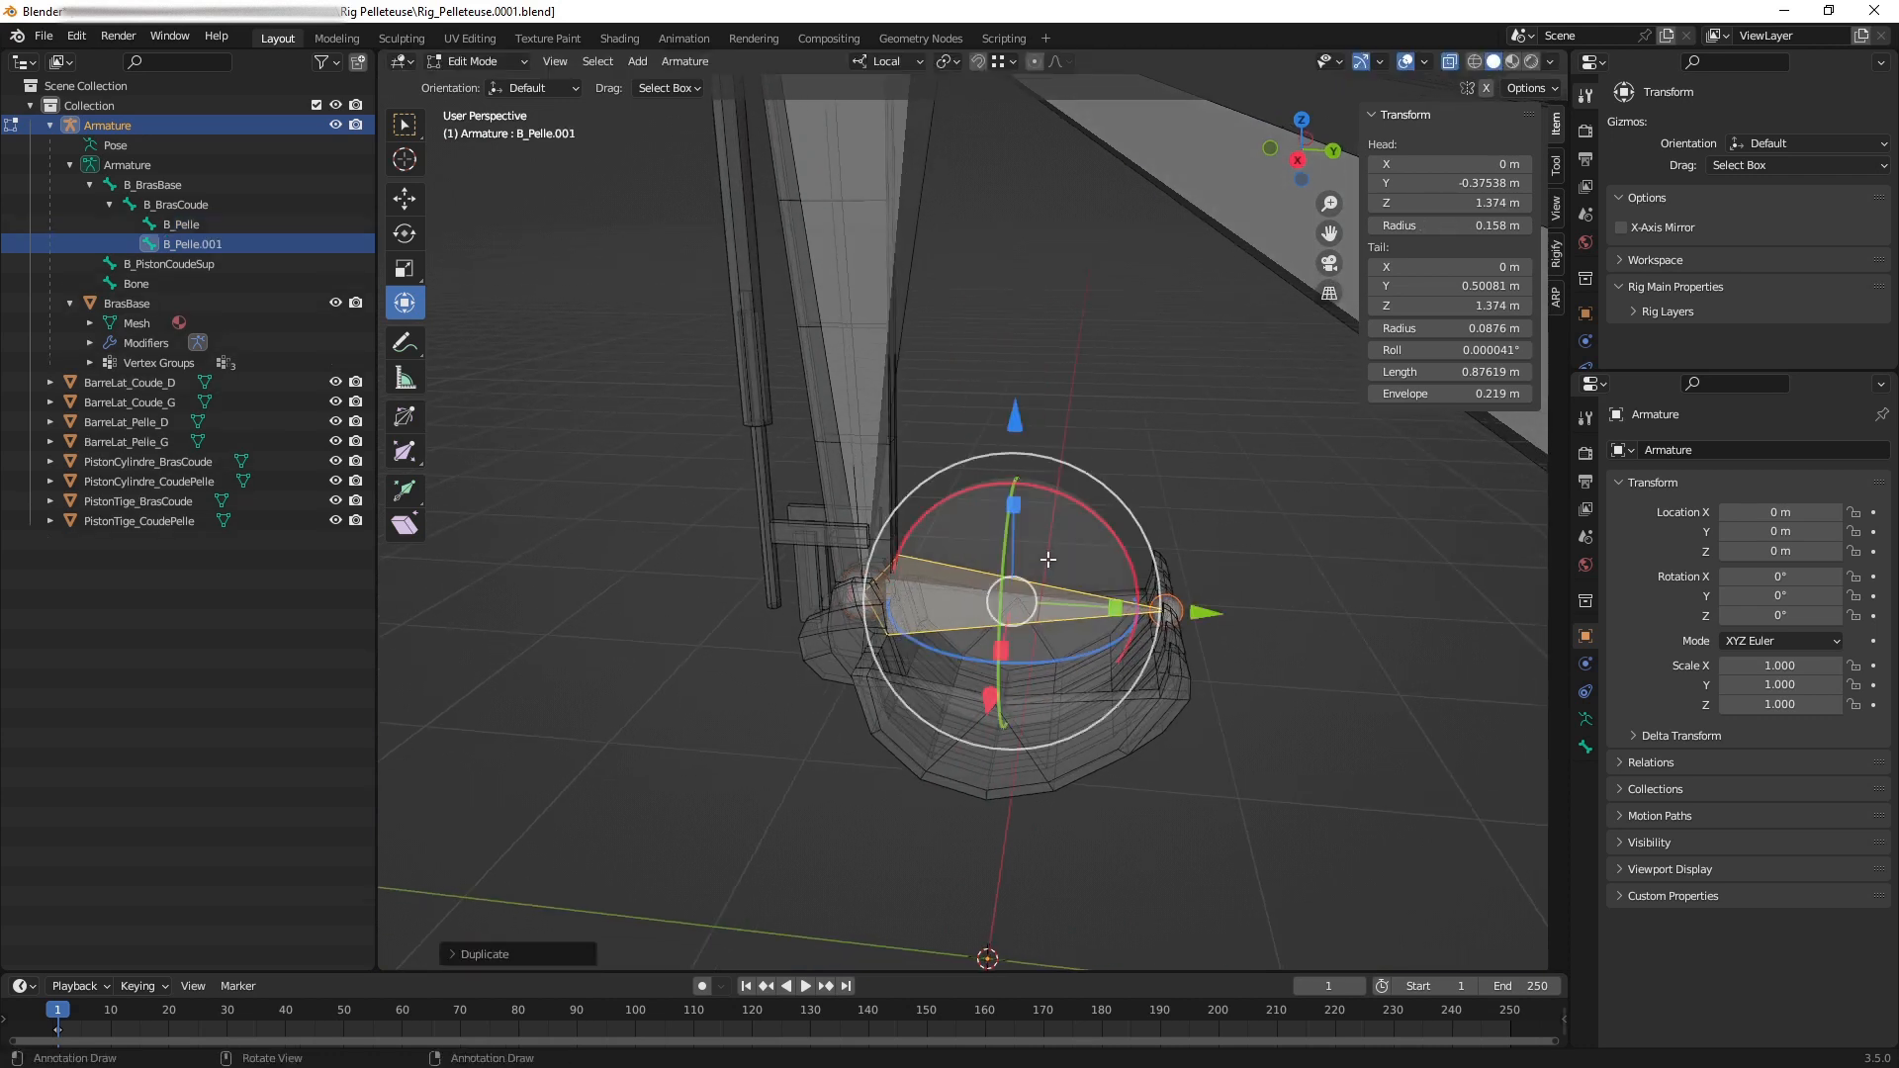
double_click(217, 243)
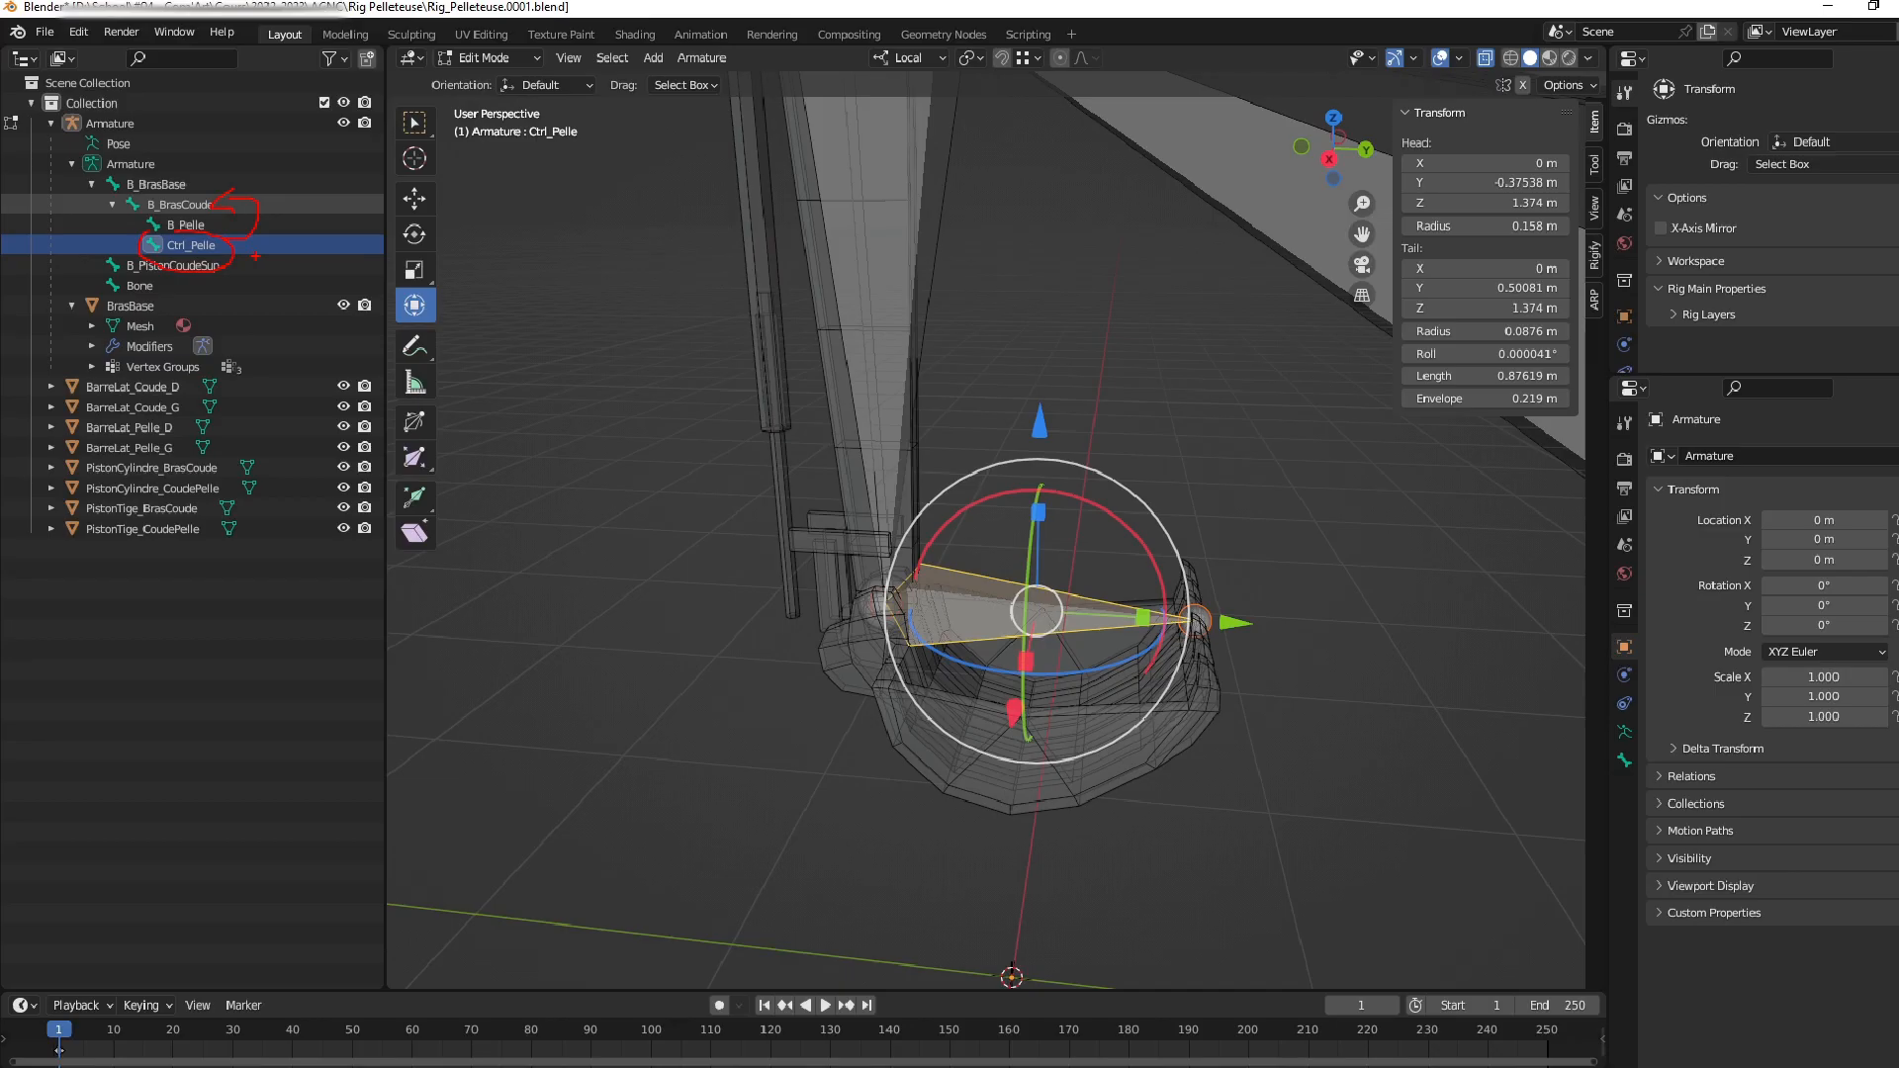
key("Escape")
Clear the parent of Ctrl_Pelle so the control bone is independent of B_BrasCoude.
scroll(1026, 551, "down", 1)
mouse_move(1027, 552)
middle_mouse_down("shift")
mouse_move(1024, 621)
mouse_move(984, 560)
mouse_move(1043, 588)
mouse_move(1131, 543)
mouse_move(945, 572)
mouse_move(969, 572)
middle_mouse_up("shift")
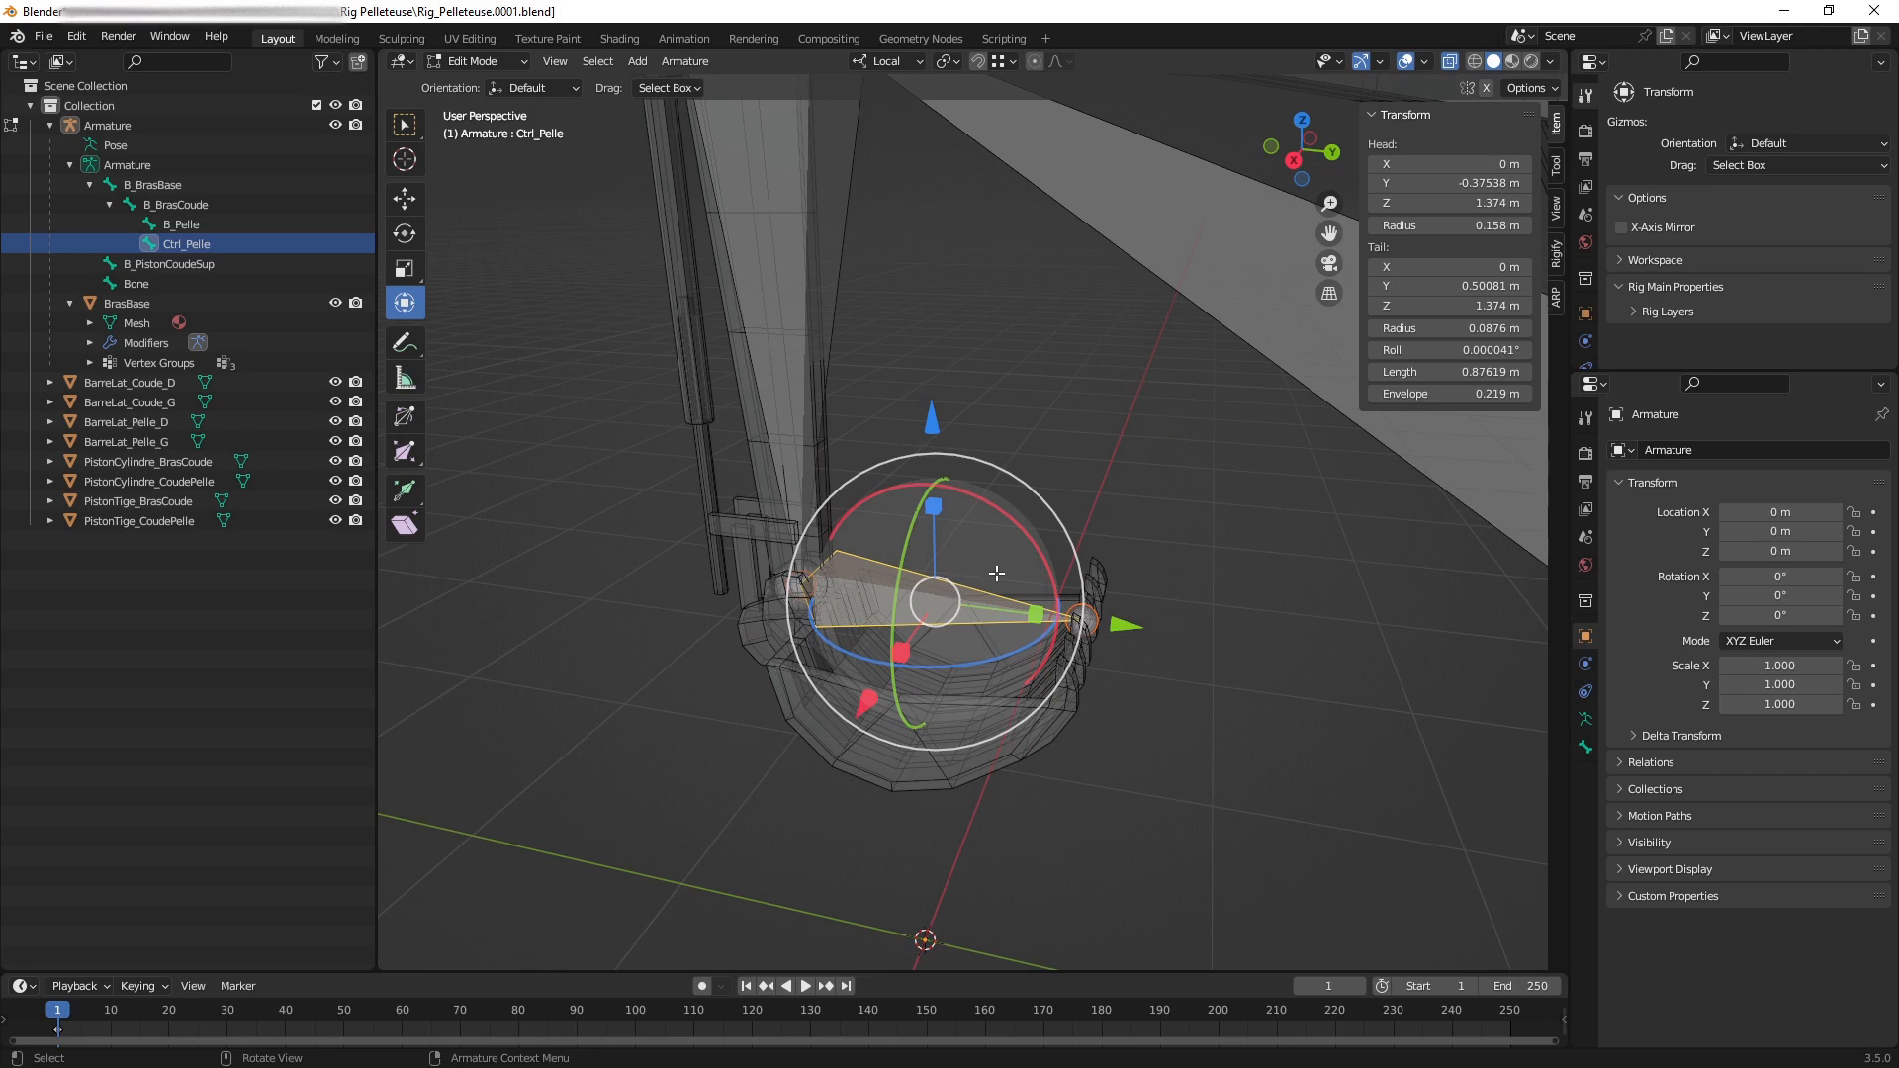
middle_click_drag(996, 572, 1065, 551)
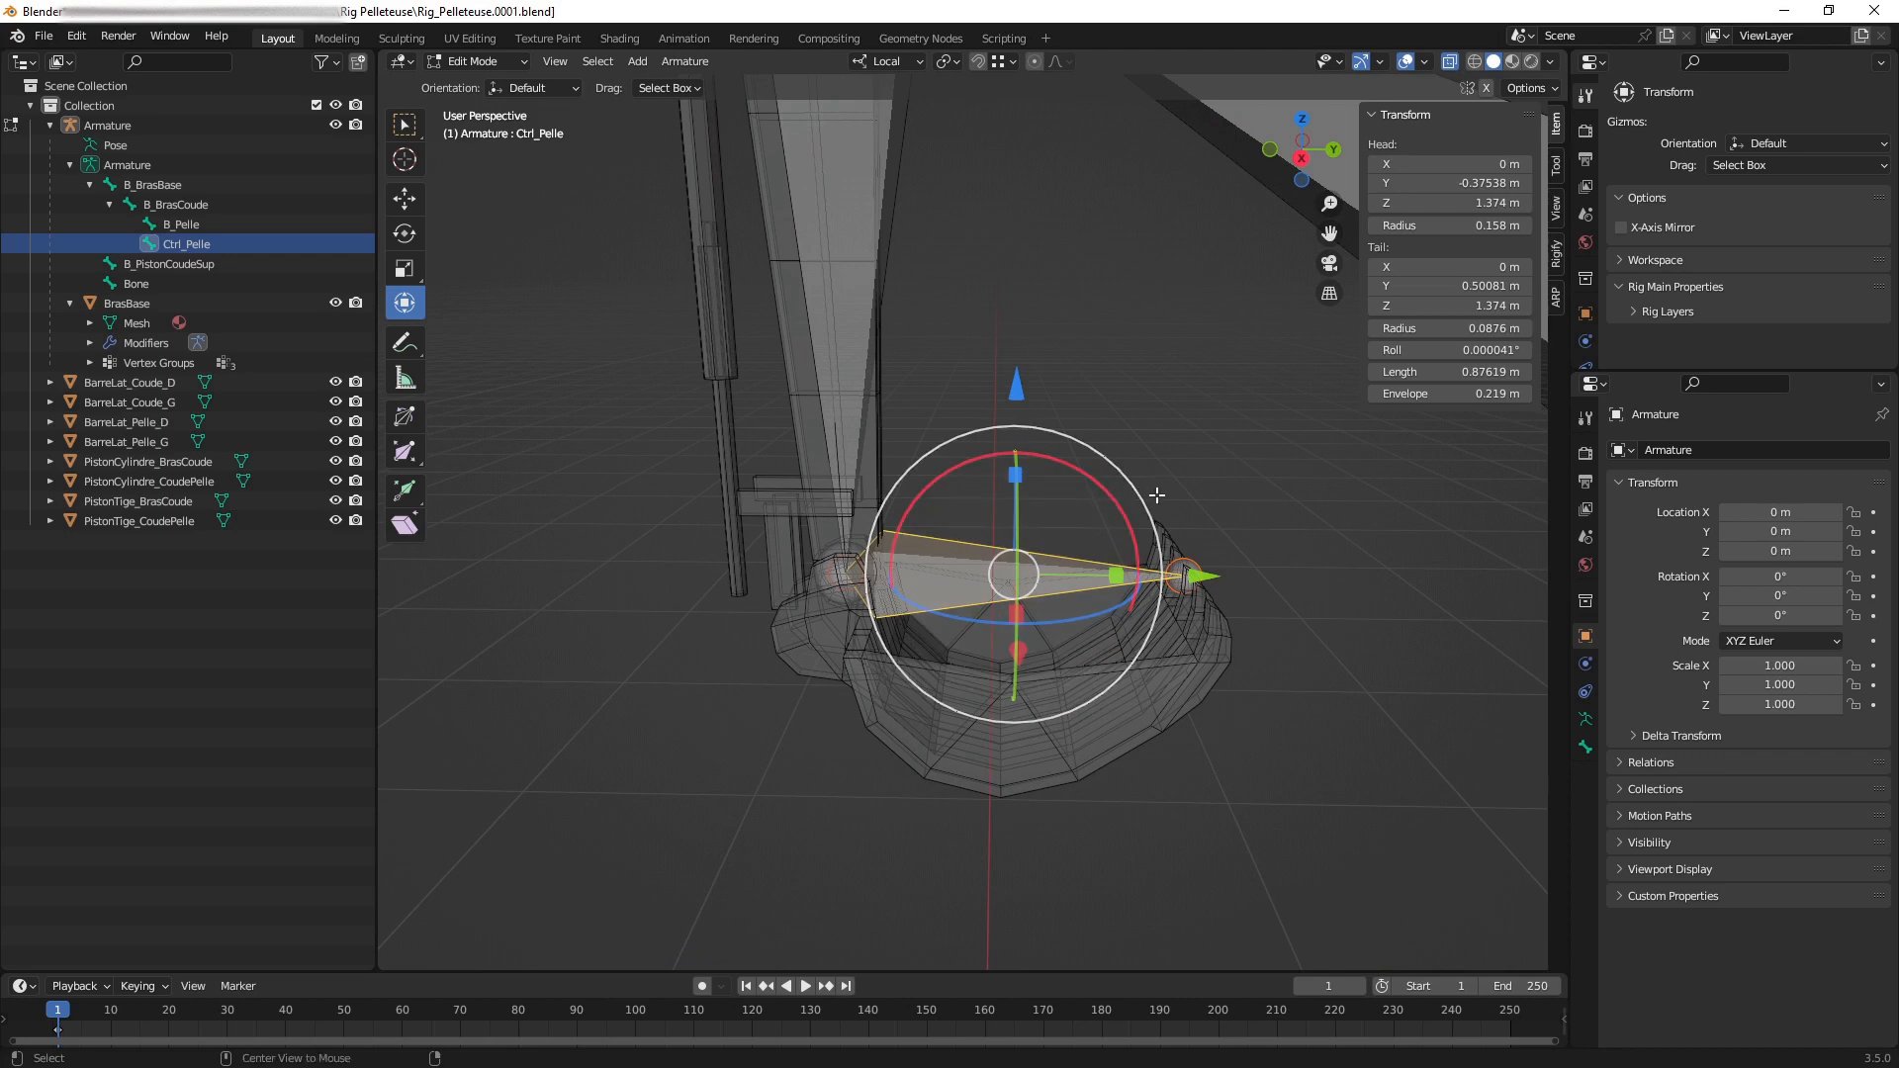
key("alt+p")
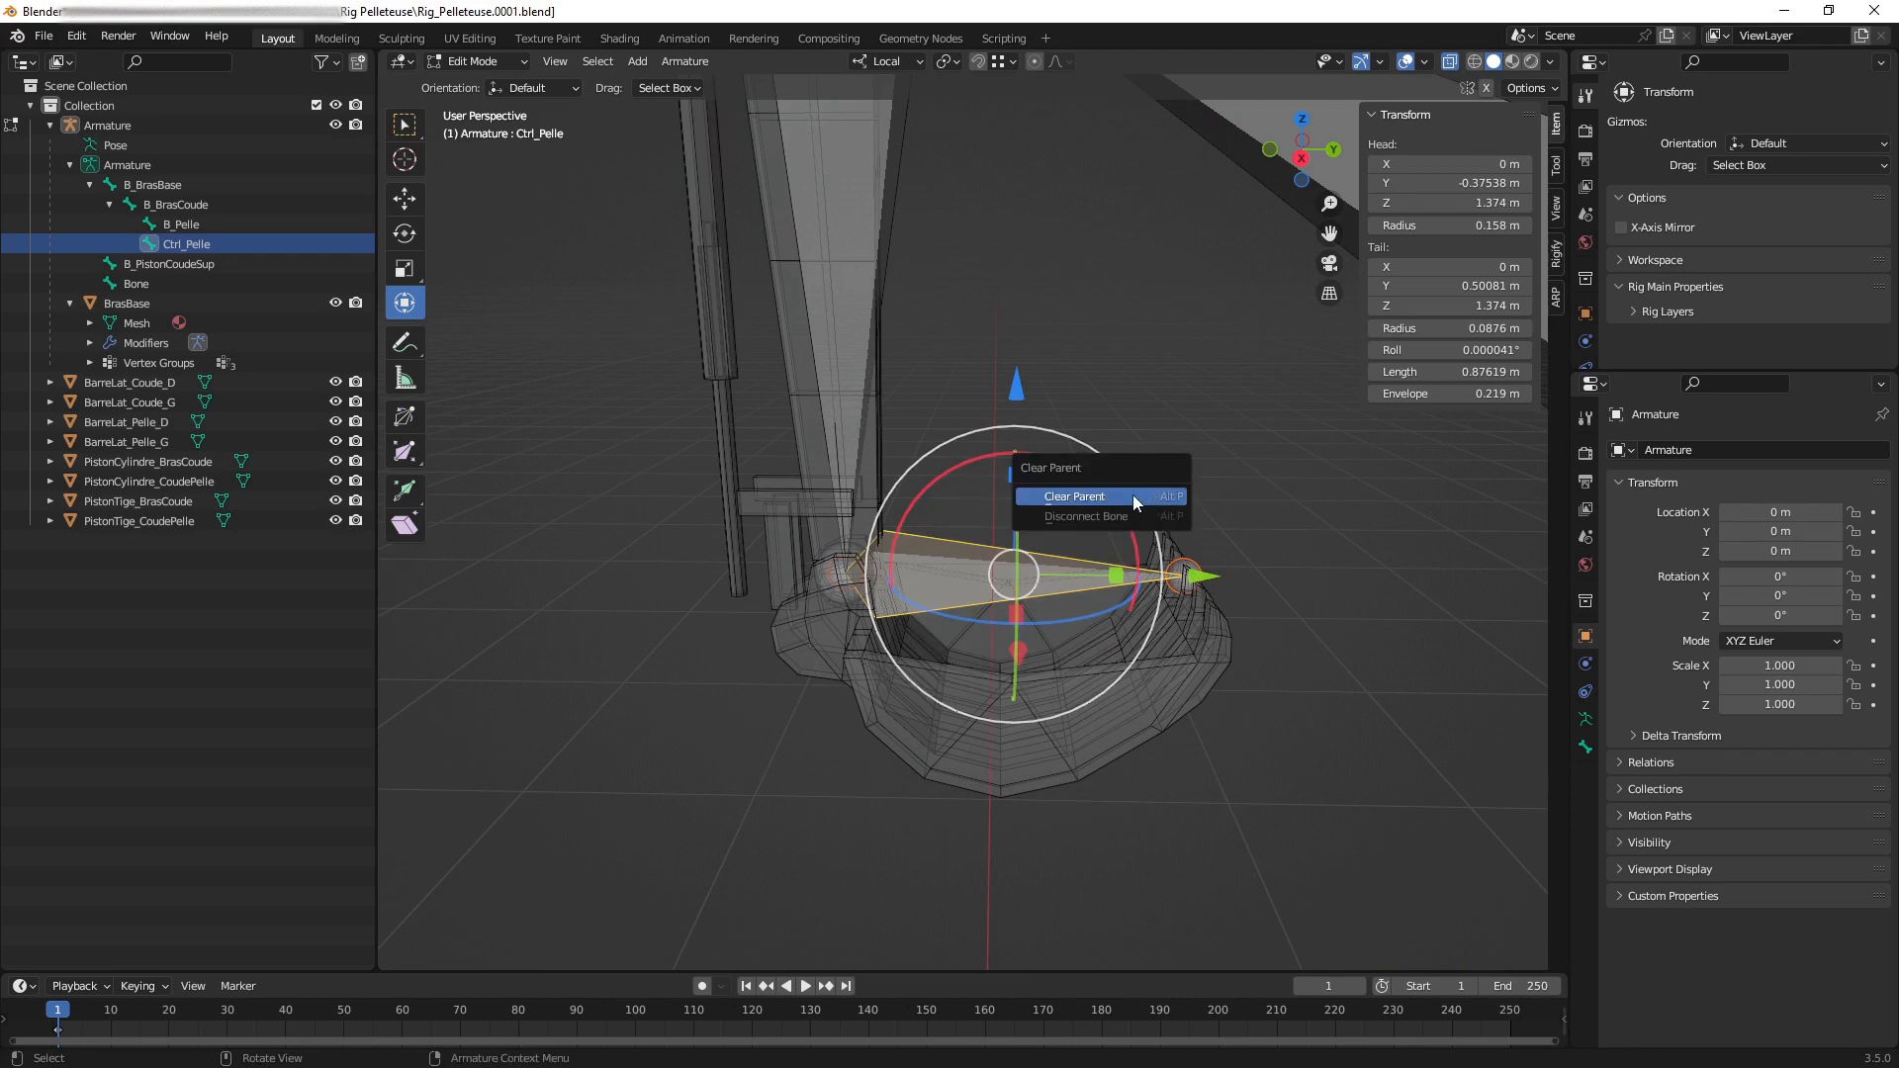
left_click(1131, 495)
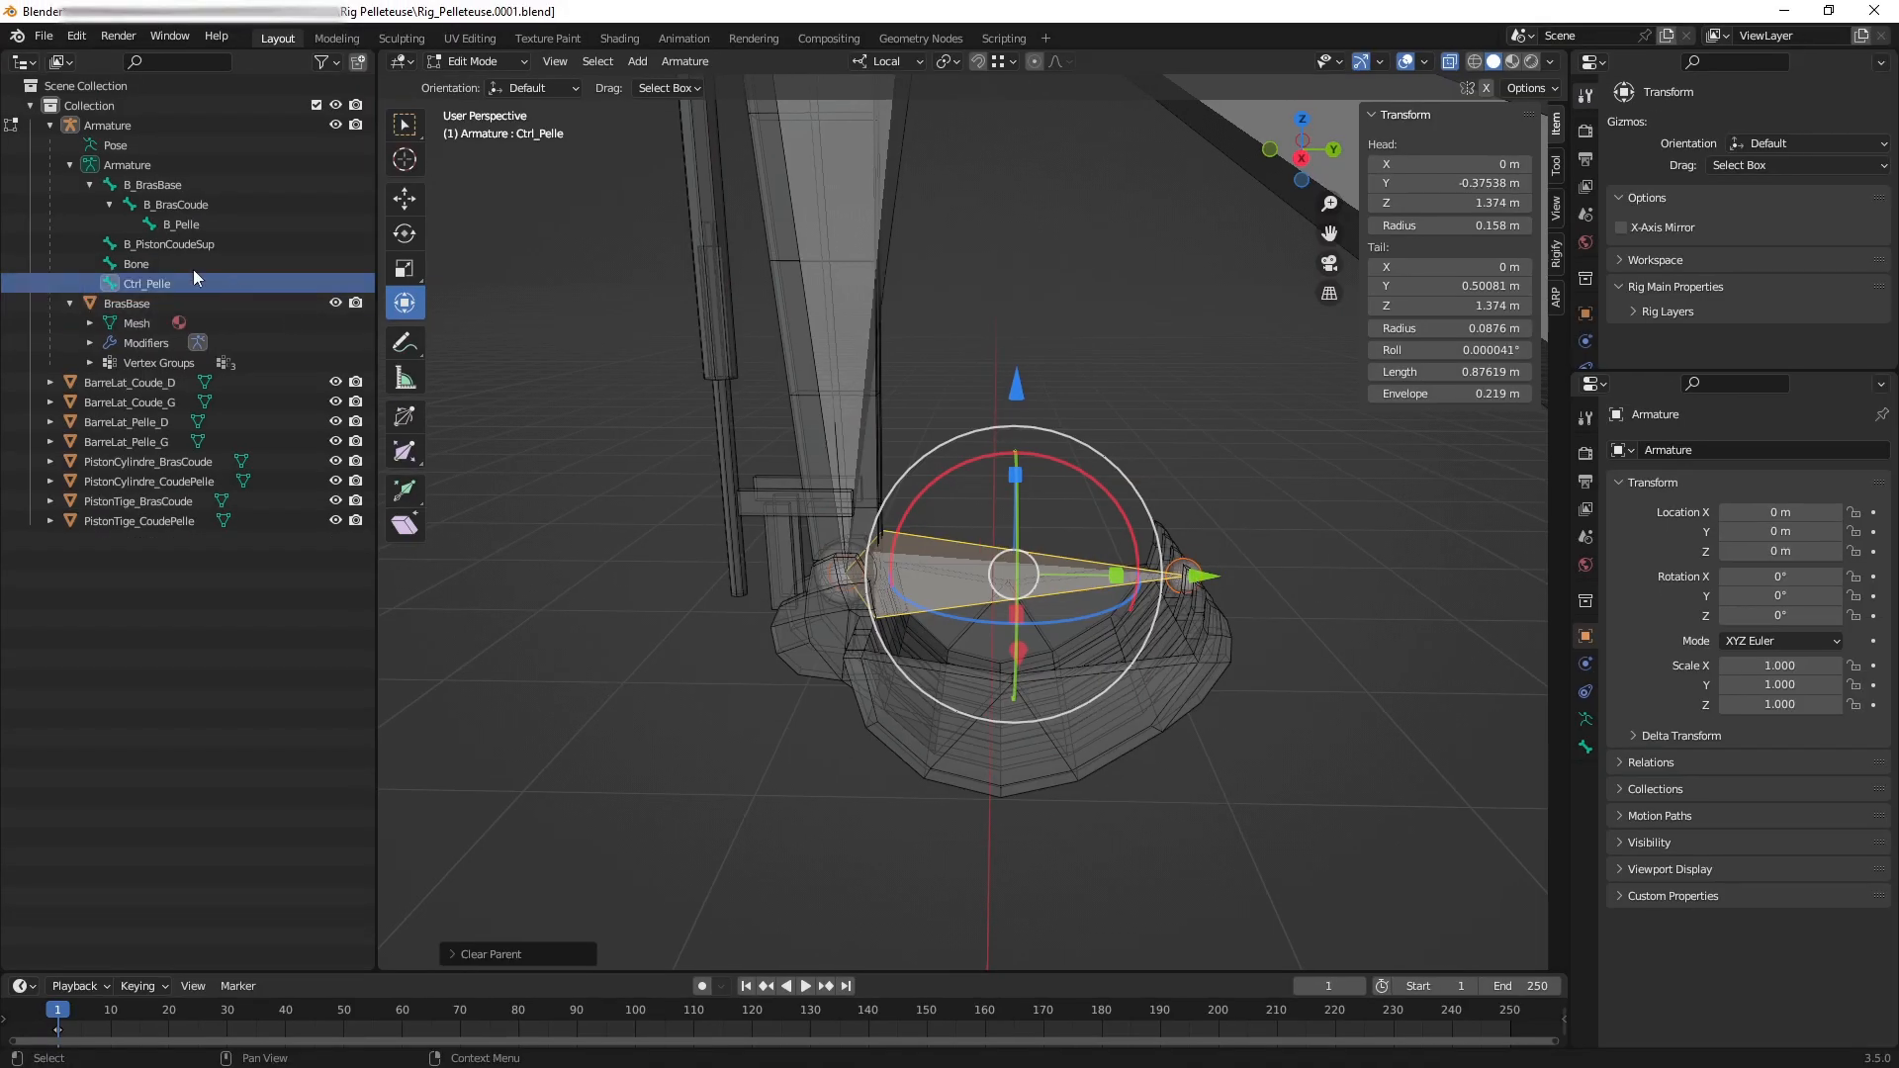
Rename the bone called Bone, at the base arm's upper cylinder, to B_VerrinBaseSup.
left_click(260, 247)
scroll(831, 408, "down", 5)
middle_click_drag(969, 341, 932, 531, "shift")
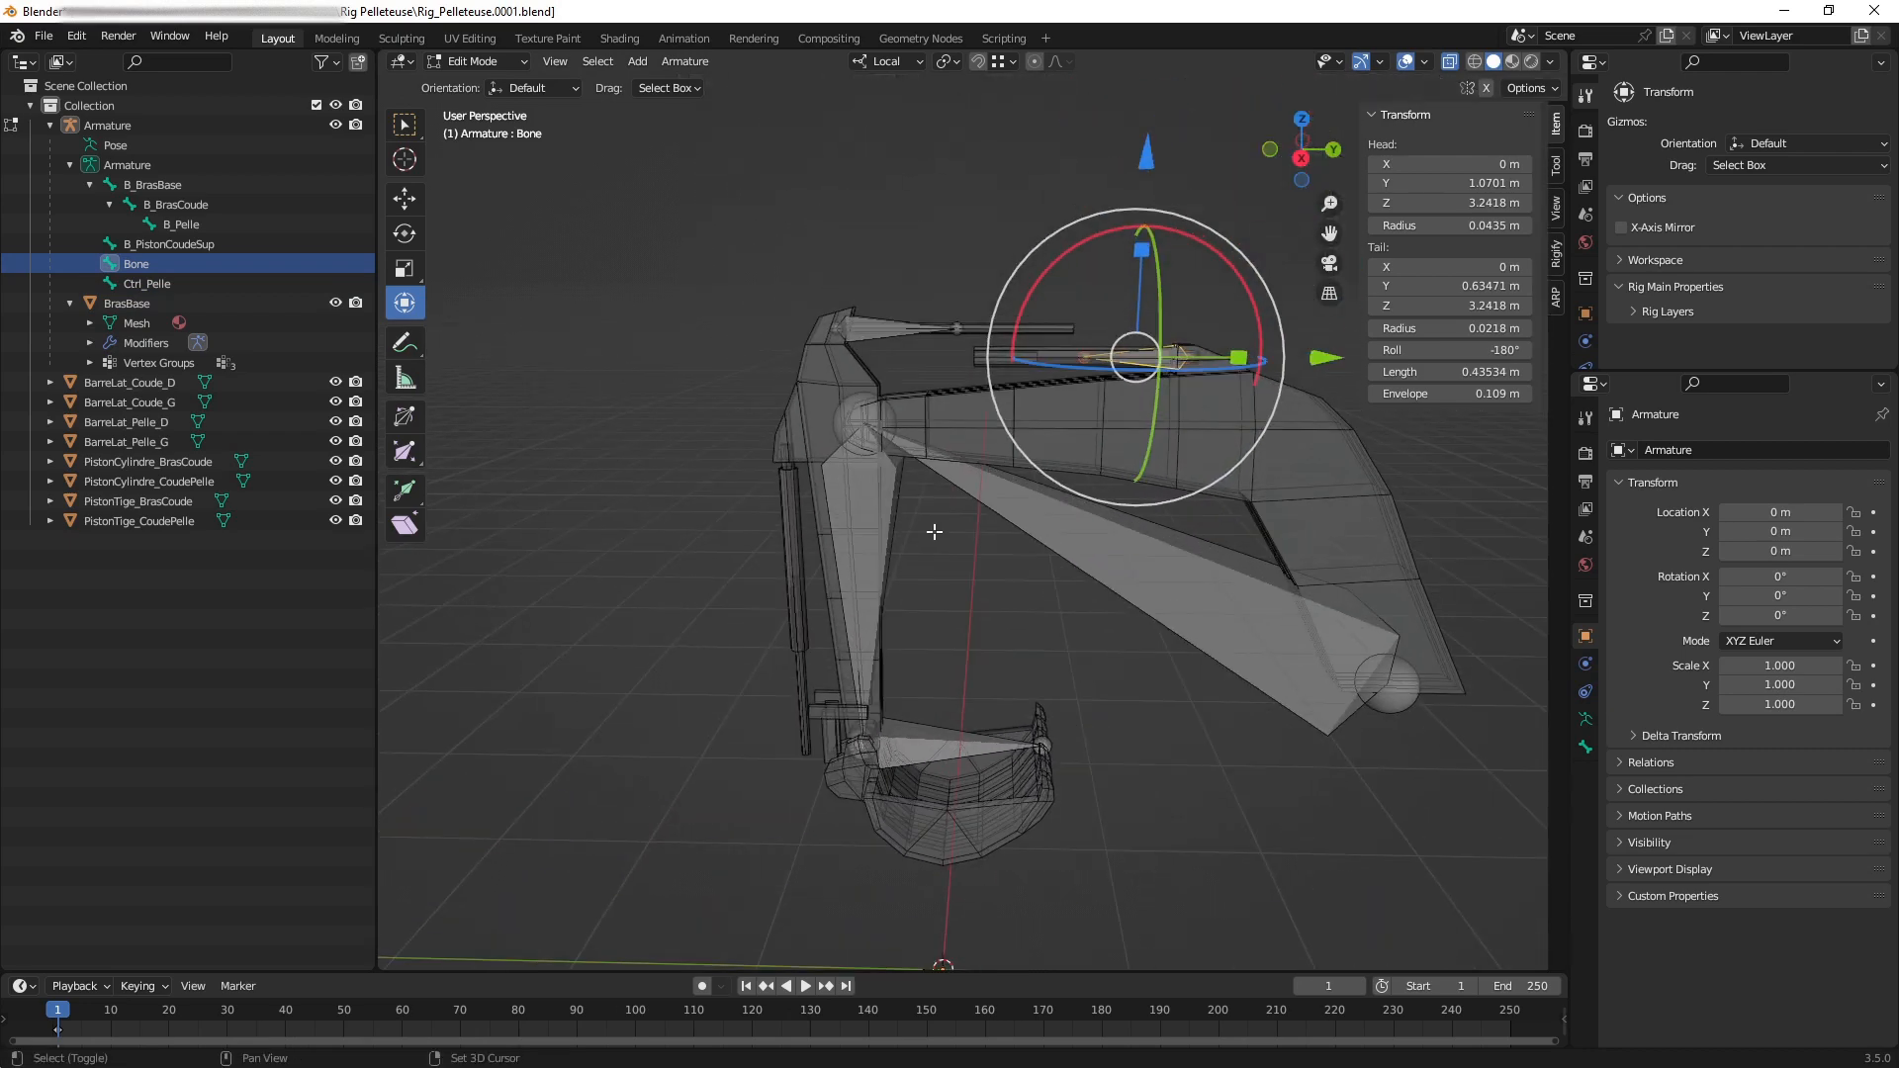
middle_click_drag(1073, 505, 974, 500)
mouse_move(974, 500)
middle_mouse_down("shift")
mouse_move(946, 543)
mouse_move(975, 537)
middle_mouse_up("shift")
middle_click_drag(974, 538, 934, 524, "shift")
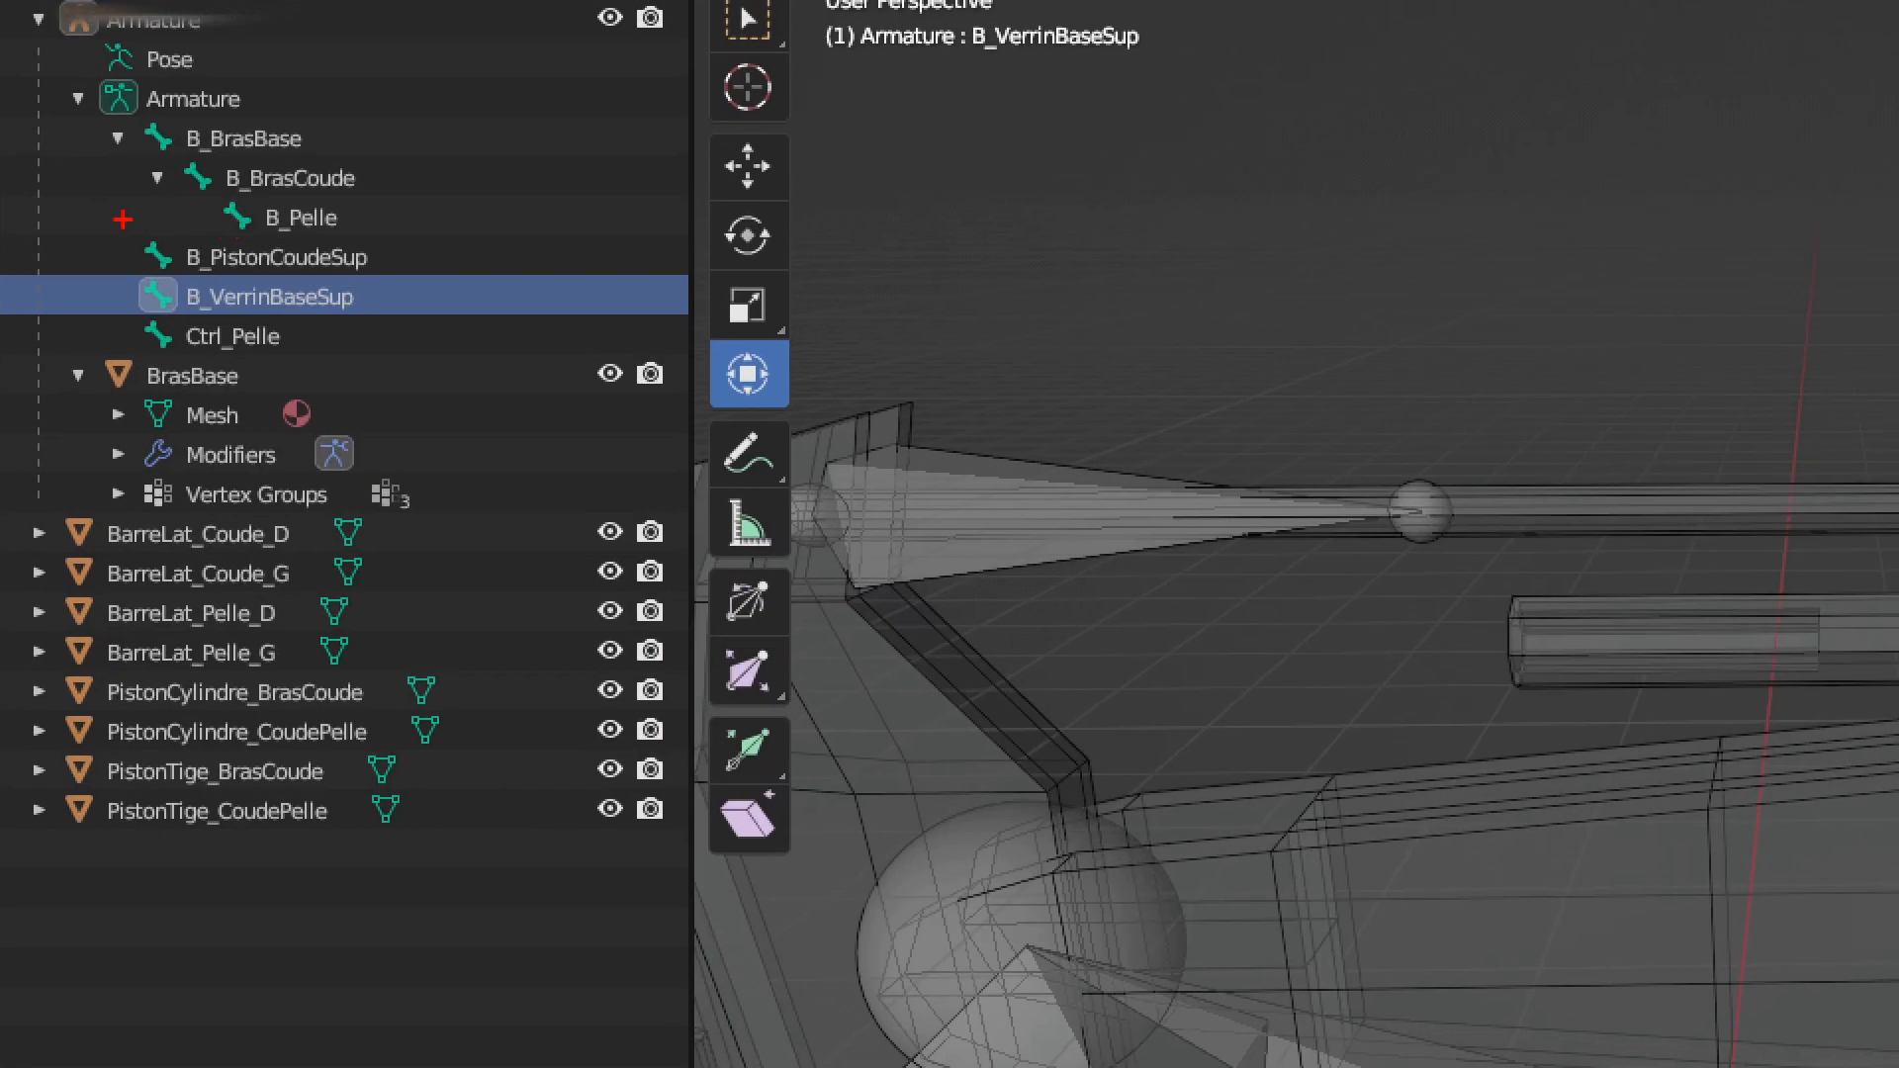
left_click_drag(118, 218, 399, 365, "ctrl")
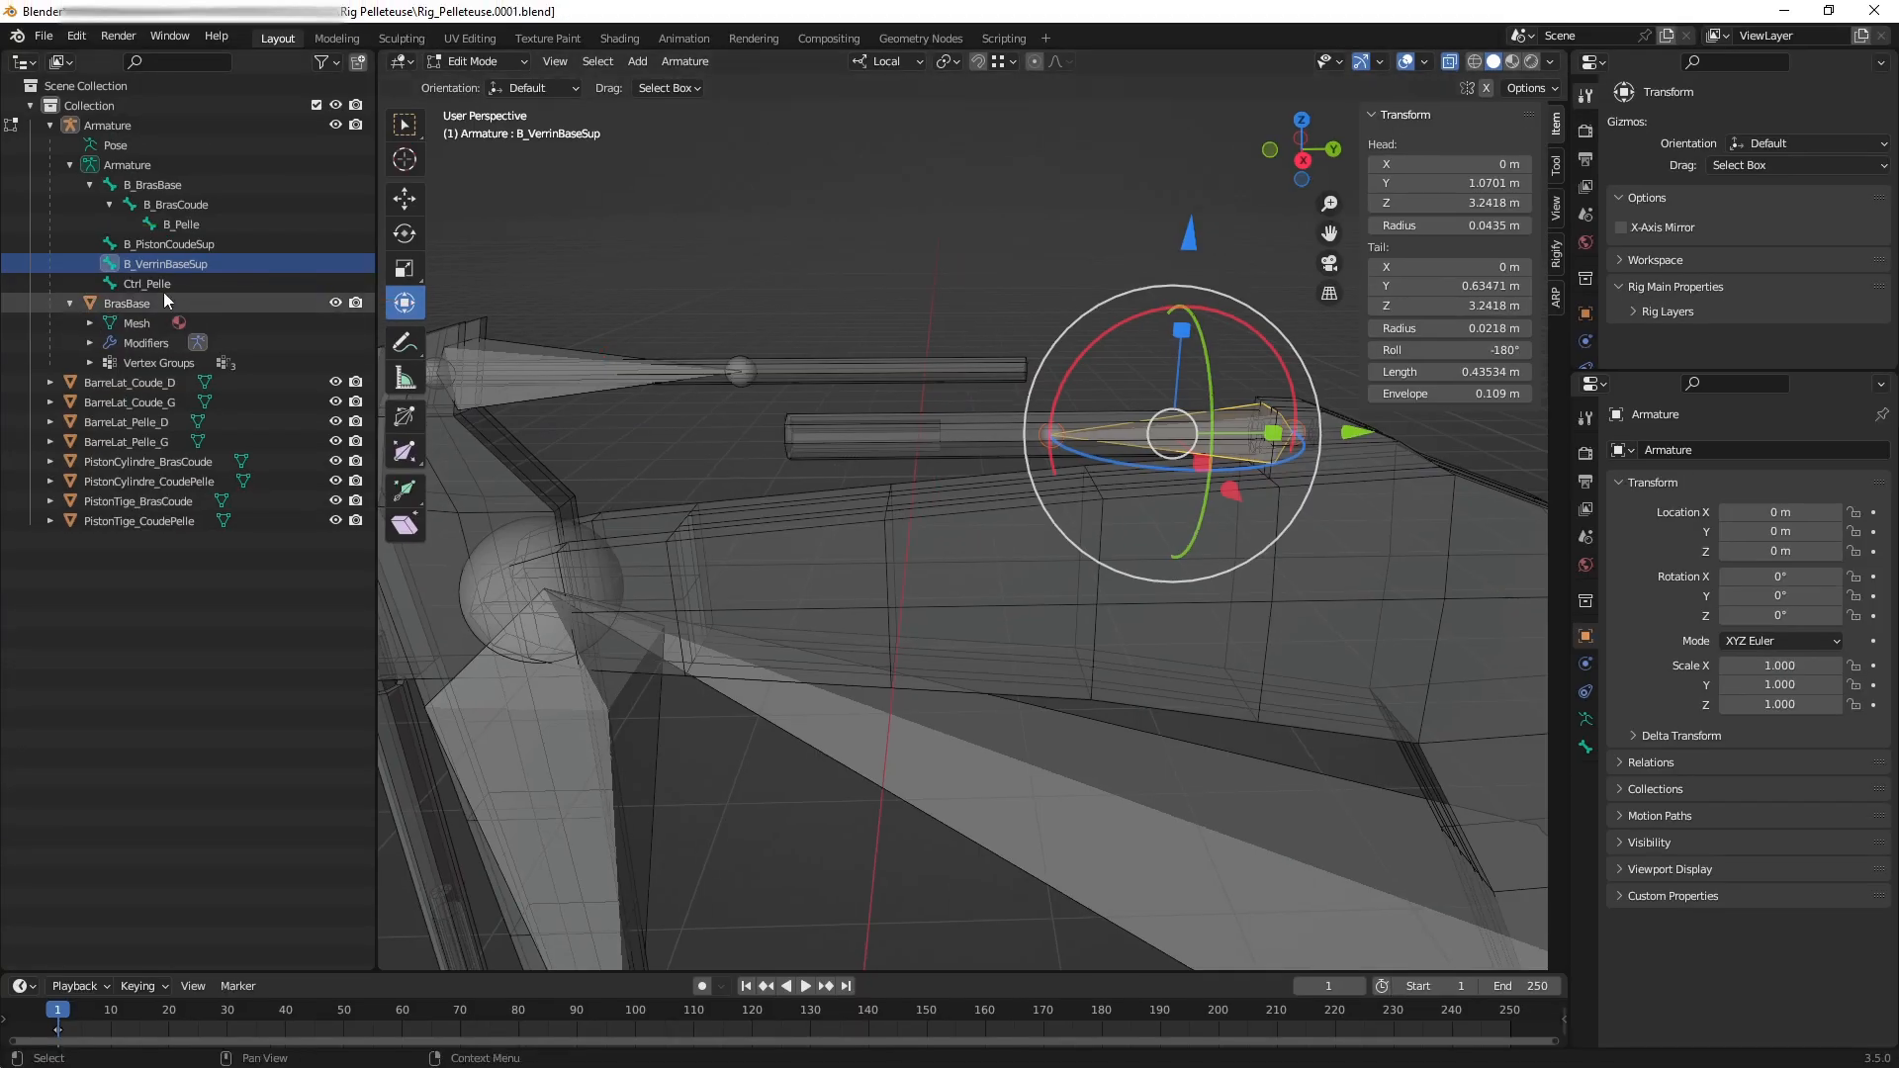
Try moving Ctrl_Pelle with its local X axis excluded, restoring its original position.
left_click(259, 341)
middle_click_drag(852, 565, 940, 772, "ctrl")
middle_click_drag(940, 772, 928, 467, "shift")
middle_click_drag(916, 679, 856, 748)
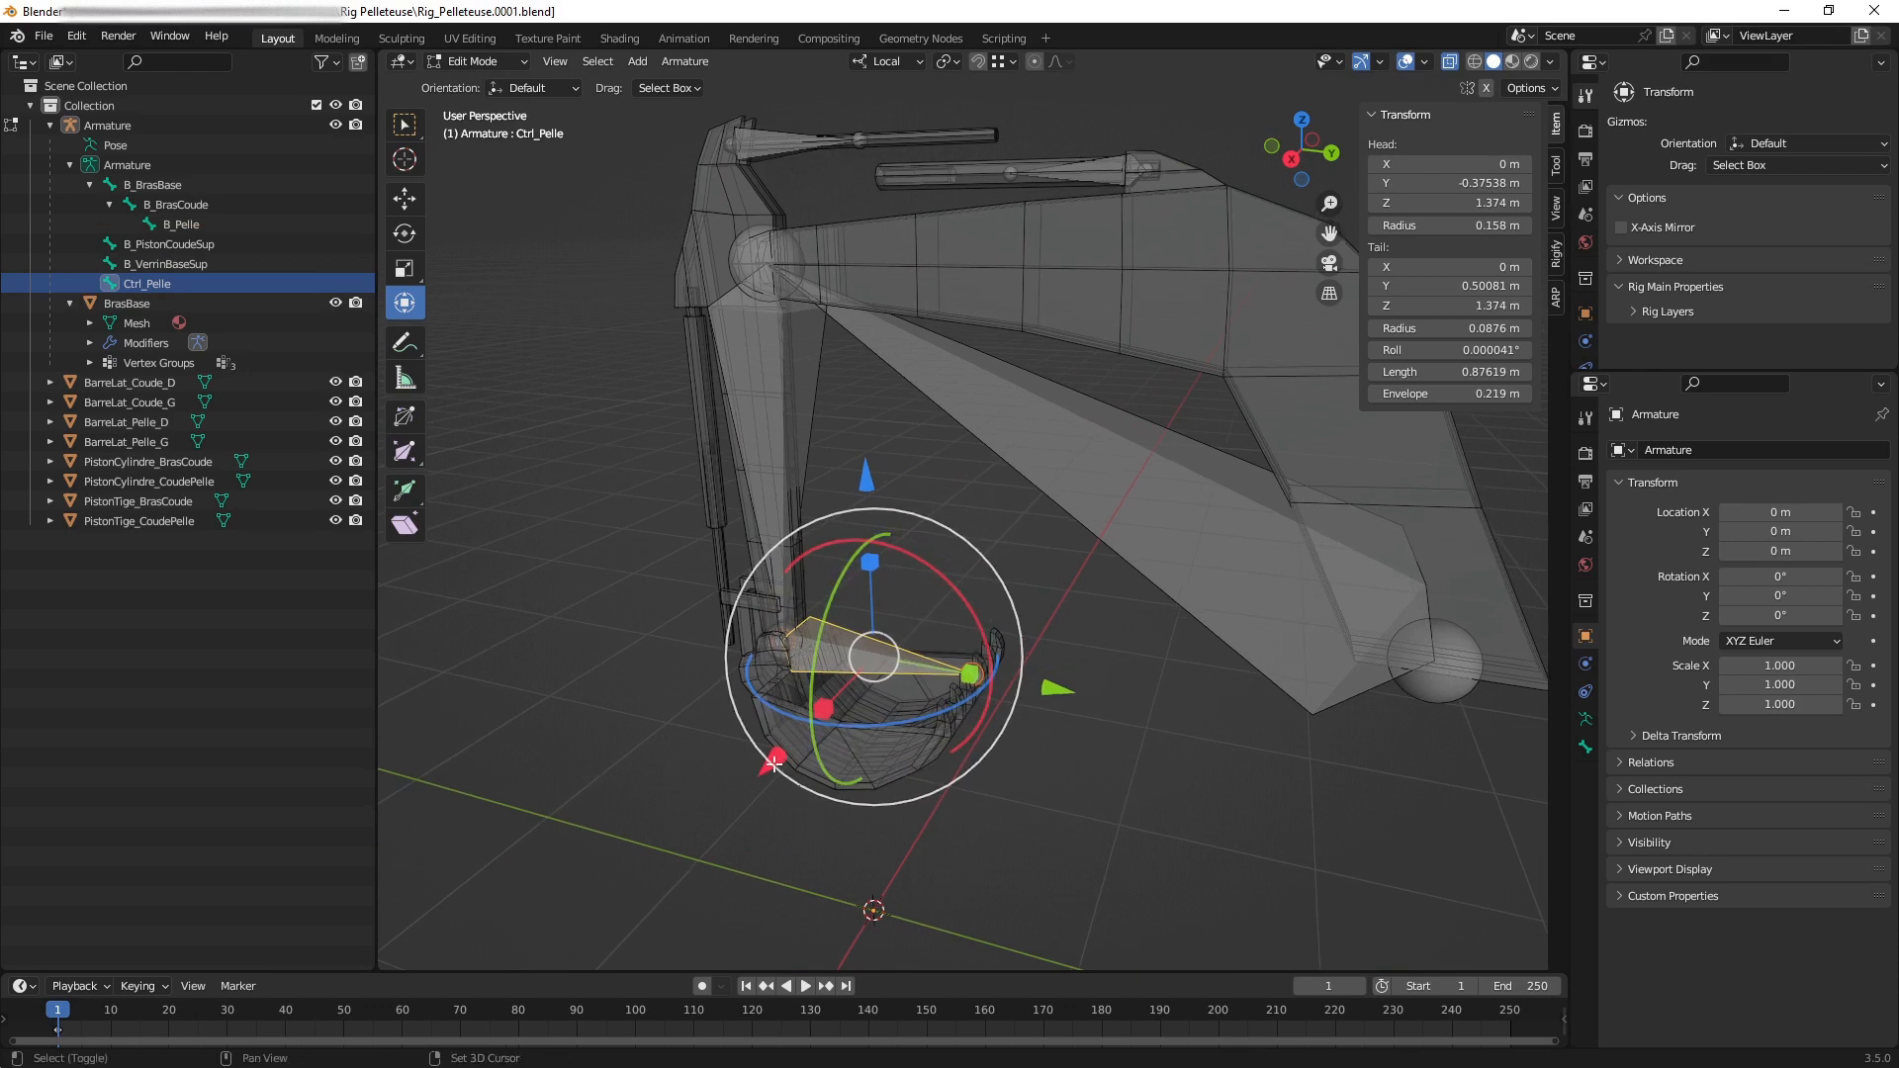
key("g")
key("shift+x")
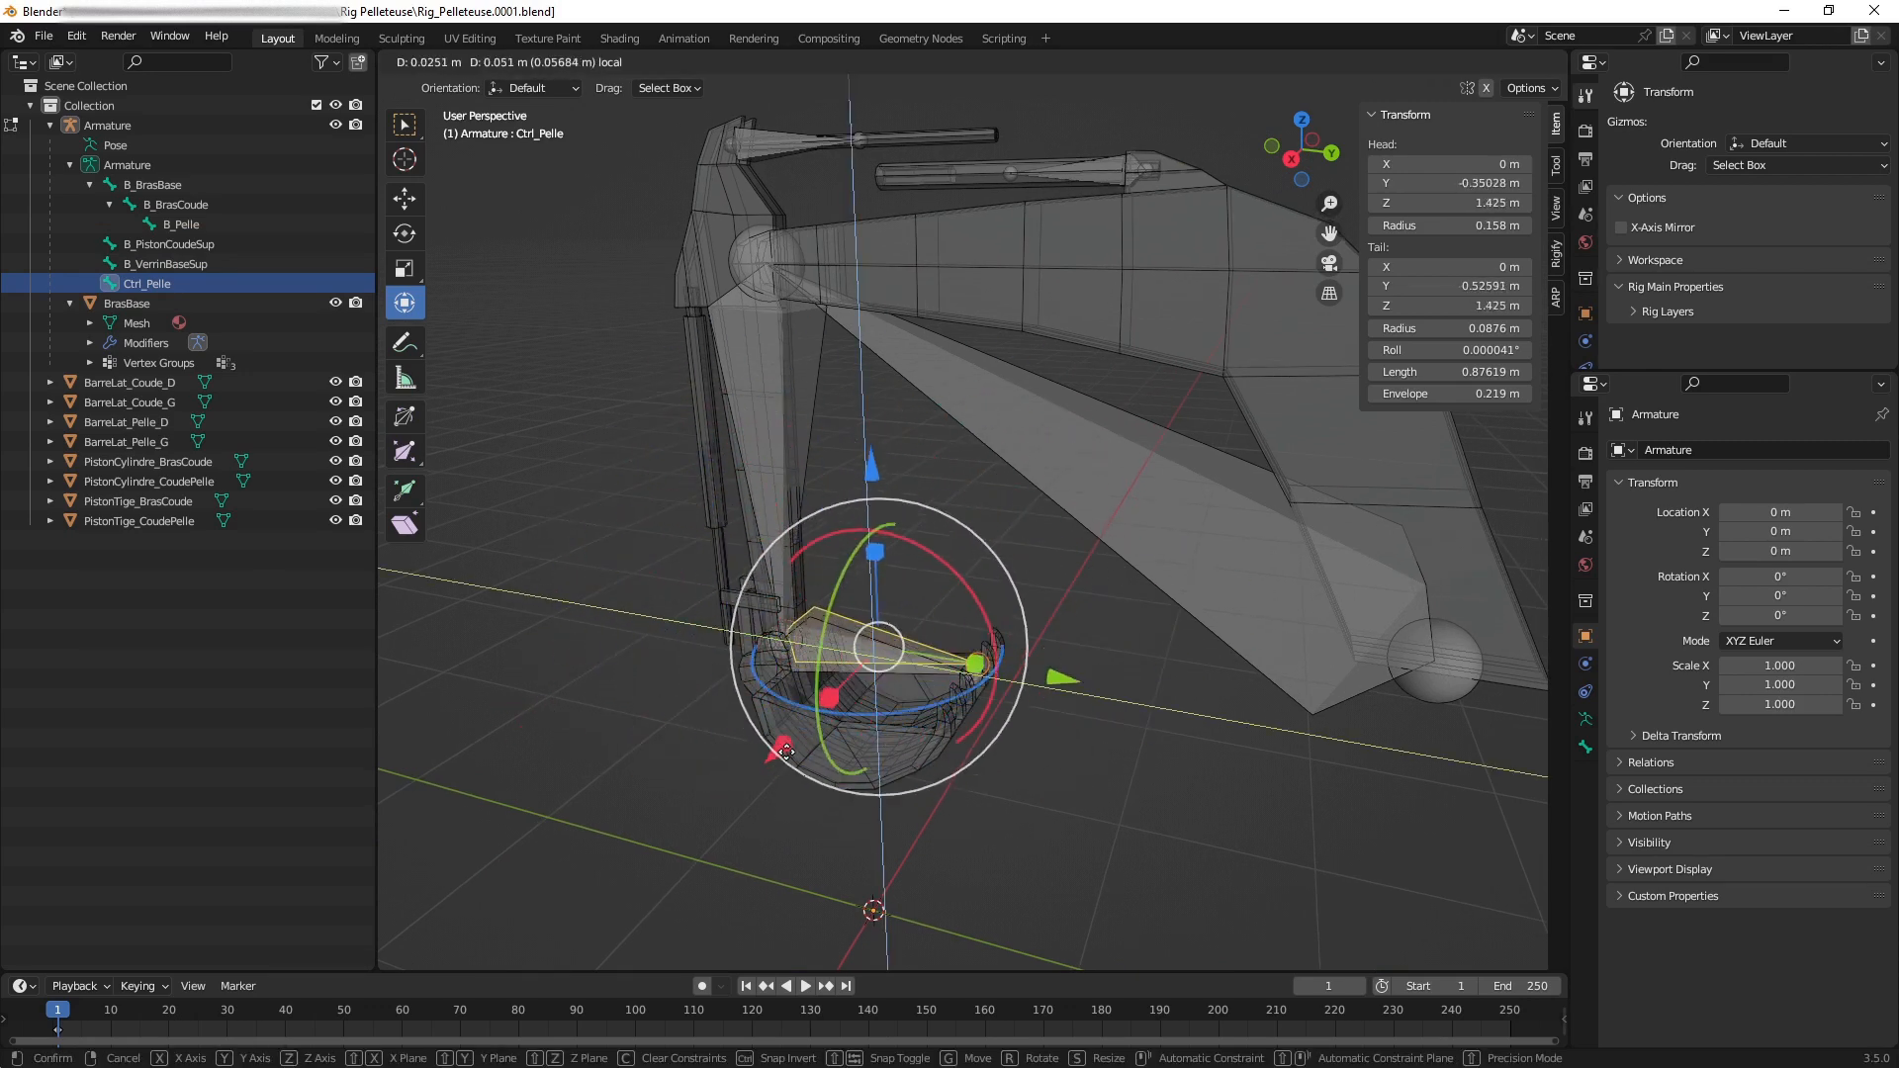
left_click(891, 655)
middle_click_drag(891, 655, 950, 625)
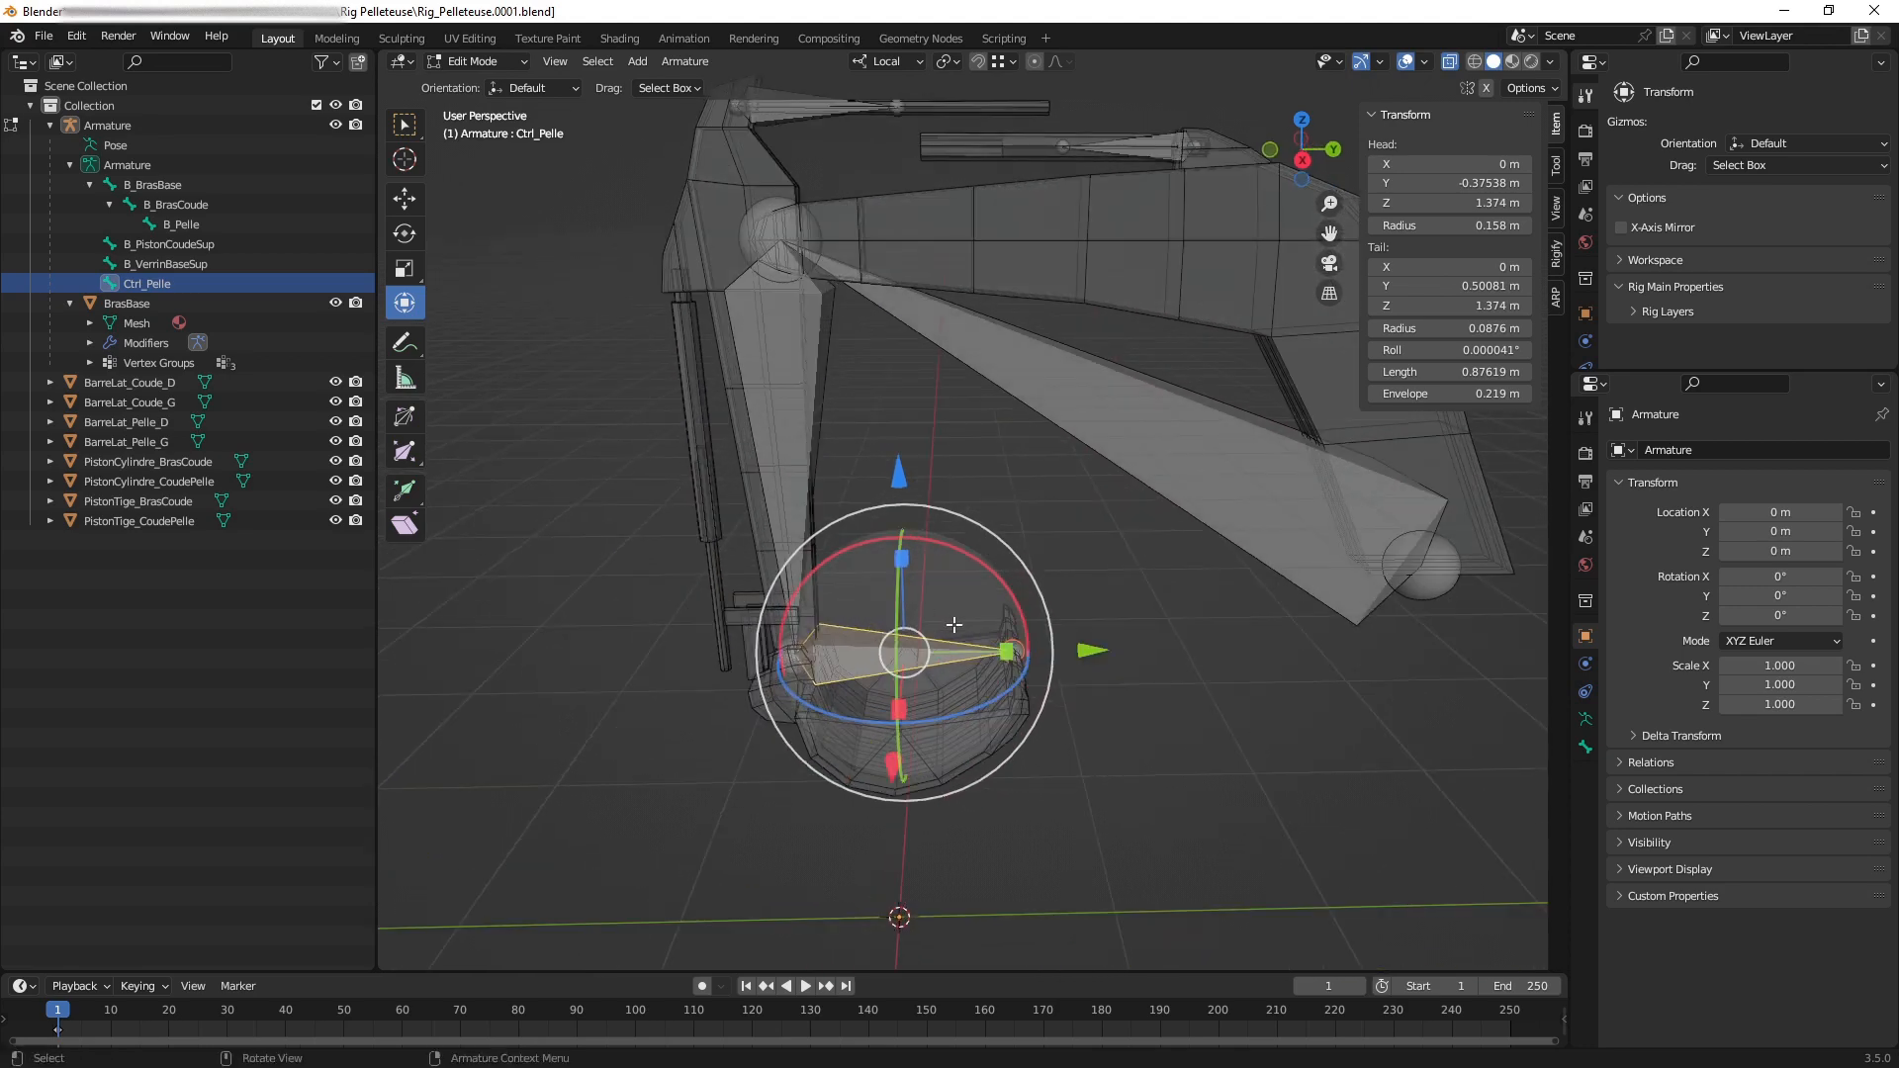
Switch the armature to Pose Mode with B_Pelle selected, and expand the pose hierarchy down to that bone's constraints.
left_click(186, 226)
middle_click_drag(943, 500, 940, 527, "shift")
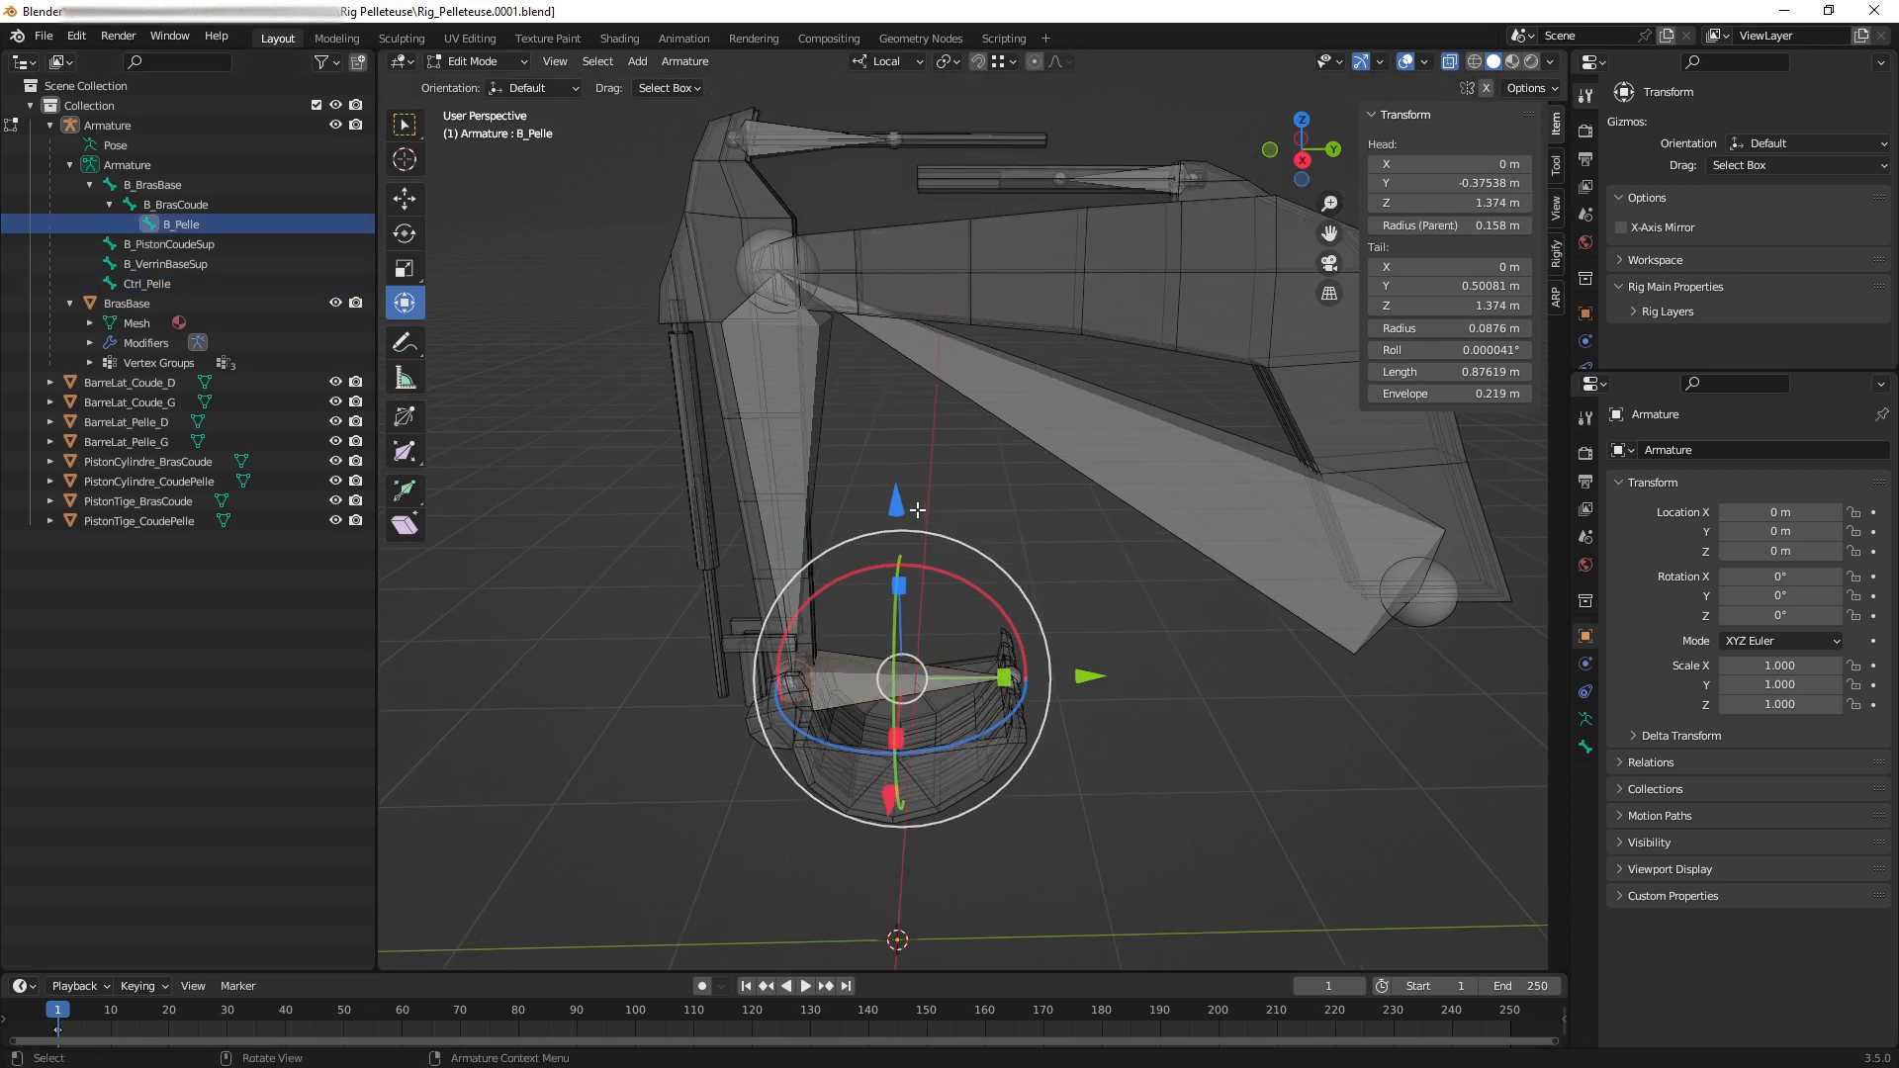
key("ctrl+Tab")
left_click(920, 623)
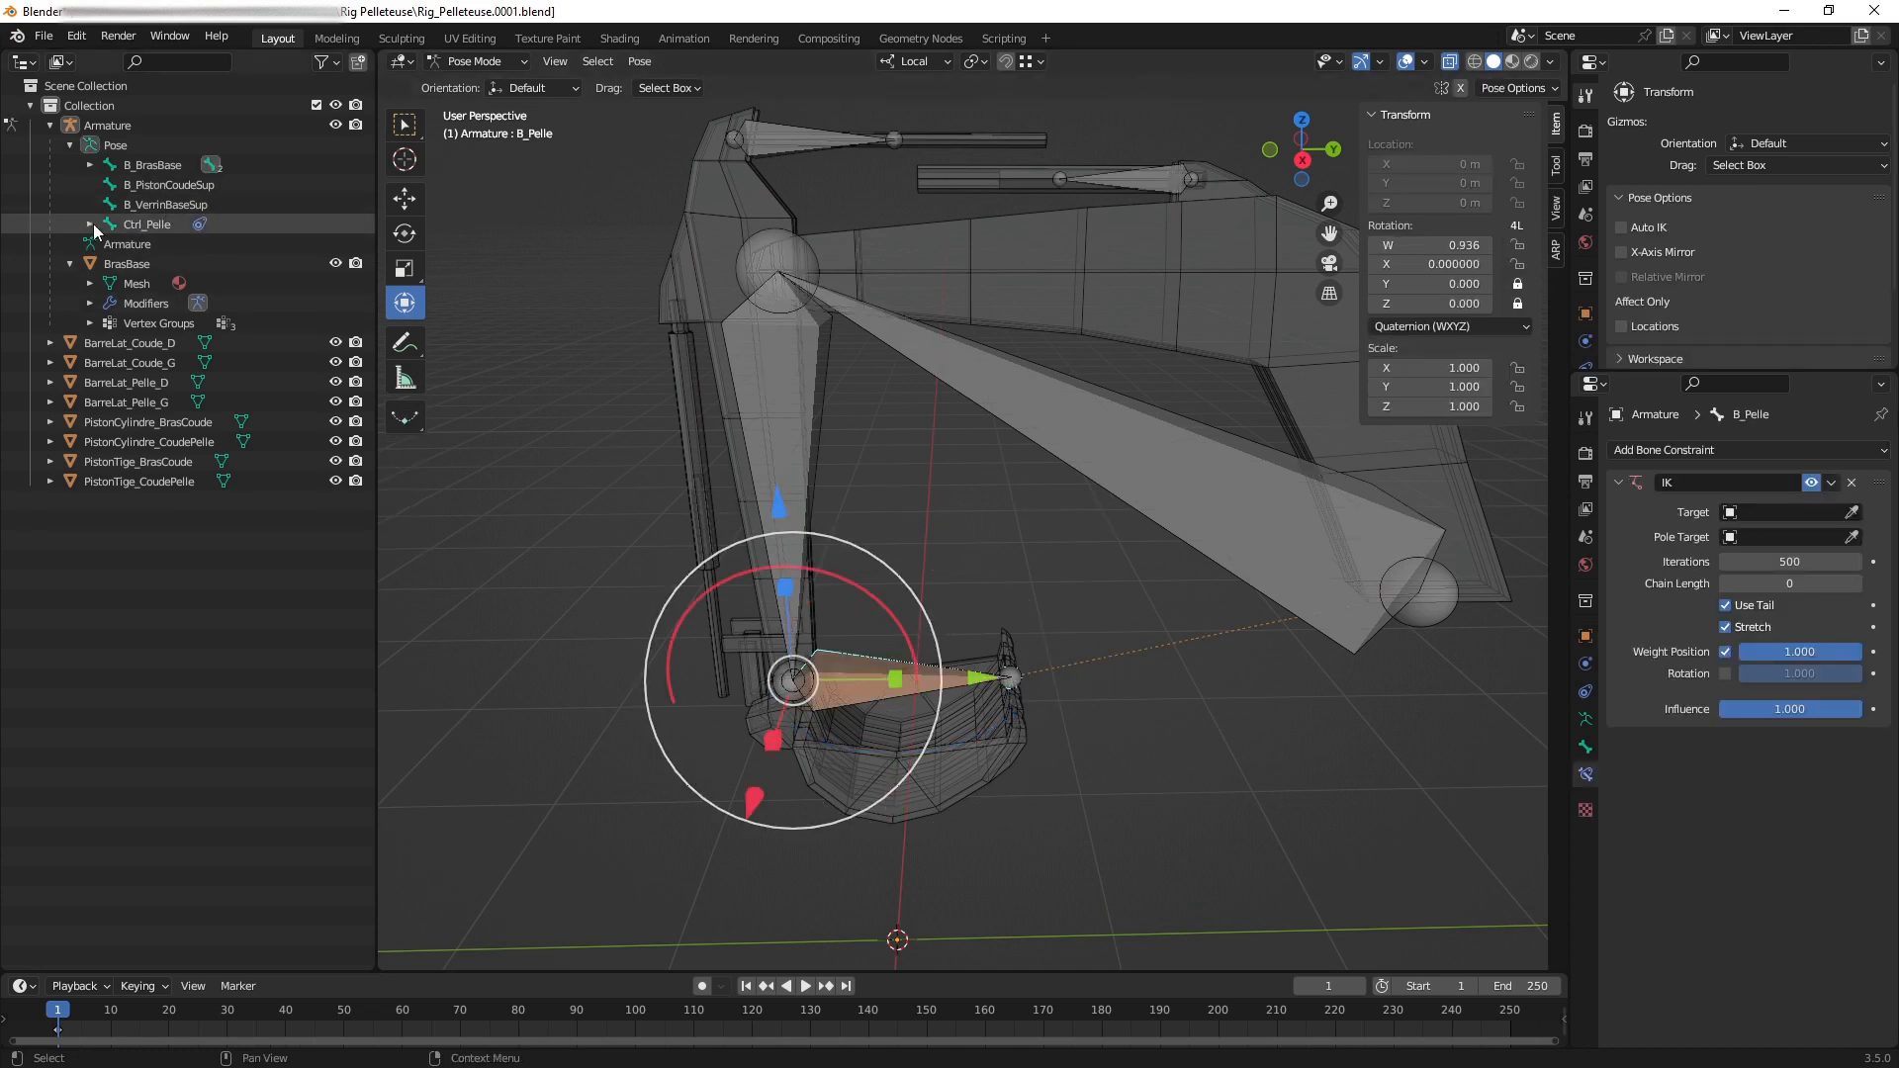
left_click(90, 165)
left_click(110, 185)
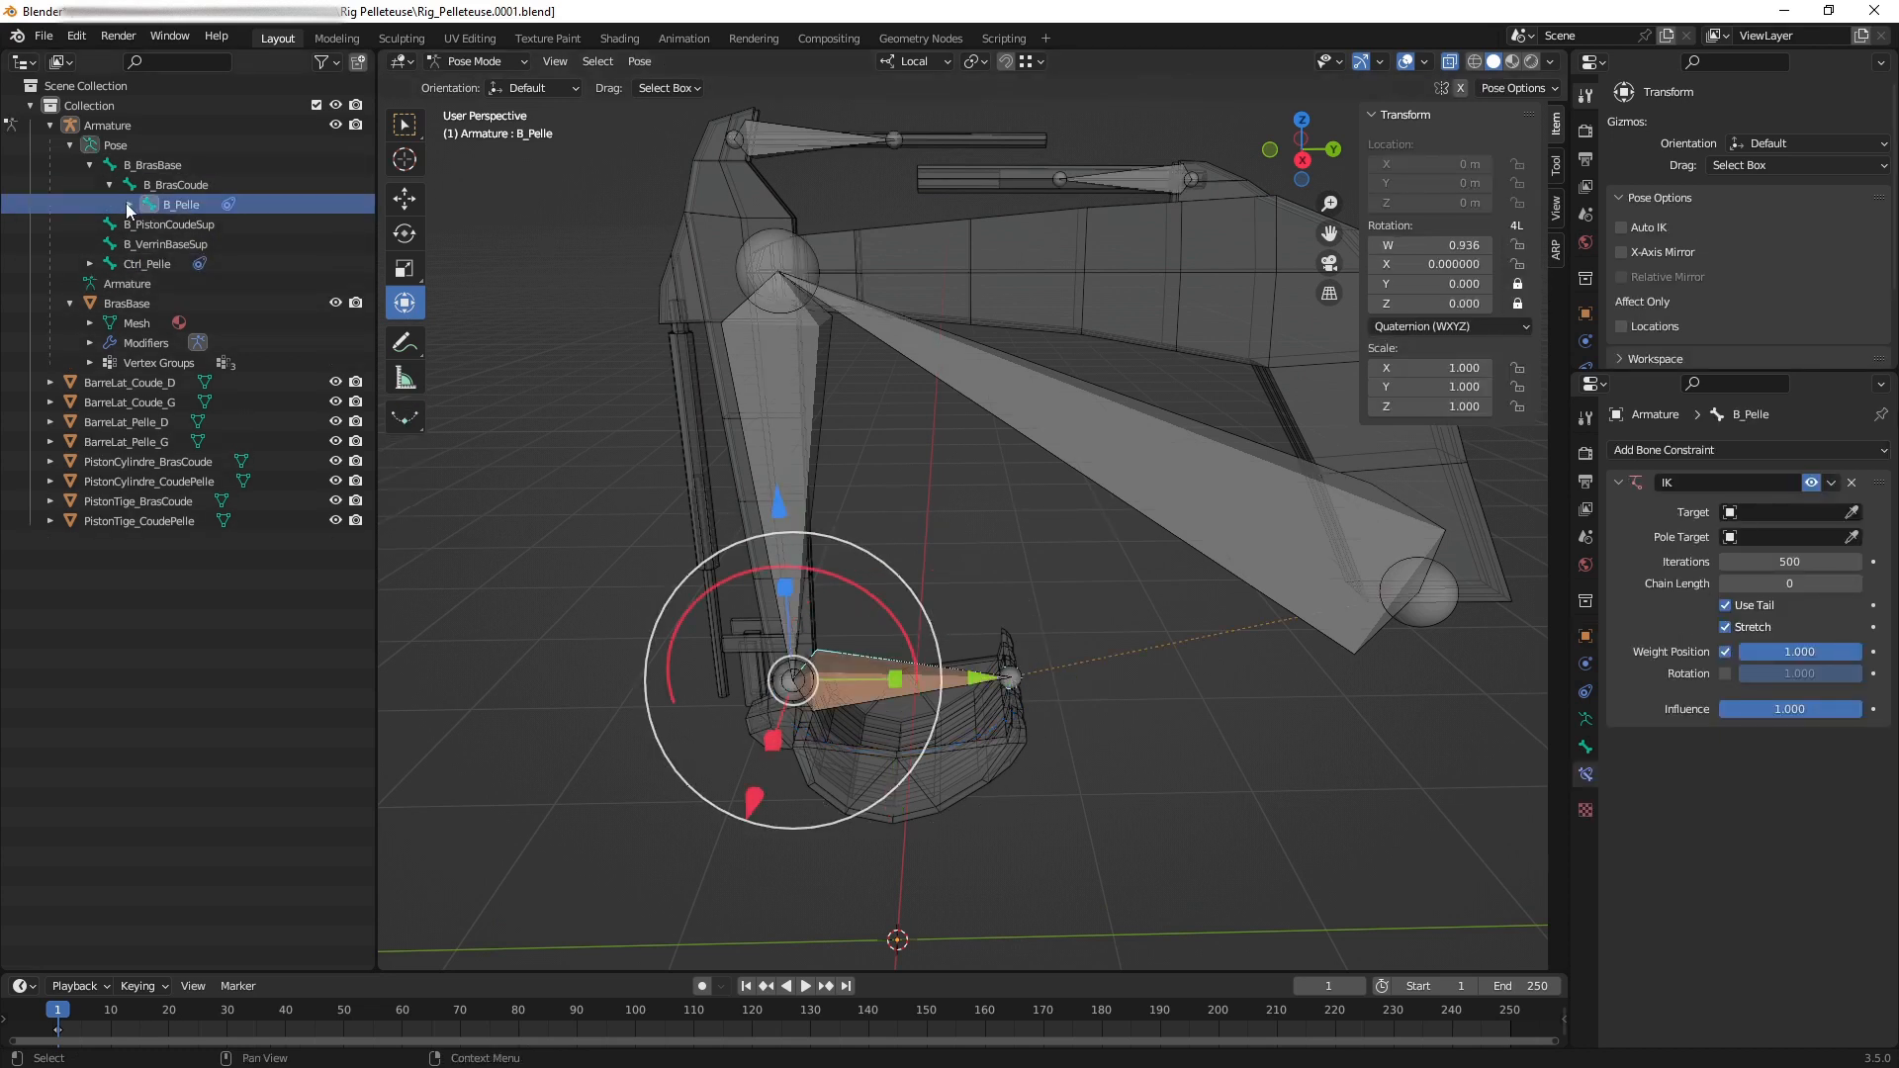
left_click(130, 203)
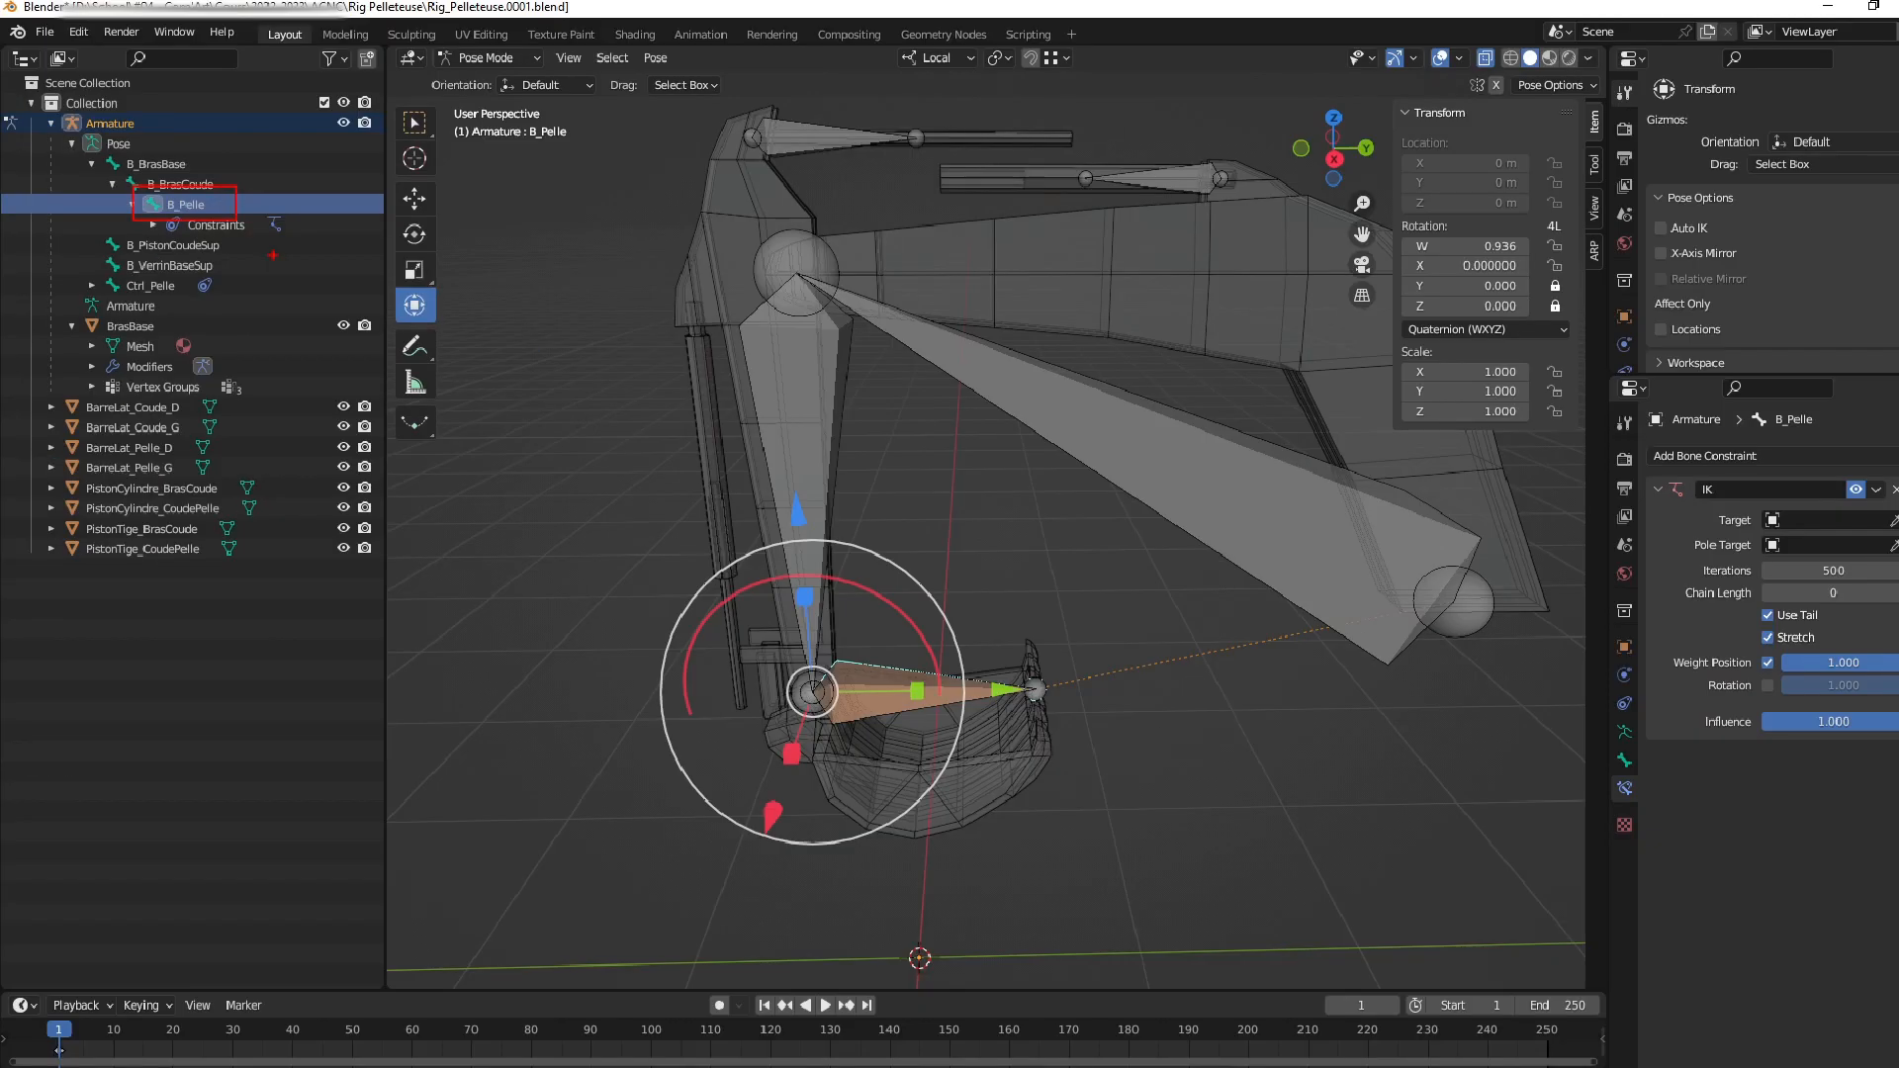
middle_click_drag(990, 745, 1014, 672)
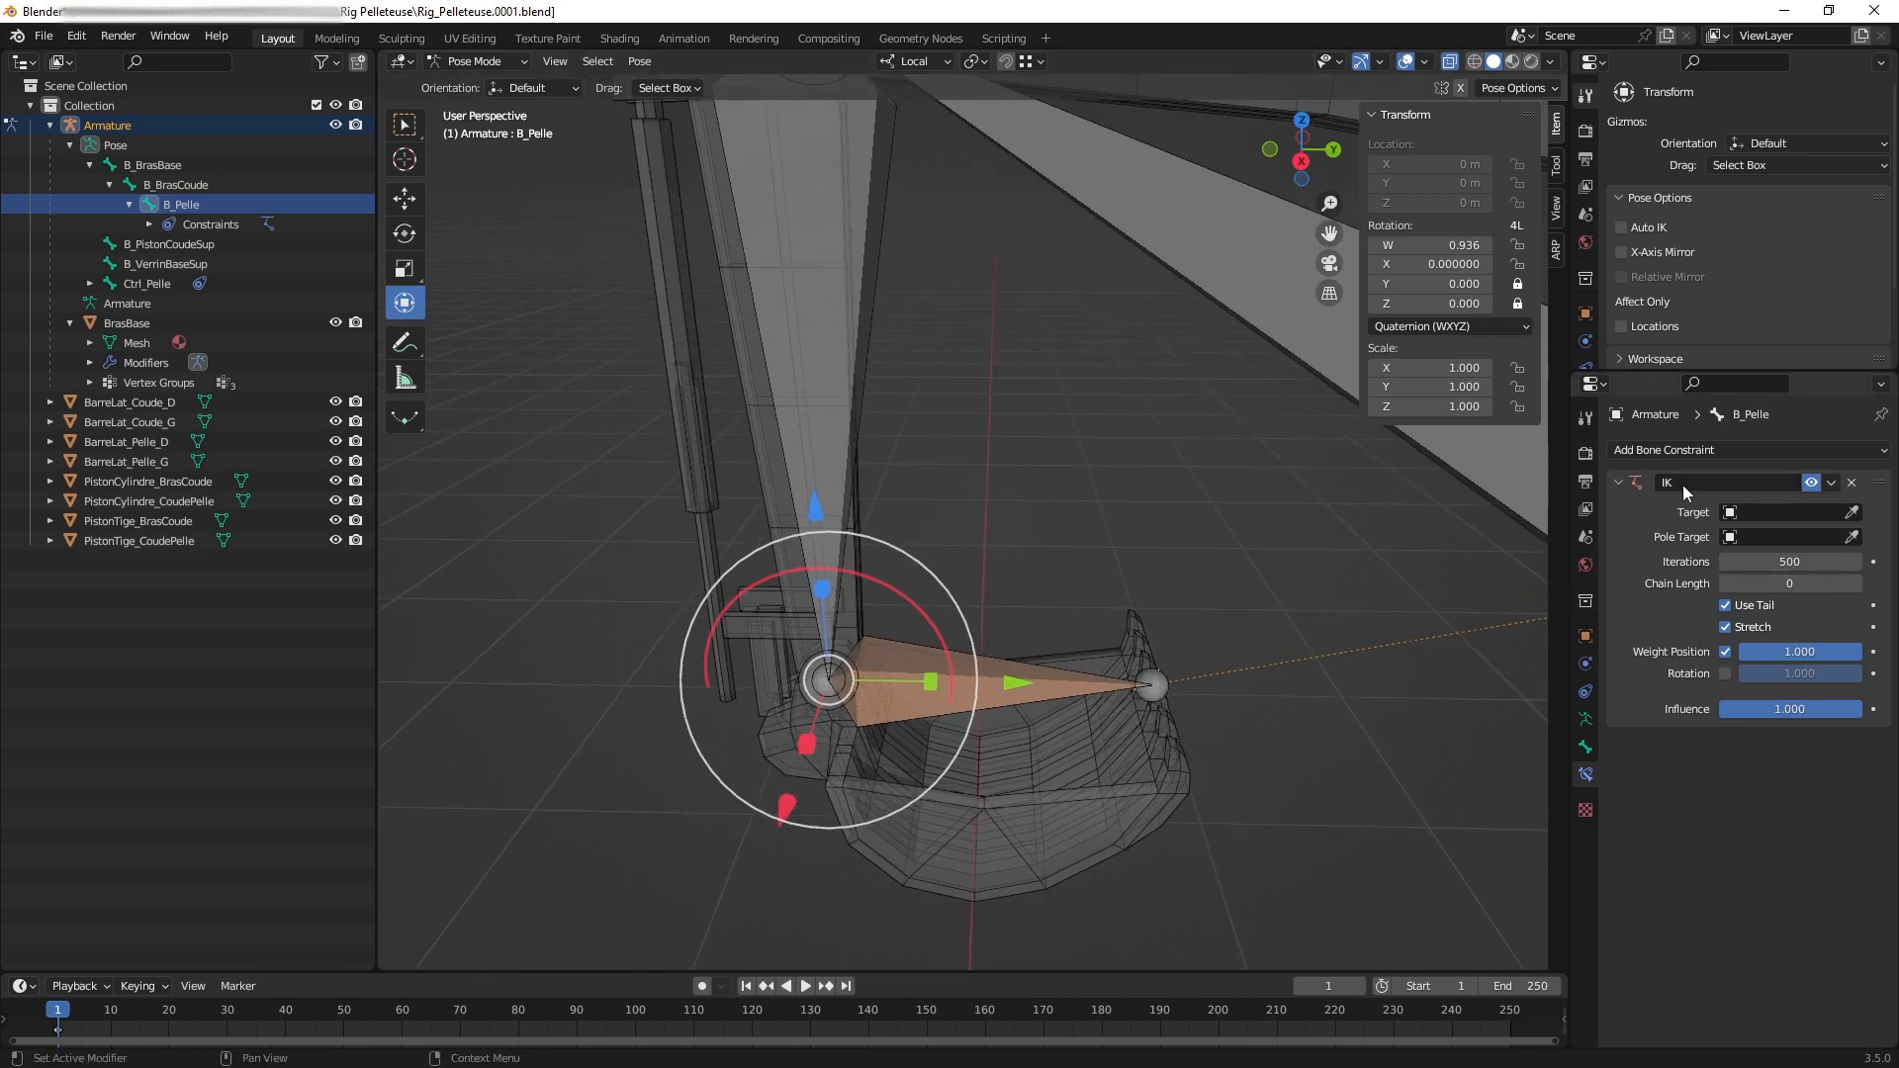
Rotate B_Pelle to test how the arm reacts while Ctrl_Pelle is independent, and undo the rotation.
middle_click_drag(1031, 542, 916, 663)
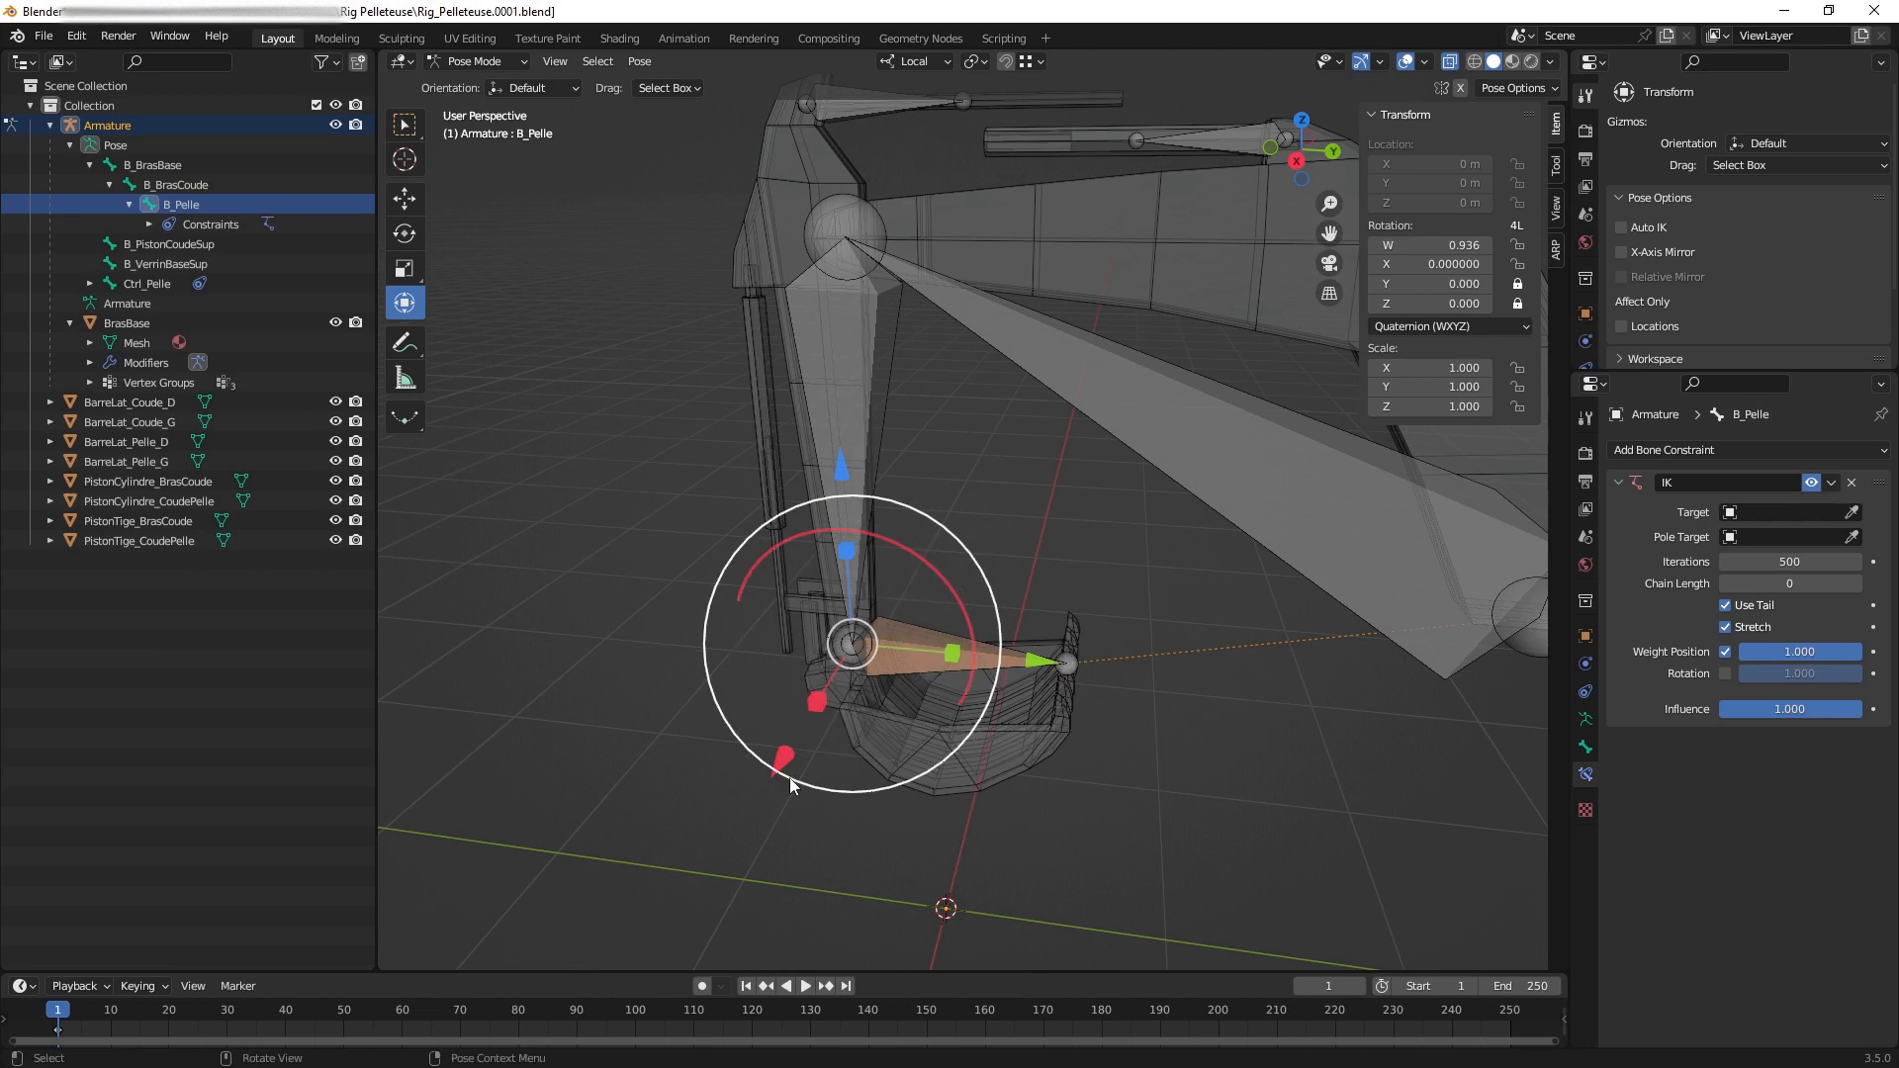
left_click_drag(786, 760, 821, 481)
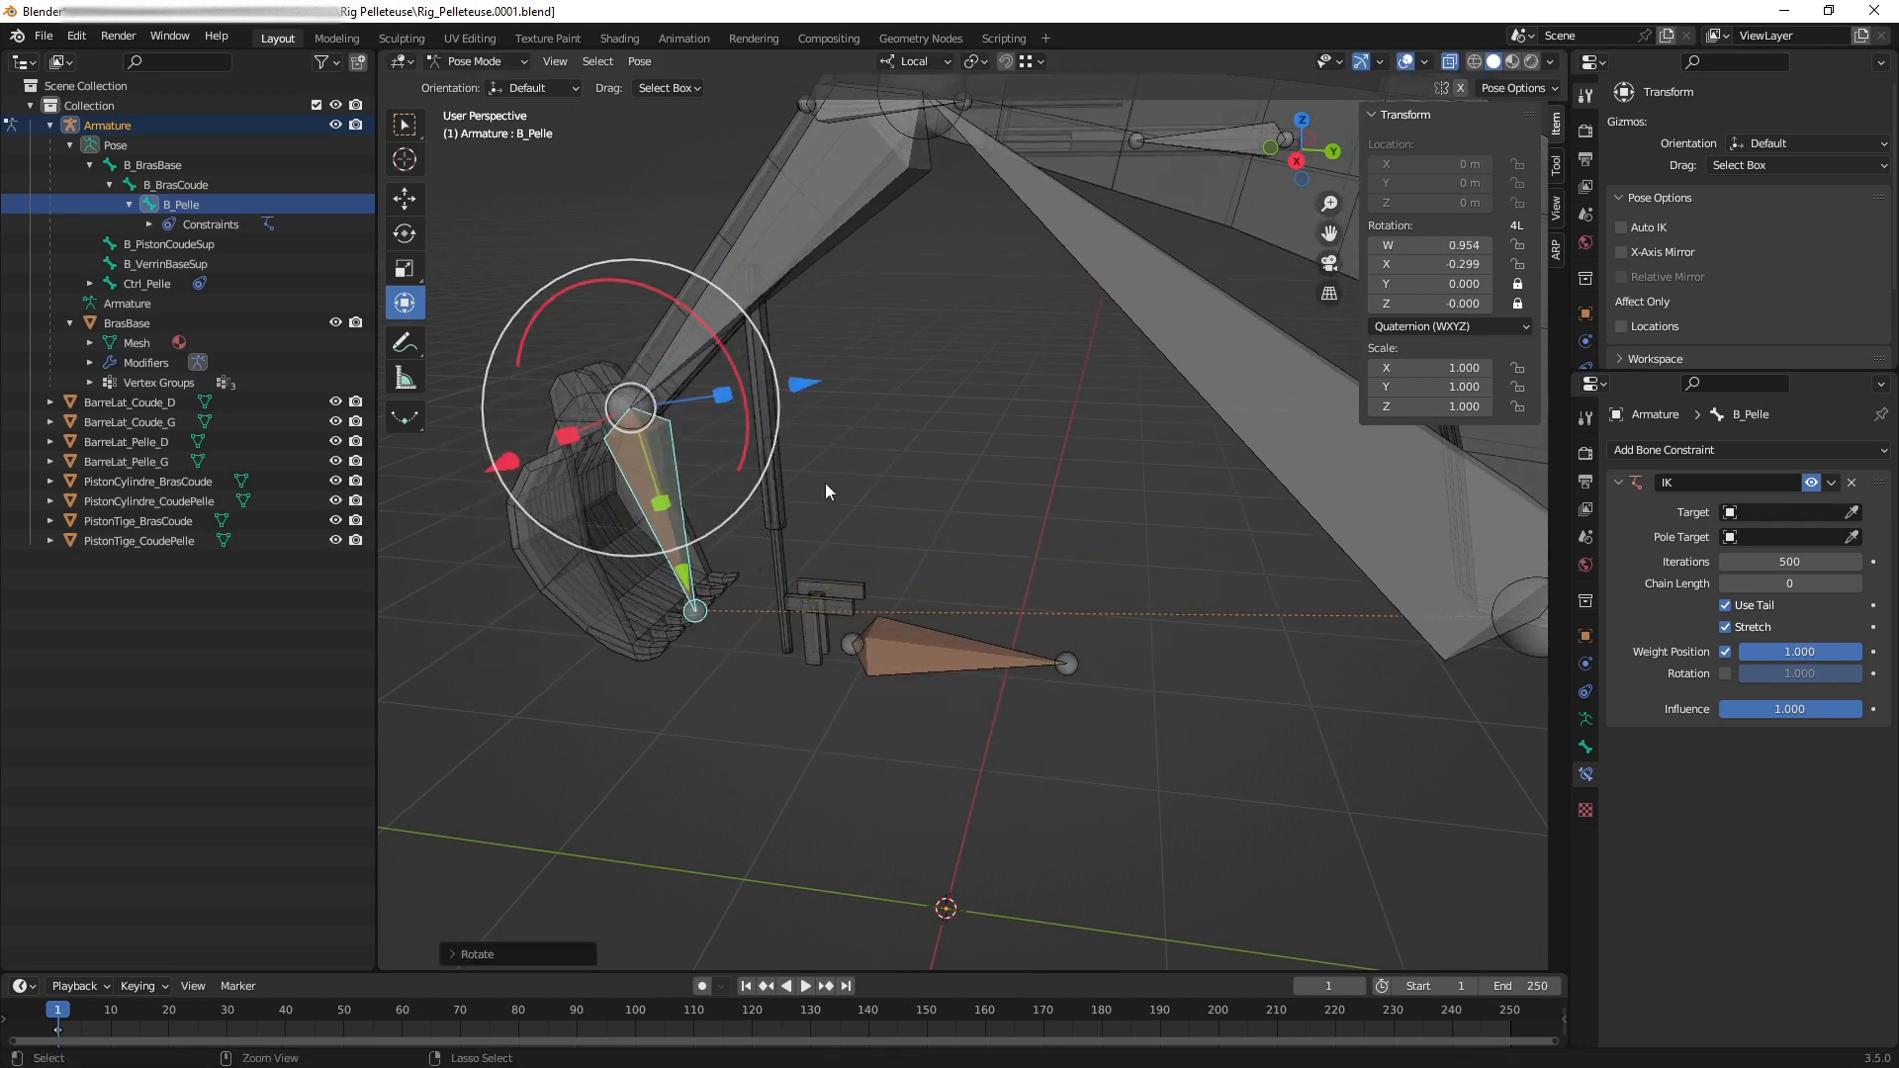
key("ctrl+z")
key("ctrl+z")
scroll(993, 550, "up", 3, "ctrl")
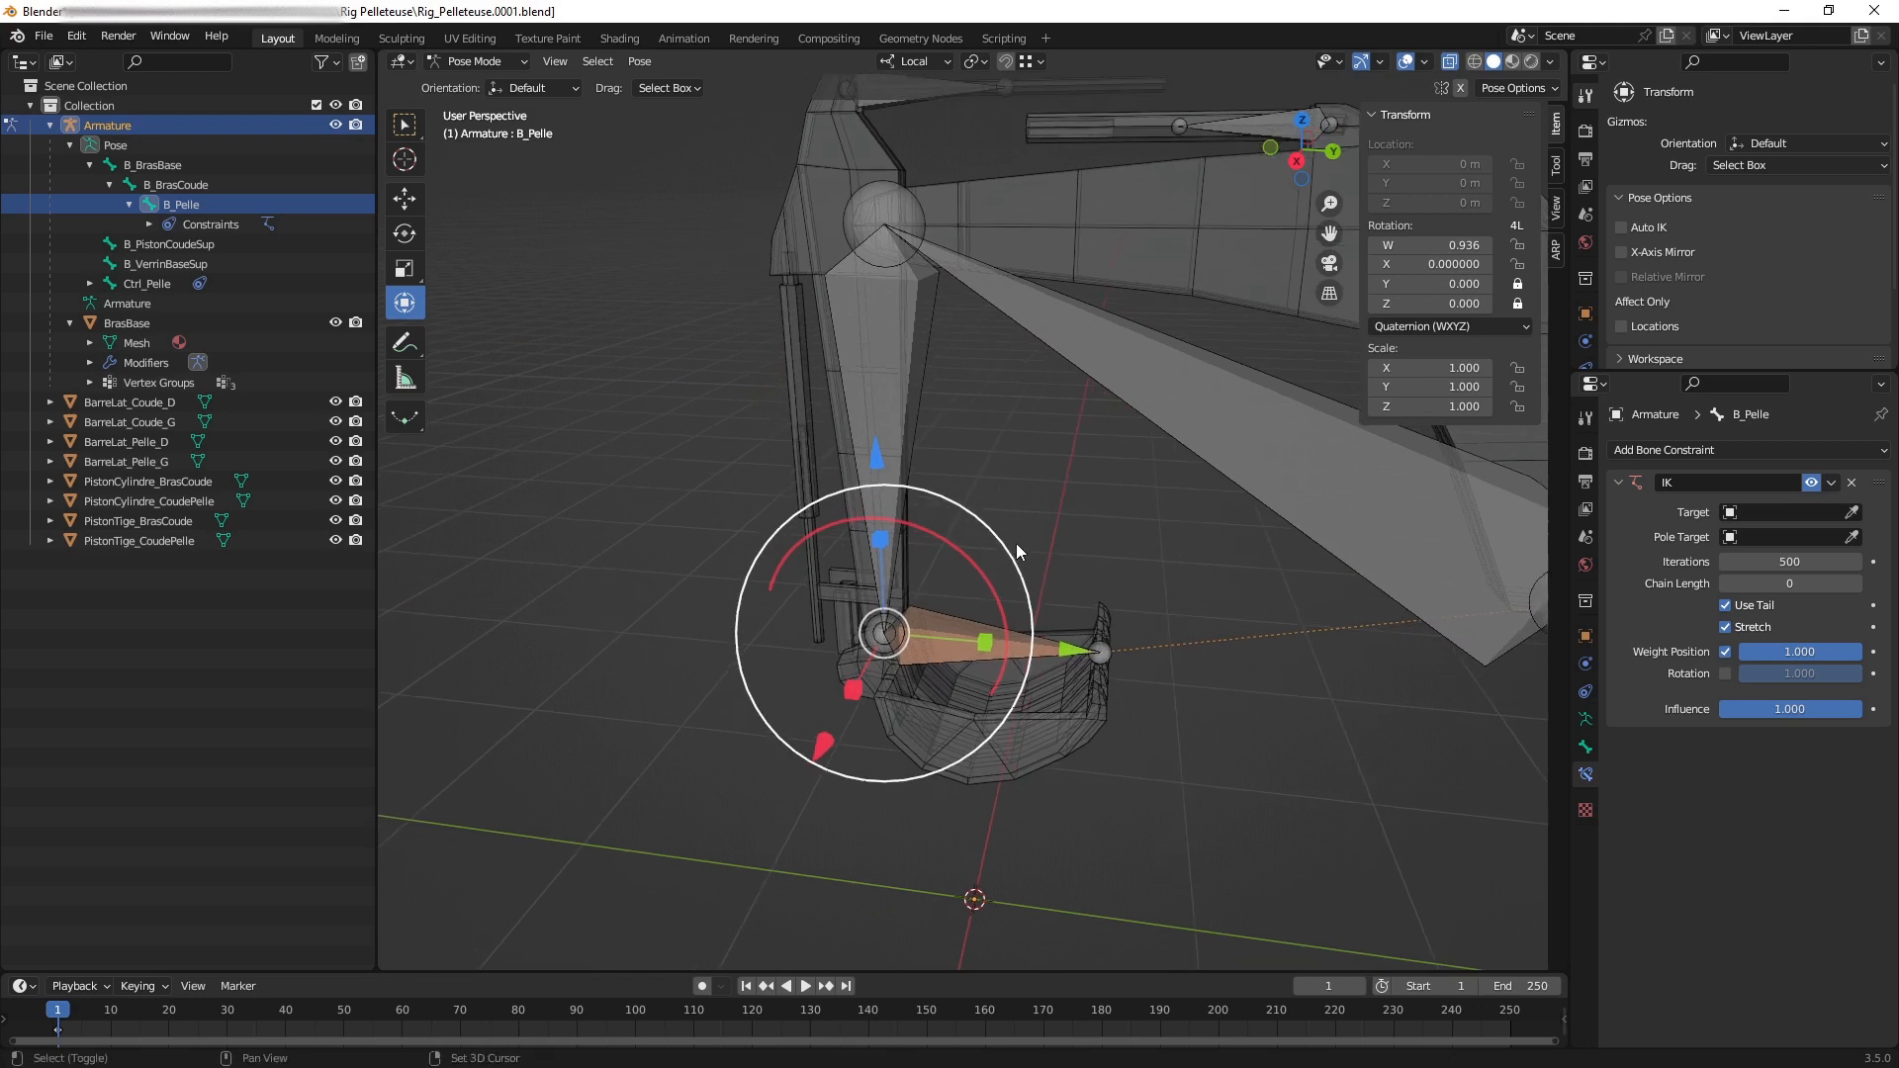
Remove the duplicated IK constraint from the Ctrl_Pelle bone.
middle_click_drag(999, 554, 1016, 569)
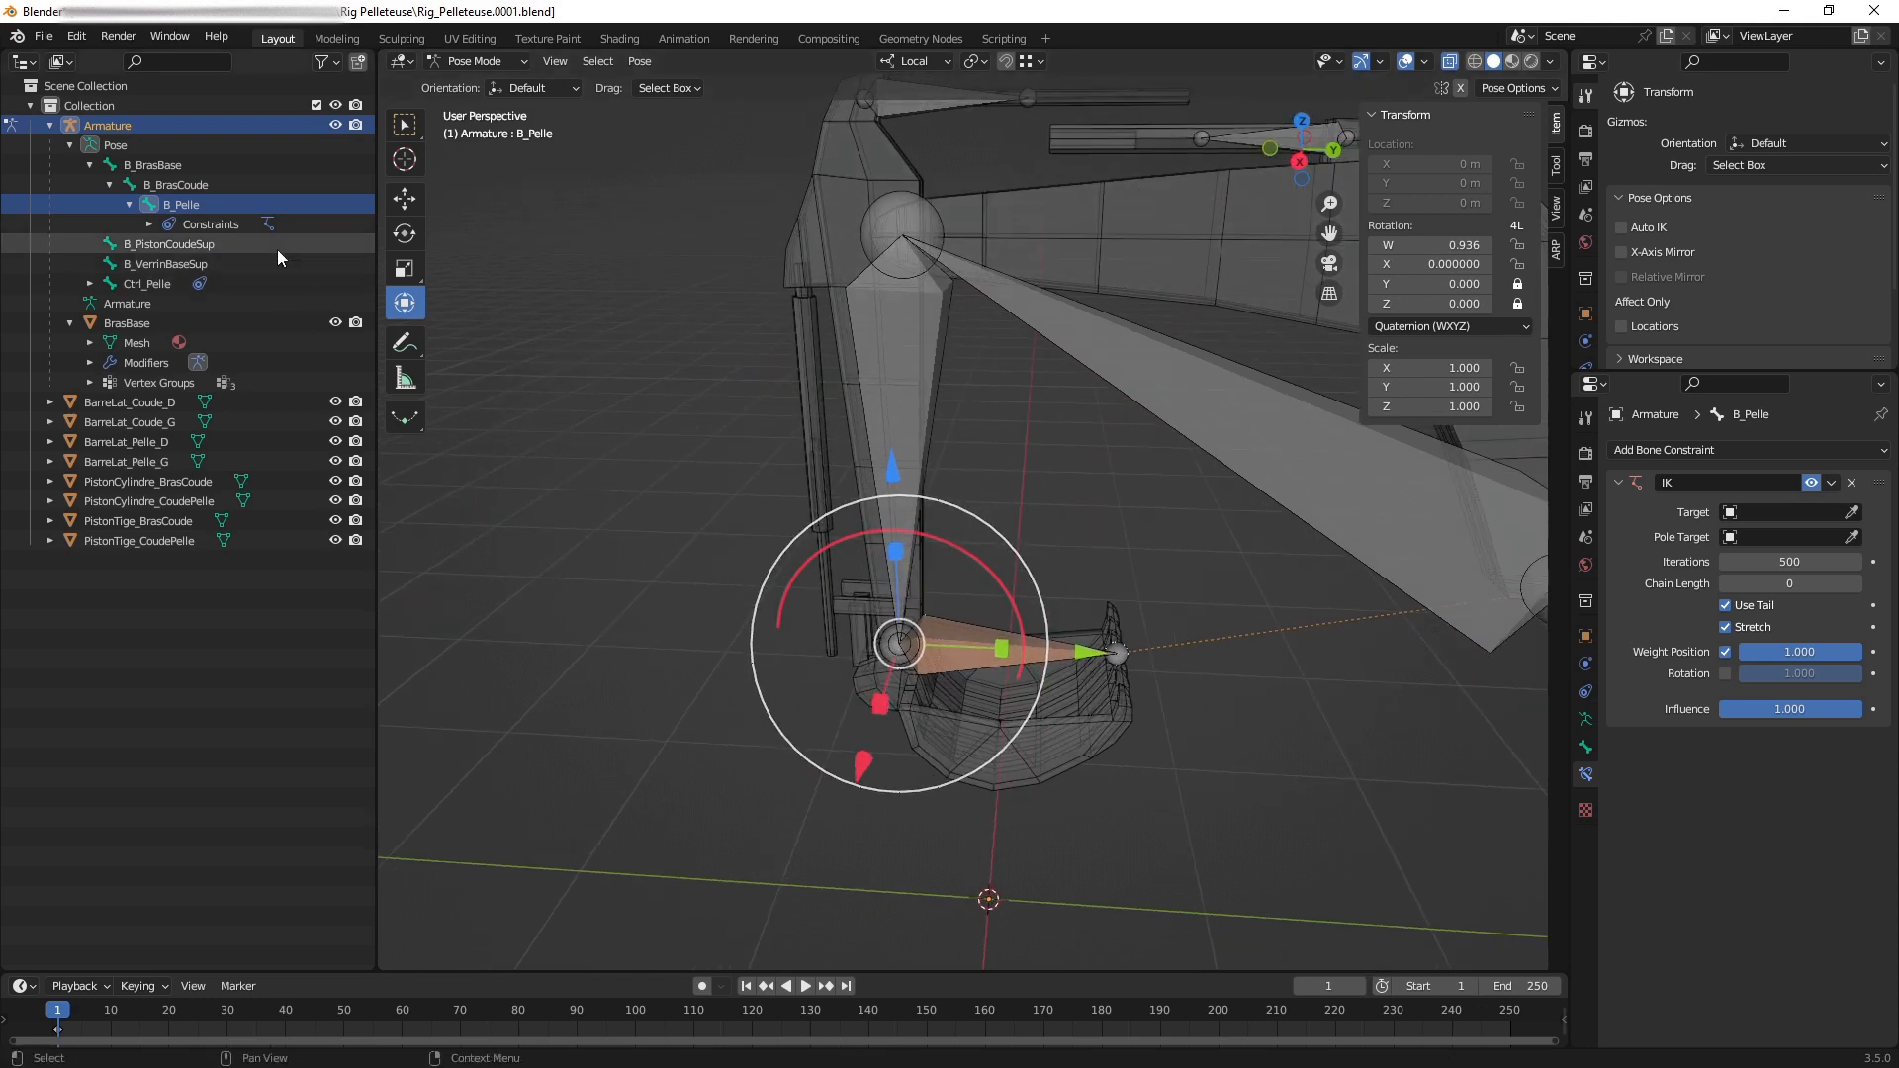
left_click(89, 284)
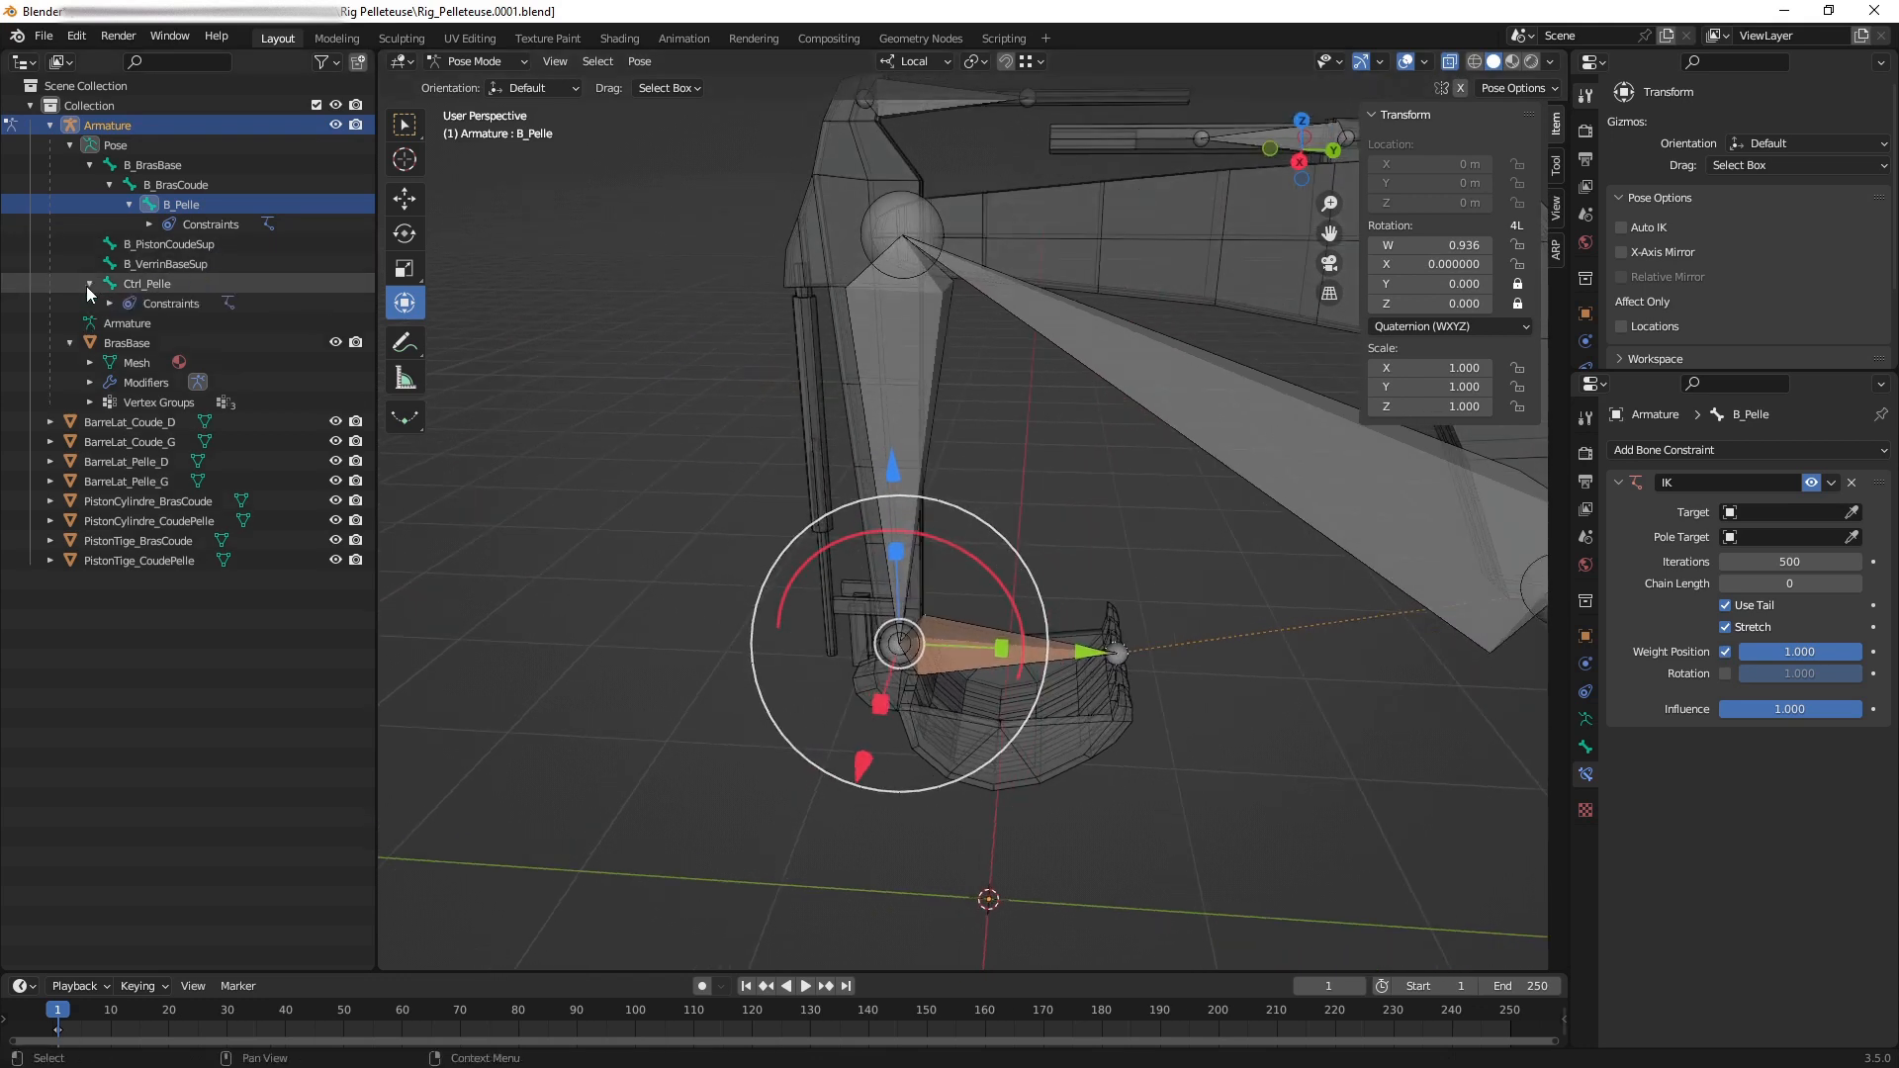
left_click(158, 284)
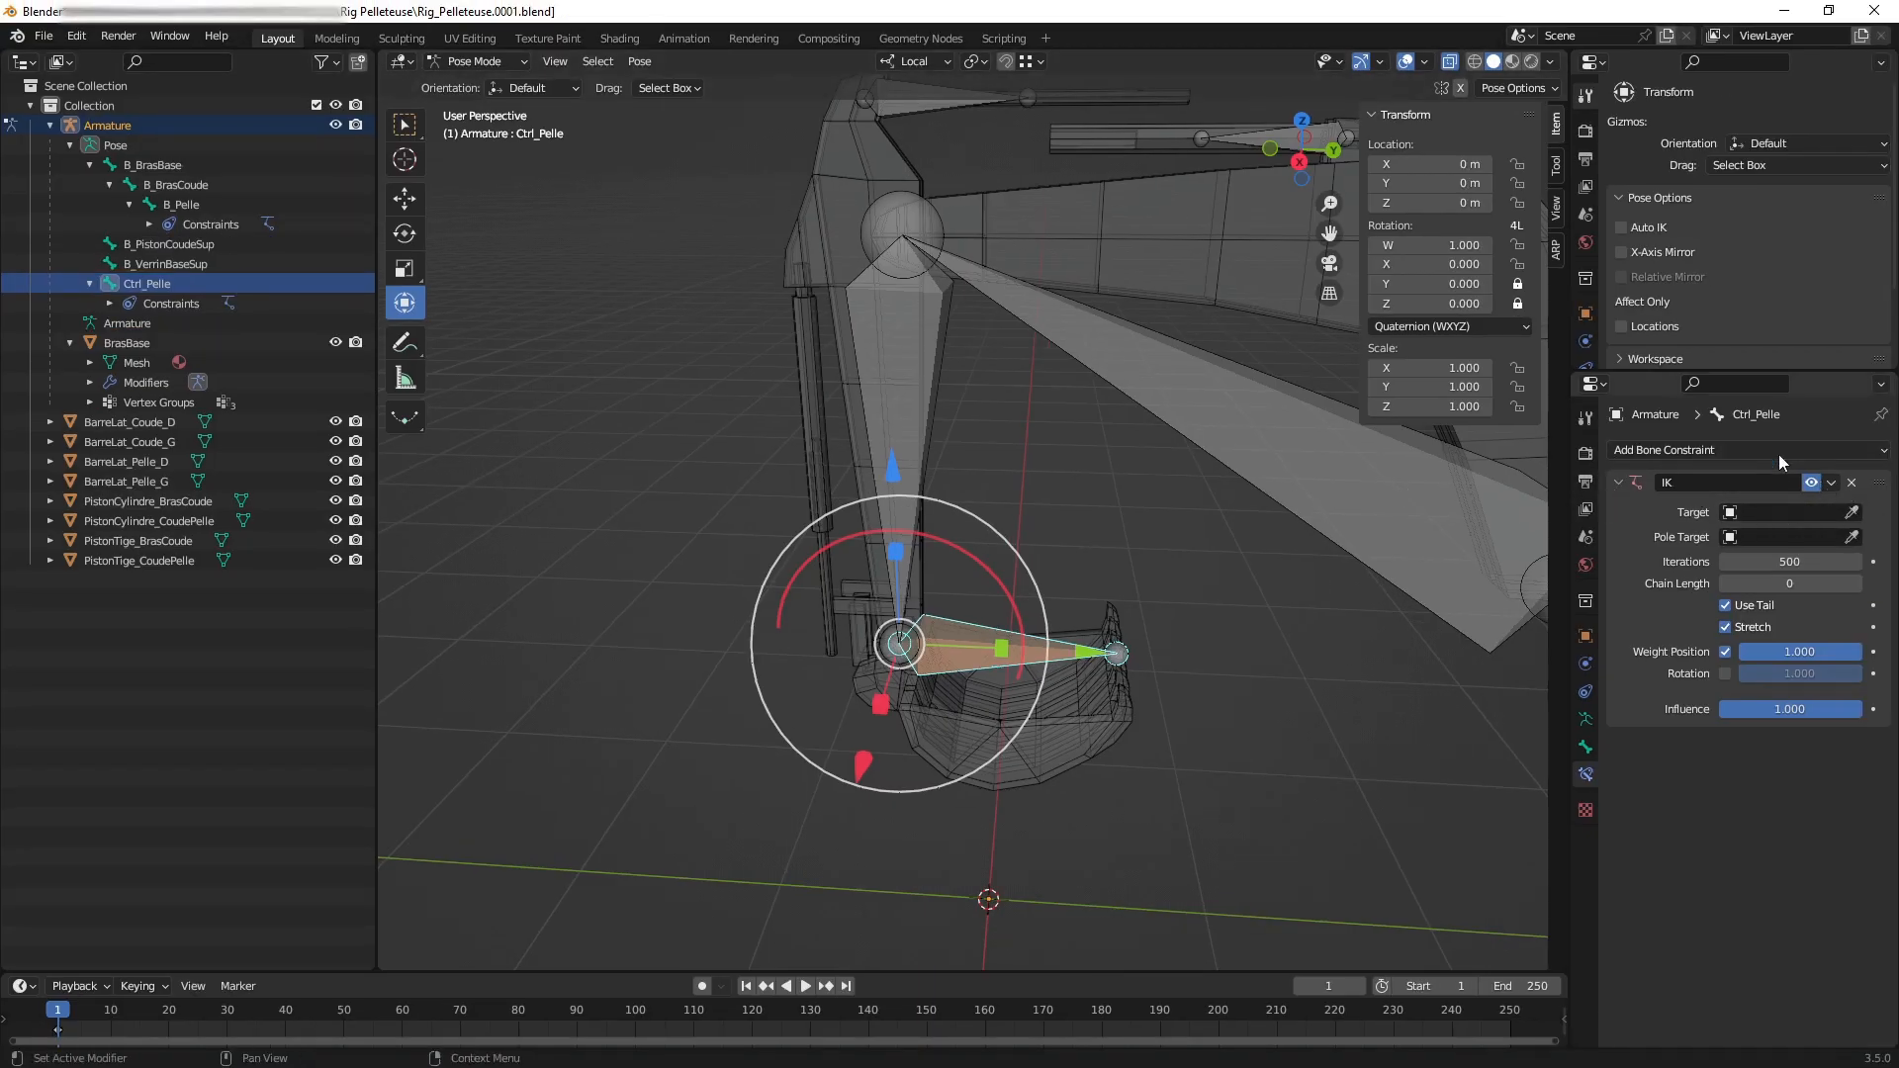
left_click(1853, 483)
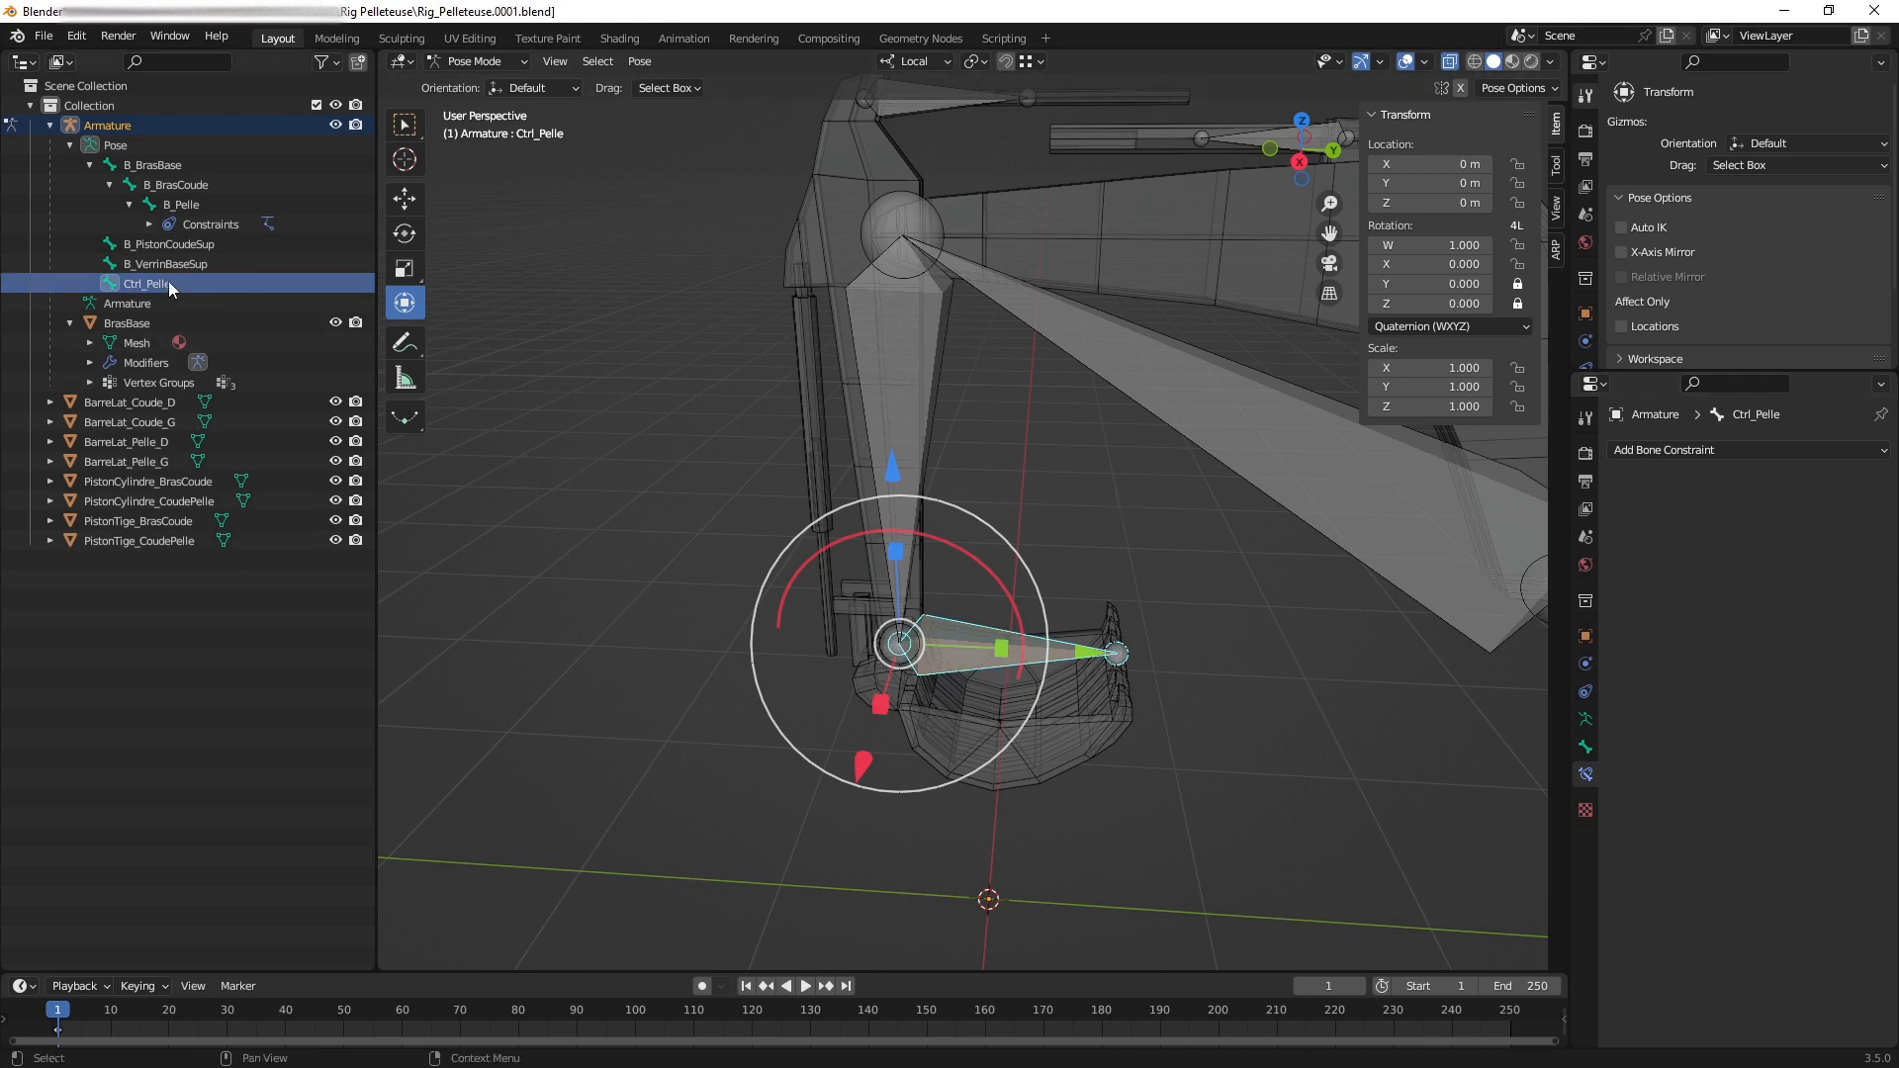
Set the target of B_Pelle's IK constraint to Armature and its target bone to Ctrl_Pelle.
left_click(182, 206)
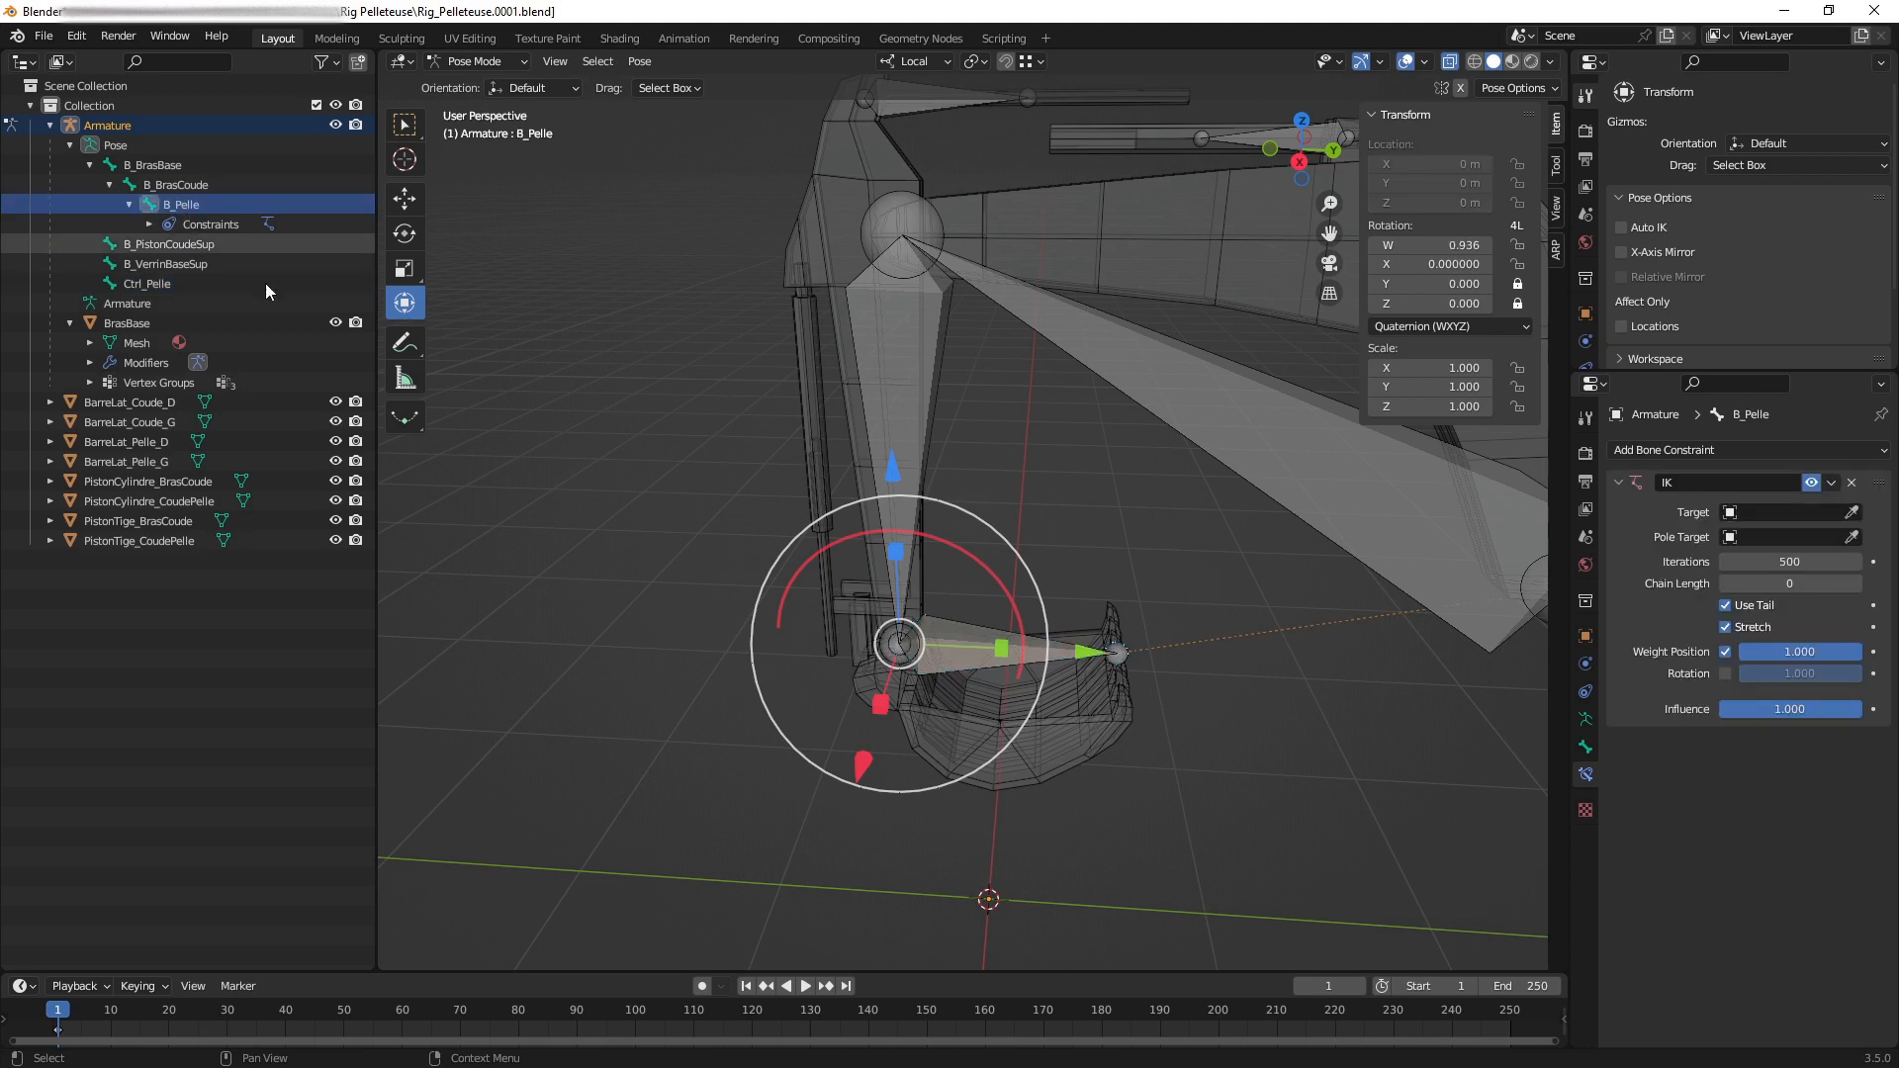
mouse_move(1034, 669)
middle_mouse_down()
mouse_move(1013, 656)
mouse_move(1031, 627)
mouse_move(1012, 614)
mouse_move(1048, 651)
middle_mouse_up()
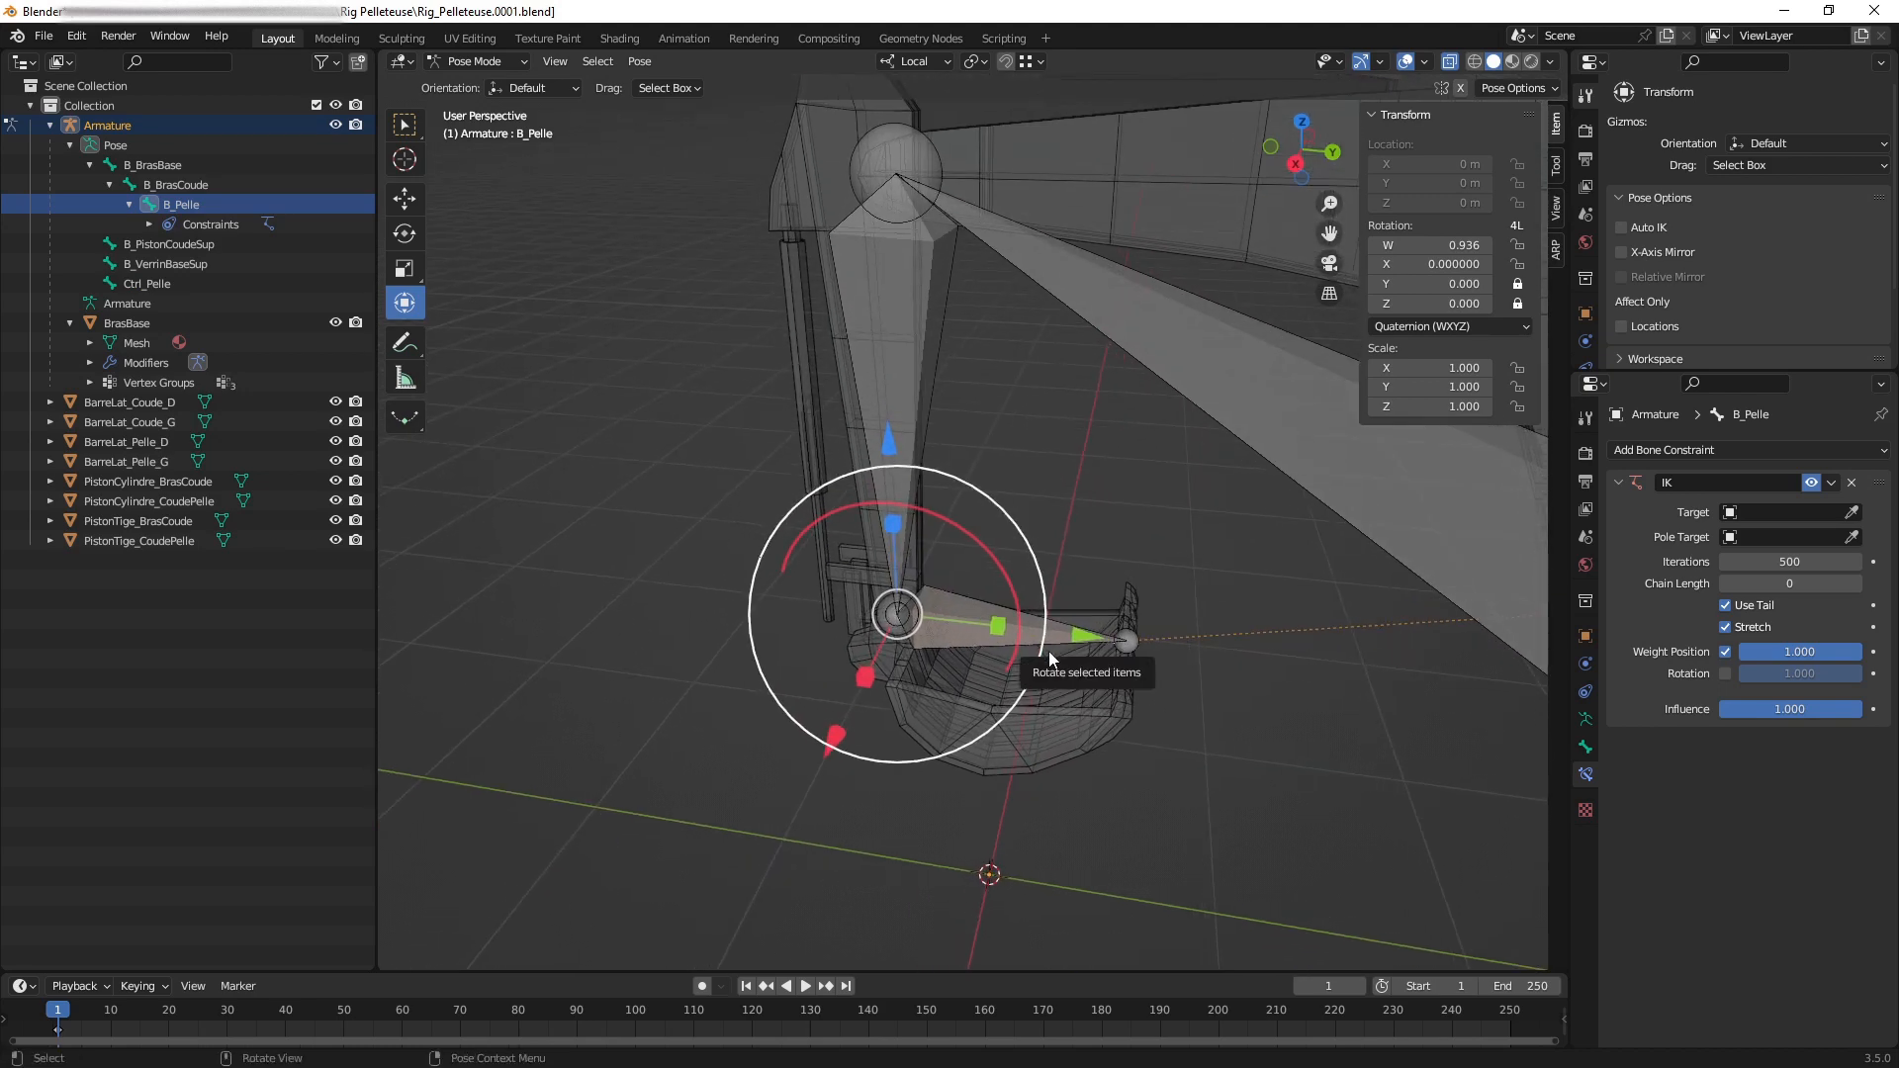
middle_click_drag(1095, 579, 993, 596)
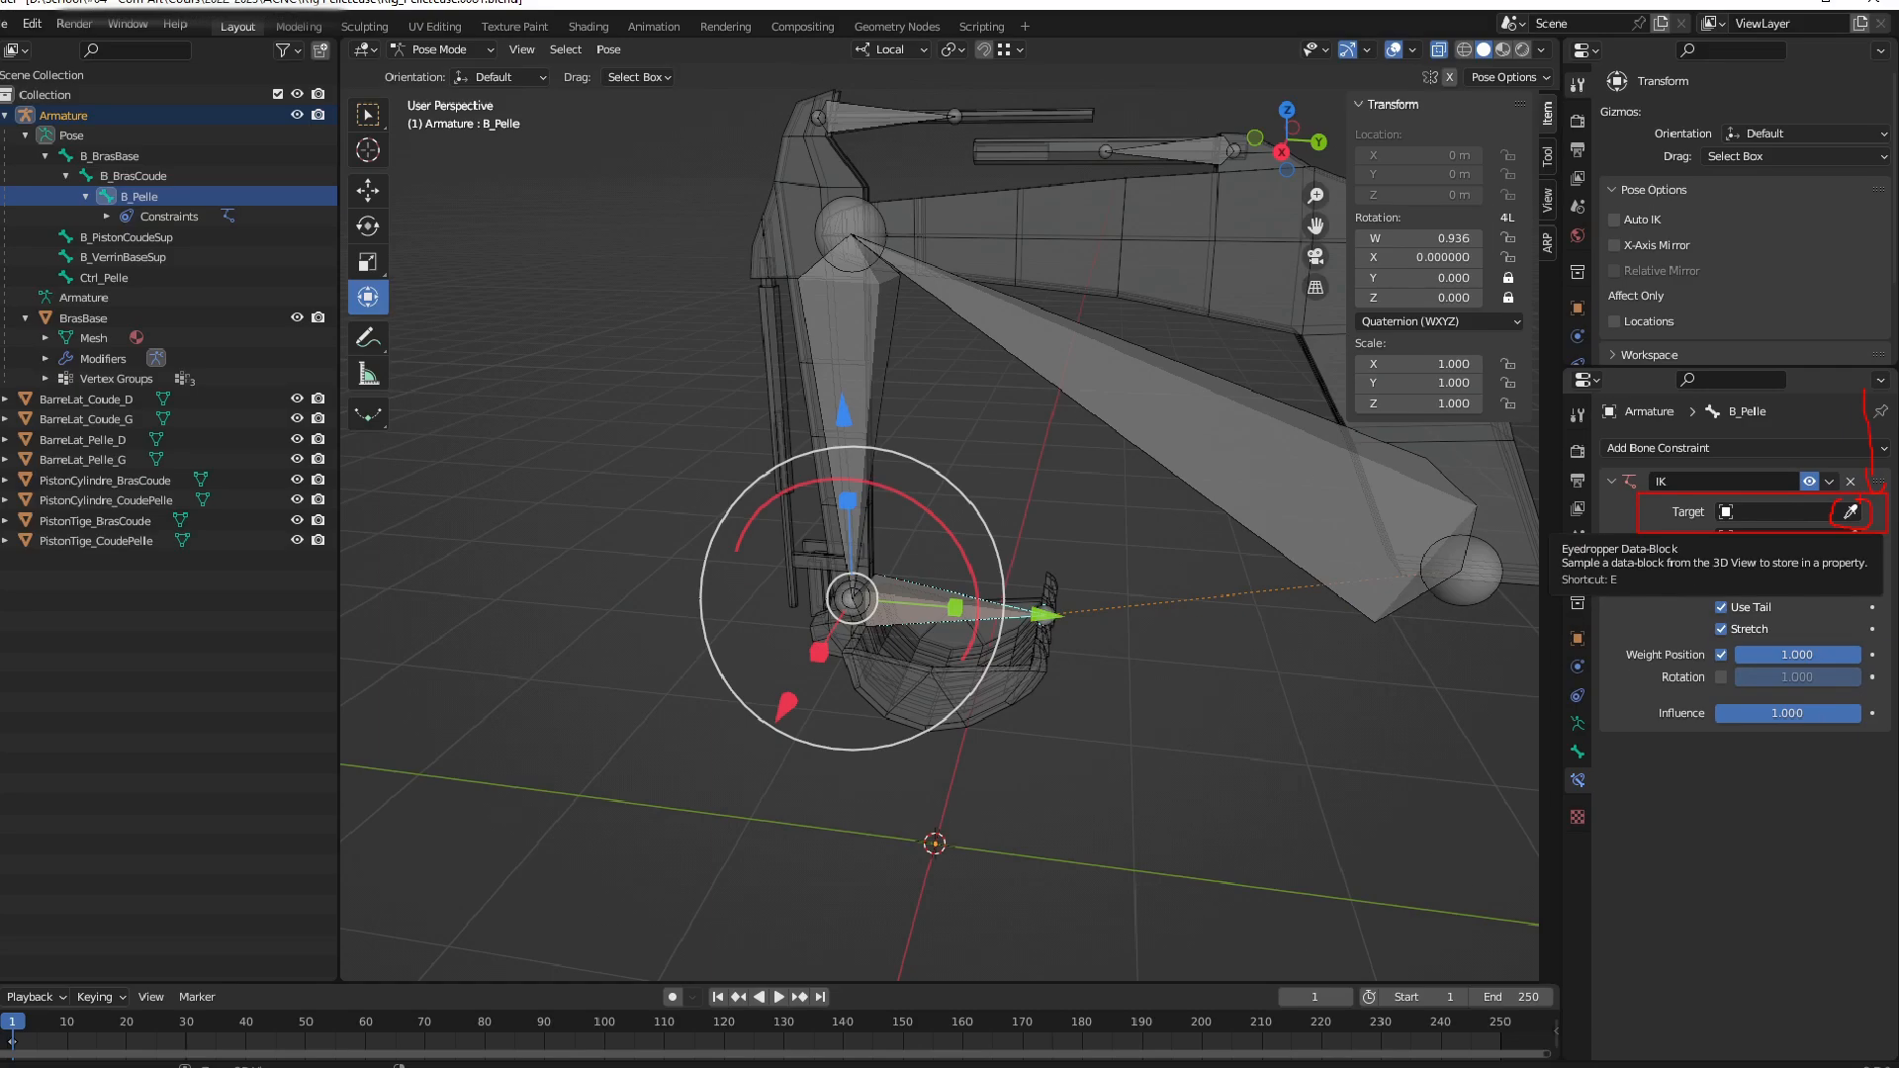
left_click(1804, 509)
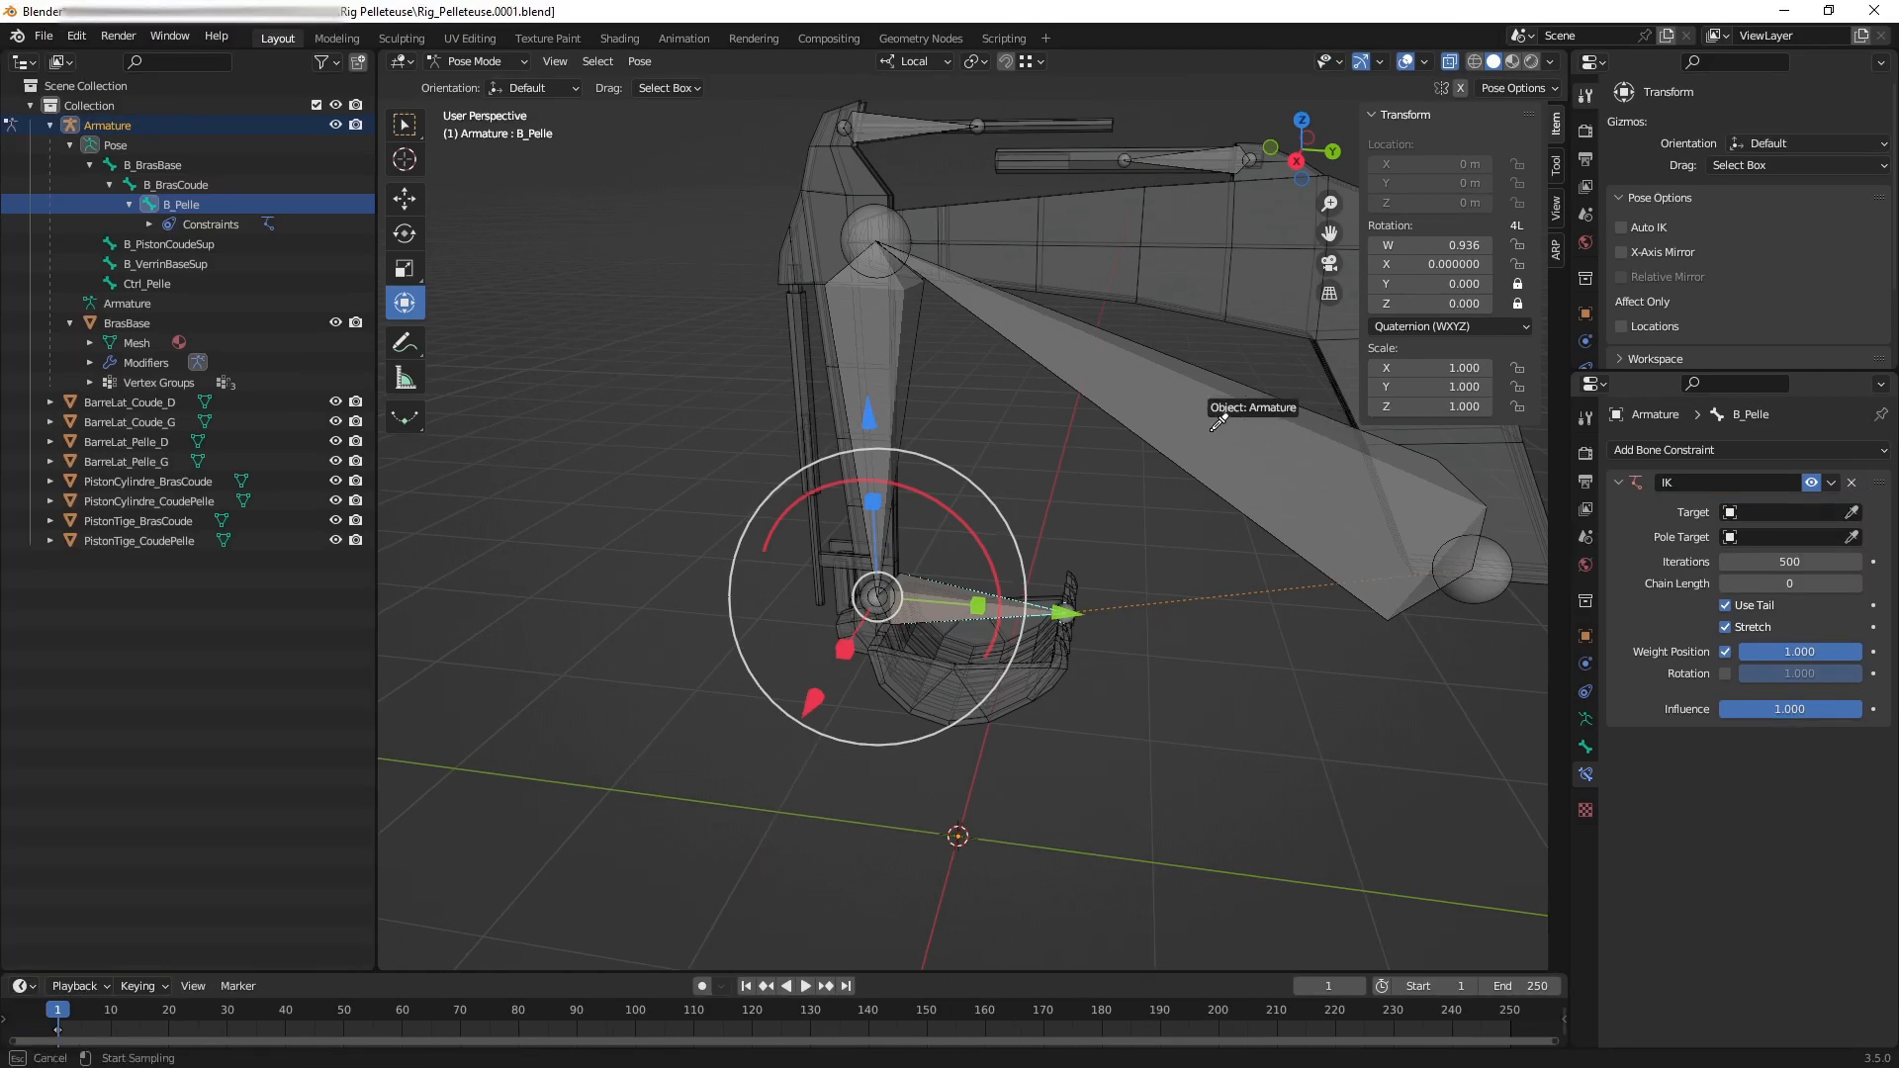
left_click(1215, 426)
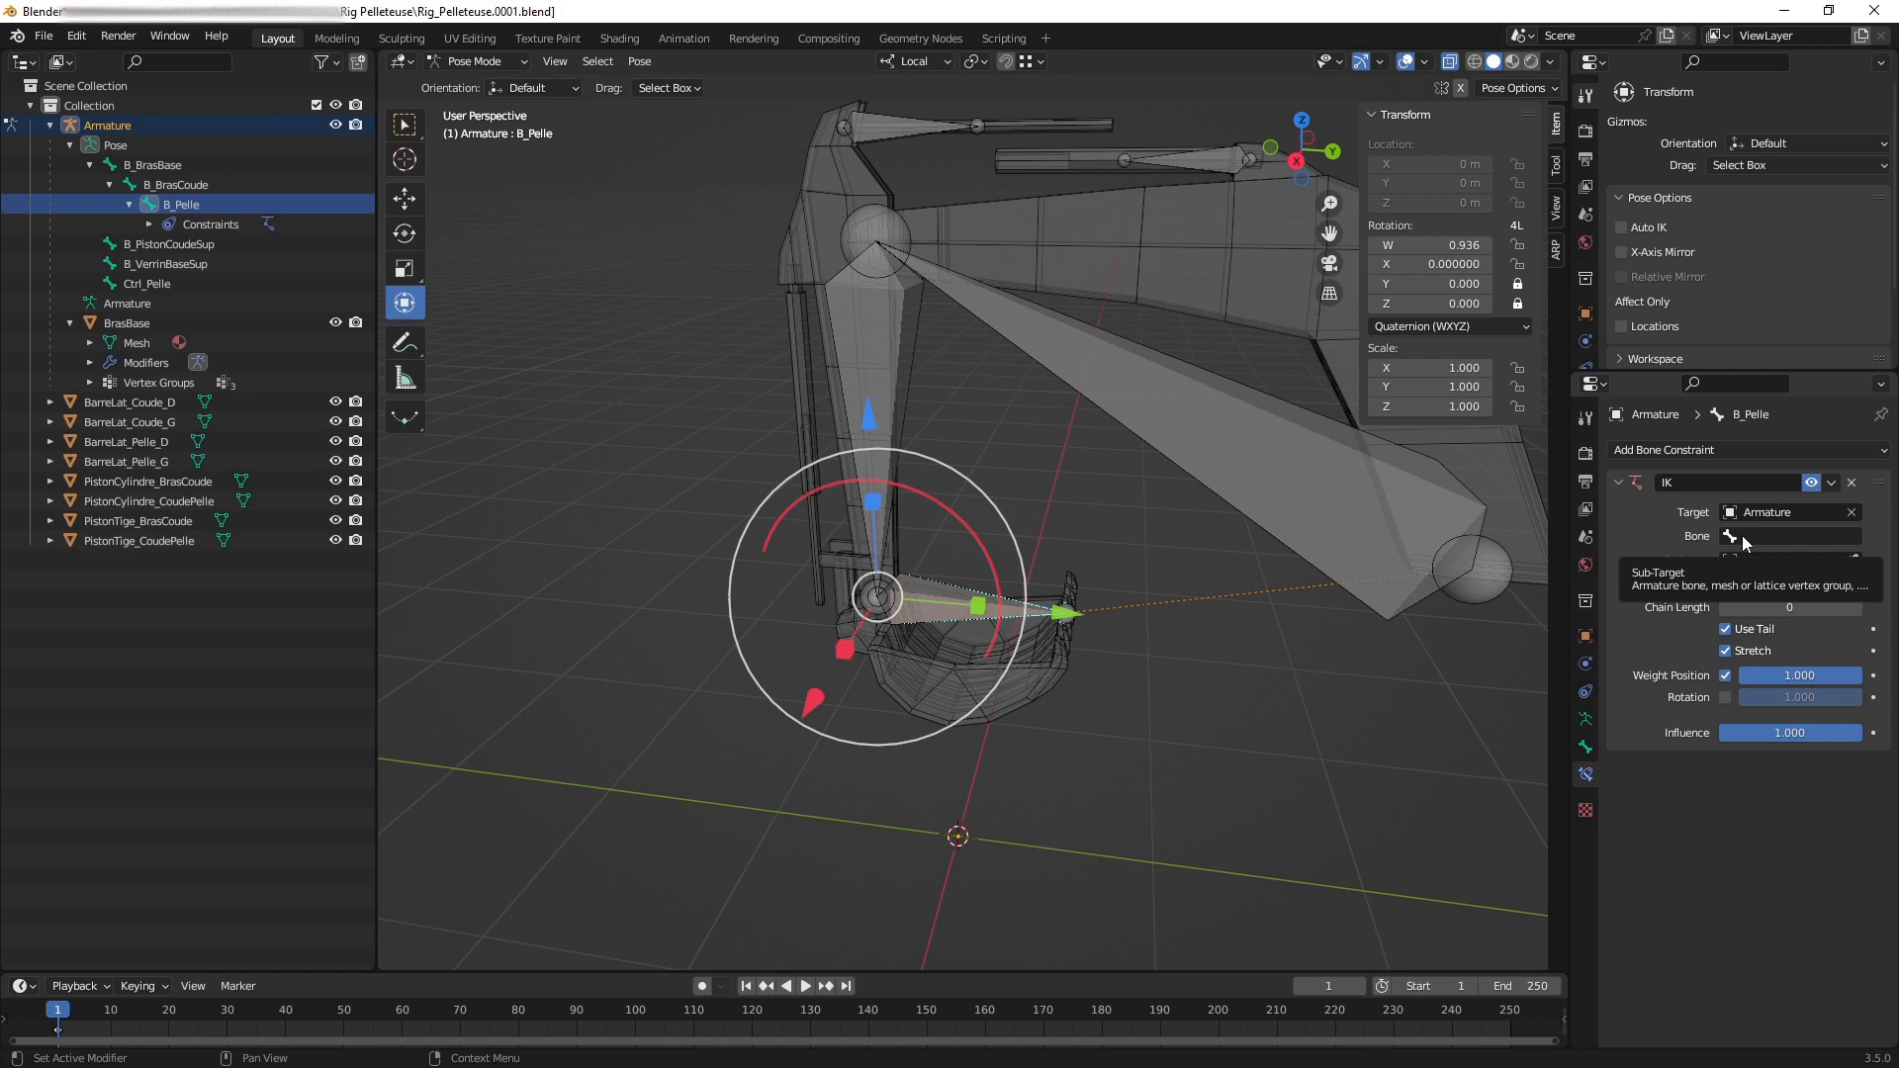
left_click(1742, 536)
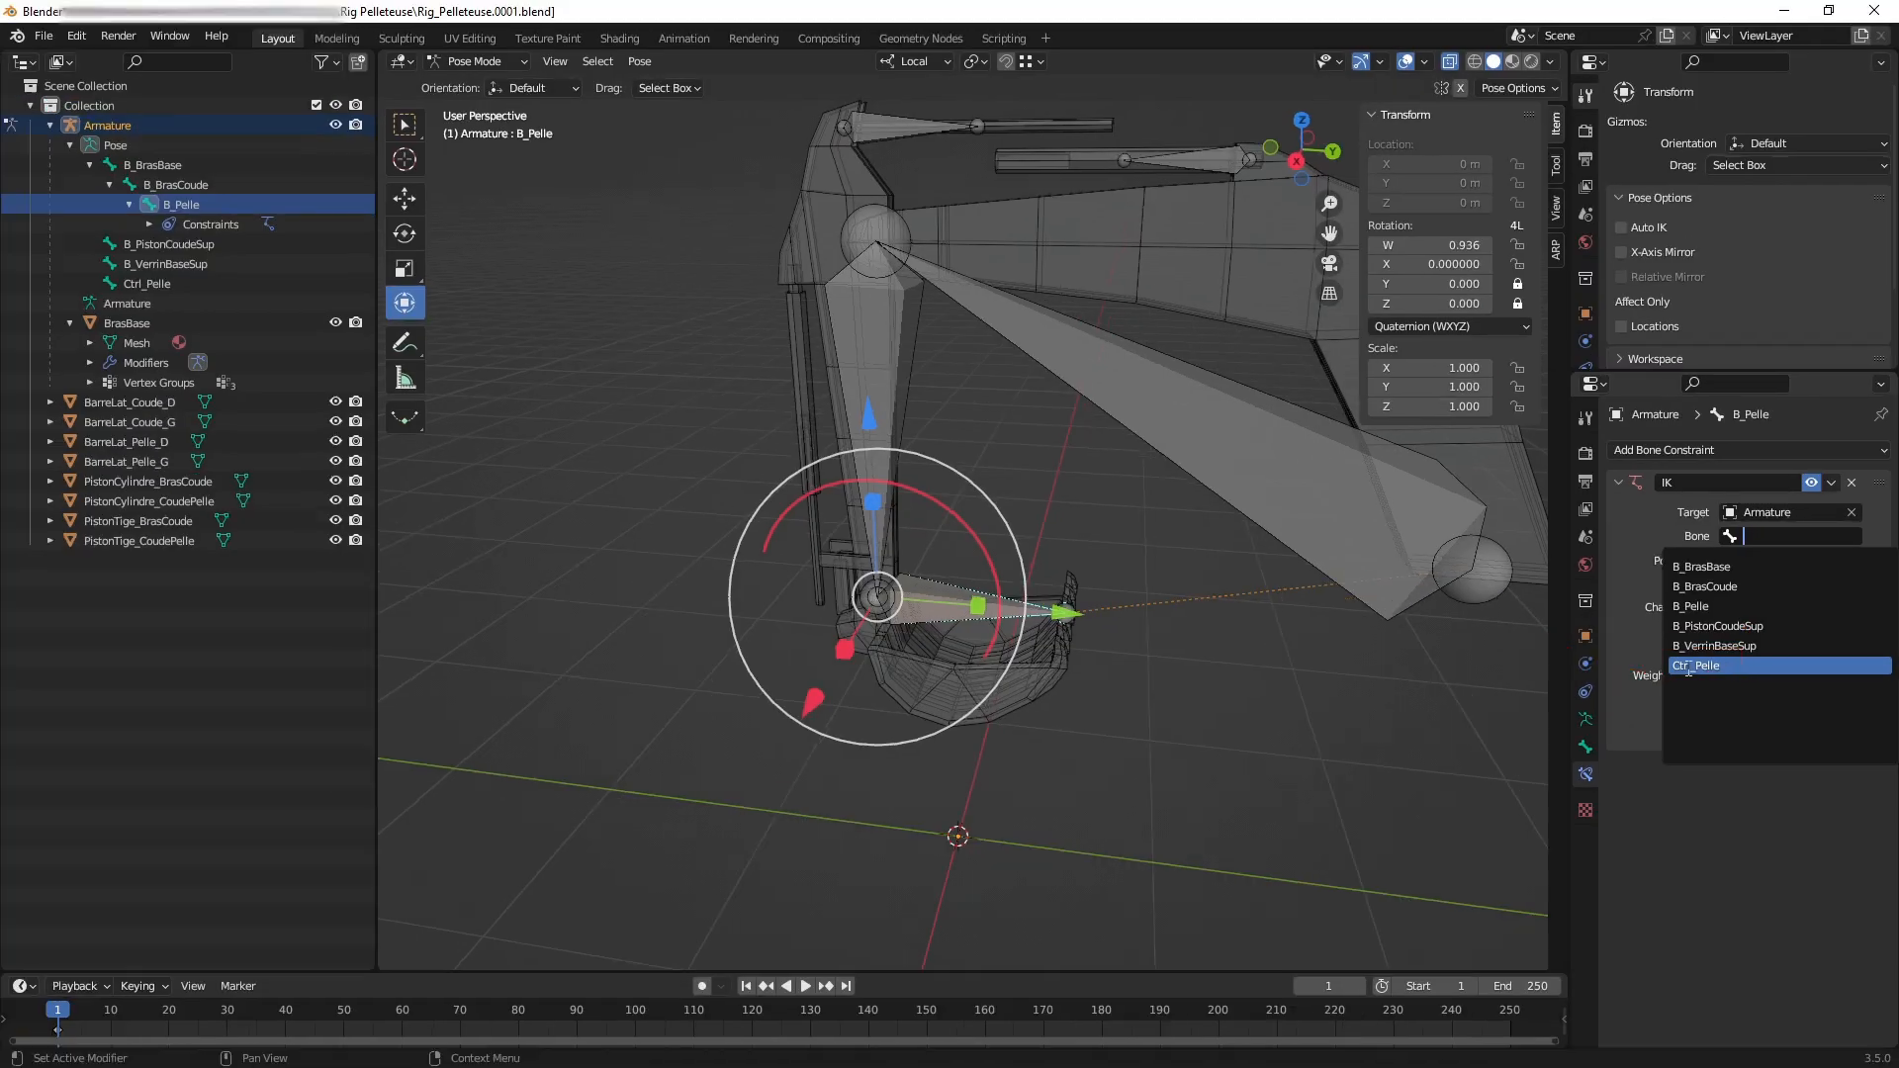
left_click(1494, 669)
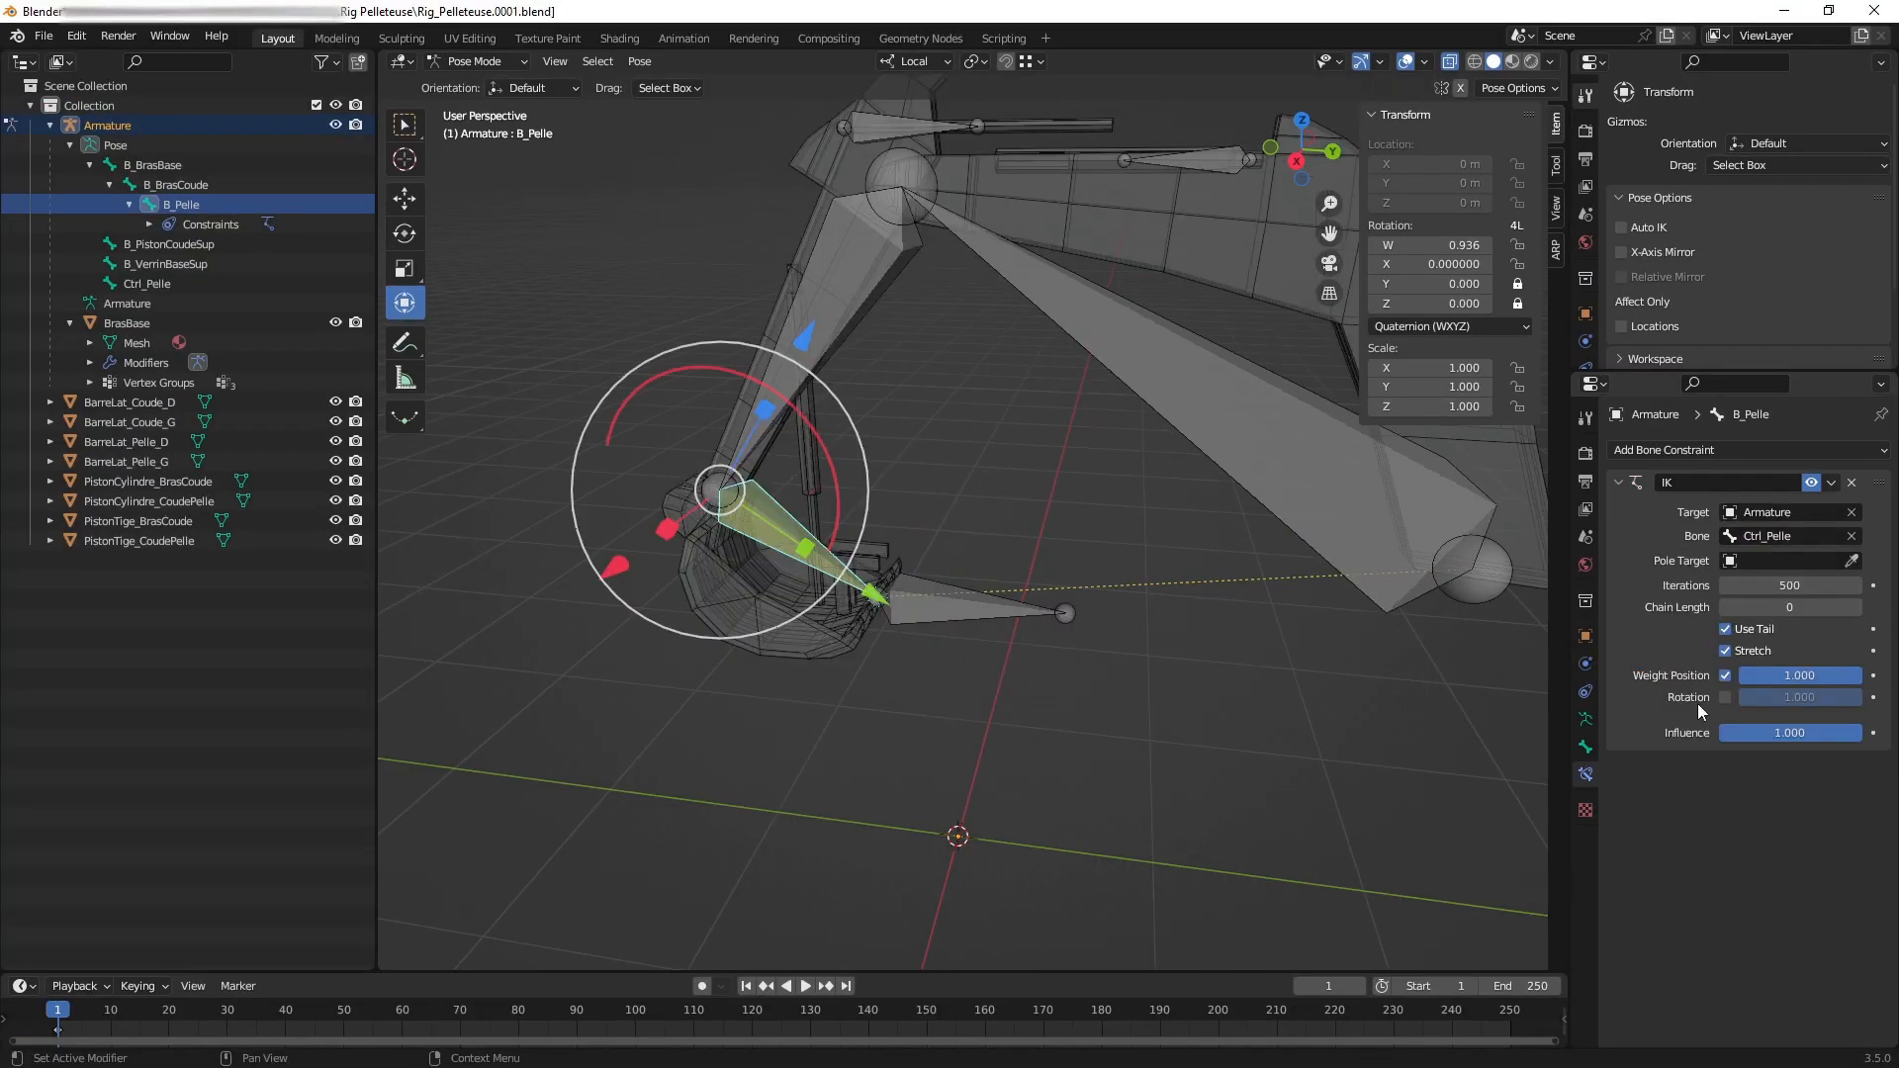
Try moving Ctrl_Pelle with its local X axis excluded to test the IK, and undo the move.
middle_click_drag(1017, 549, 1001, 596)
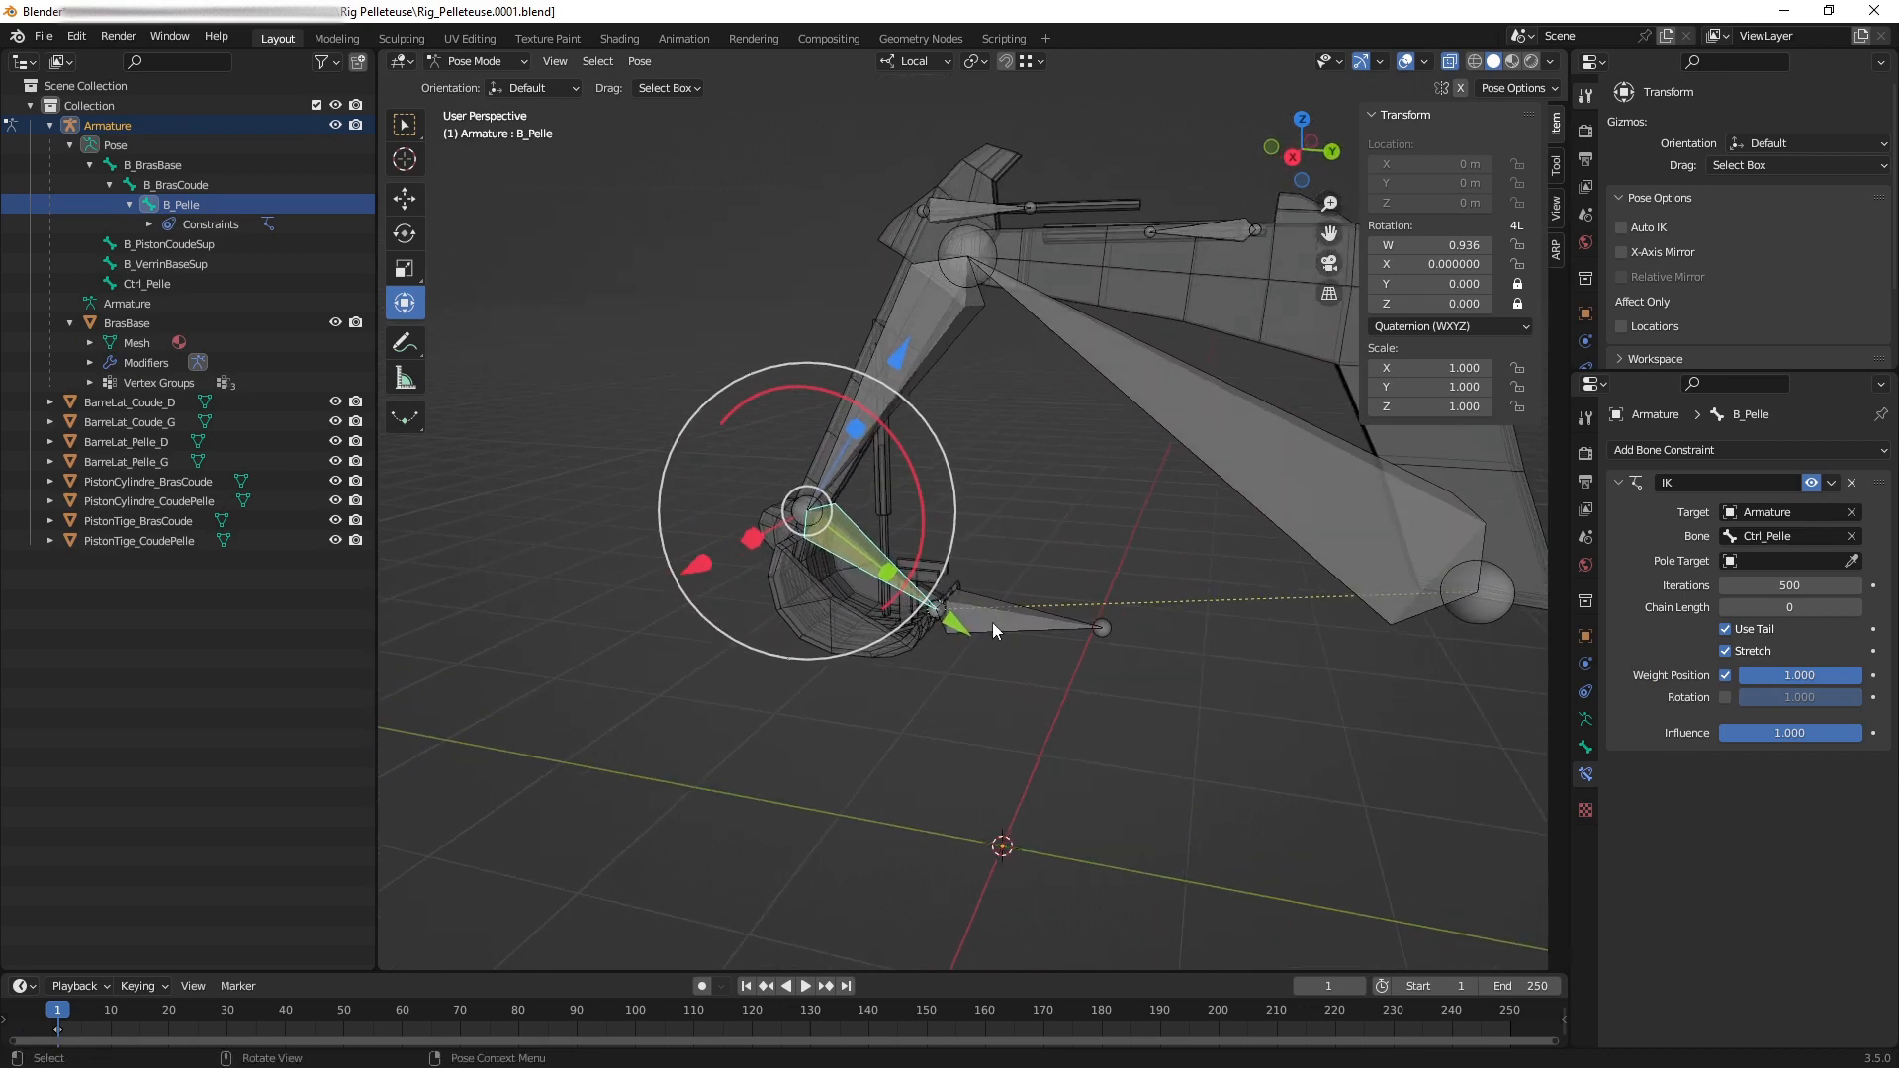
left_click(993, 621)
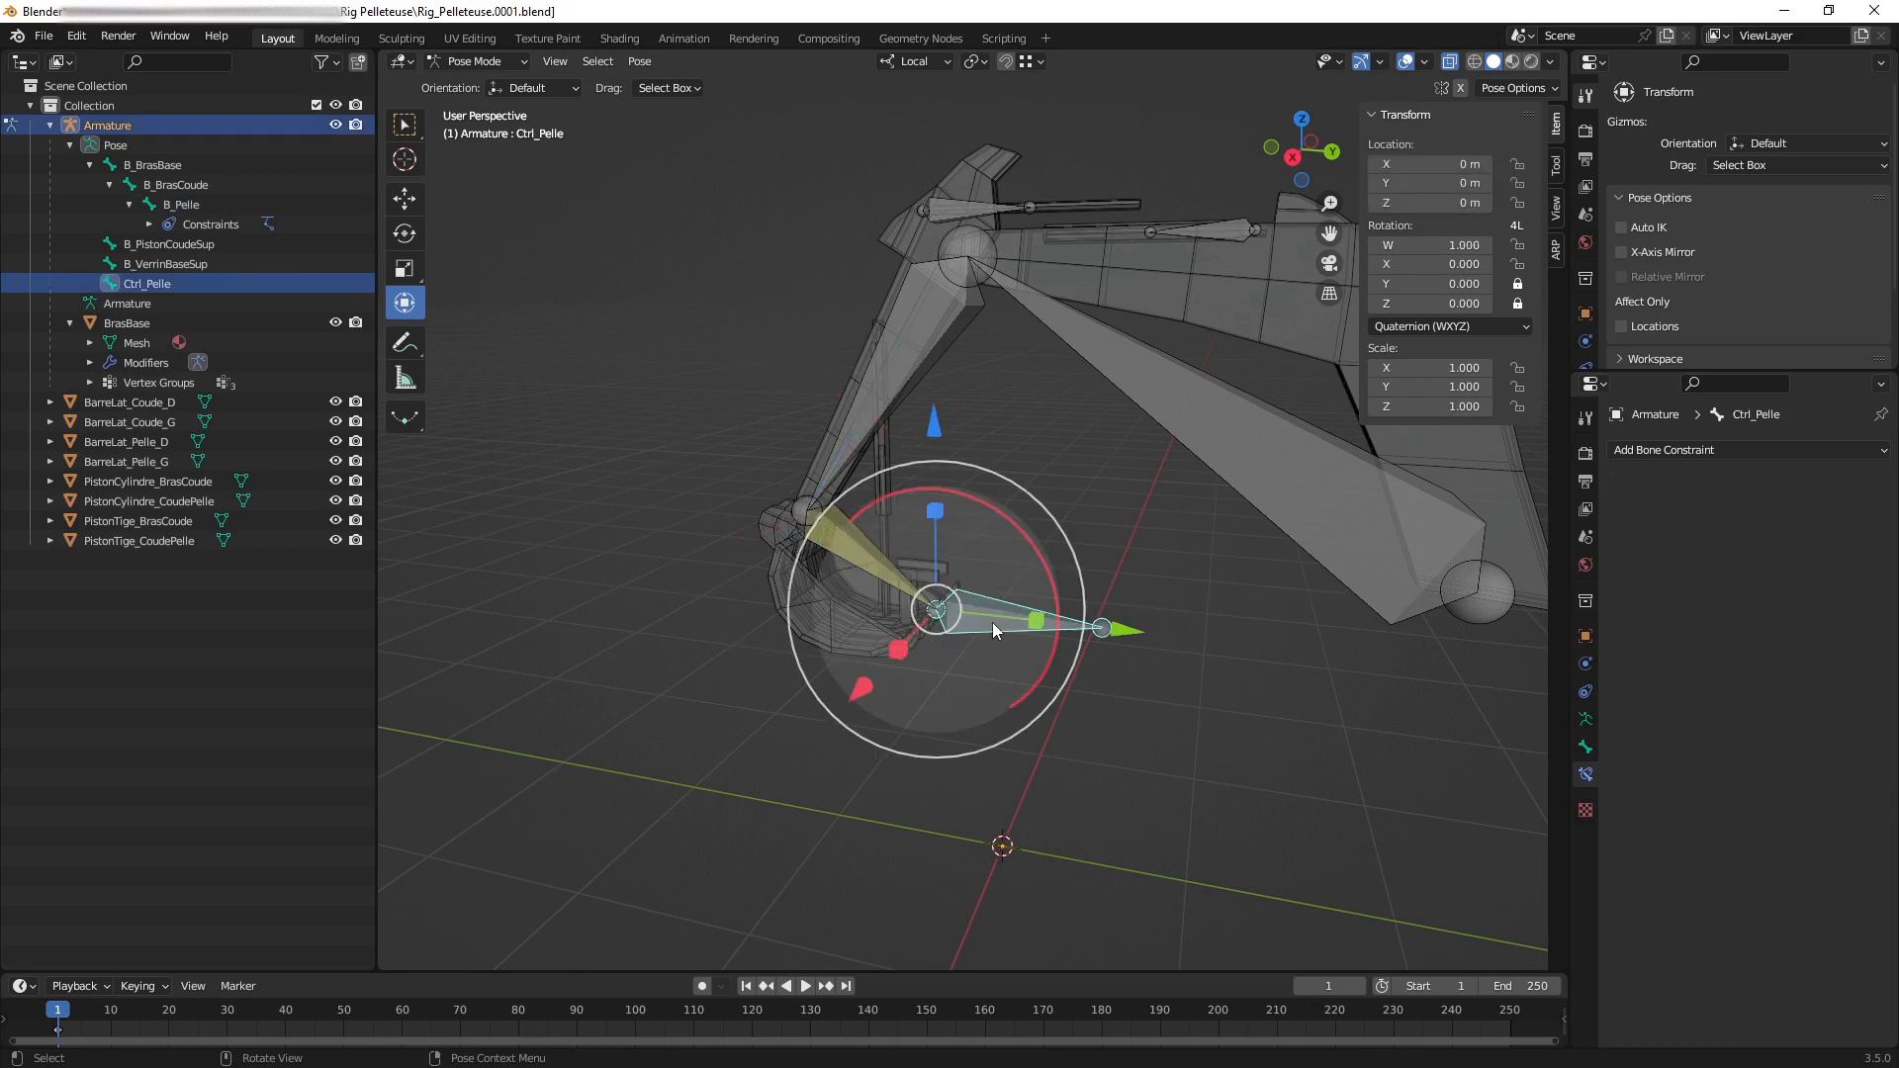
middle_click_drag(988, 607, 948, 613)
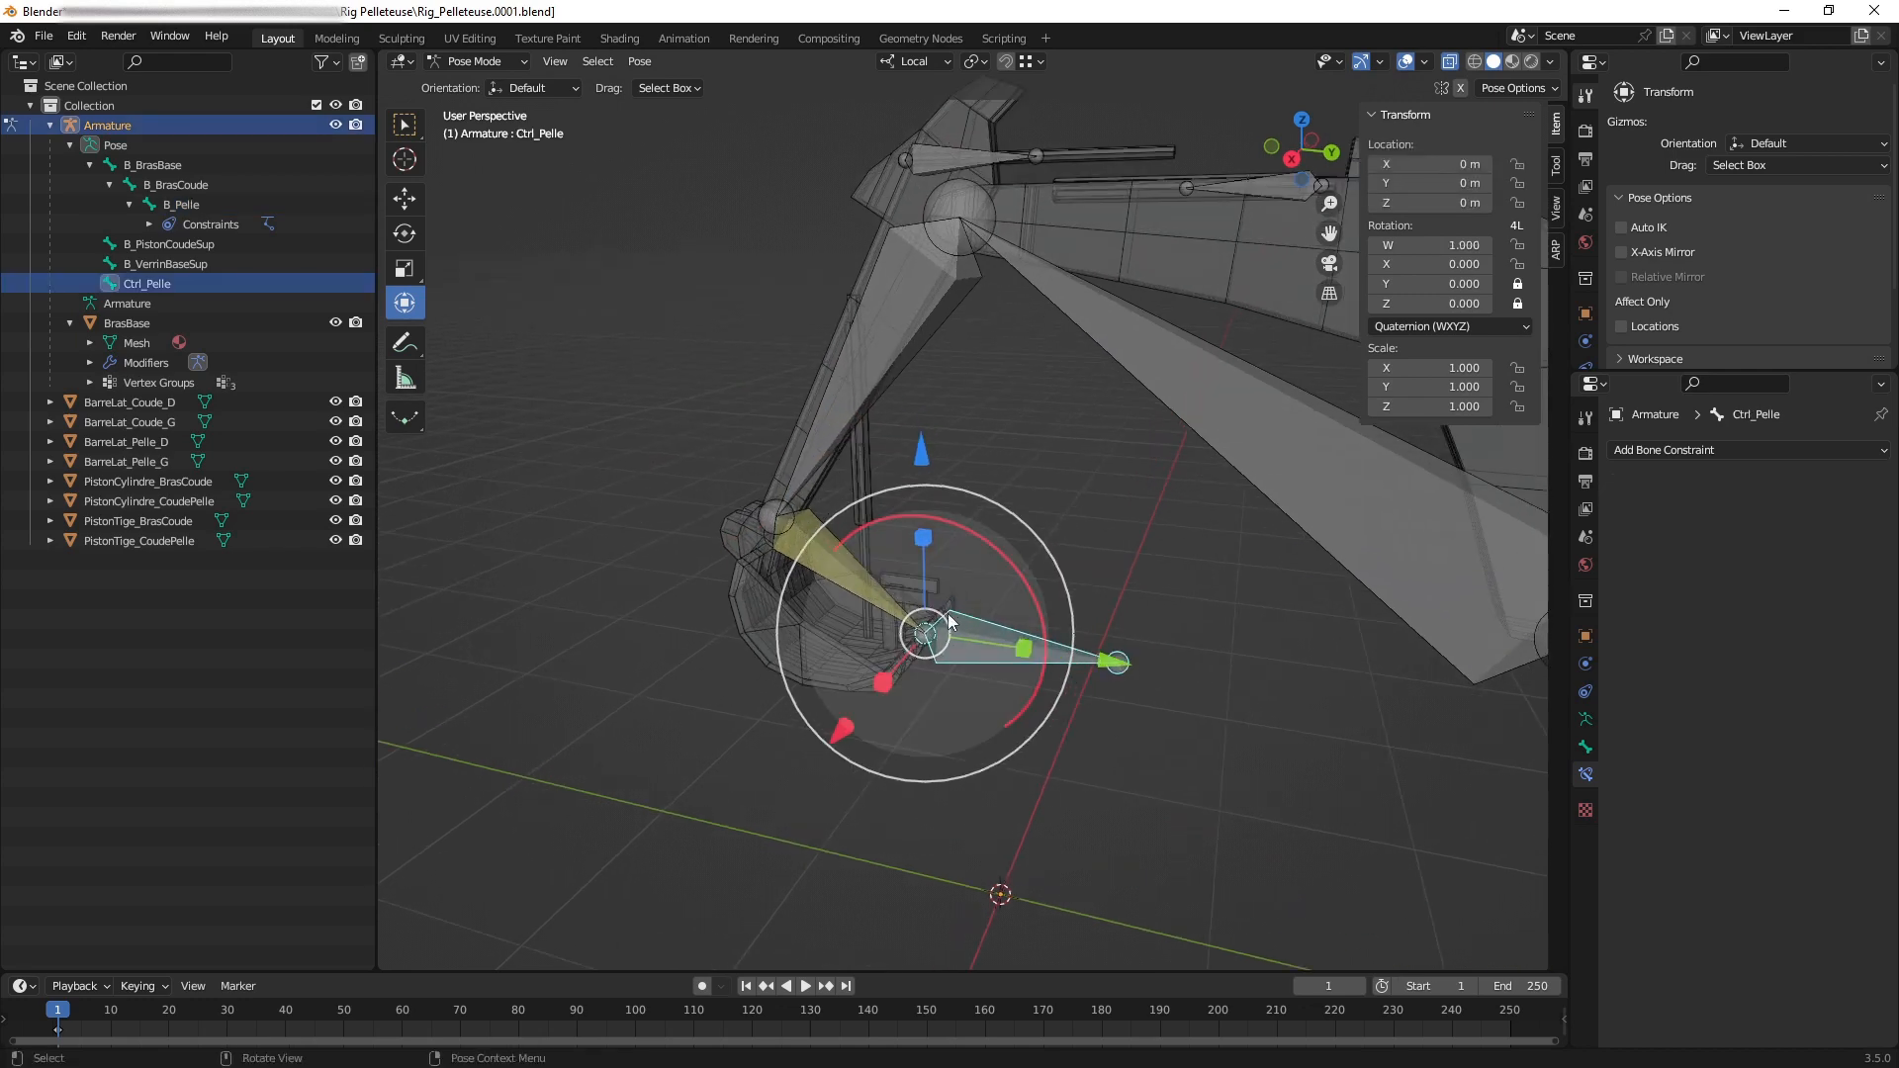
key("g")
key("shift+x")
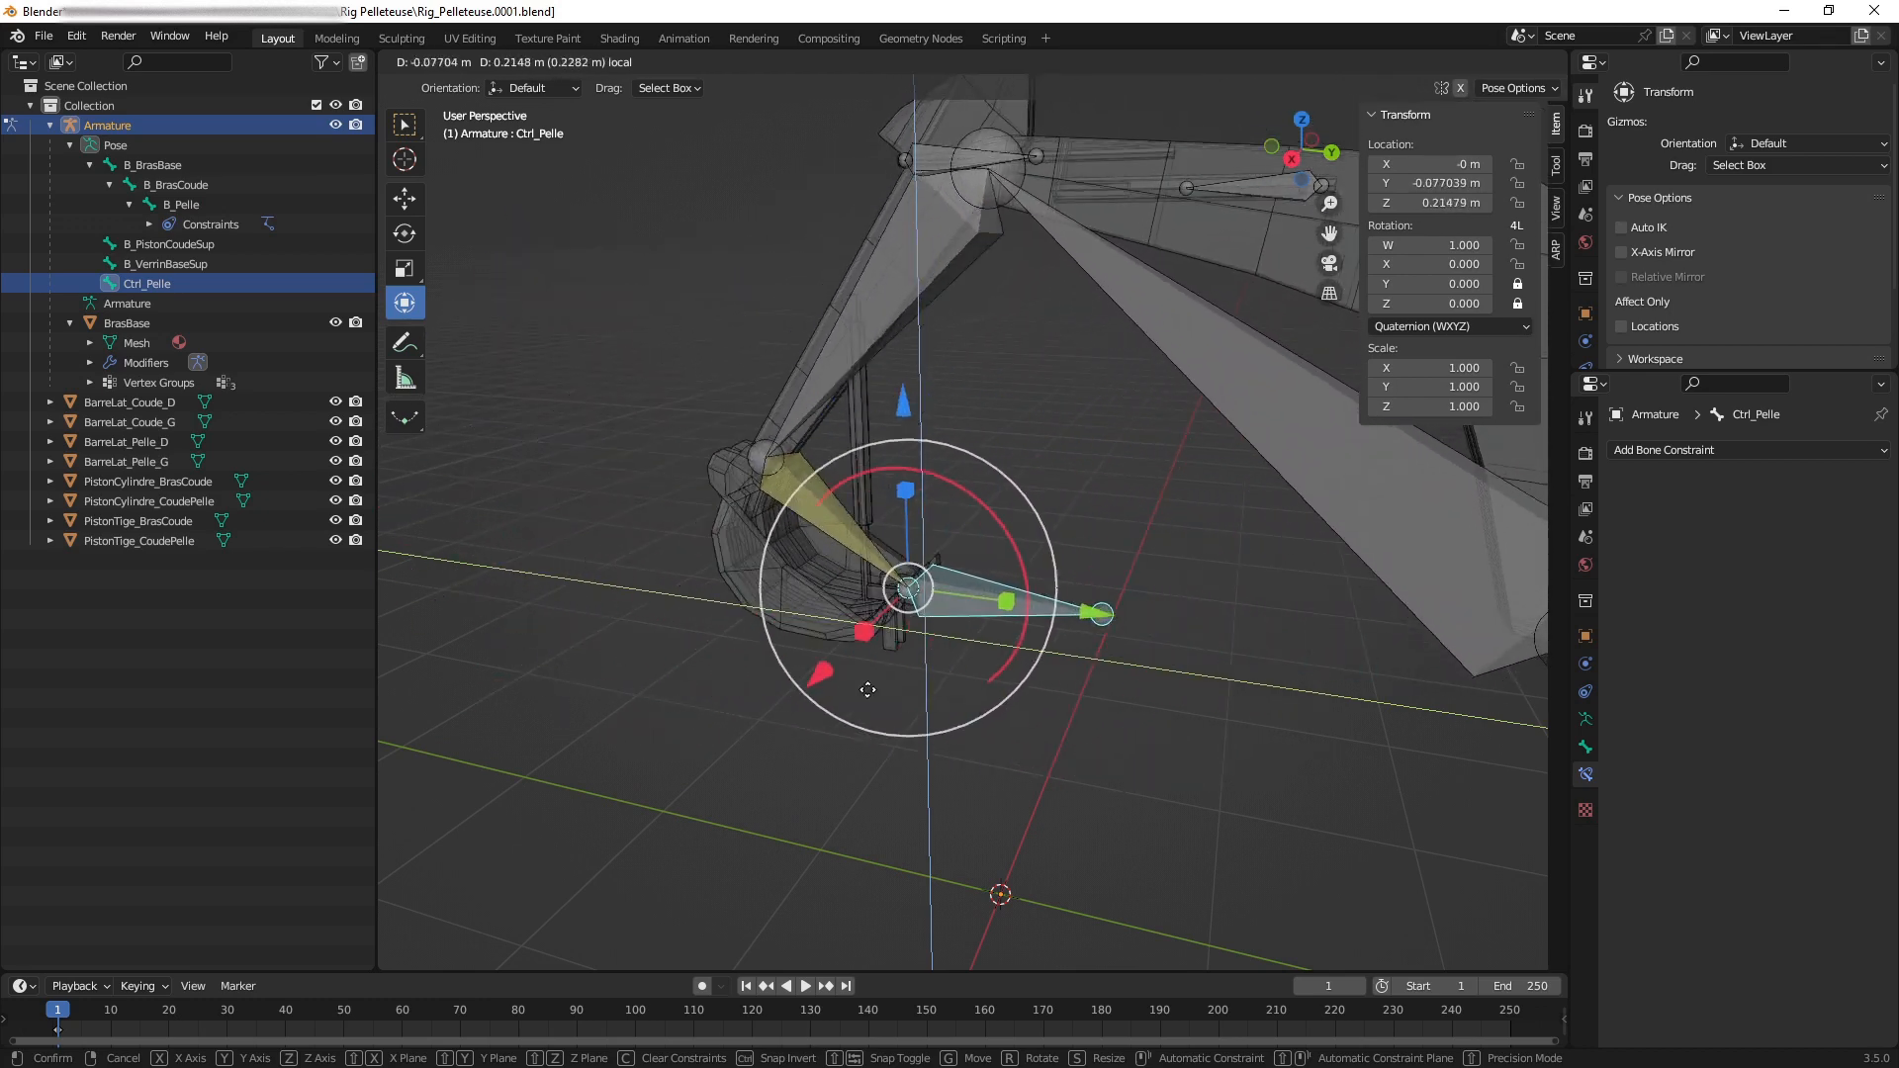
left_click(966, 705)
key("ctrl+z")
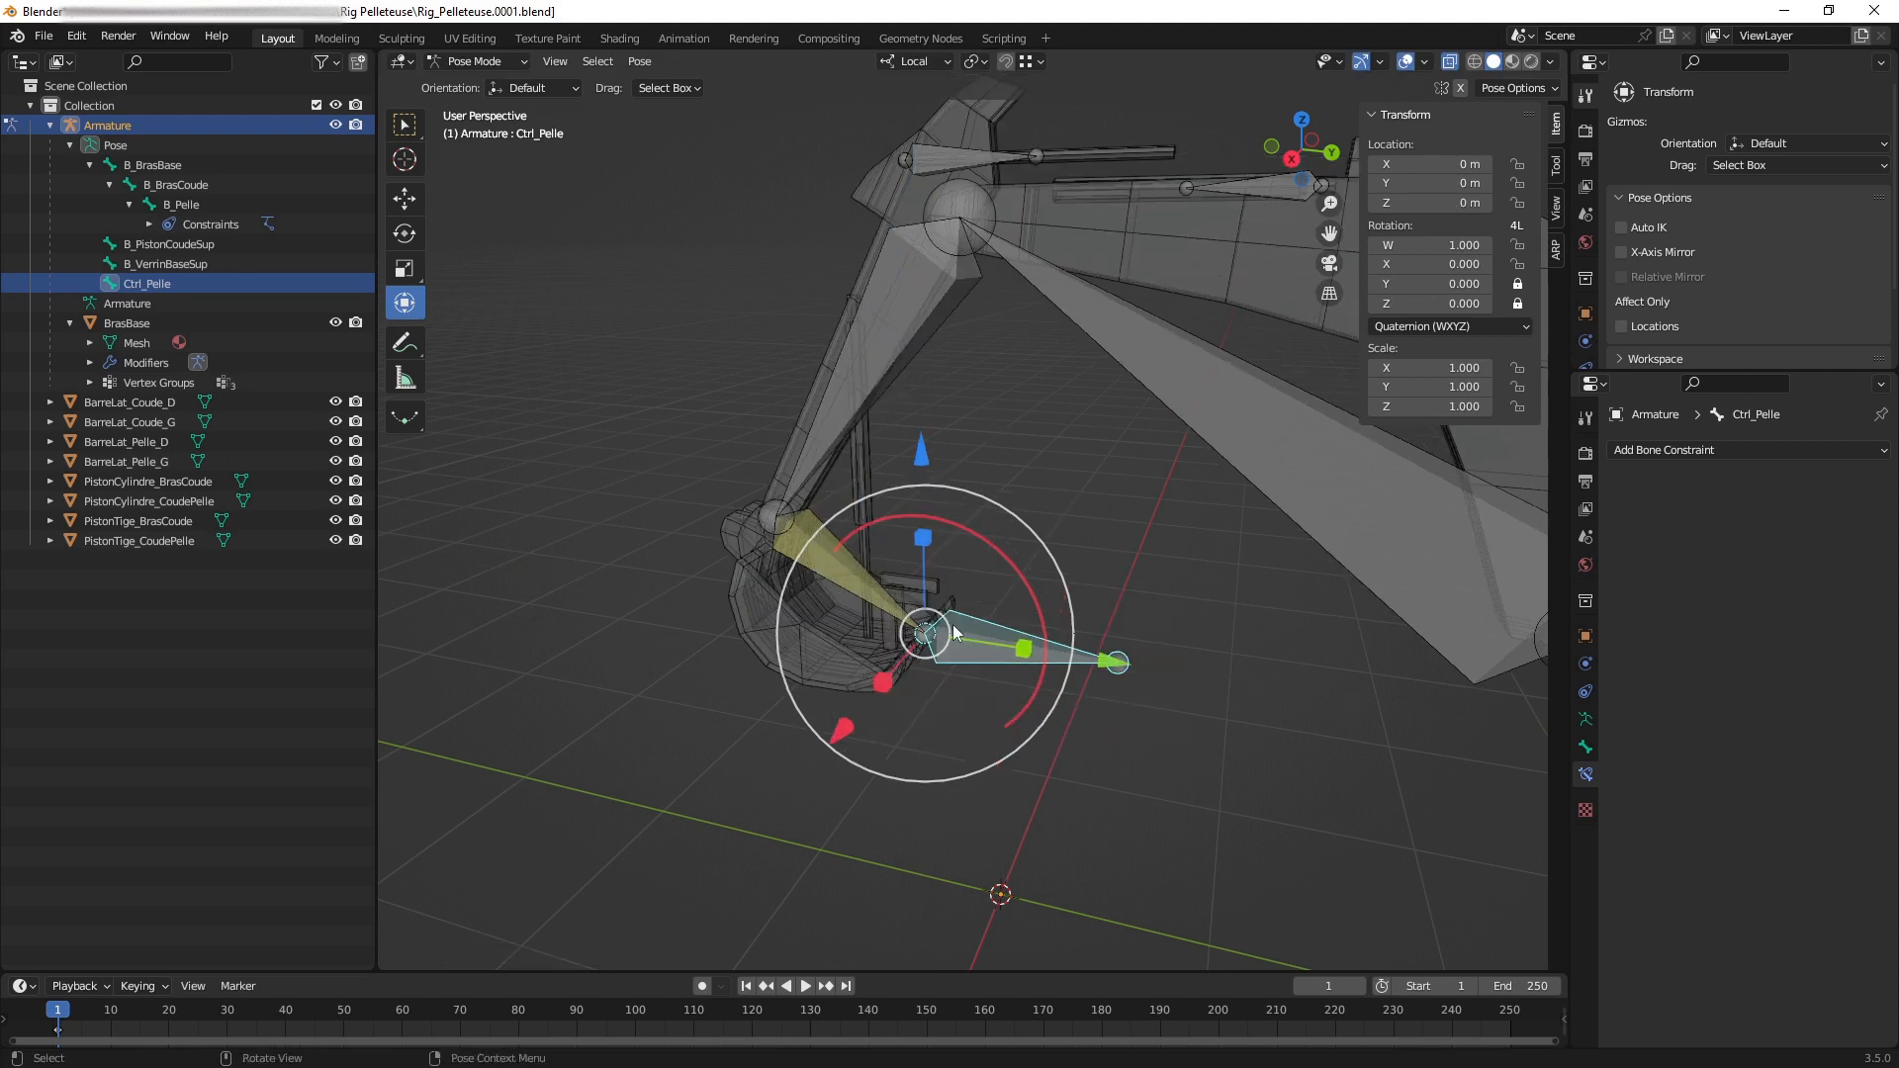
Disable Use Tail in the IK constraint of the B_Pelle bone.
left_click(823, 550)
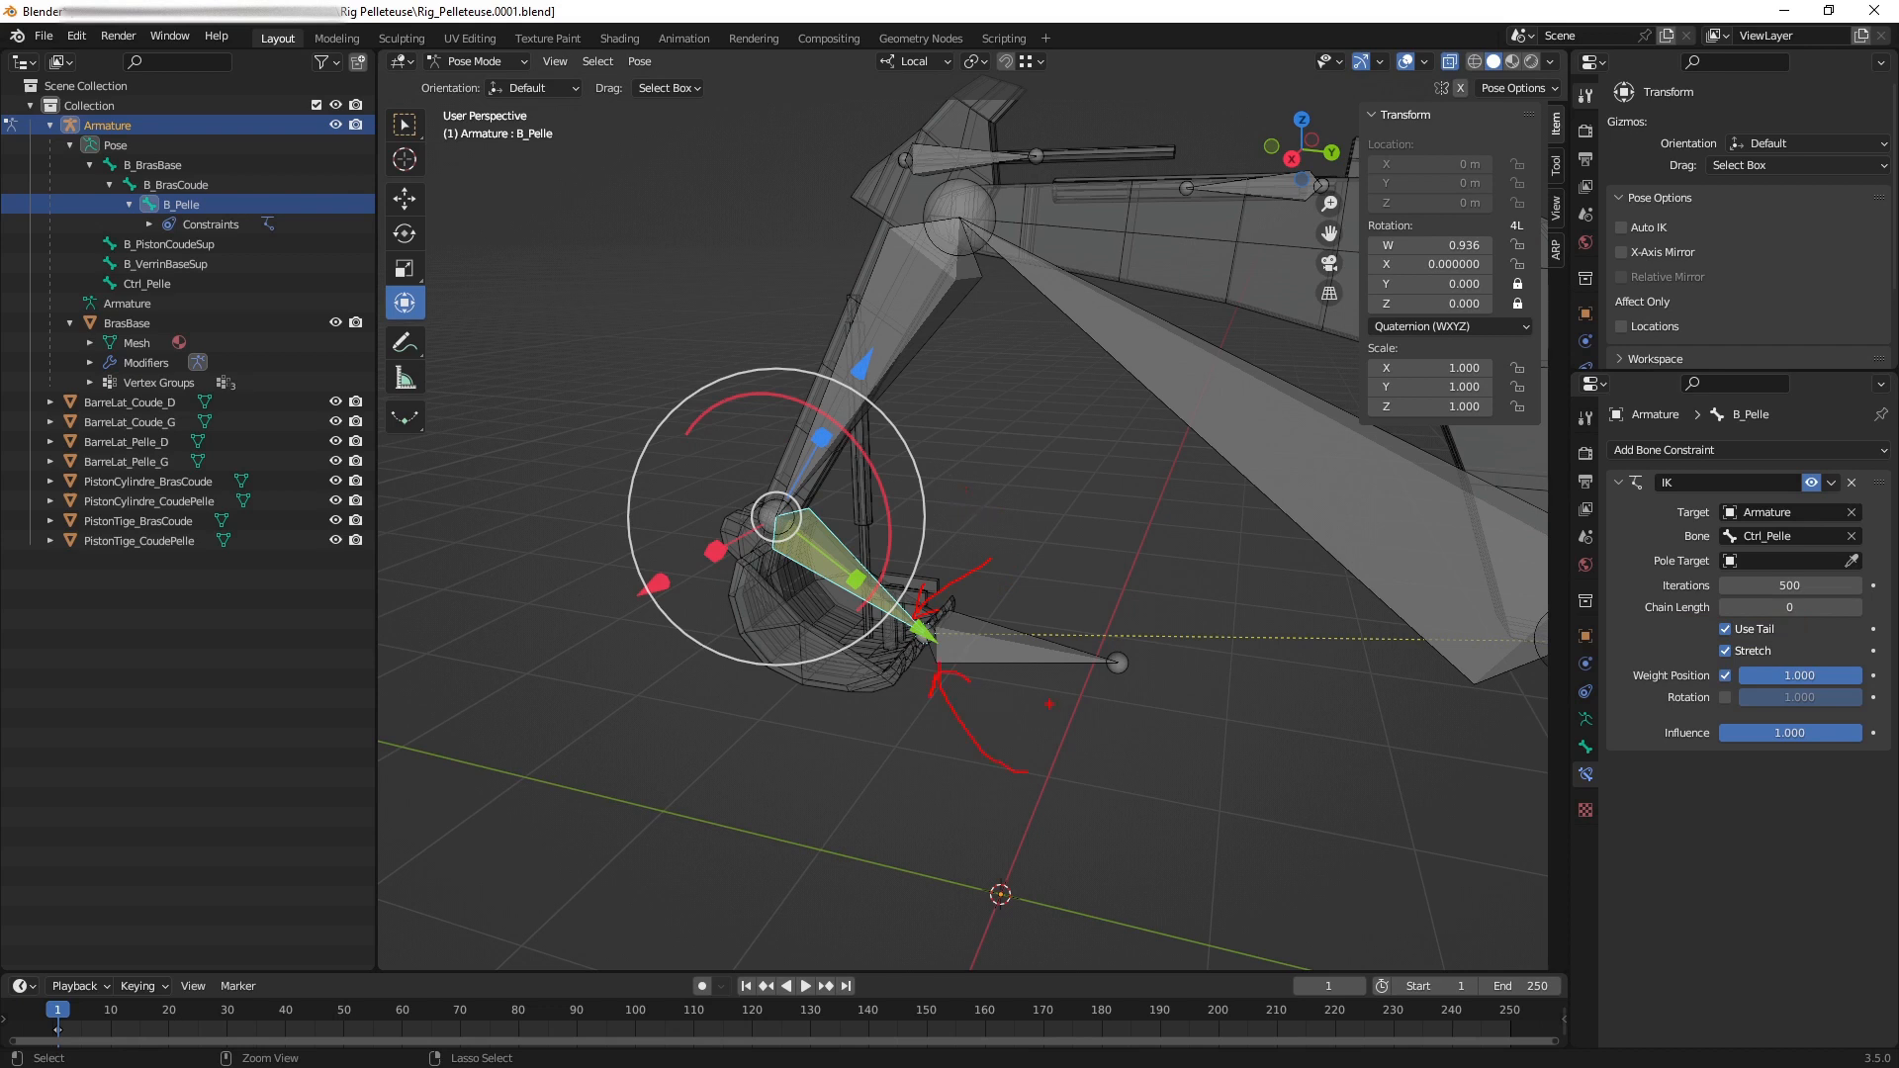
left_click(1727, 630)
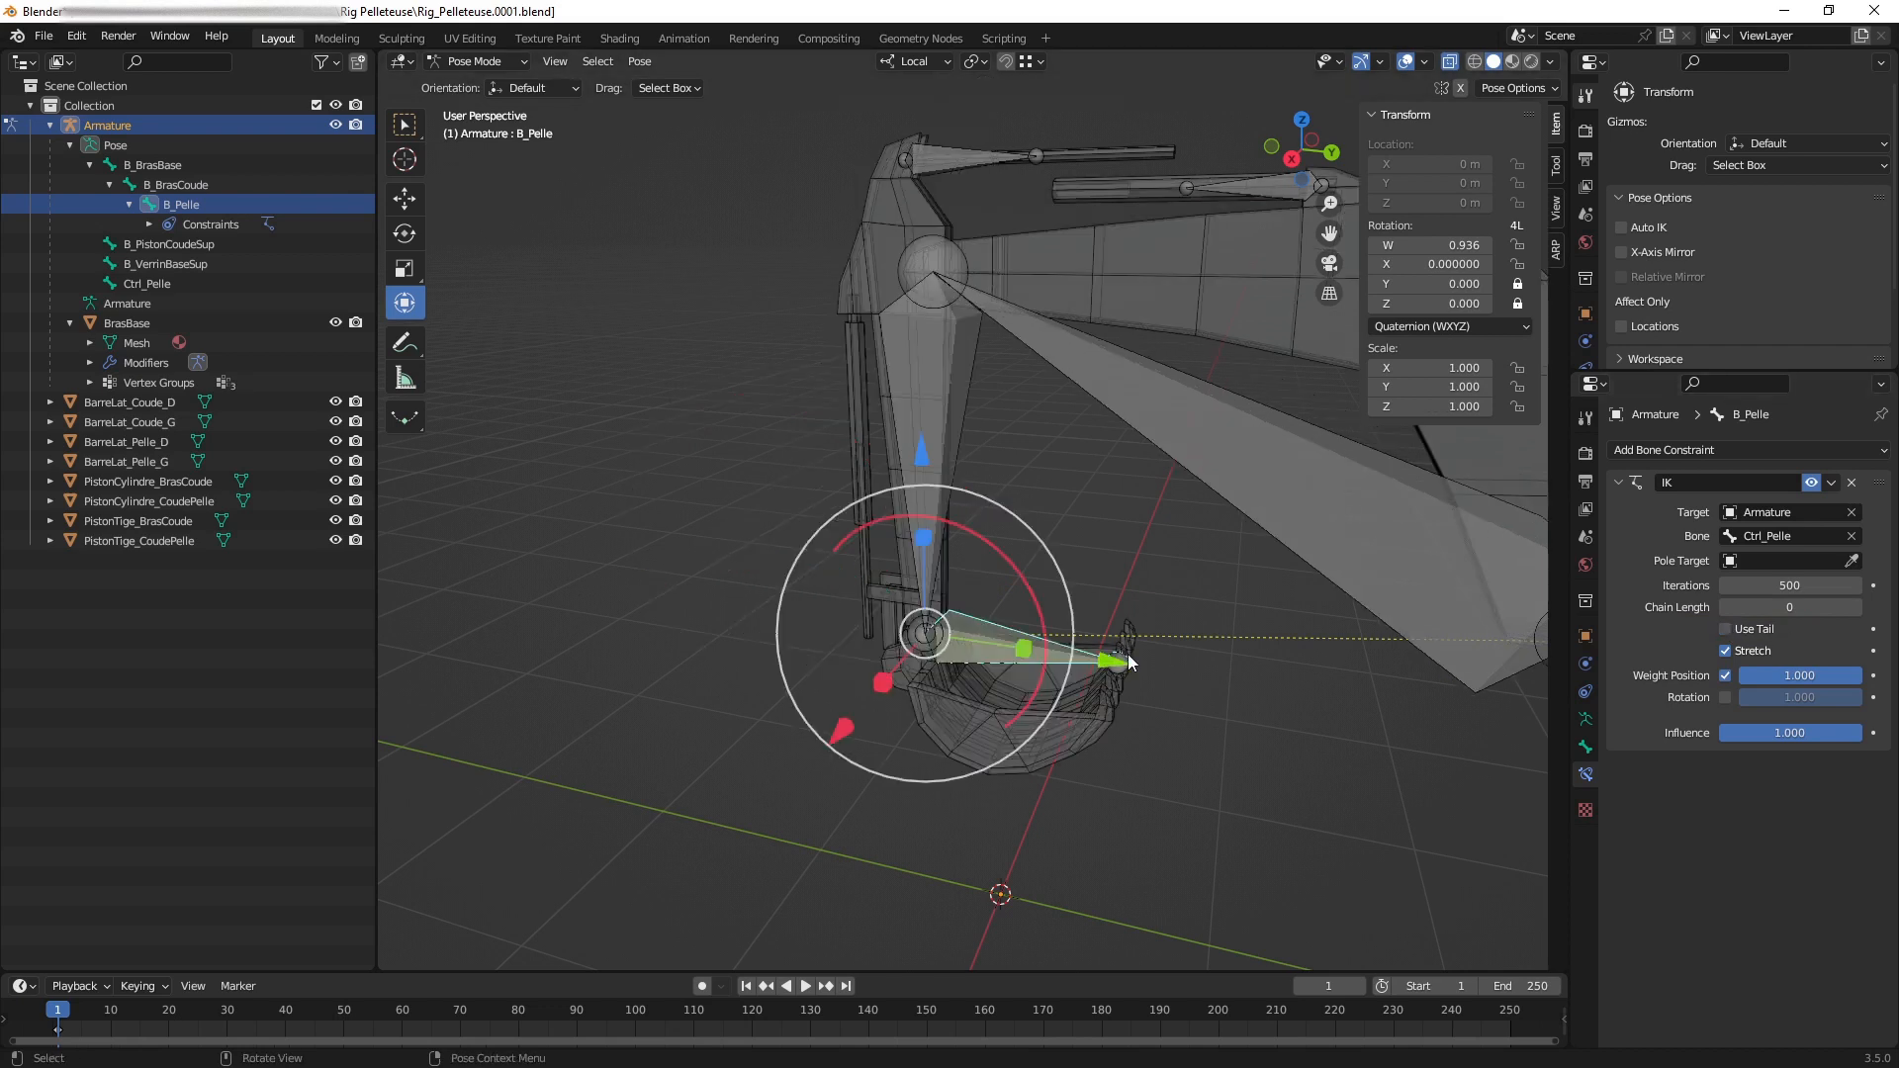
scroll(966, 674, "down", 2)
middle_click_drag(904, 555, 927, 546)
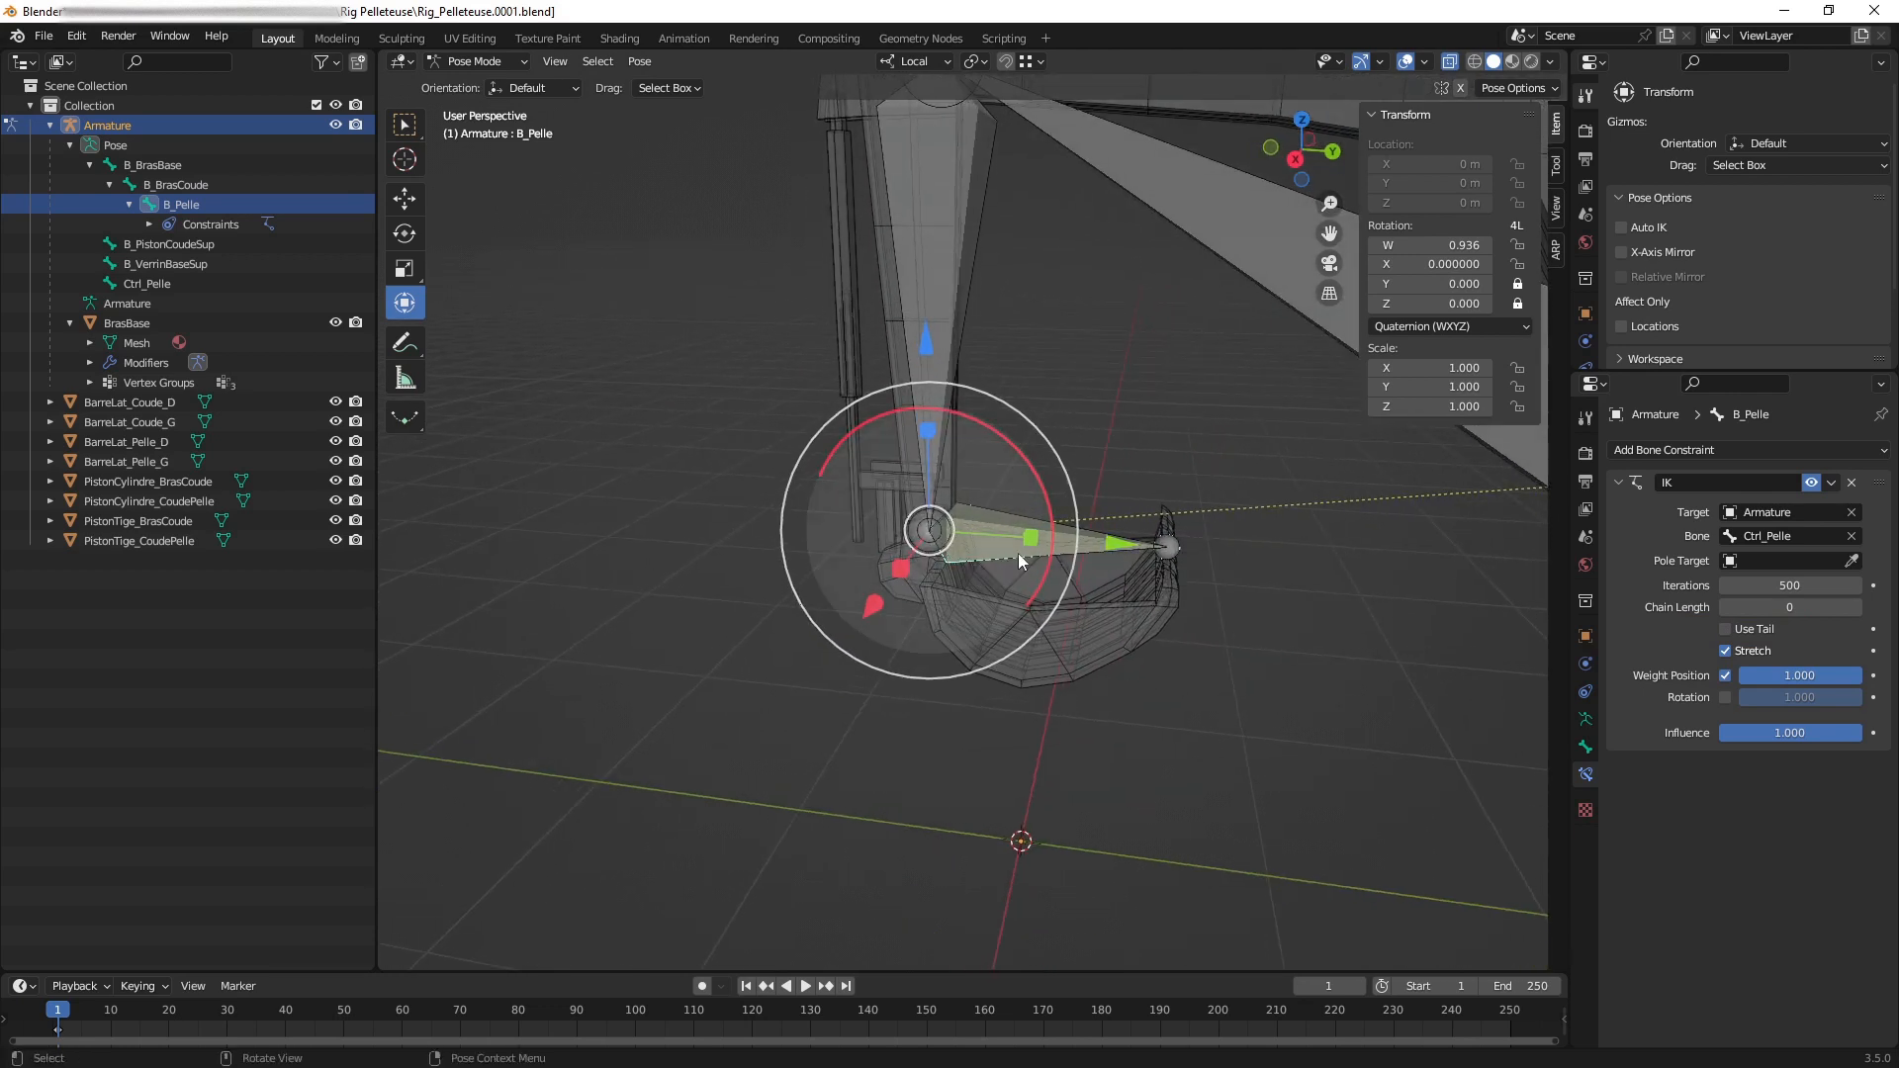
Move Ctrl_Pelle in its local YZ plane to test the arm with Use Tail off, and undo the move.
left_click(152, 283)
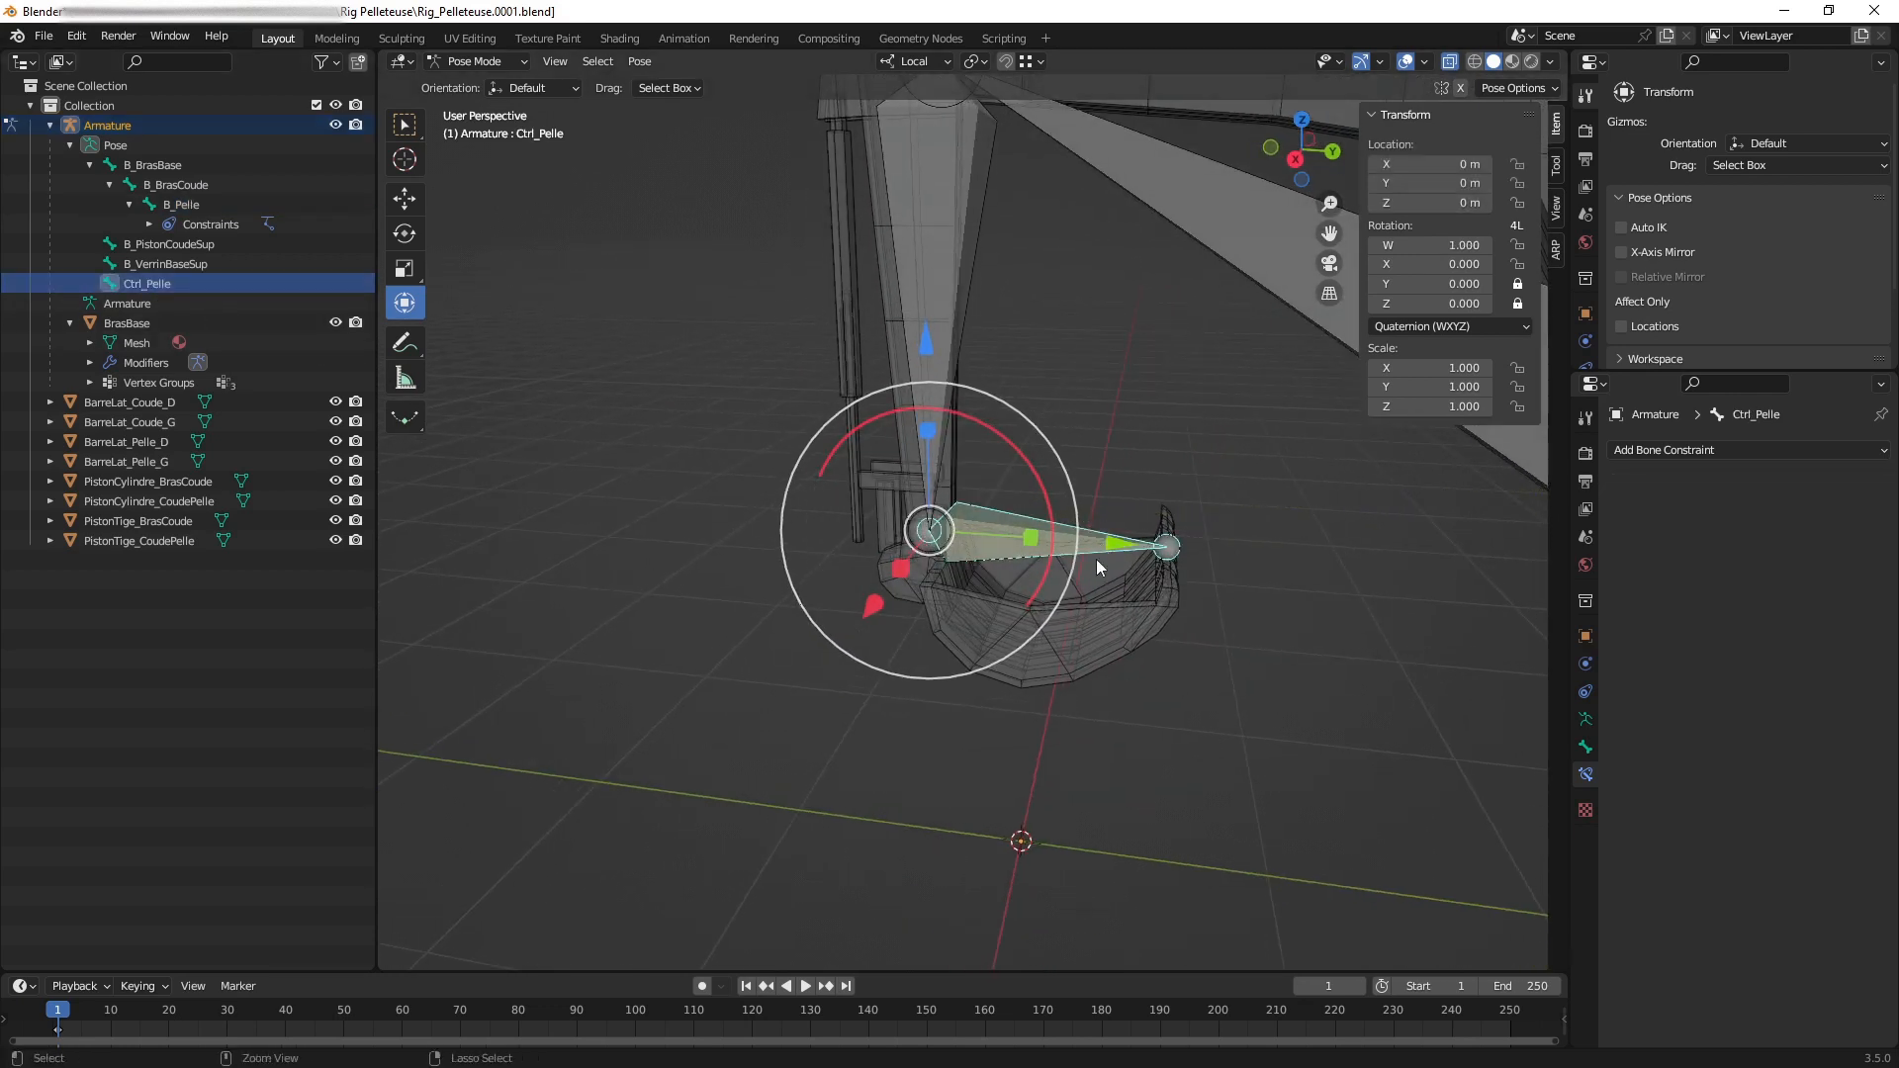
scroll(1096, 562, "down", 2)
middle_click_drag(1096, 624, 1082, 699, "shift")
key("g")
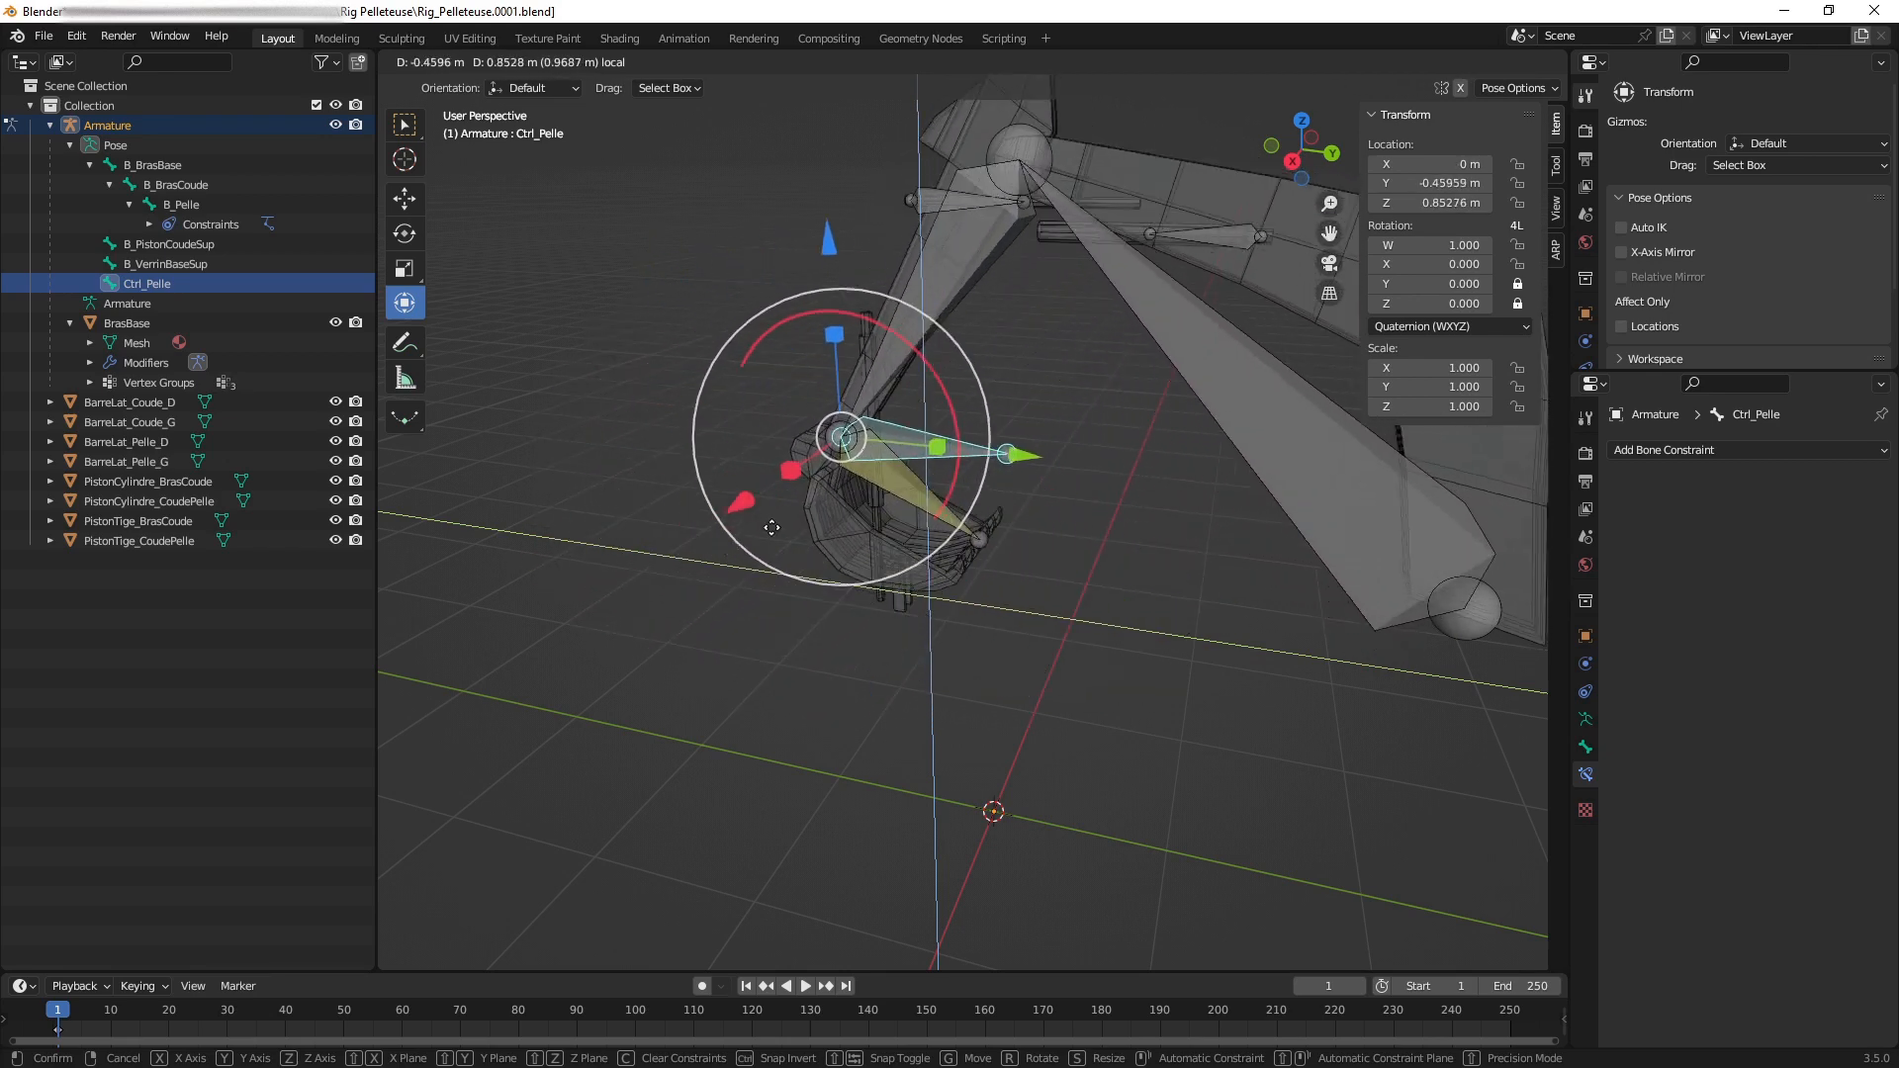
left_click(726, 614)
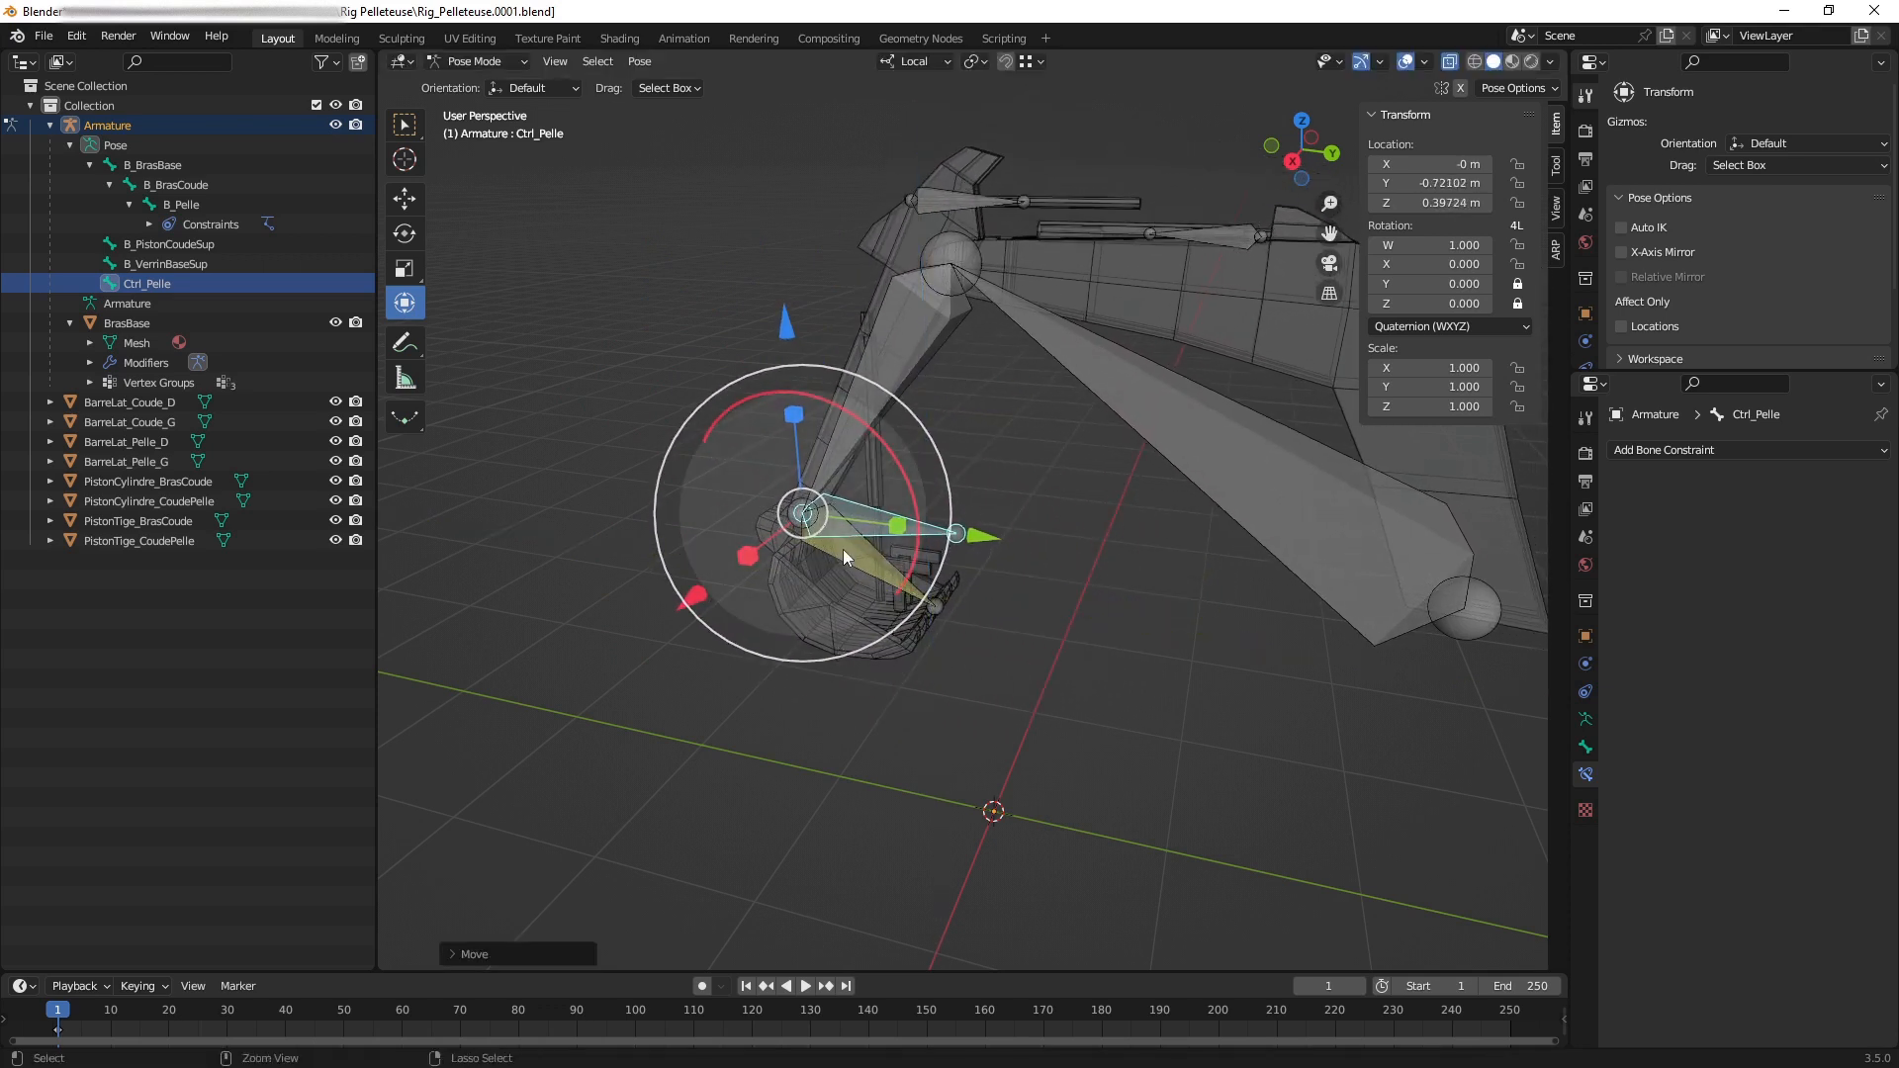
key("ctrl+z")
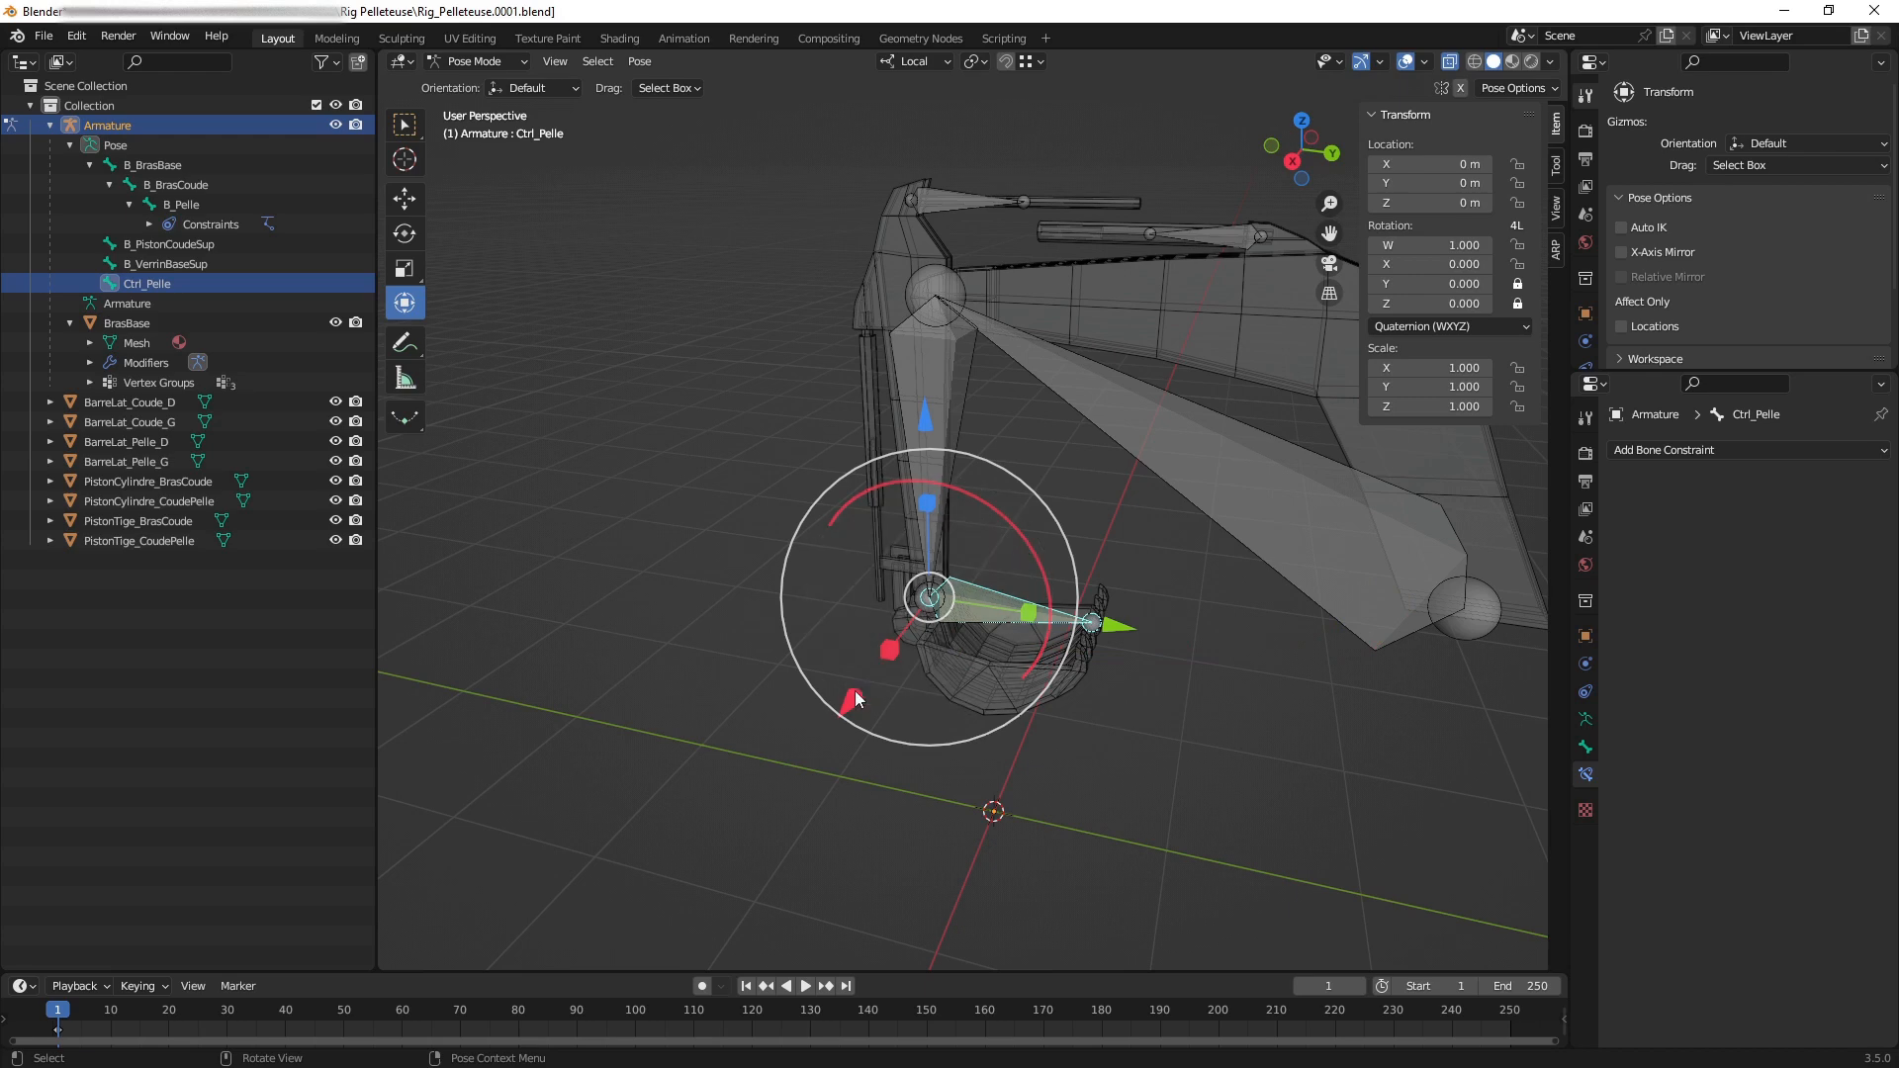
Move Ctrl_Pelle to about Y -1.24 m and Z 0.985 m, and rotate it around its local X axis to test the bucket.
key("g")
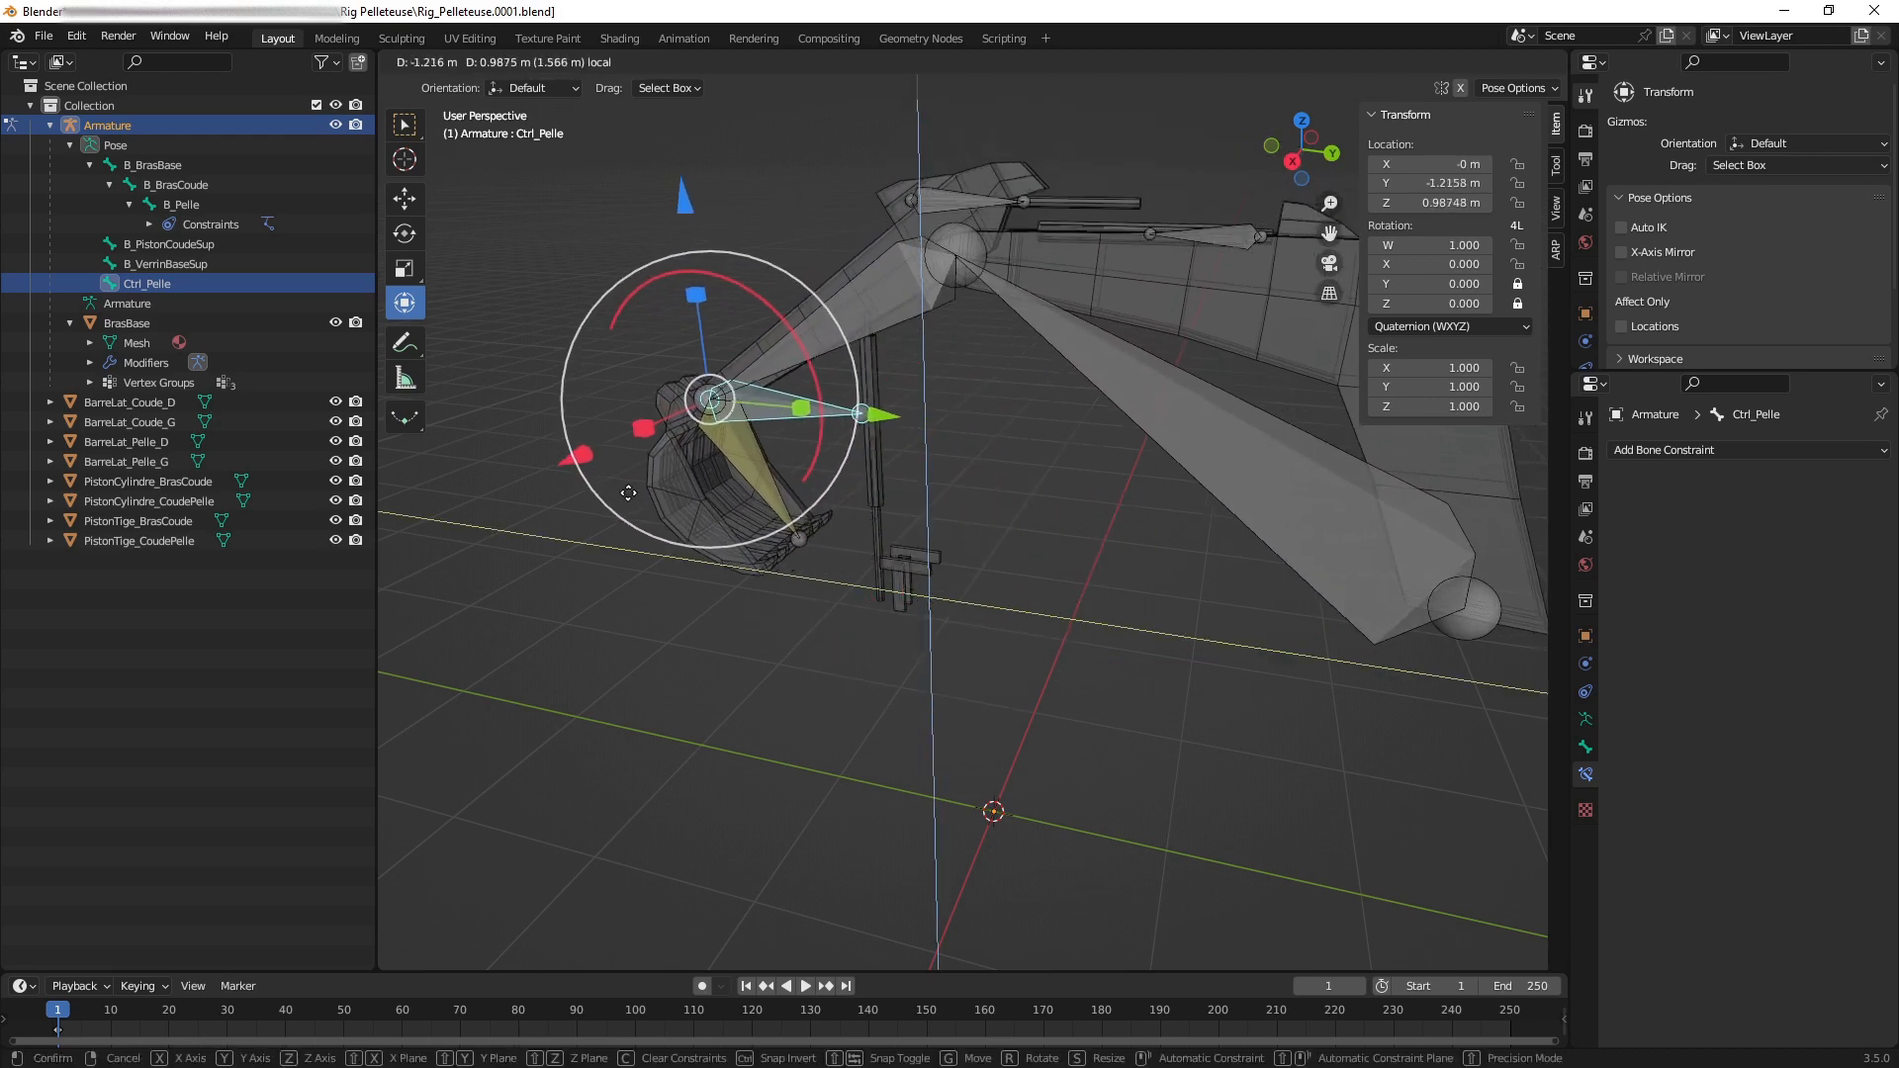
left_click(621, 490)
middle_click_drag(752, 500, 991, 590)
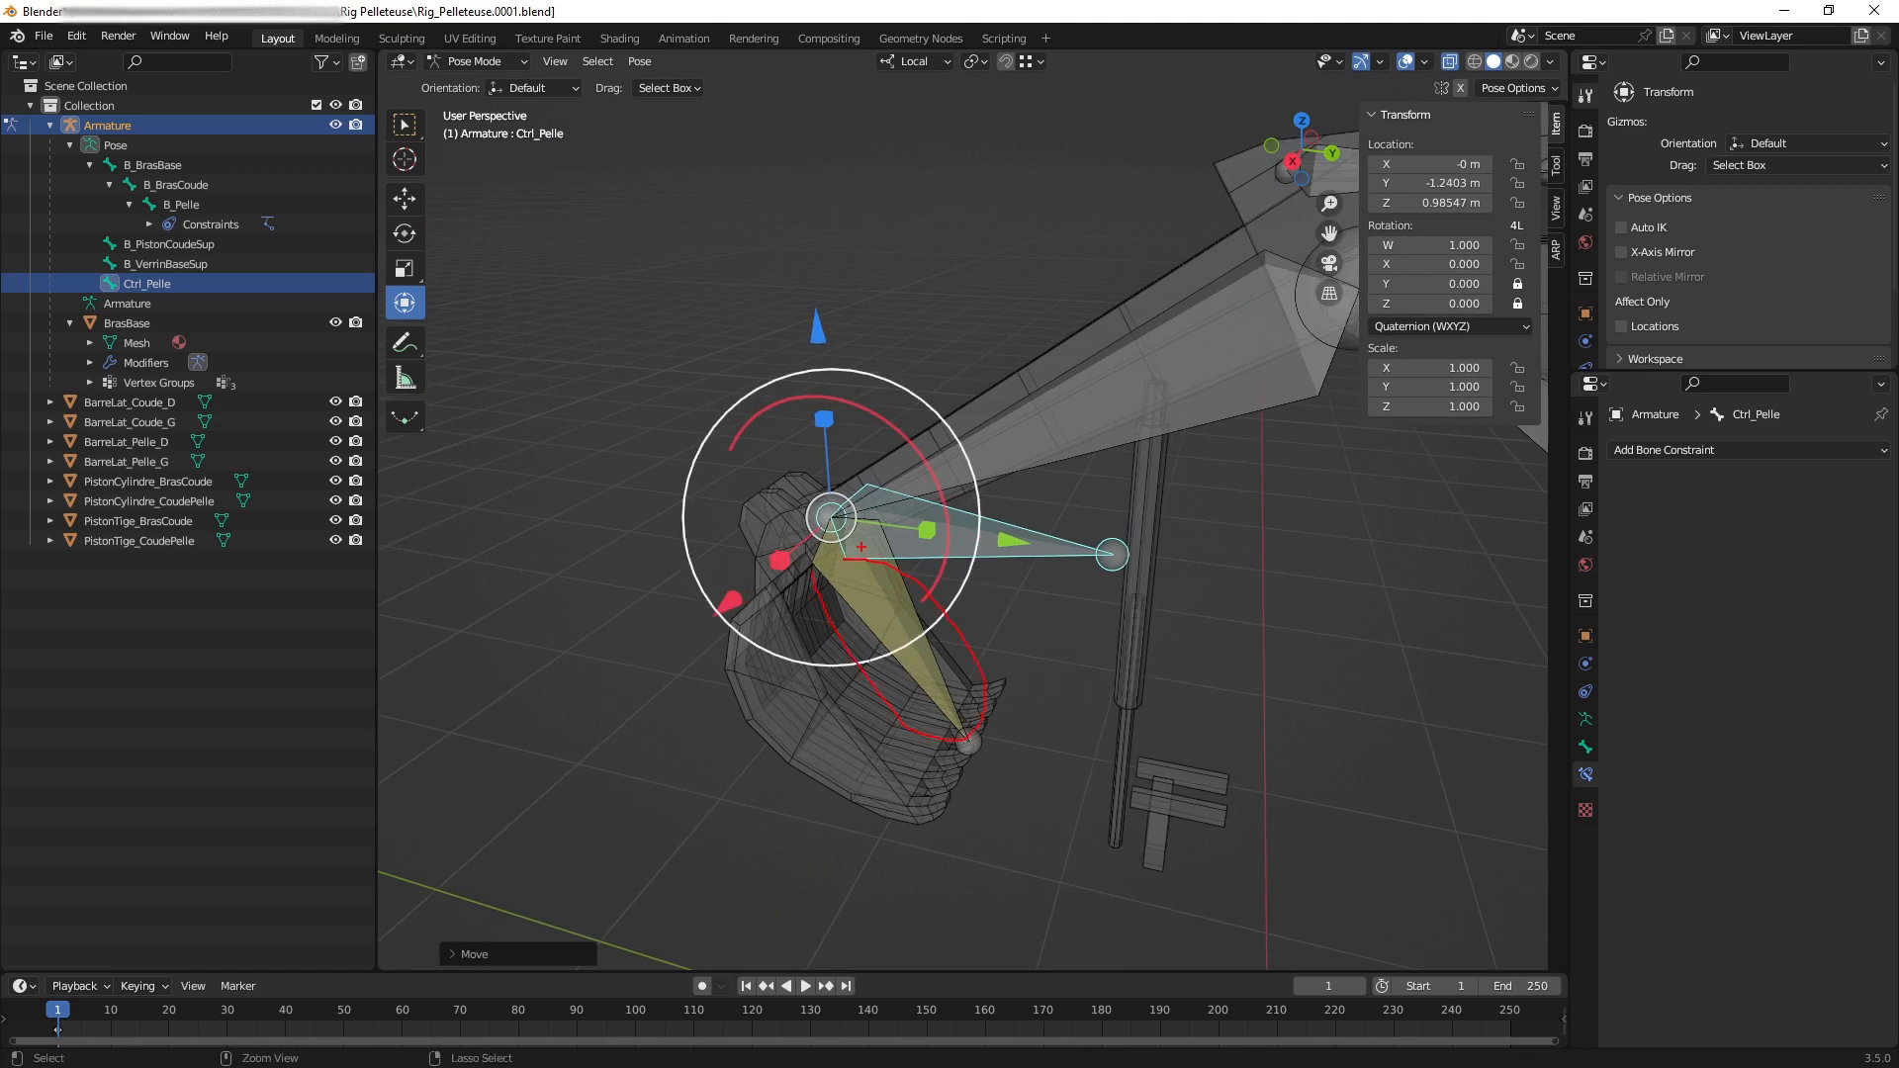
left_click_drag(861, 529, 1172, 557)
left_click_drag(904, 441, 908, 606)
middle_click_drag(908, 605, 881, 633)
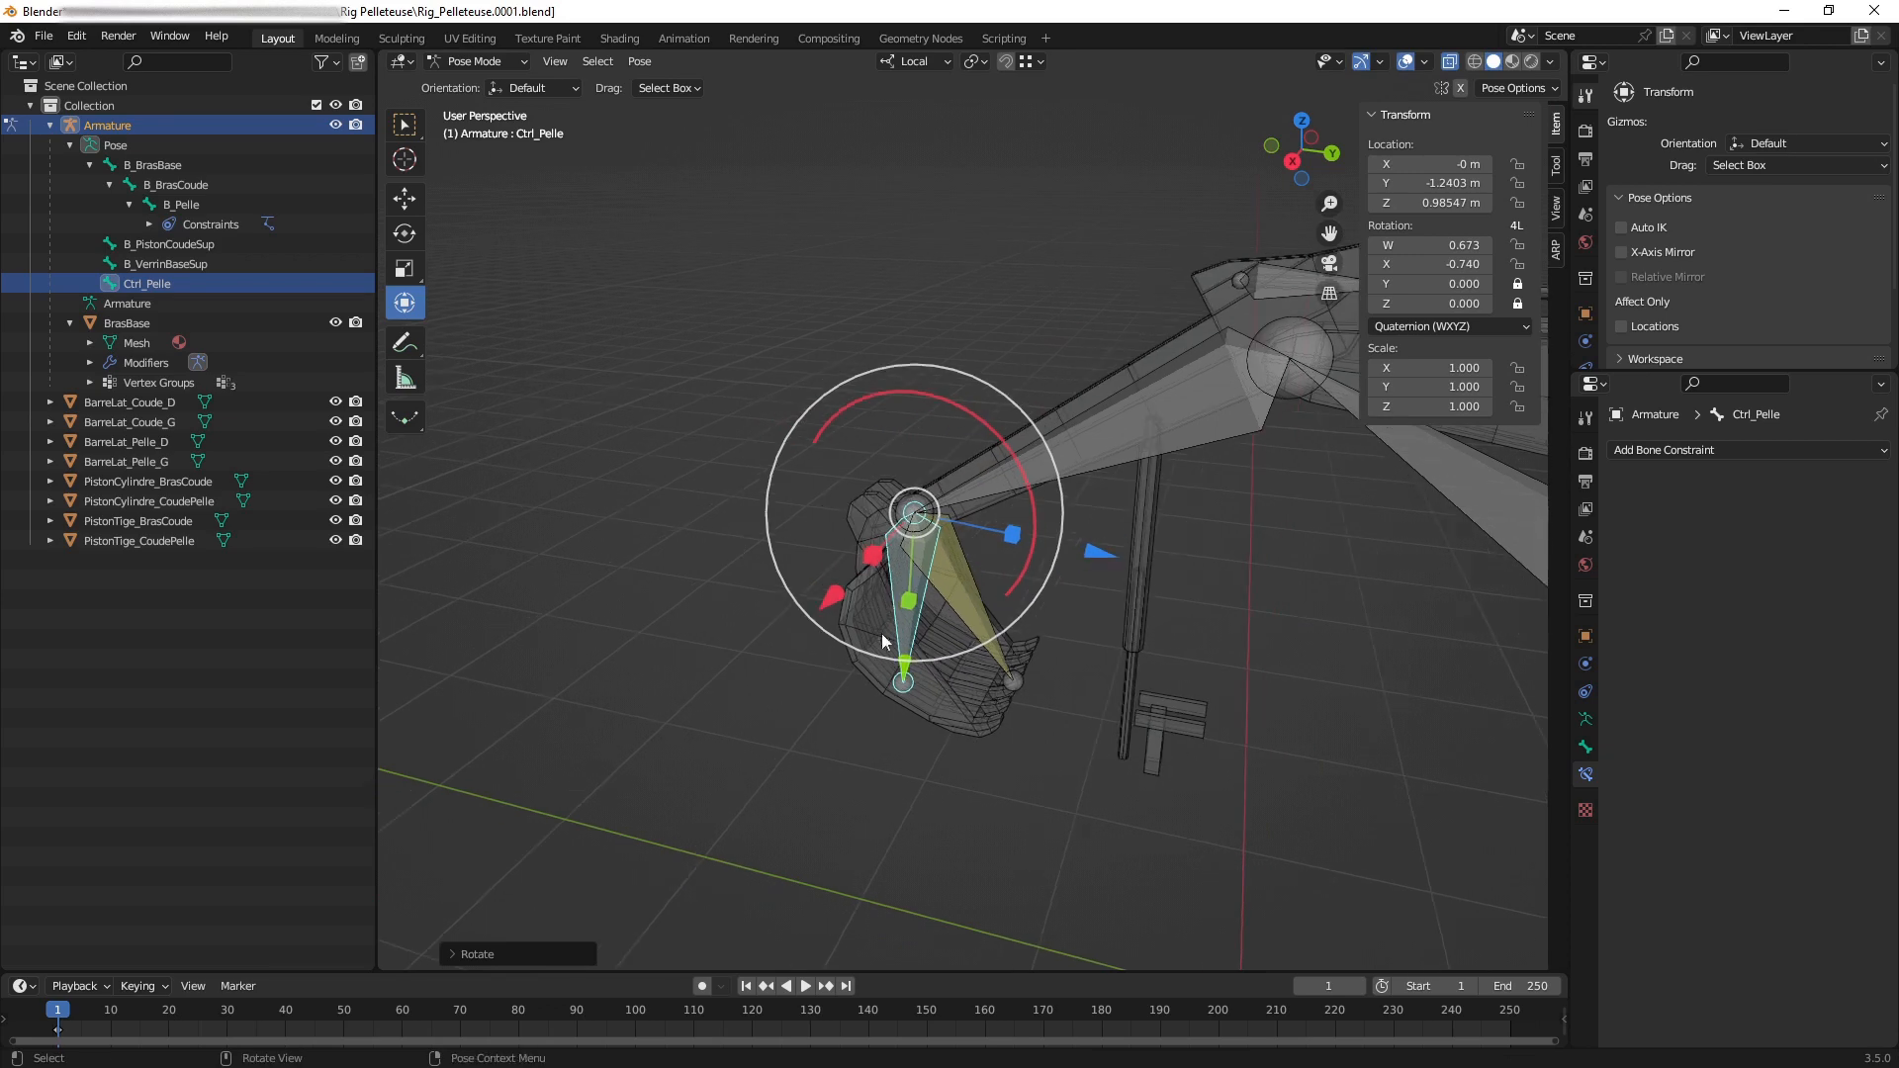
Move the rotated Ctrl_Pelle with its local X axis excluded, and clear its rotation and location.
key("g")
key("shift+x")
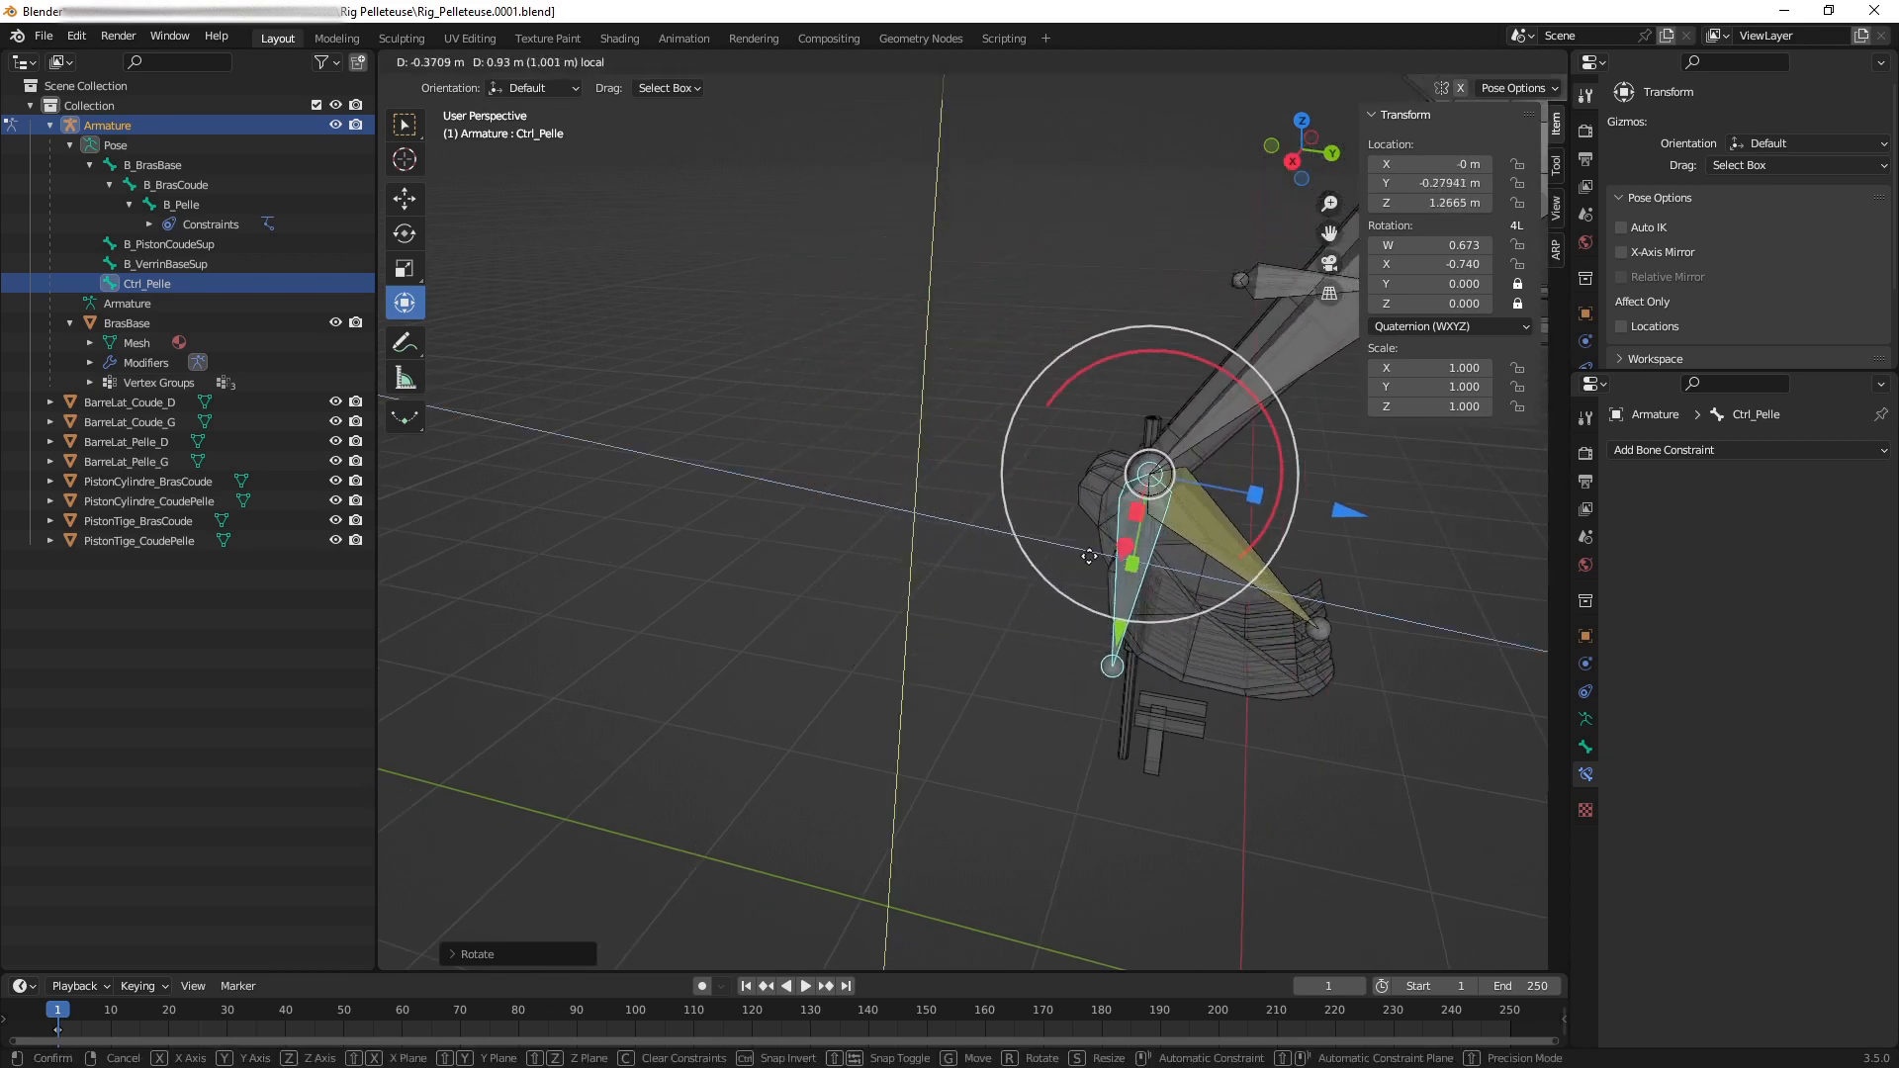
left_click(1080, 566)
key("alt+r")
key("alt+g")
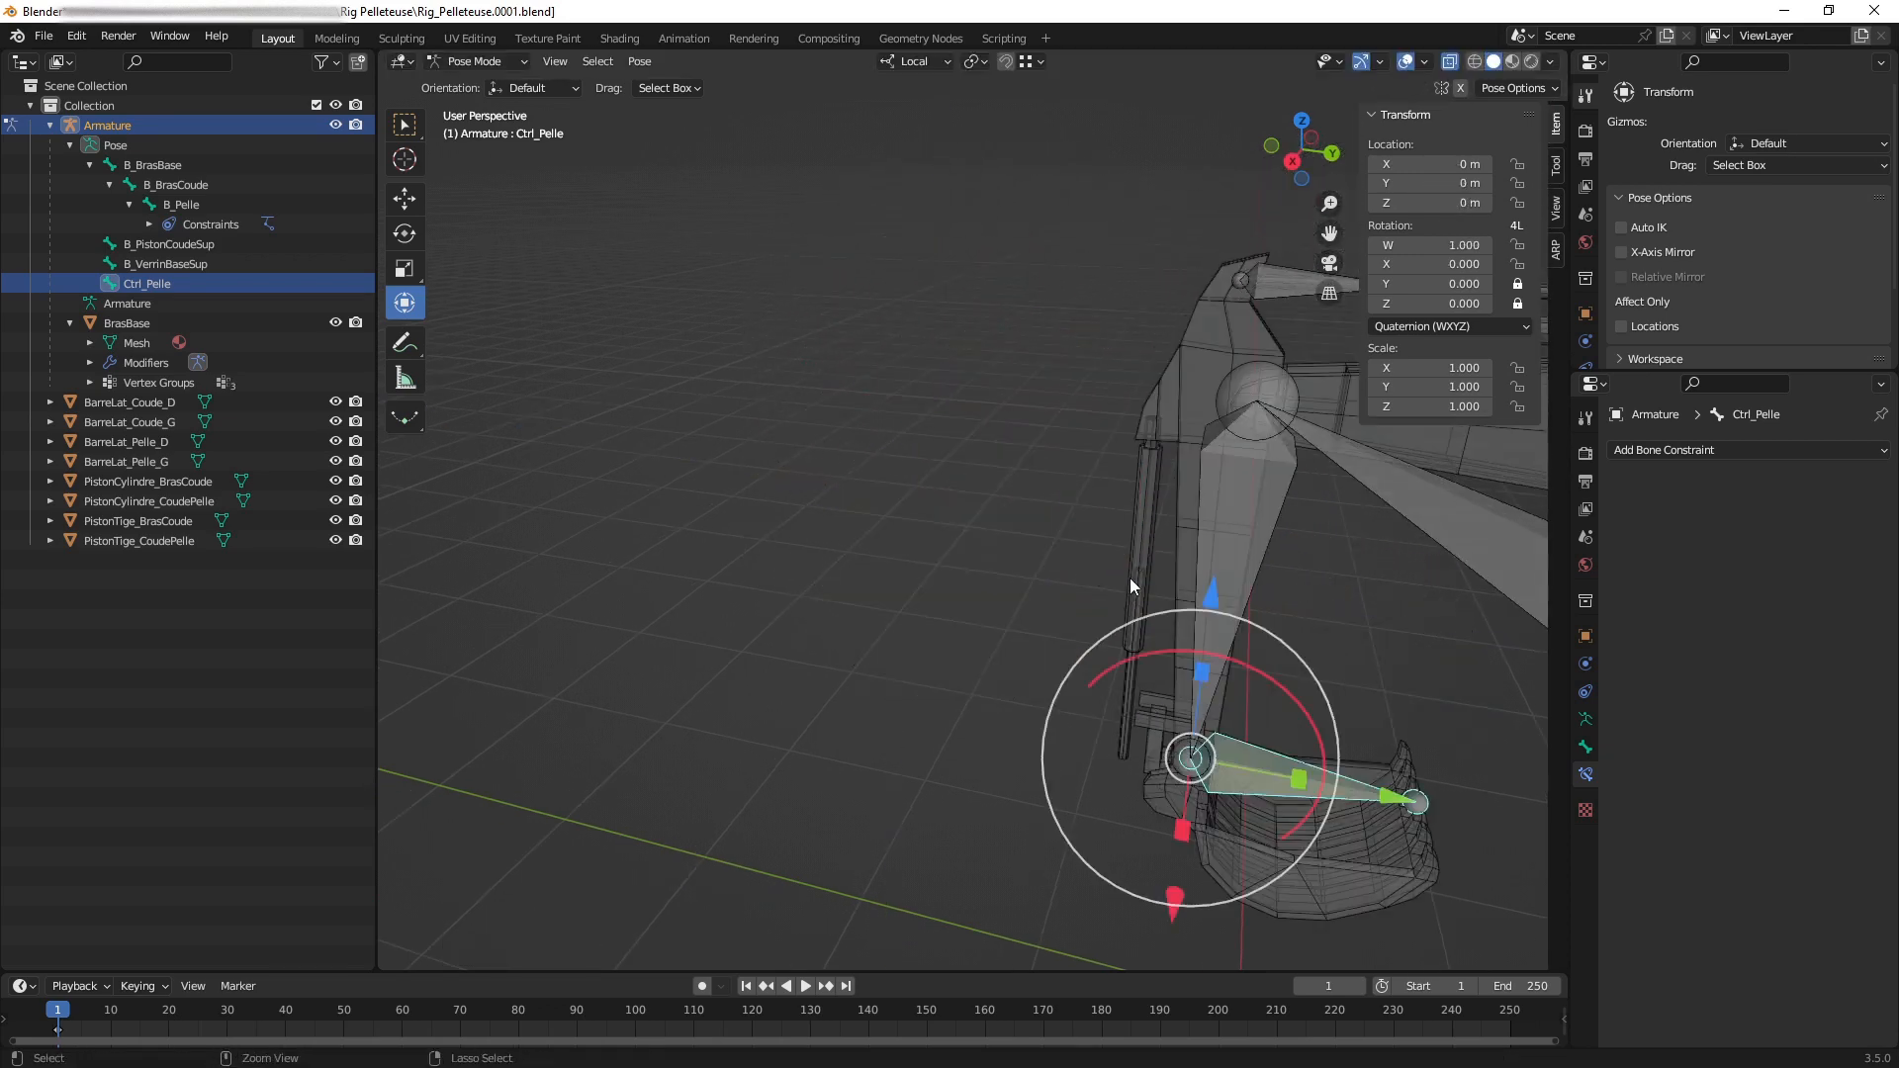
Set the Chain Length of B_Pelle's IK constraint to 1.
middle_click_drag(1280, 621, 906, 520)
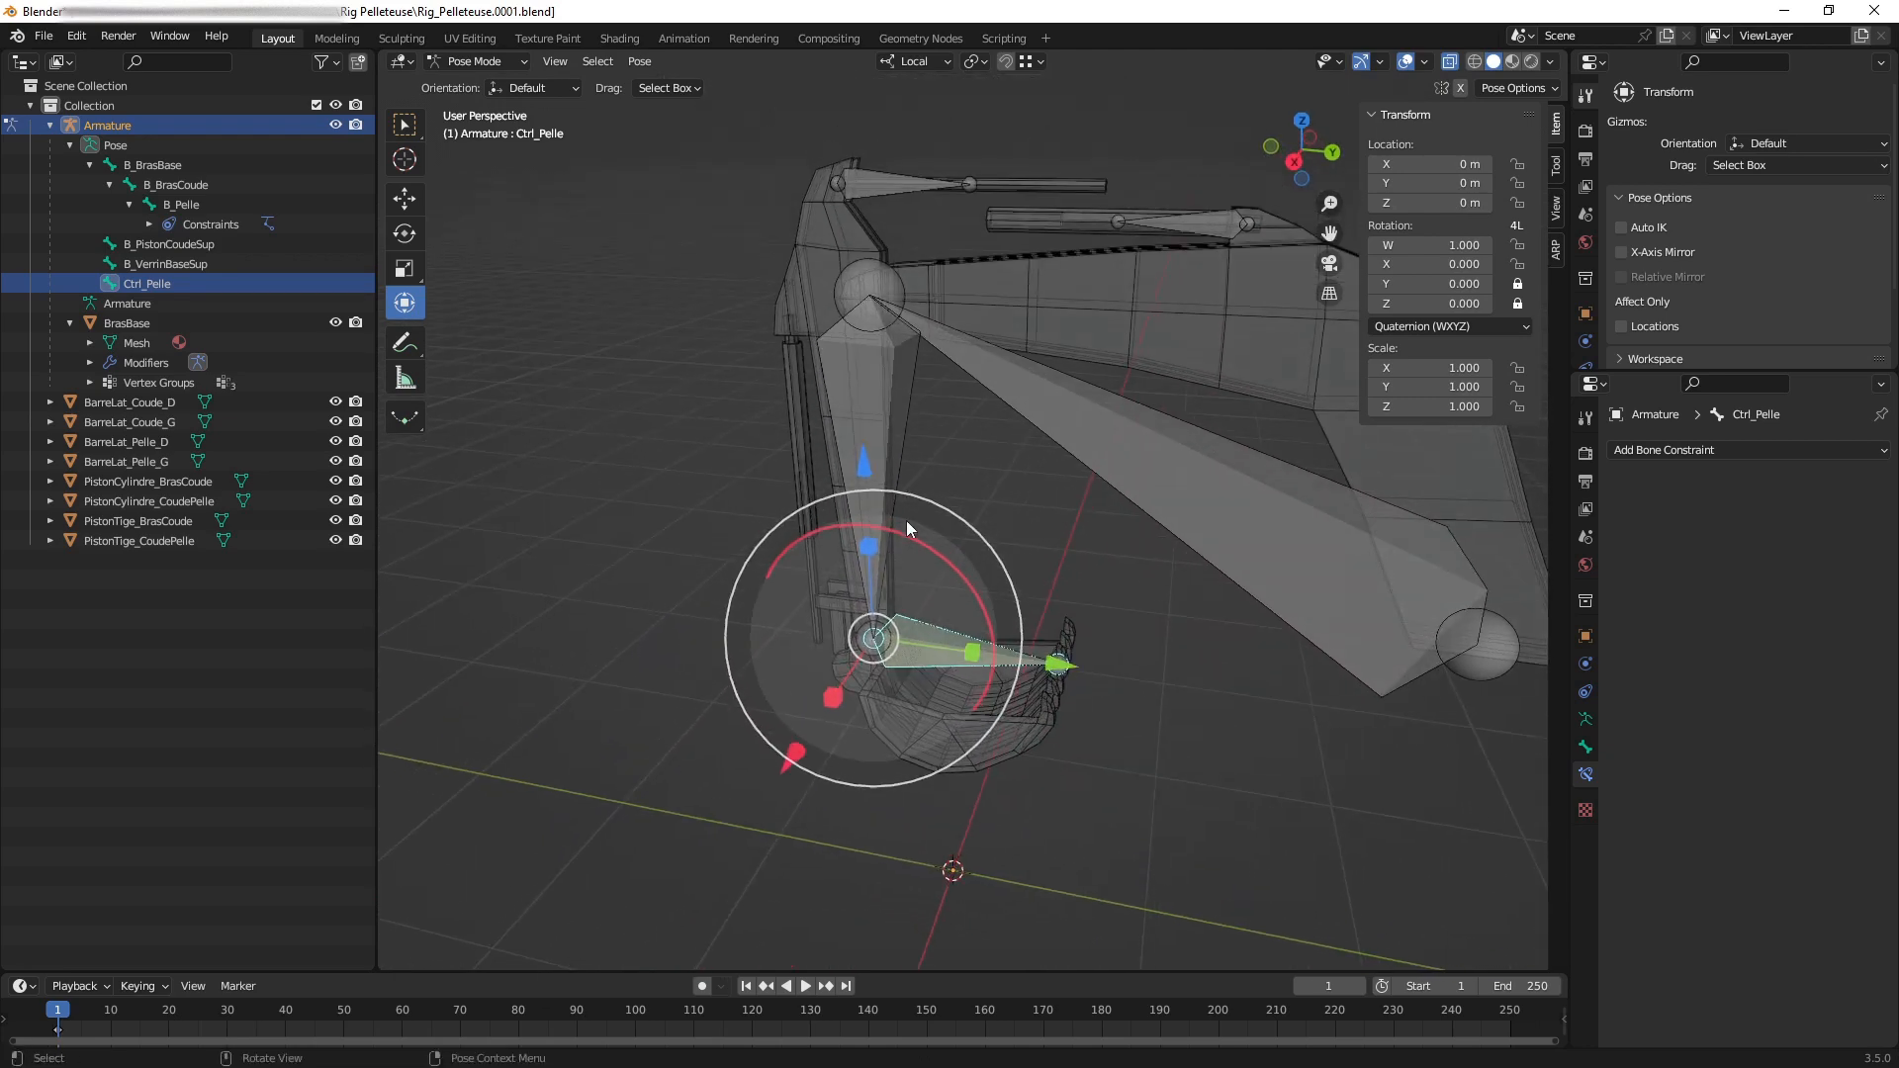
left_click(176, 224)
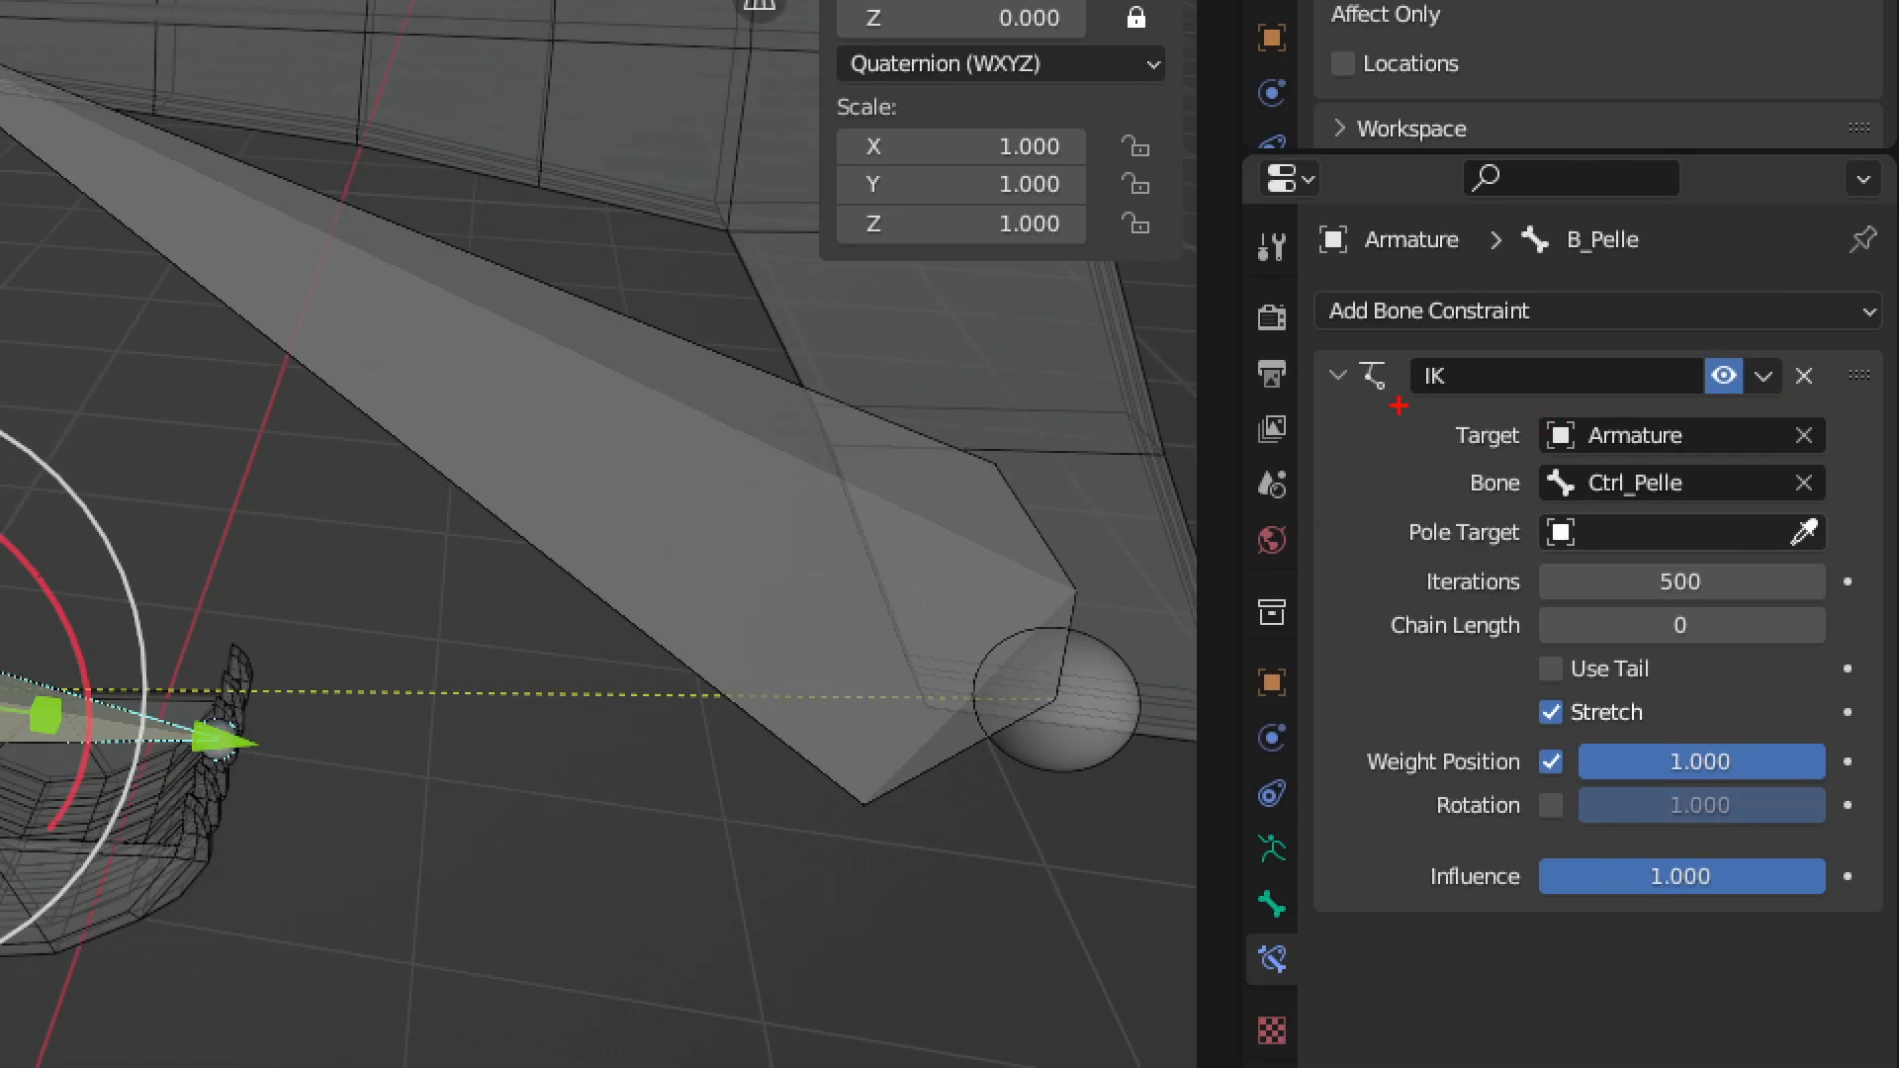
mouse_move(1399, 406)
left_mouse_down()
mouse_move(1804, 908)
mouse_move(1866, 933)
left_mouse_up()
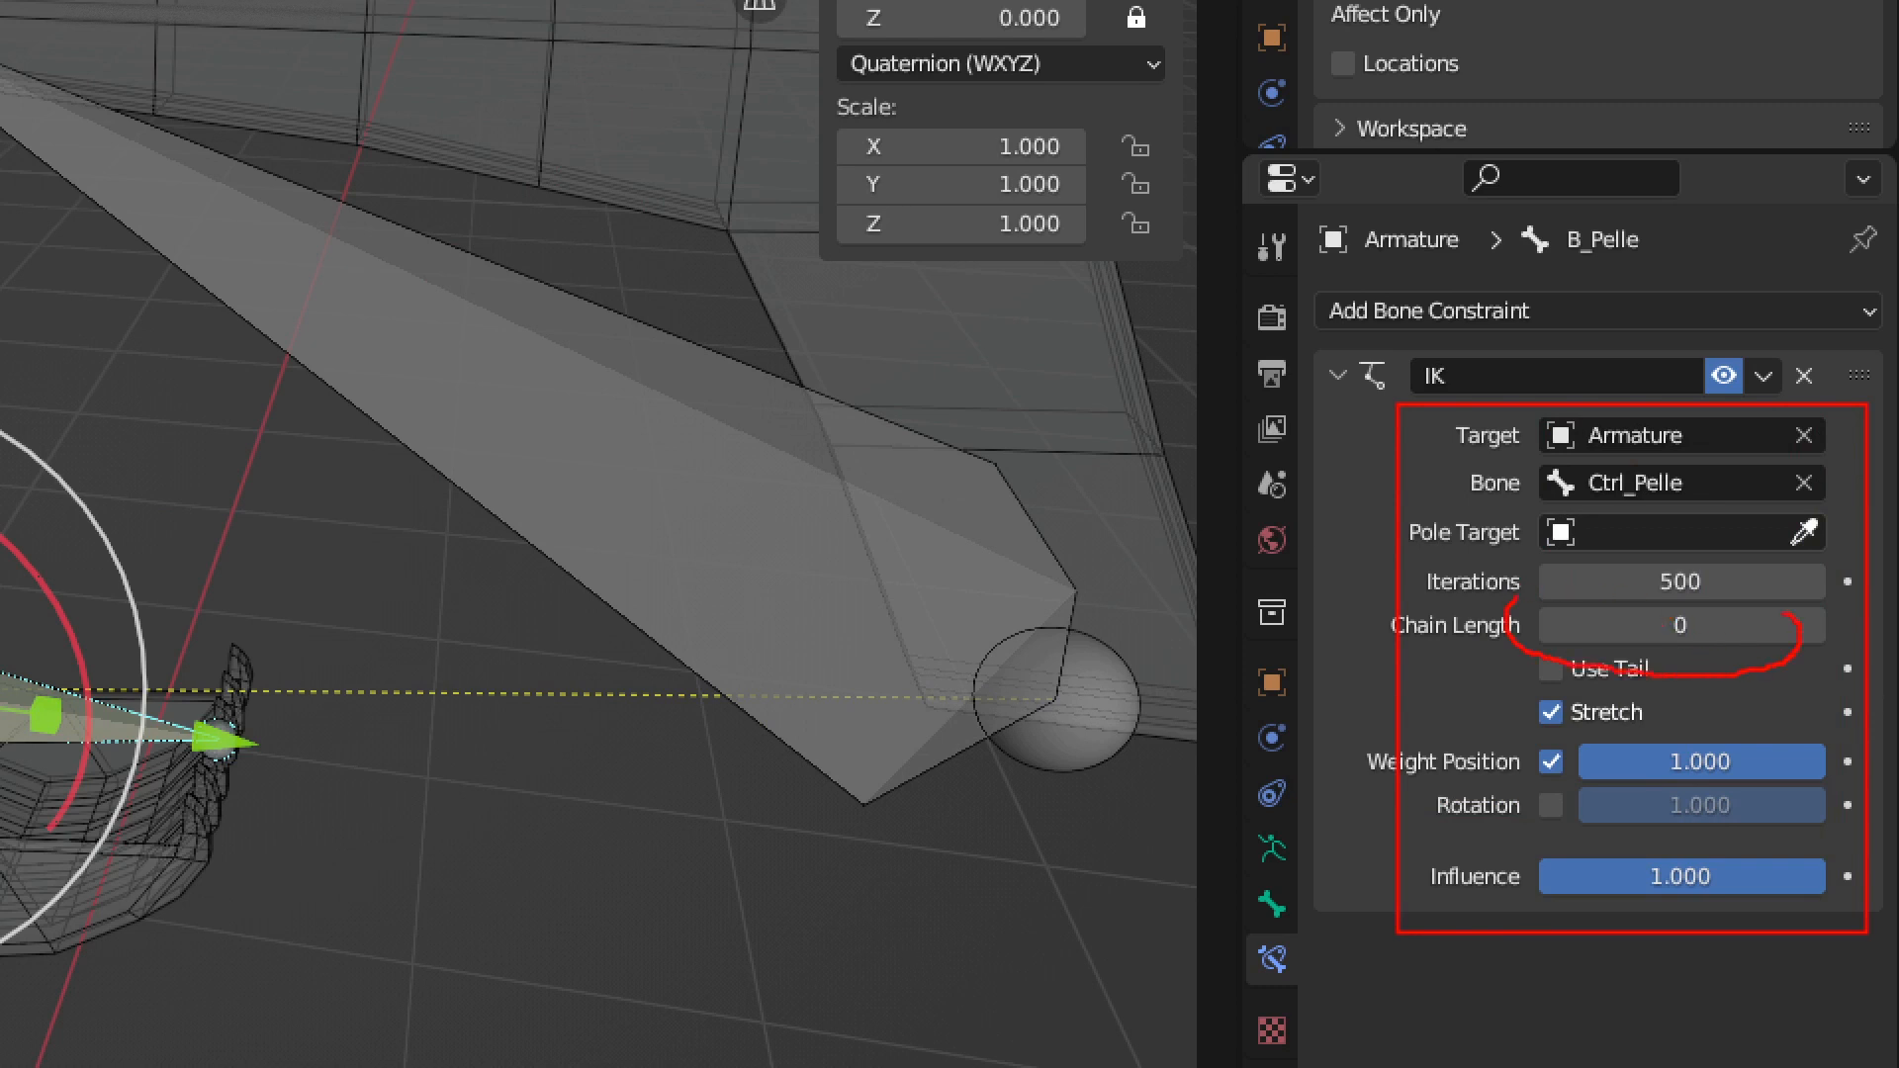
left_click_drag(1788, 616, 1558, 581)
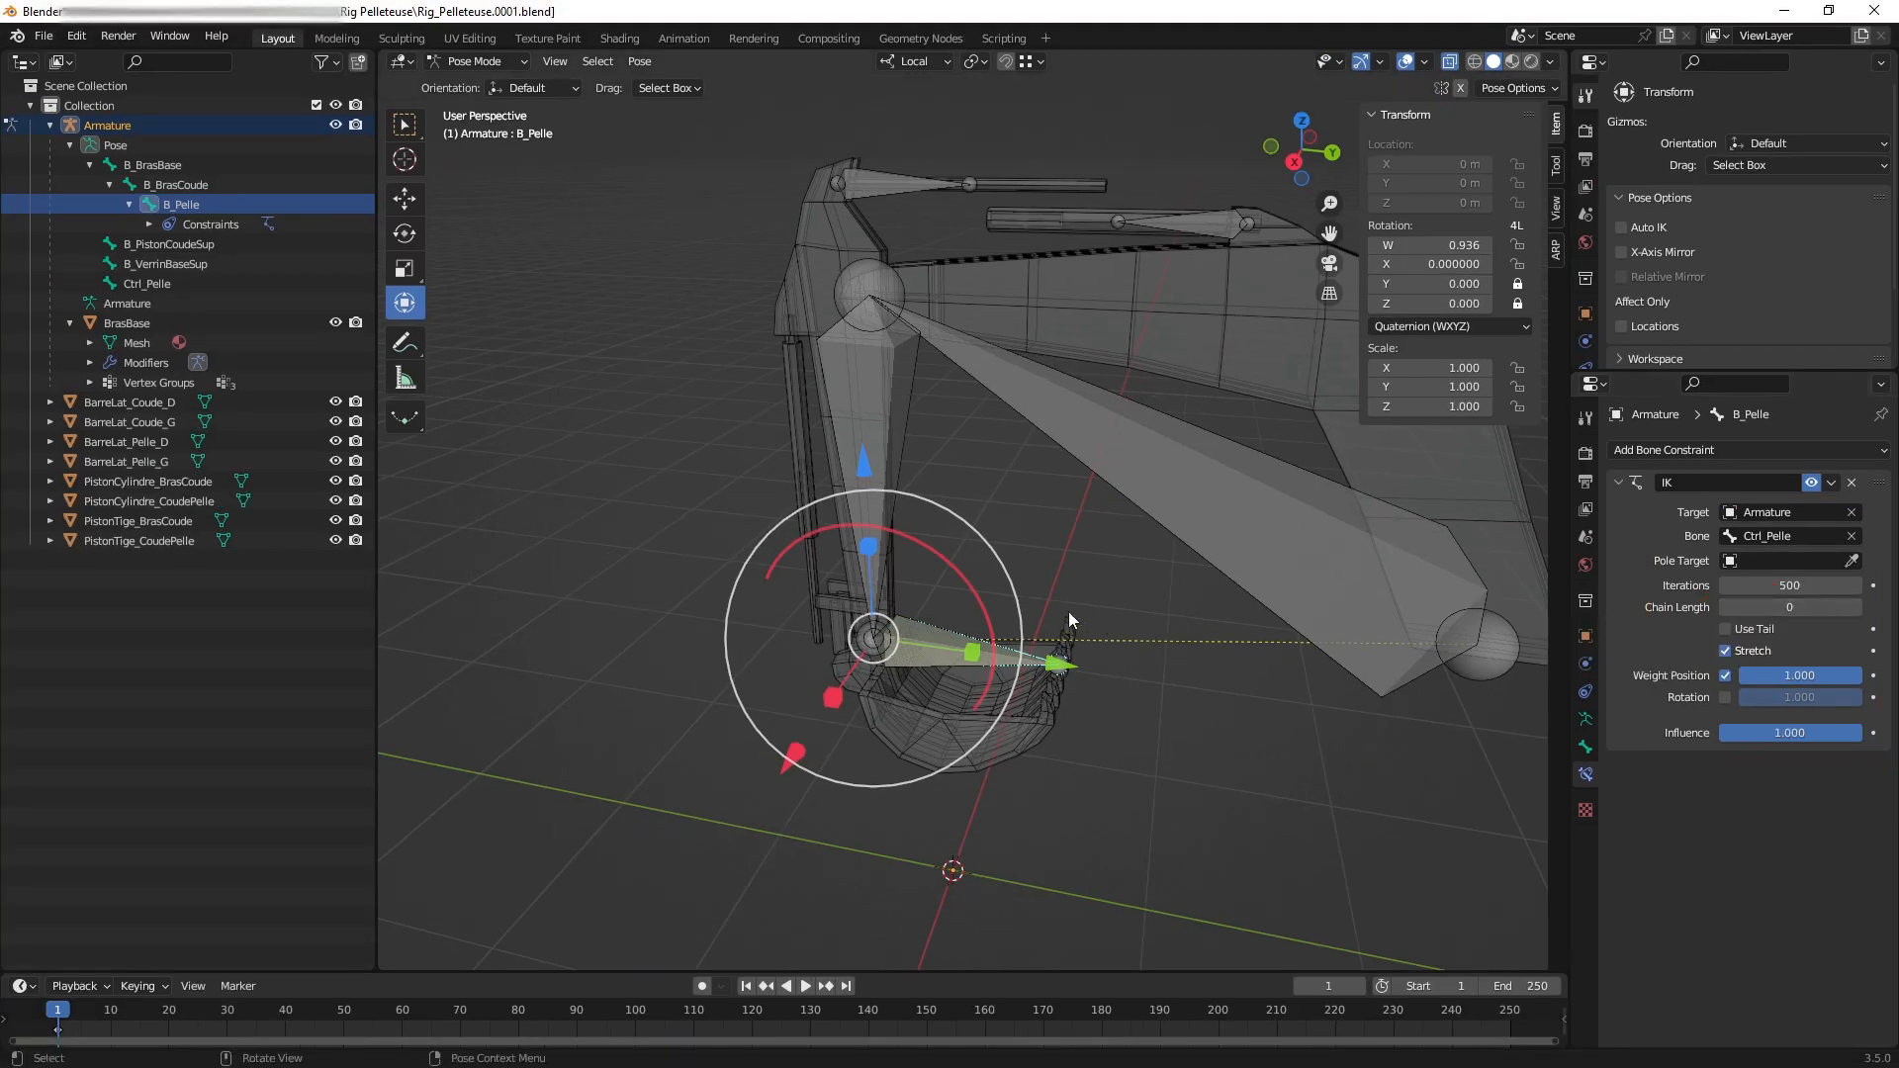
scroll(1083, 611, "up", 2)
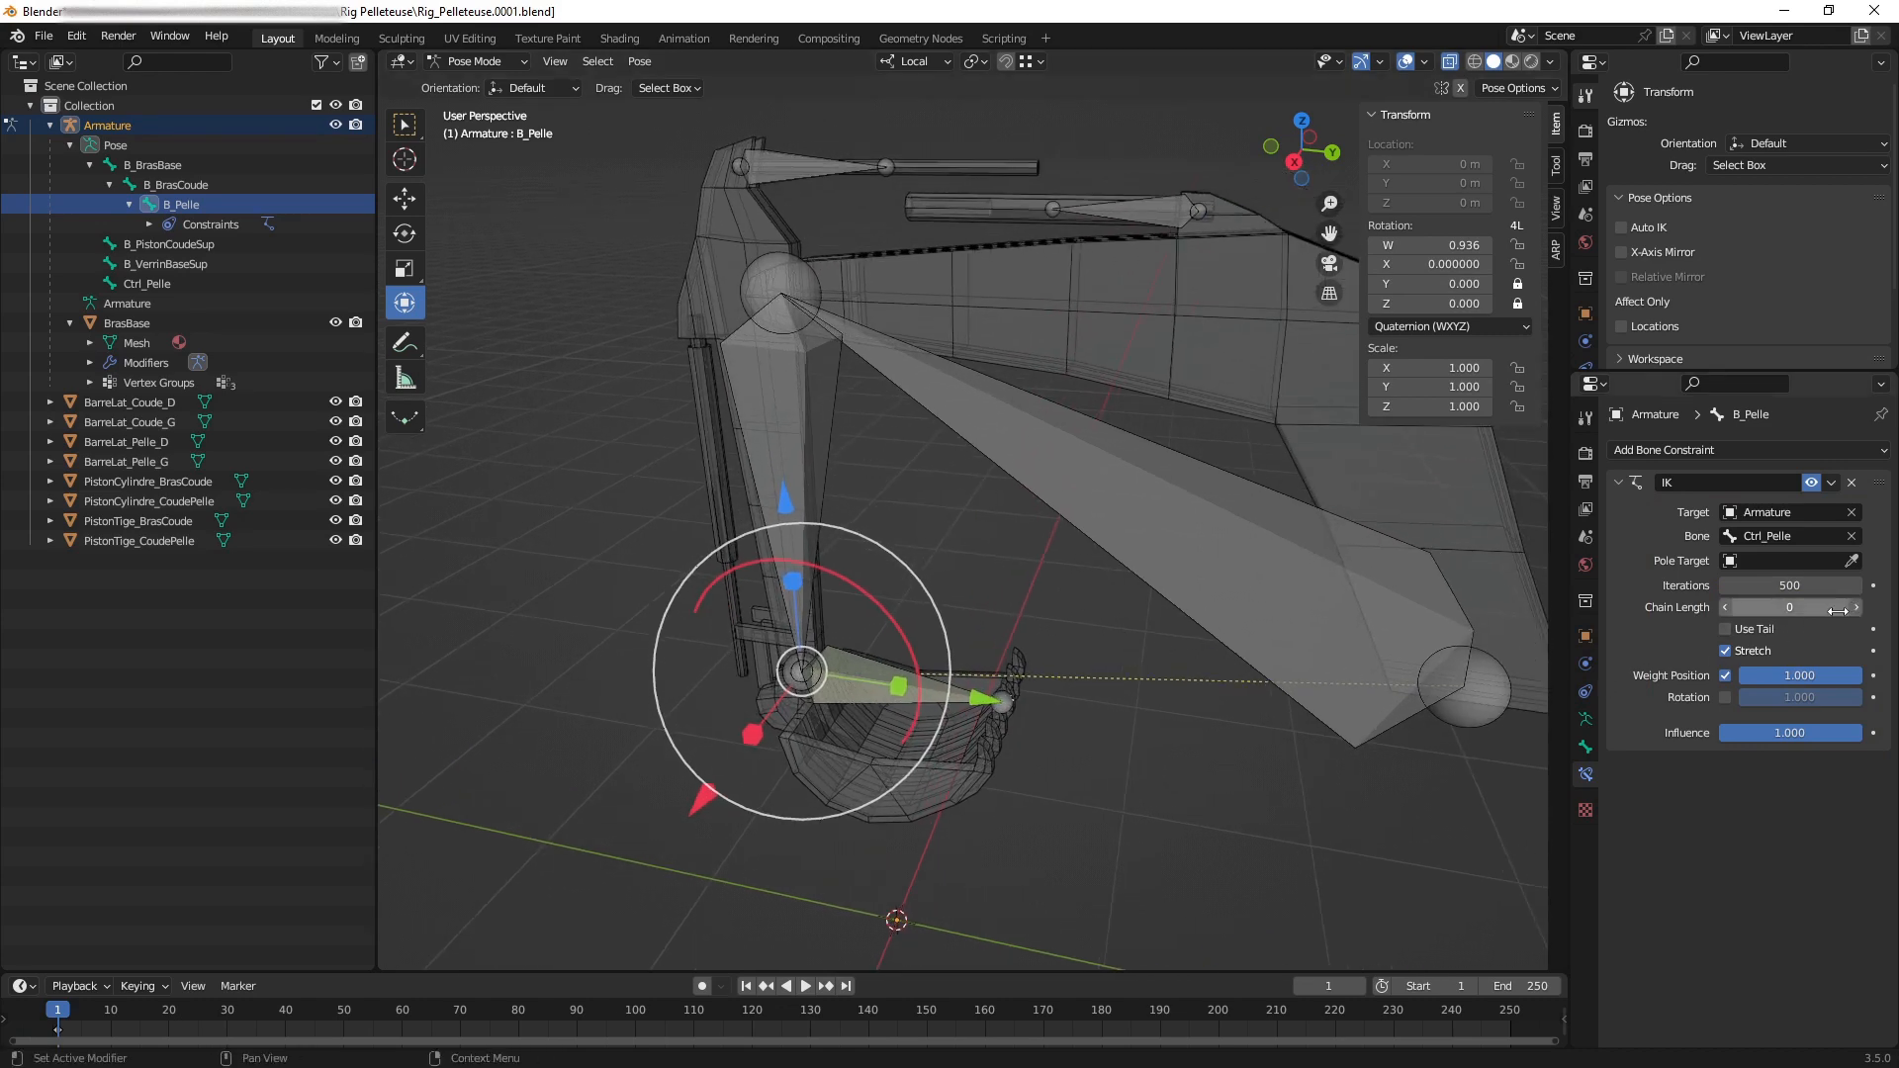
scroll(1130, 627, "down", 1)
middle_click_drag(1131, 627, 977, 619, "shift")
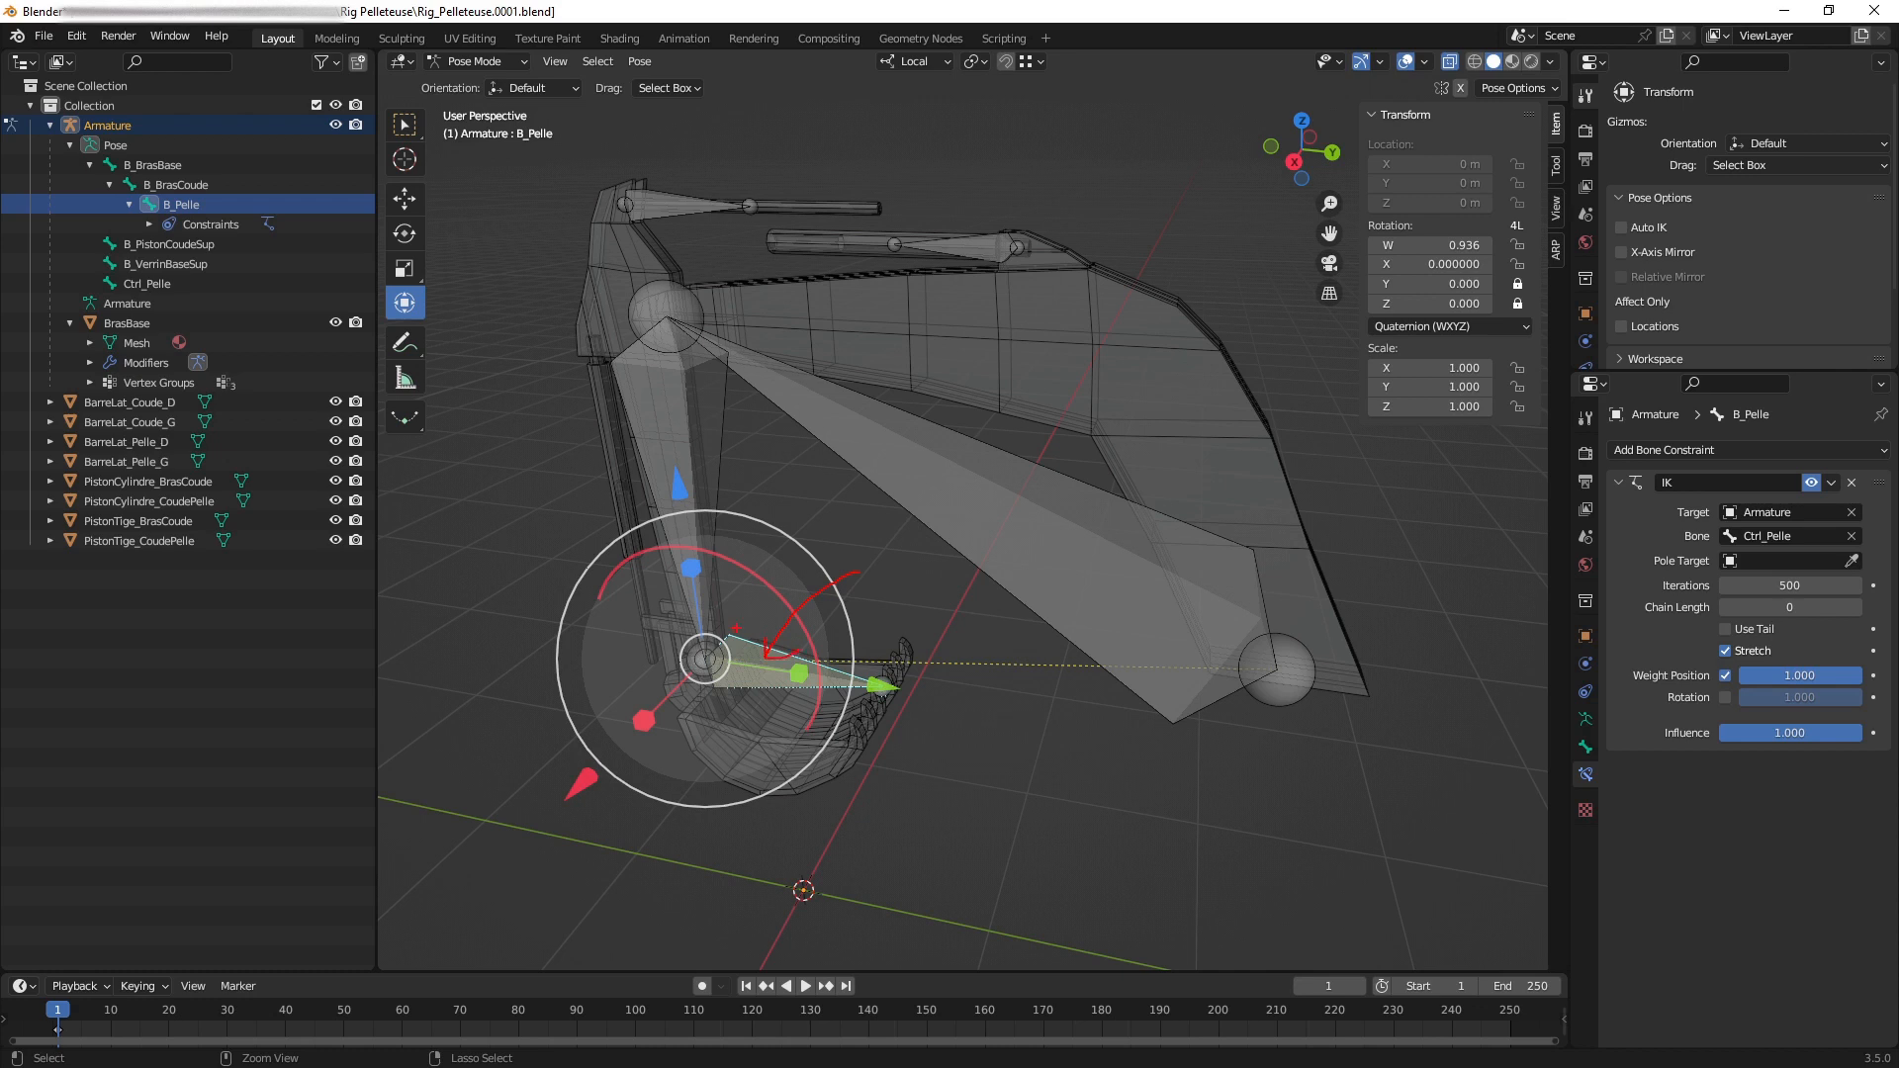
left_click_drag(796, 267, 1202, 532)
key("Escape")
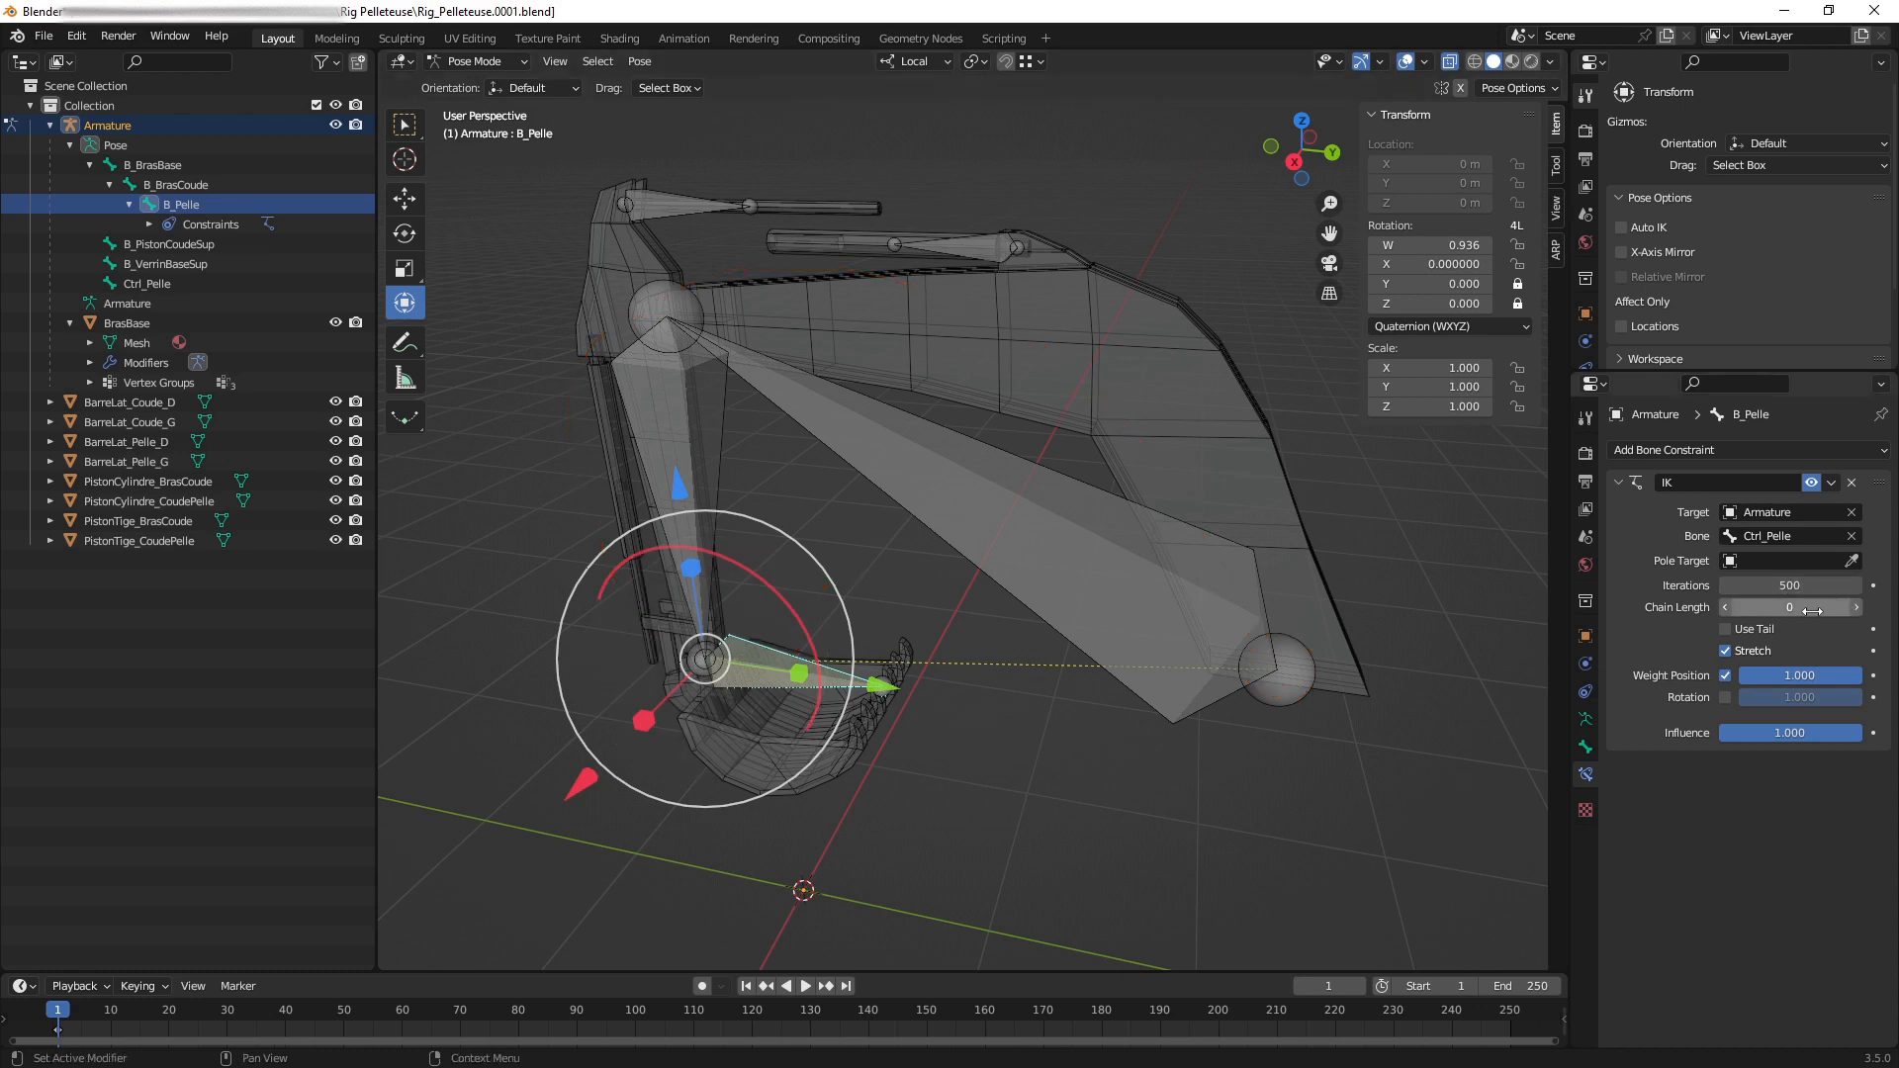
left_click(1856, 607)
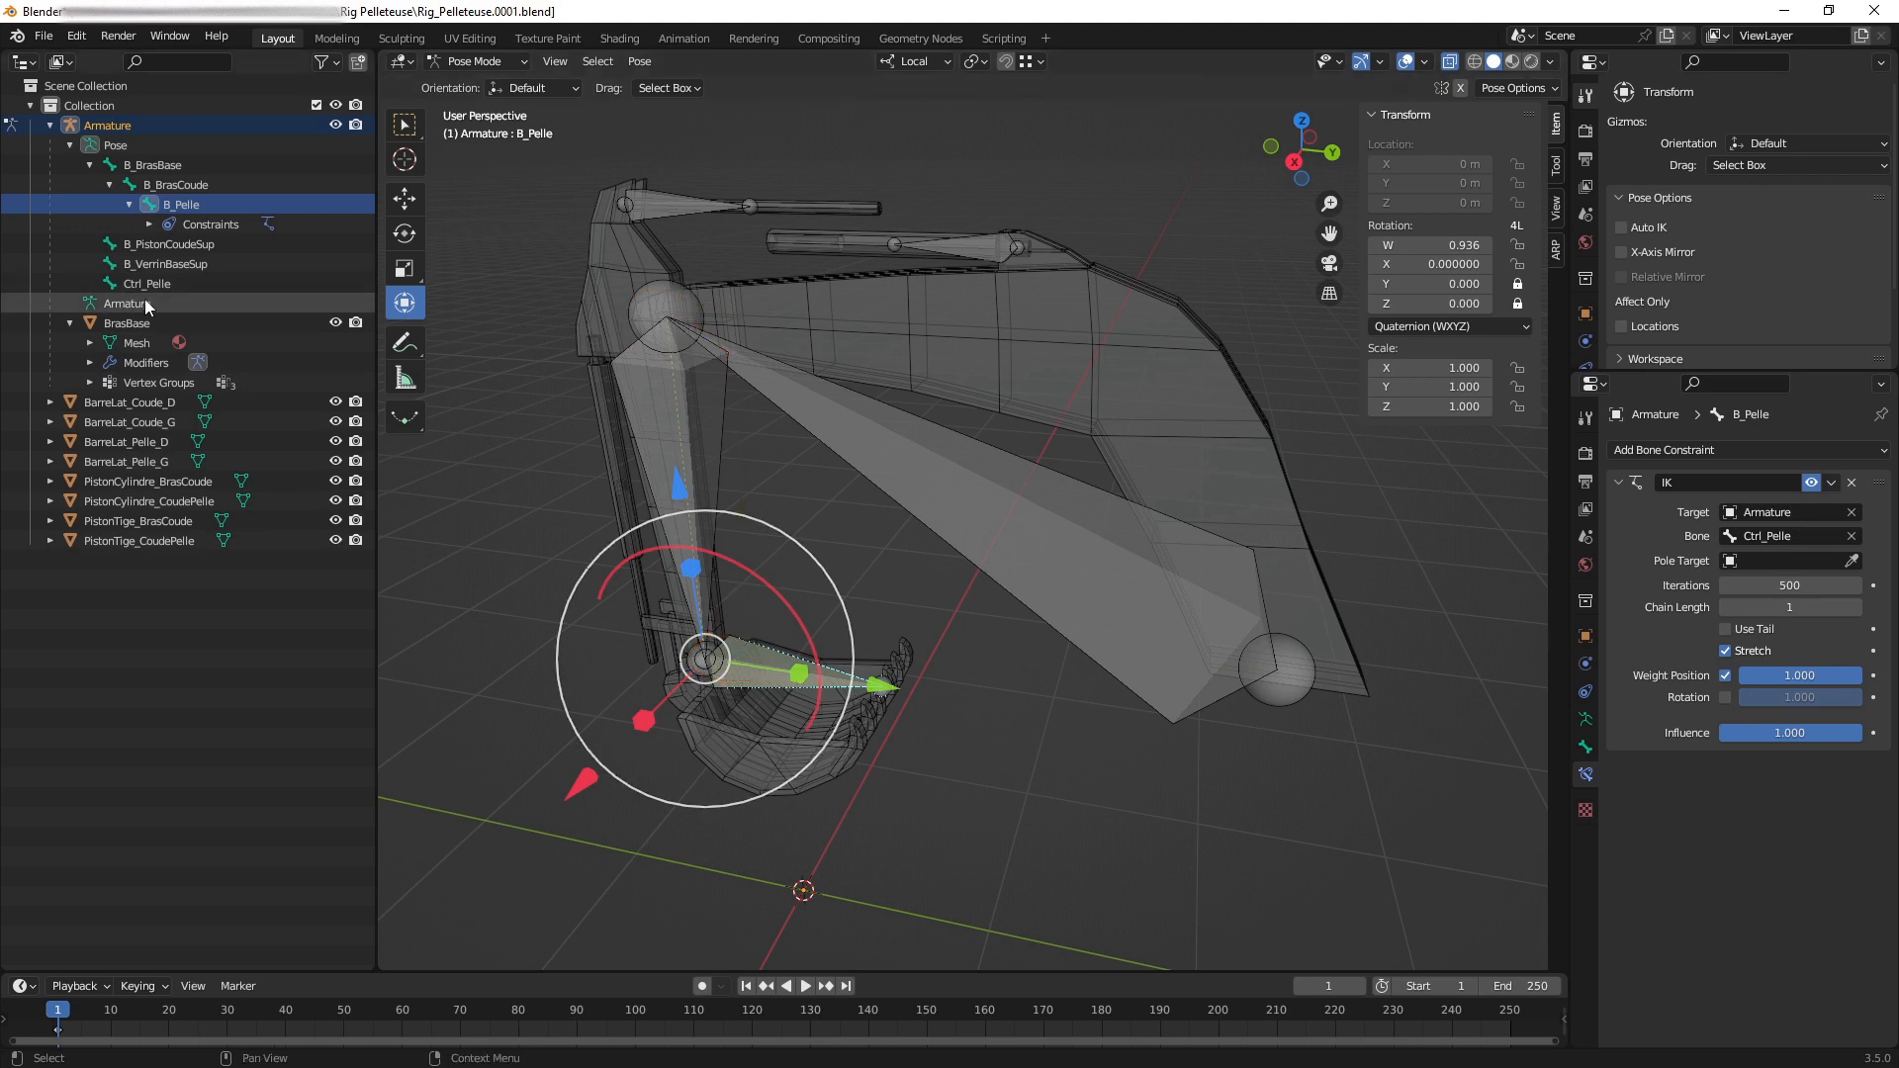
Try moving Ctrl_Pelle to test the new chain length, cancel the move, and reselect B_Pelle.
left_click(880, 534)
middle_click_drag(880, 534, 940, 534, "shift")
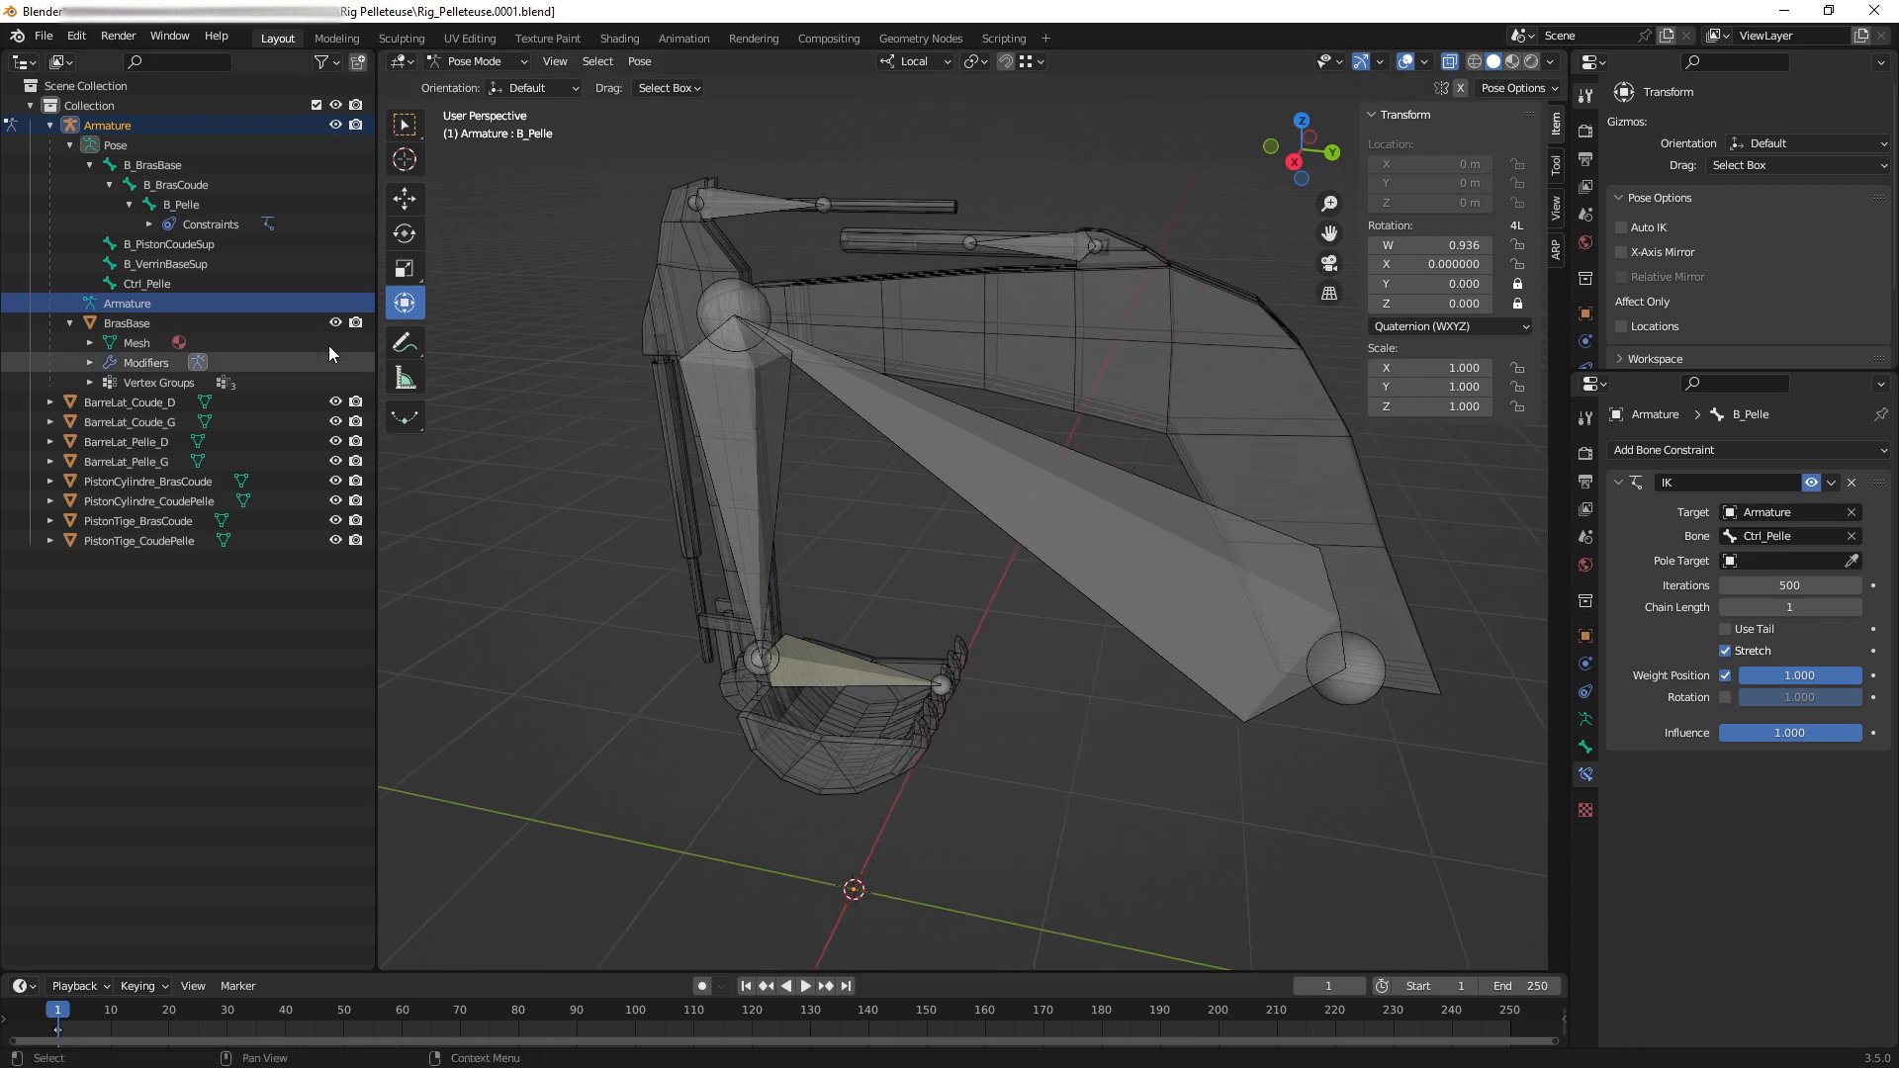
left_click(146, 282)
key("g")
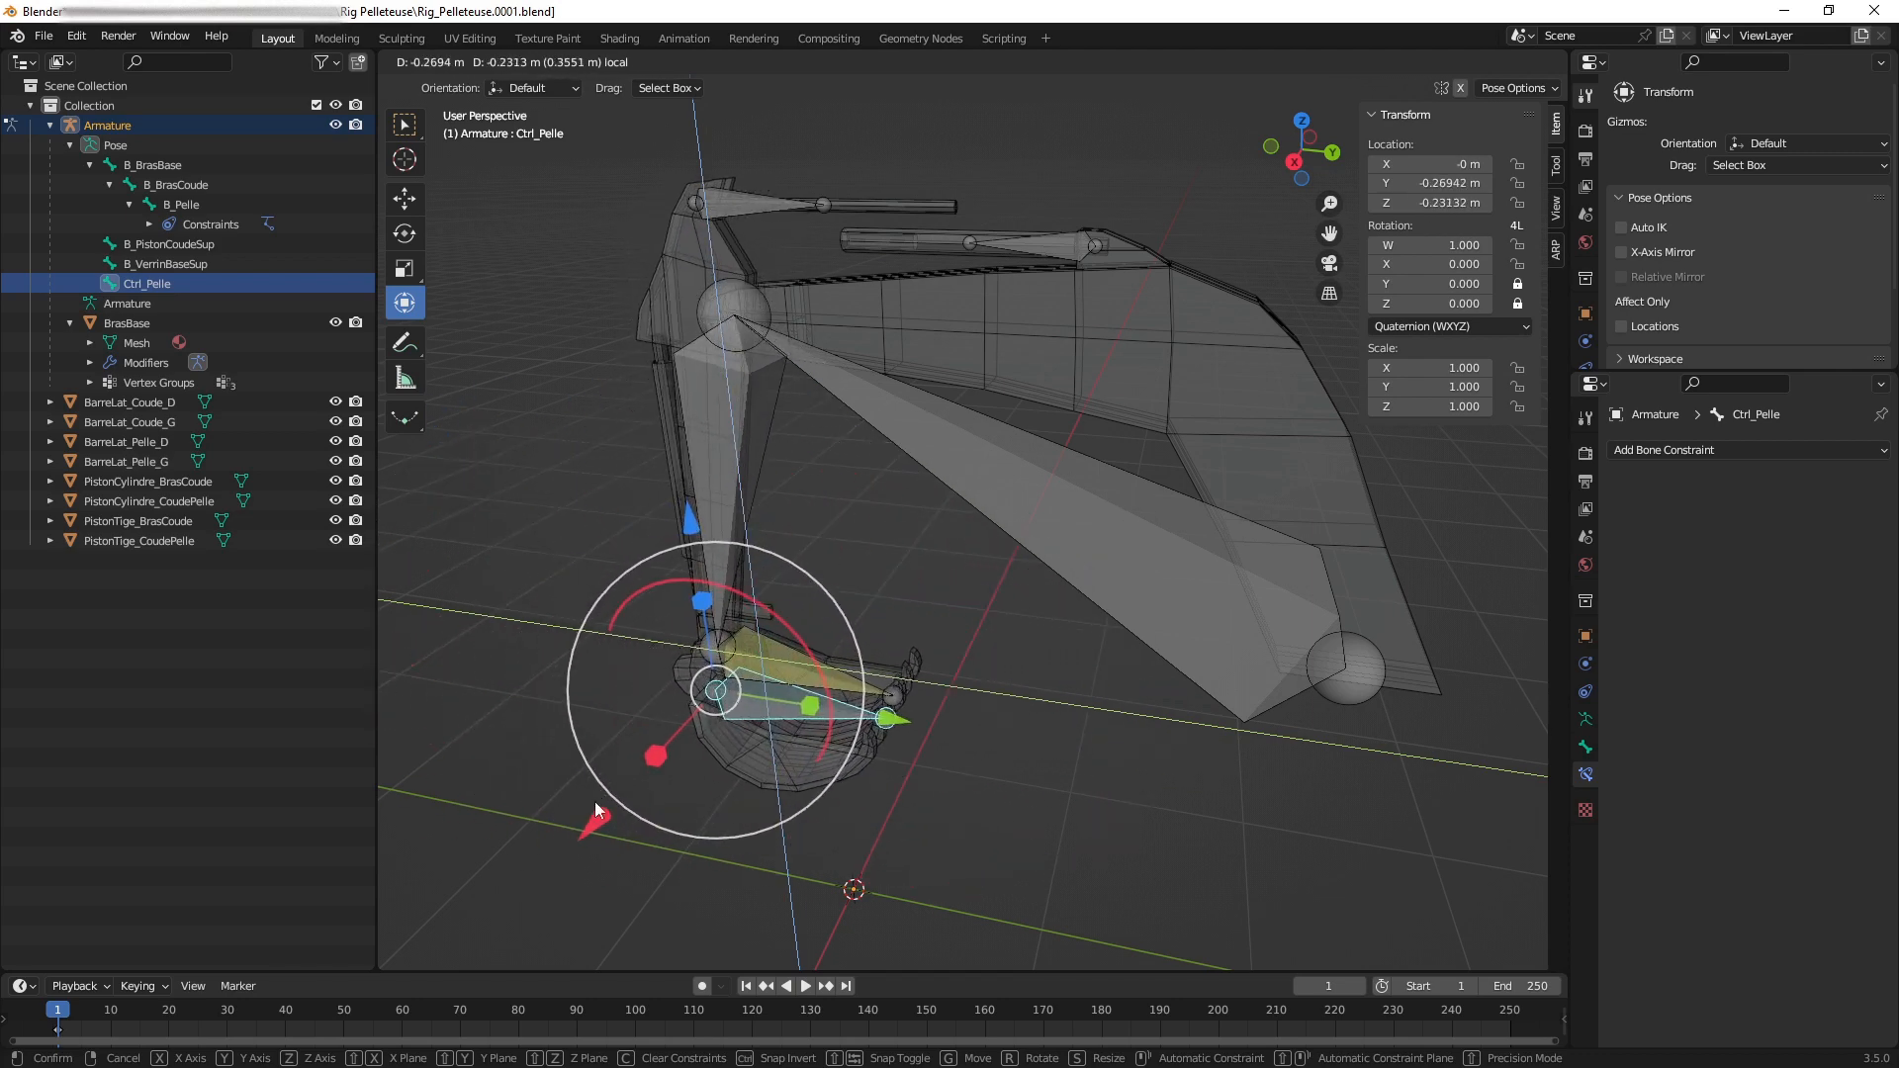
key("Escape")
left_click(818, 655)
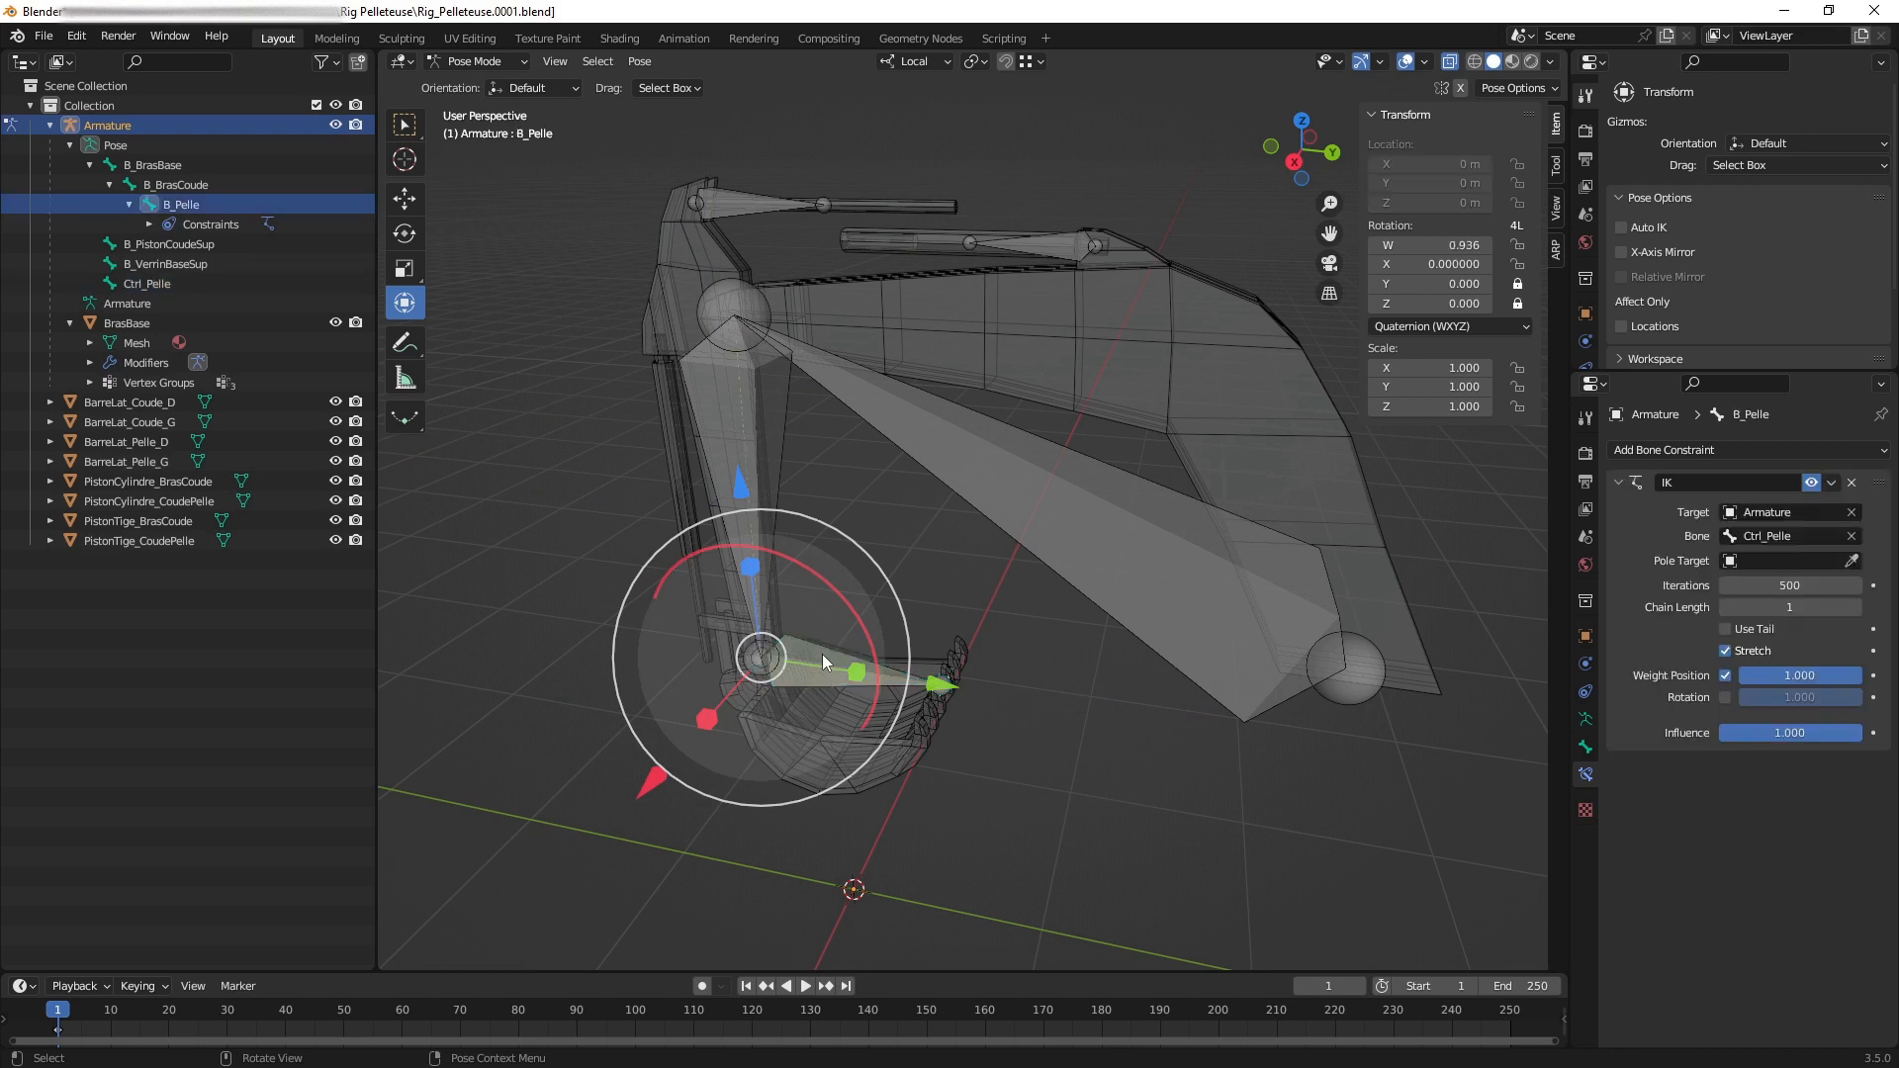
Set the Chain Length of B_Pelle's IK constraint to 2.
left_click(1856, 607)
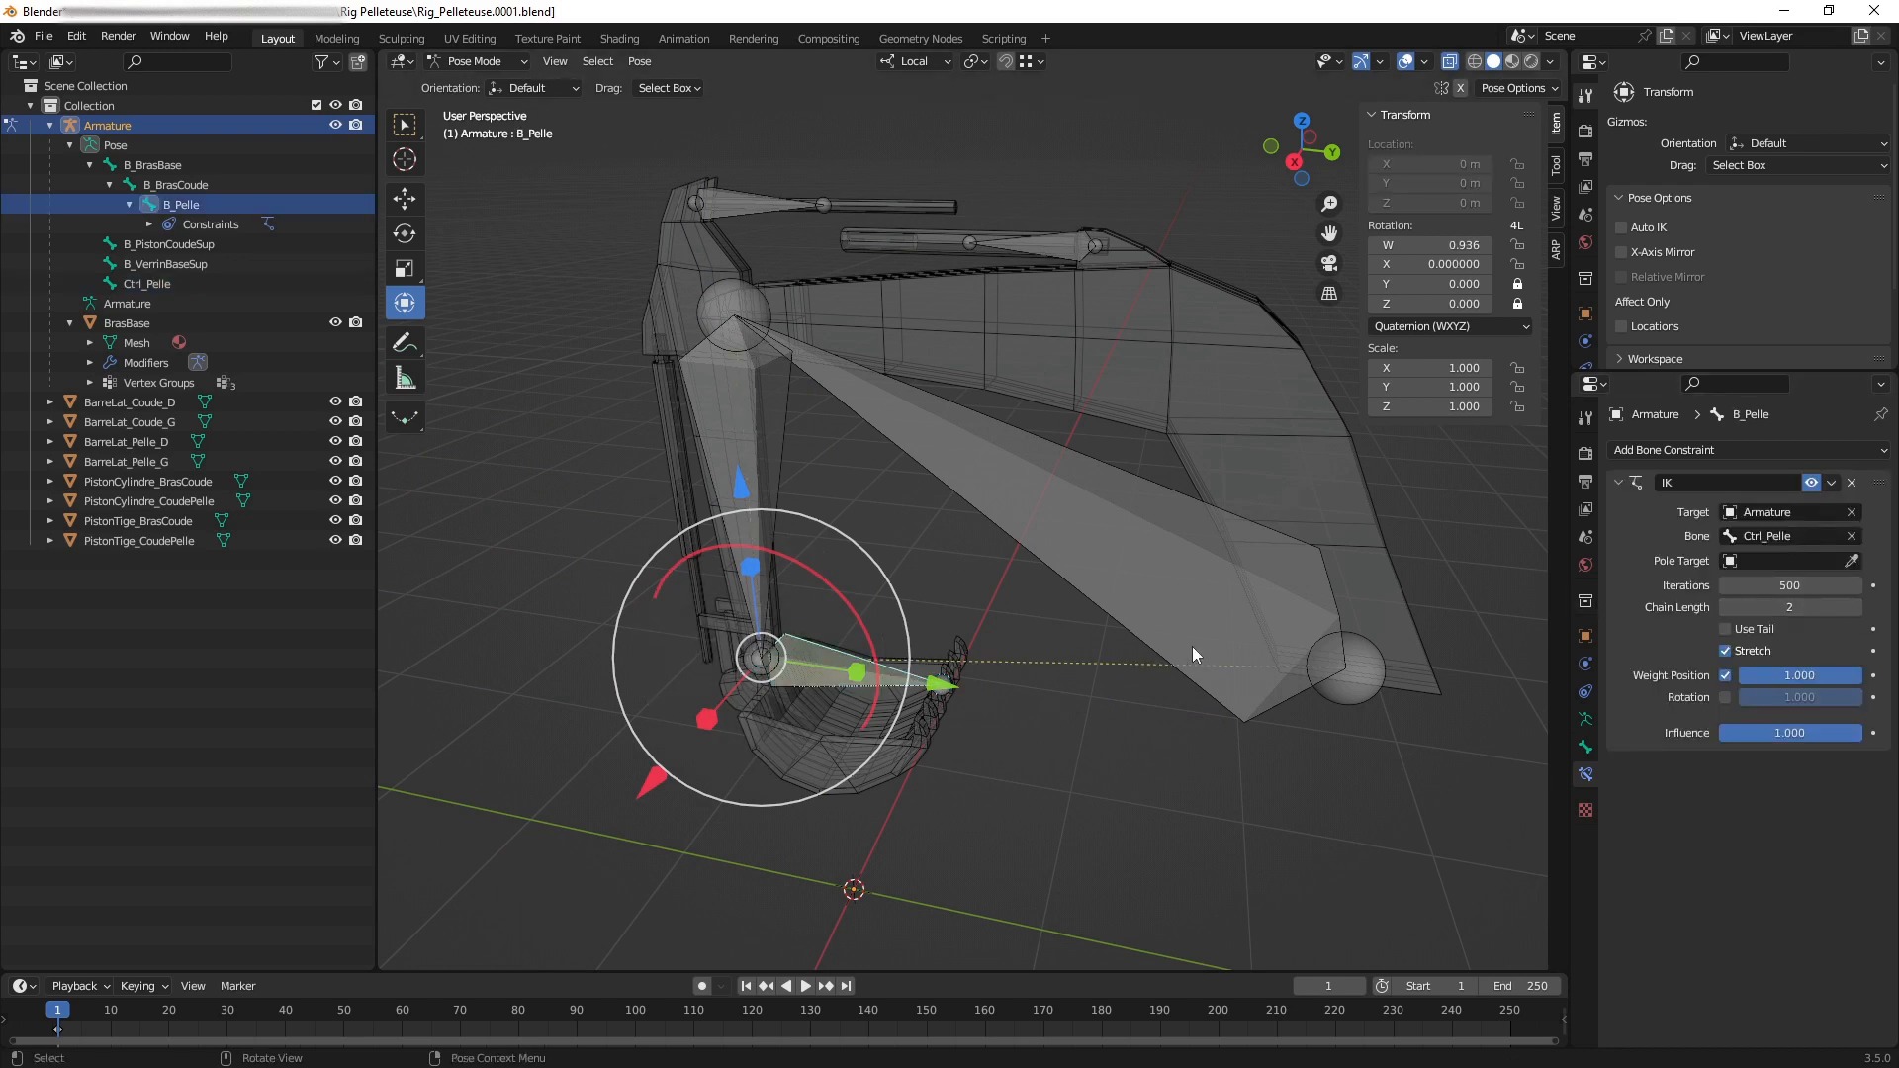
middle_click_drag(1131, 656, 1086, 597)
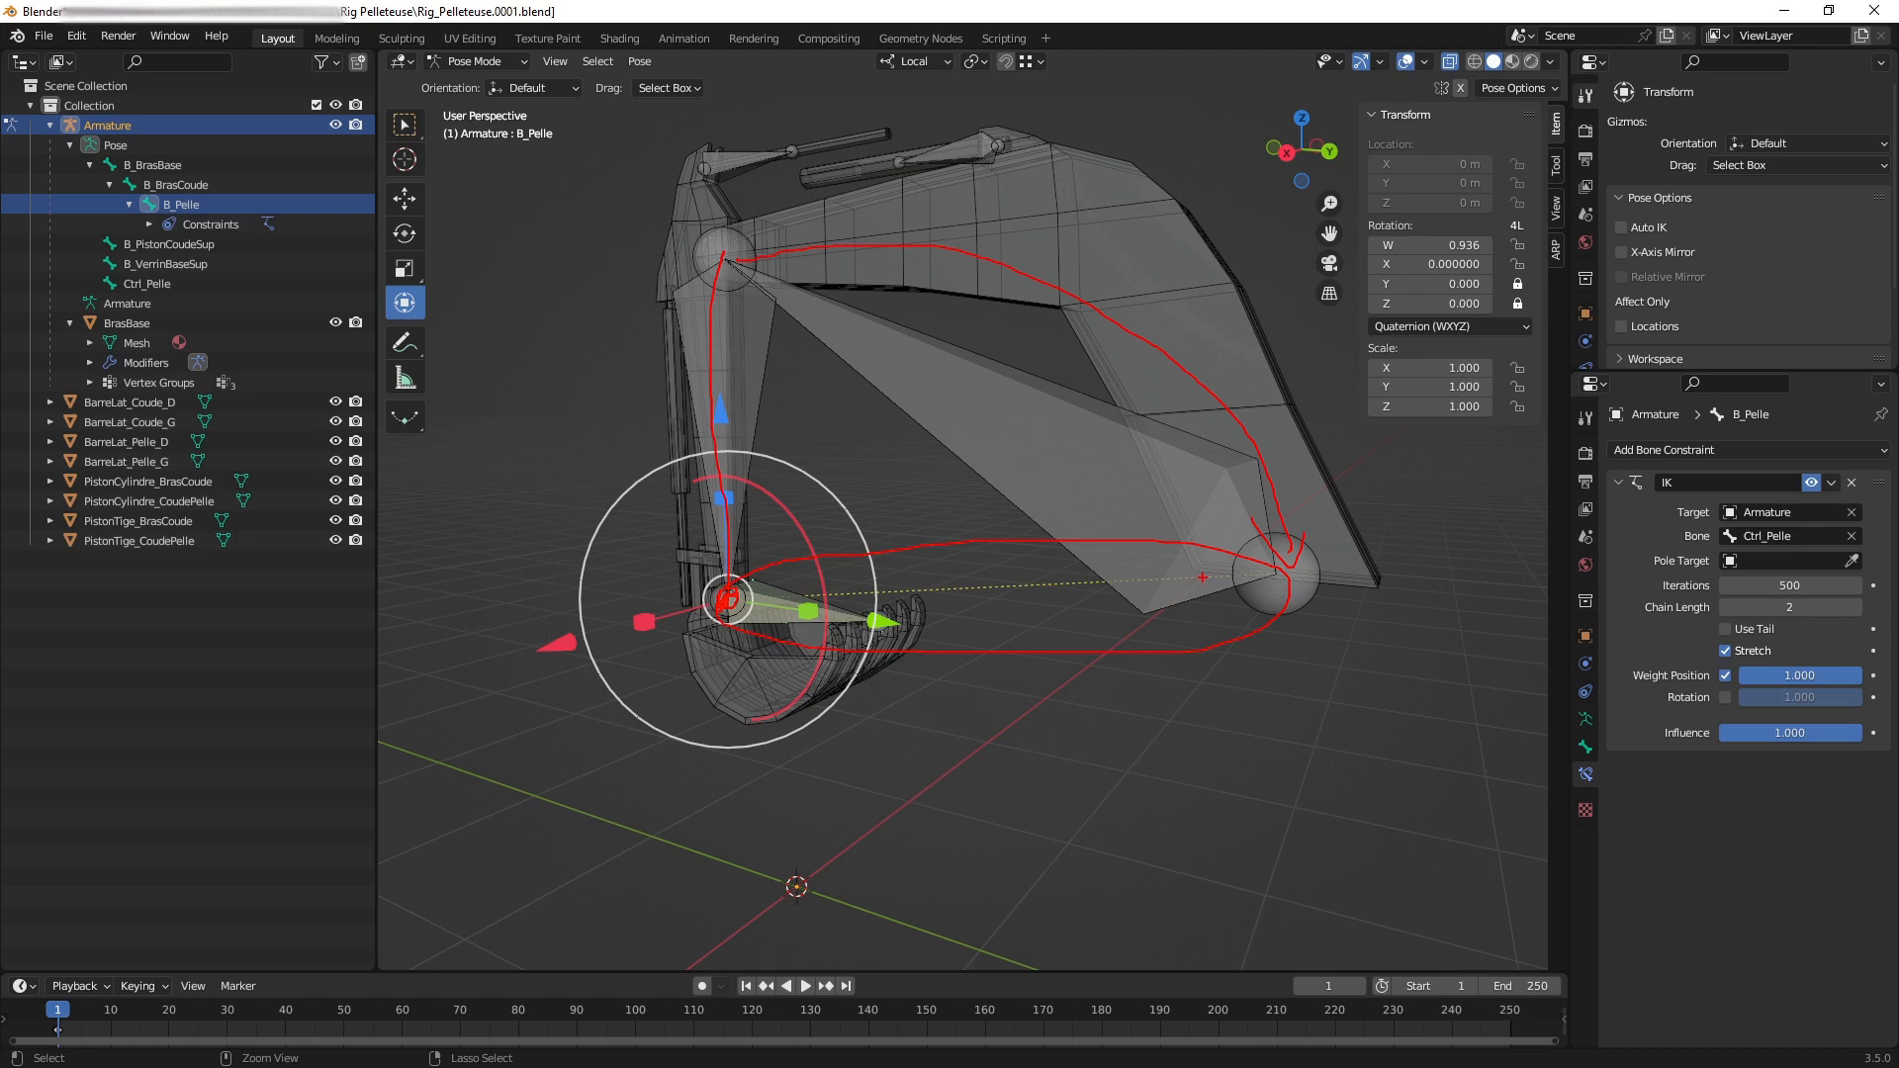
middle_click_drag(990, 693, 880, 607)
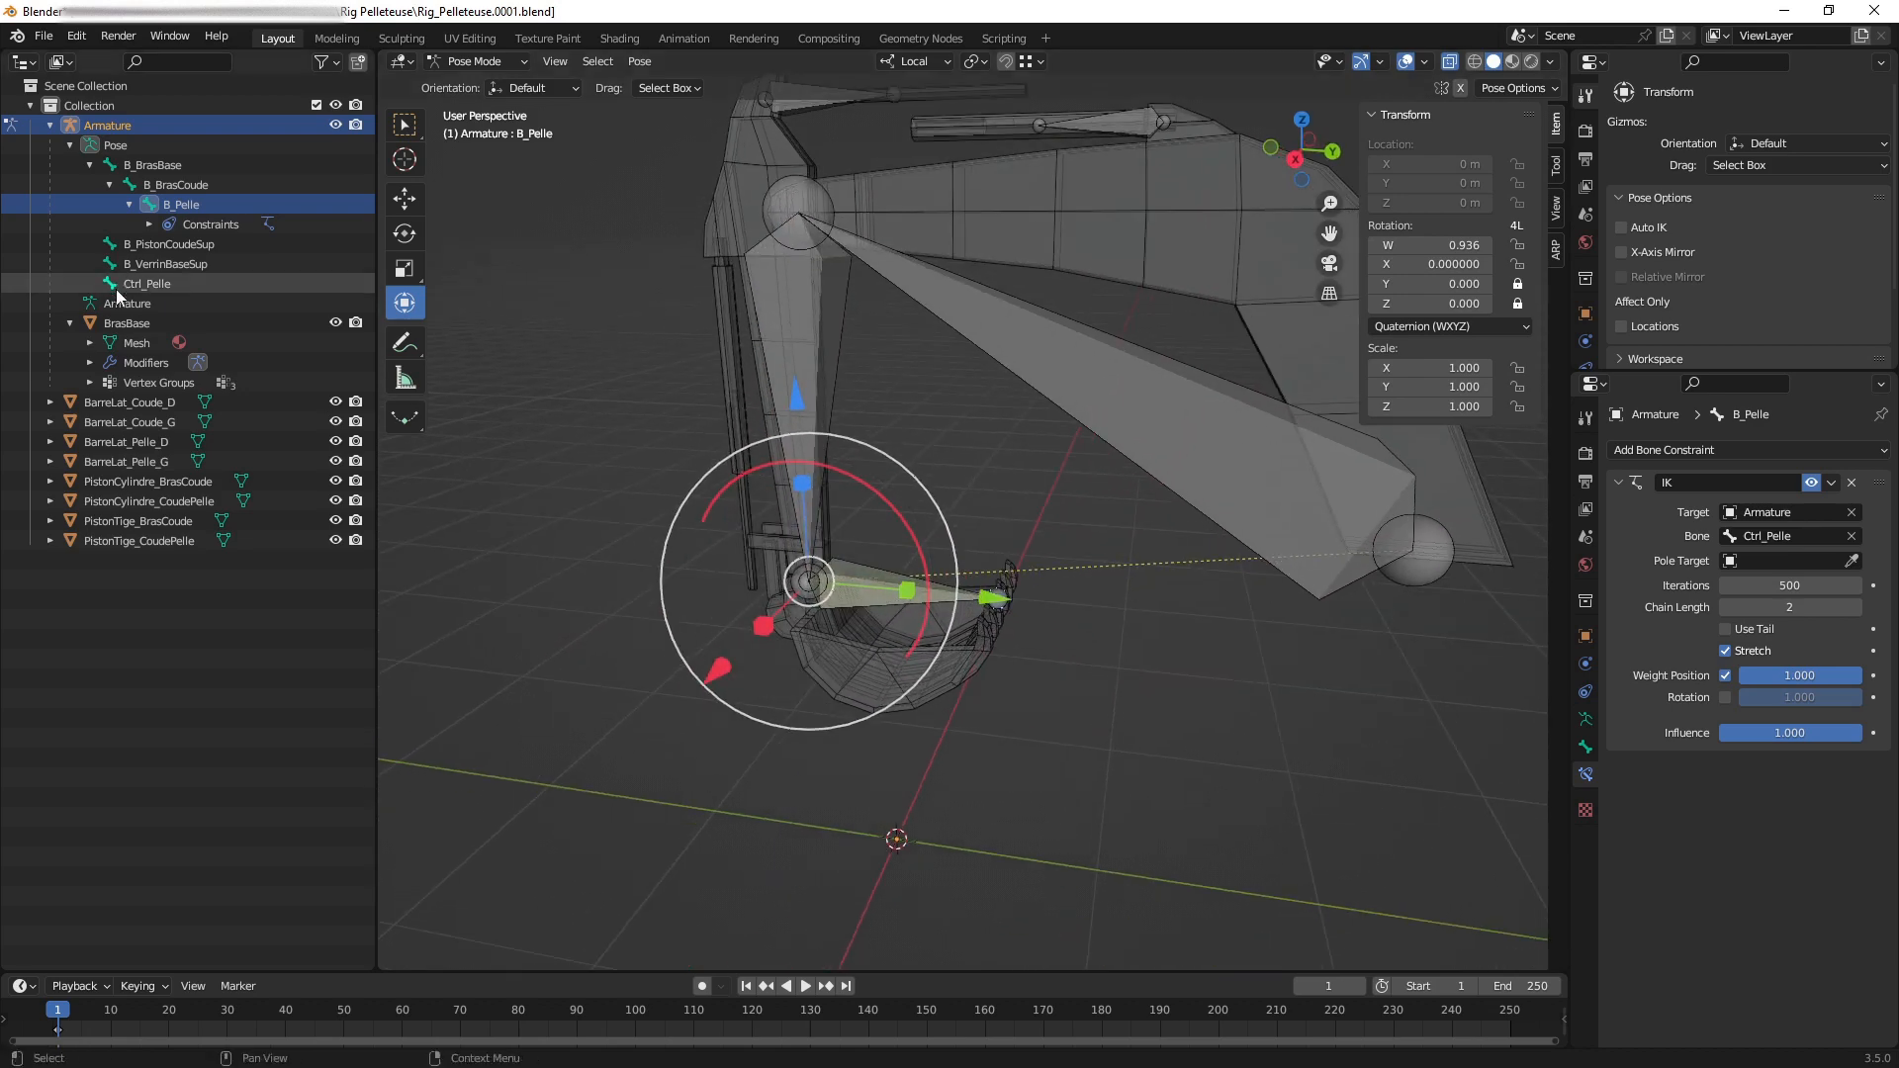
Try moving Ctrl_Pelle to test the chain length of 2, undo the move, and reselect B_Pelle.
left_click(150, 284)
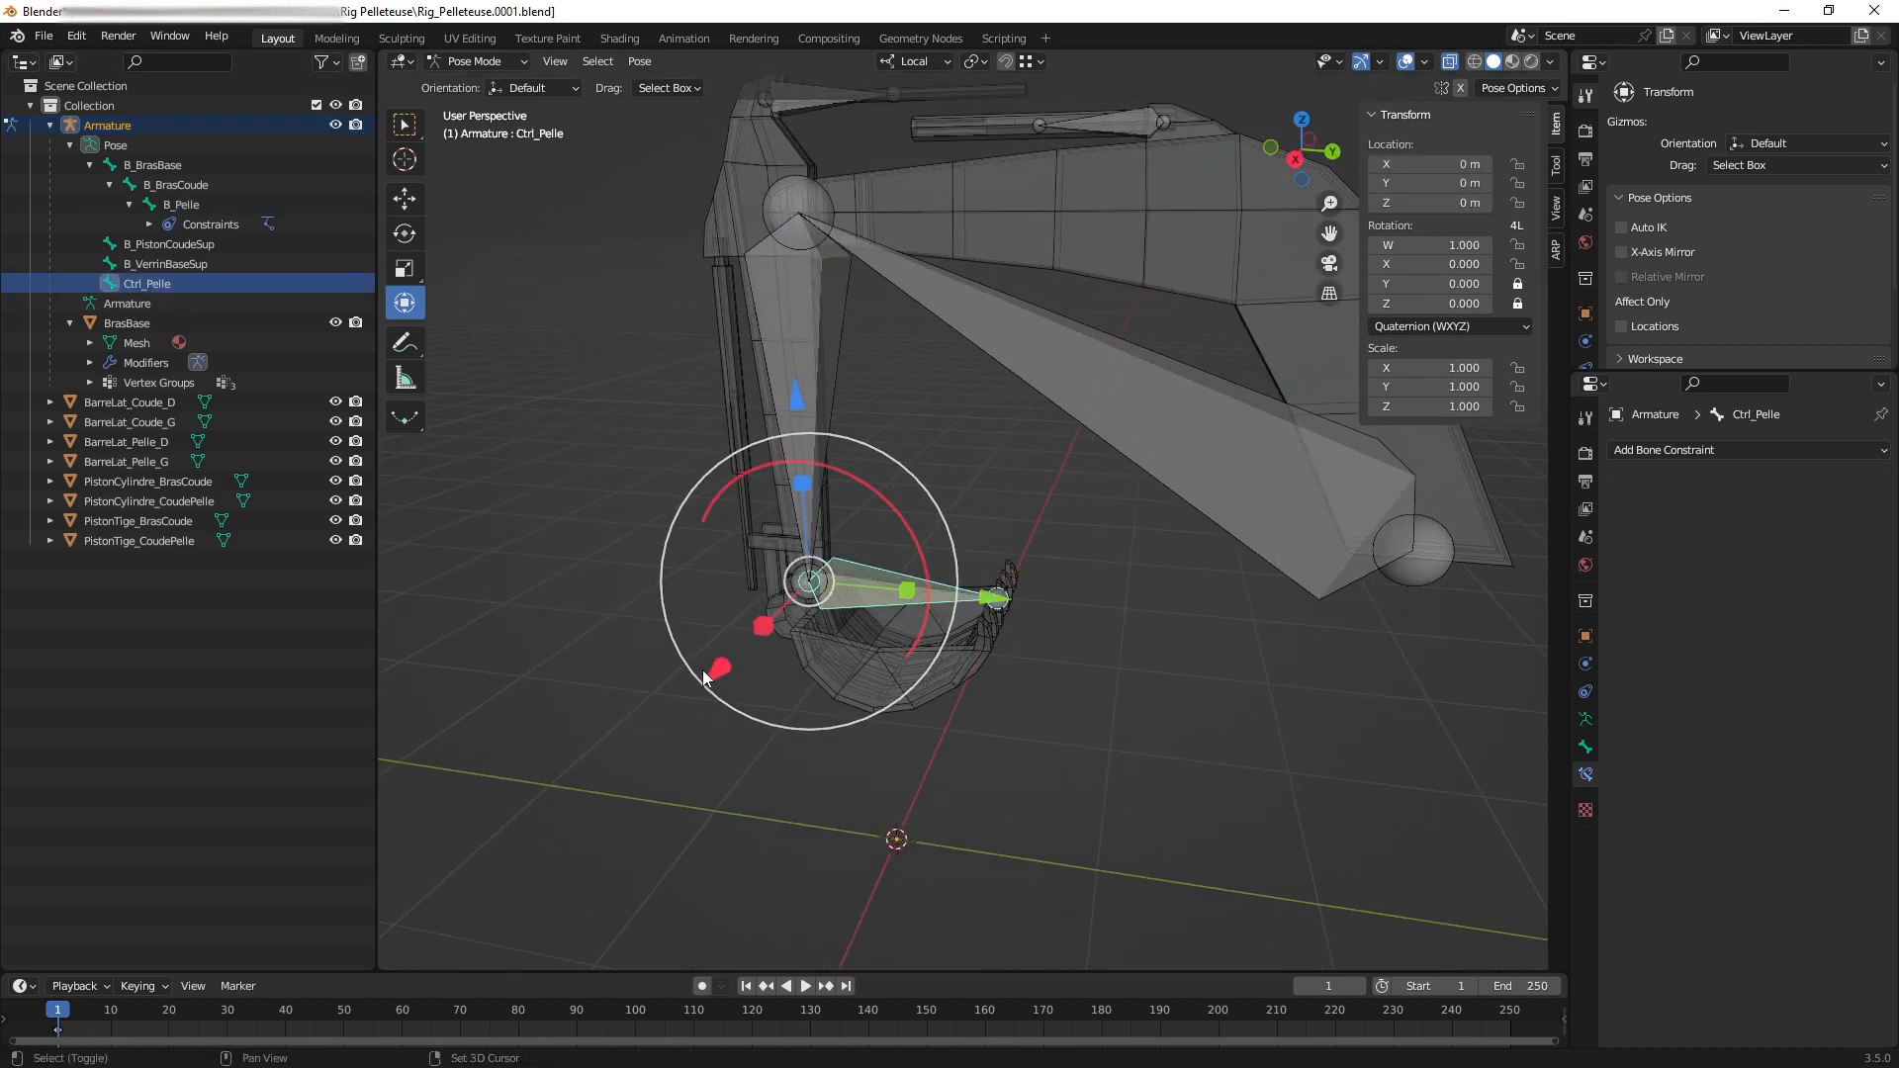
left_click_drag(702, 669, 572, 631)
key("ctrl+z")
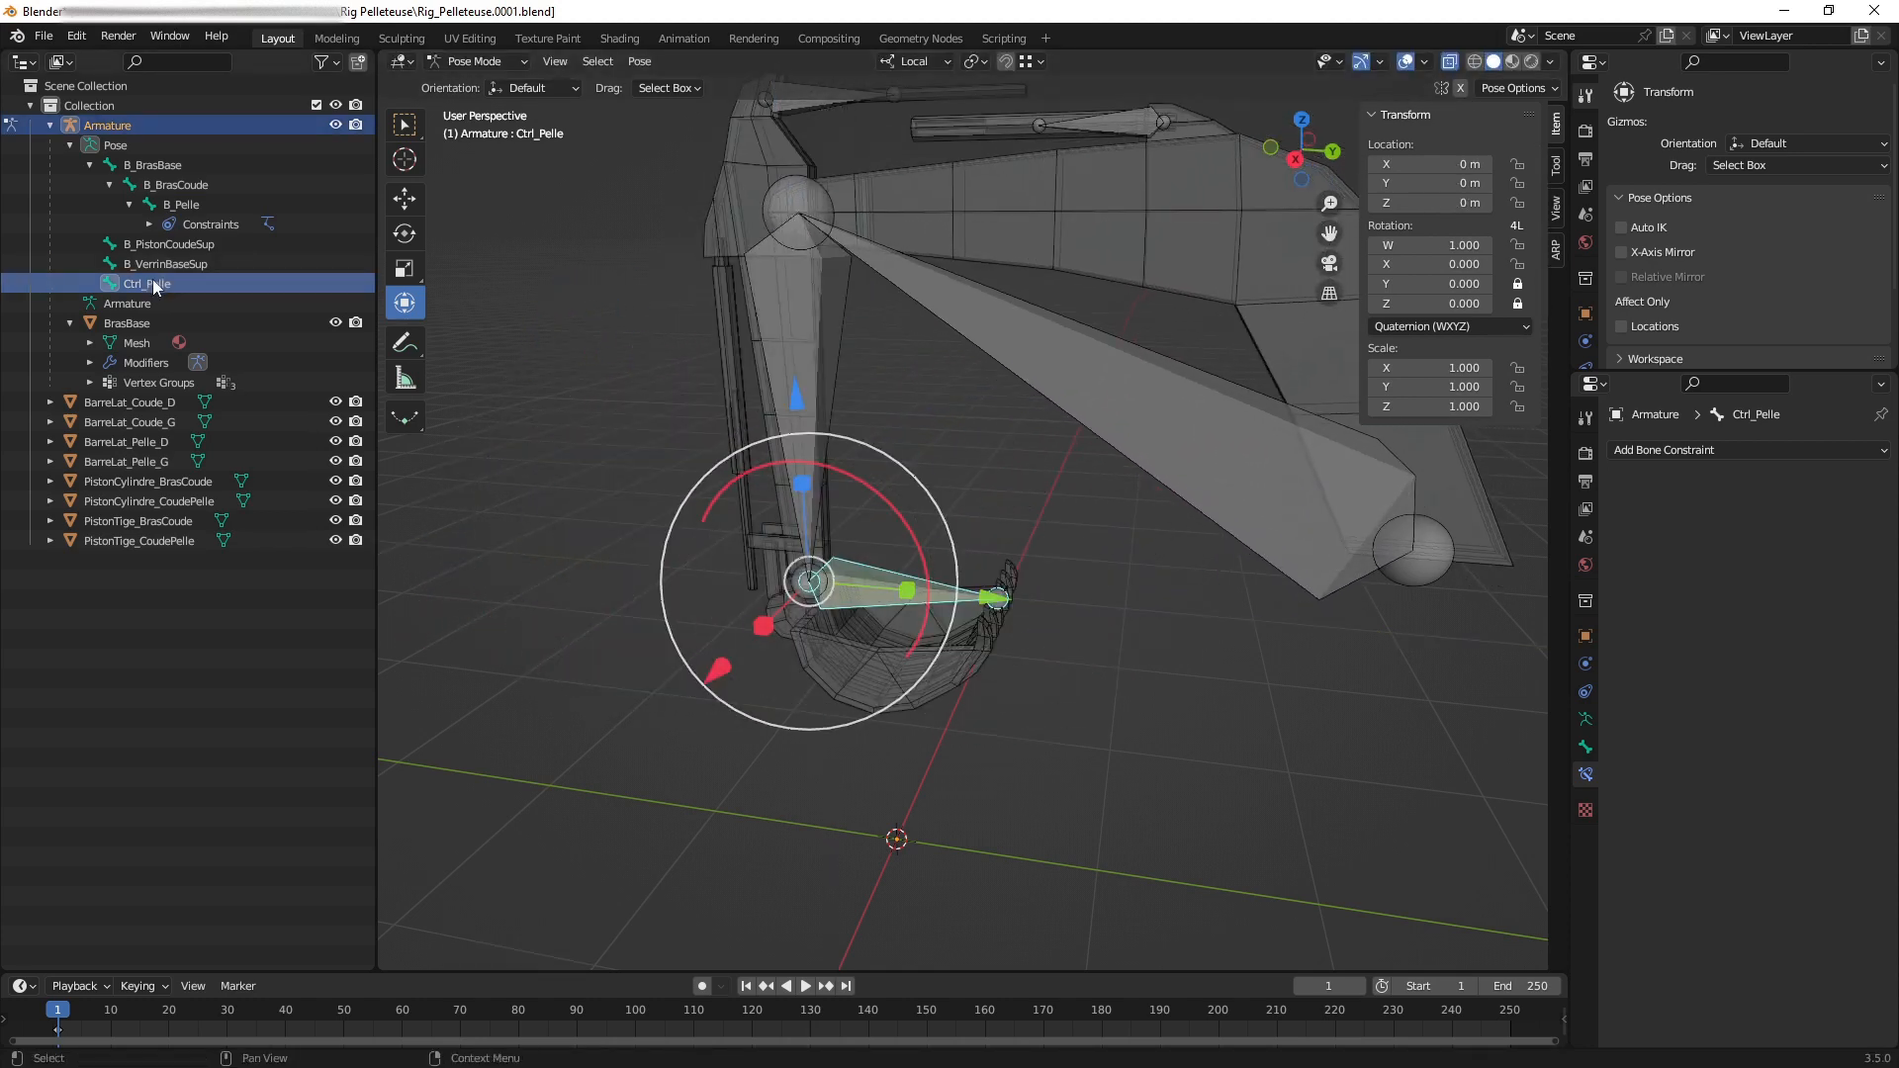
left_click(233, 204)
middle_click_drag(1328, 640, 1036, 651)
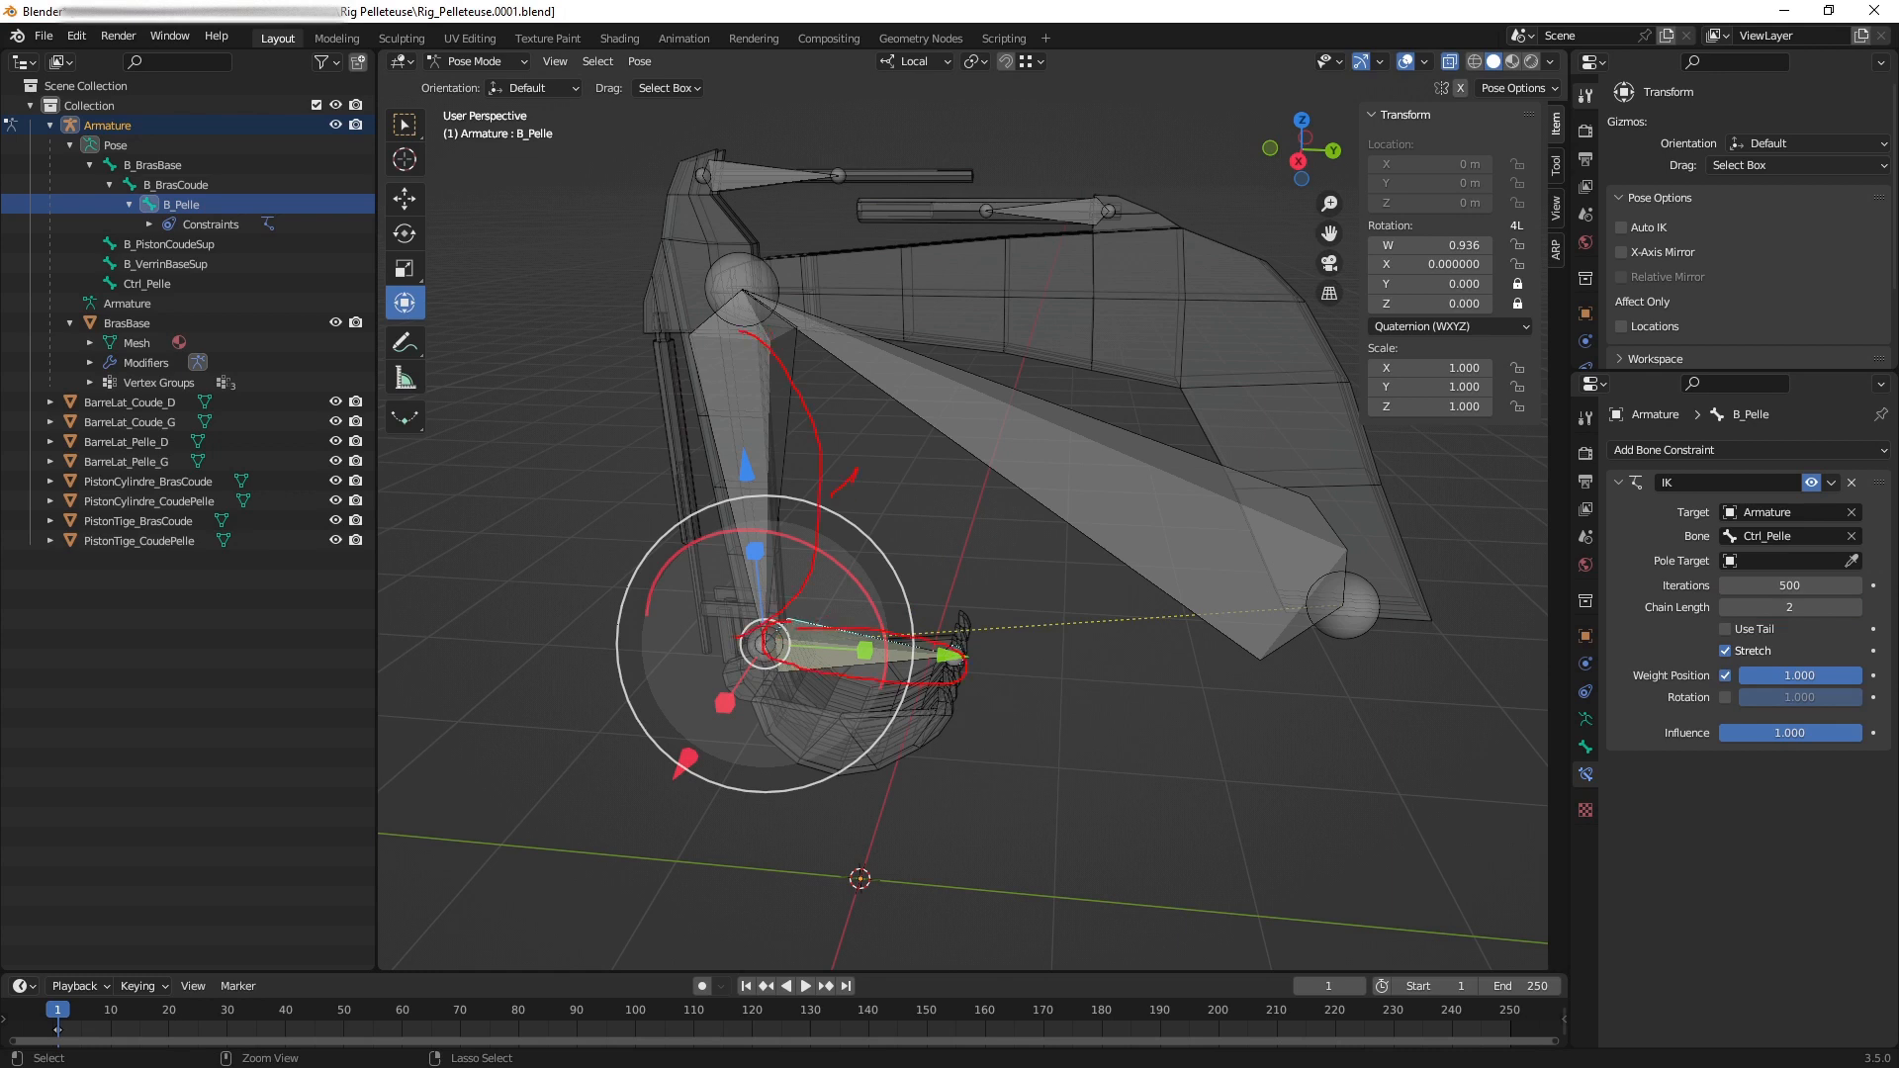
mouse_move(809, 315)
left_mouse_down()
mouse_move(1038, 295)
mouse_move(1299, 537)
left_mouse_up()
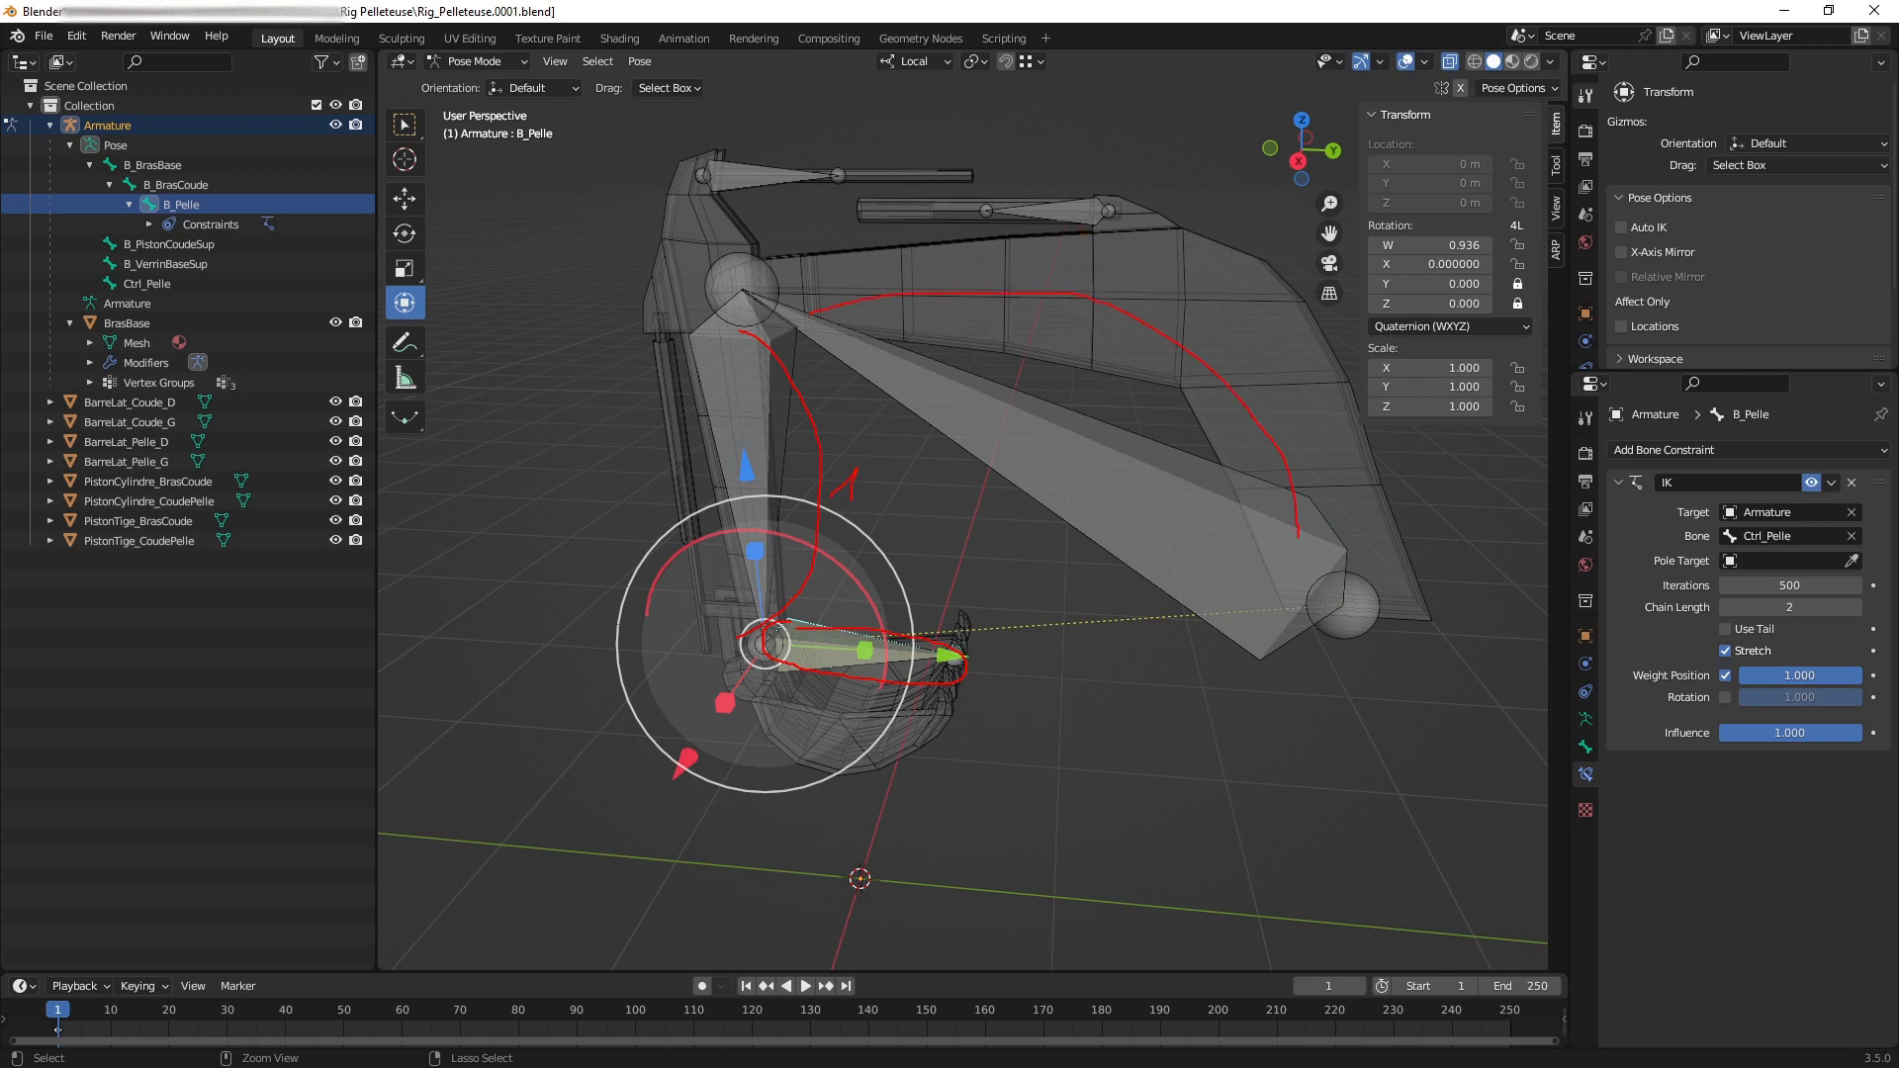
key("Escape")
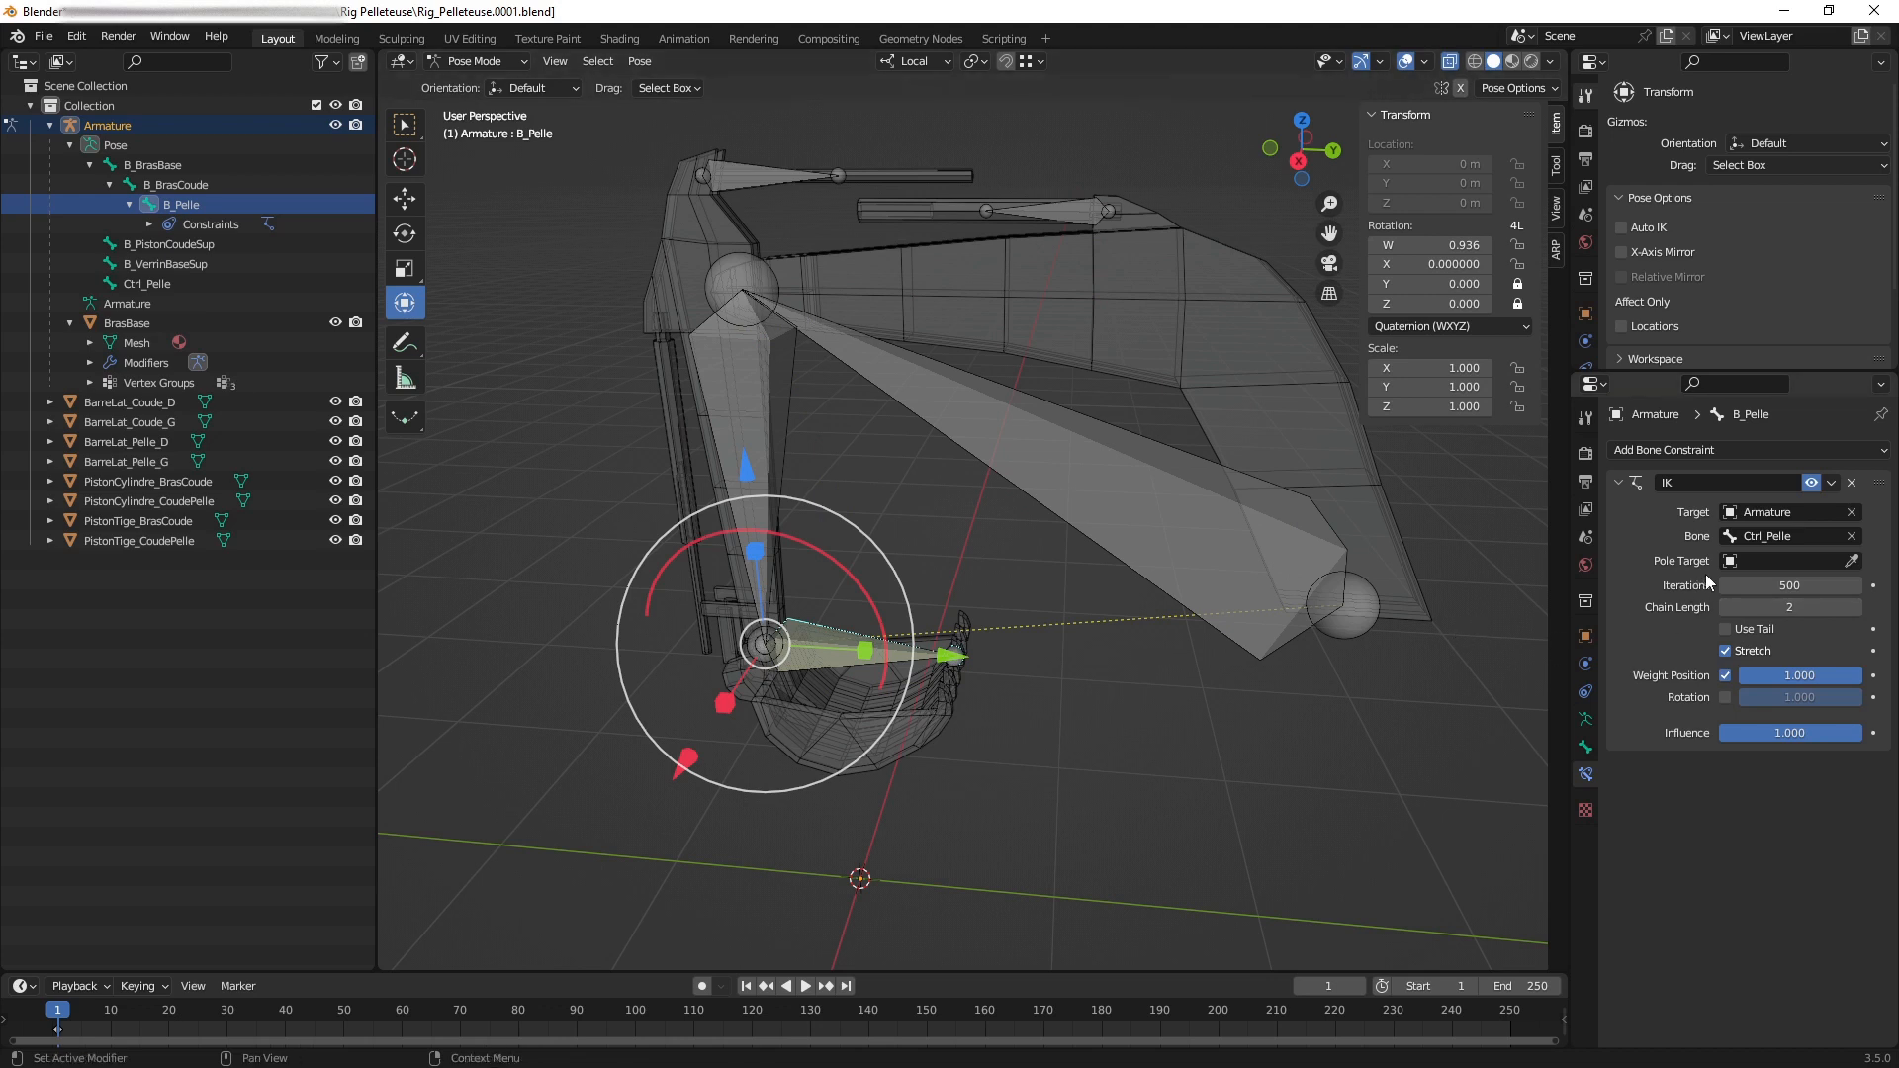
Move Ctrl_Pelle with its local X axis excluded to about Y -4.19 m and Z 2.09 m to test the arm, and clear its location.
middle_click_drag(800, 776, 857, 675, "shift")
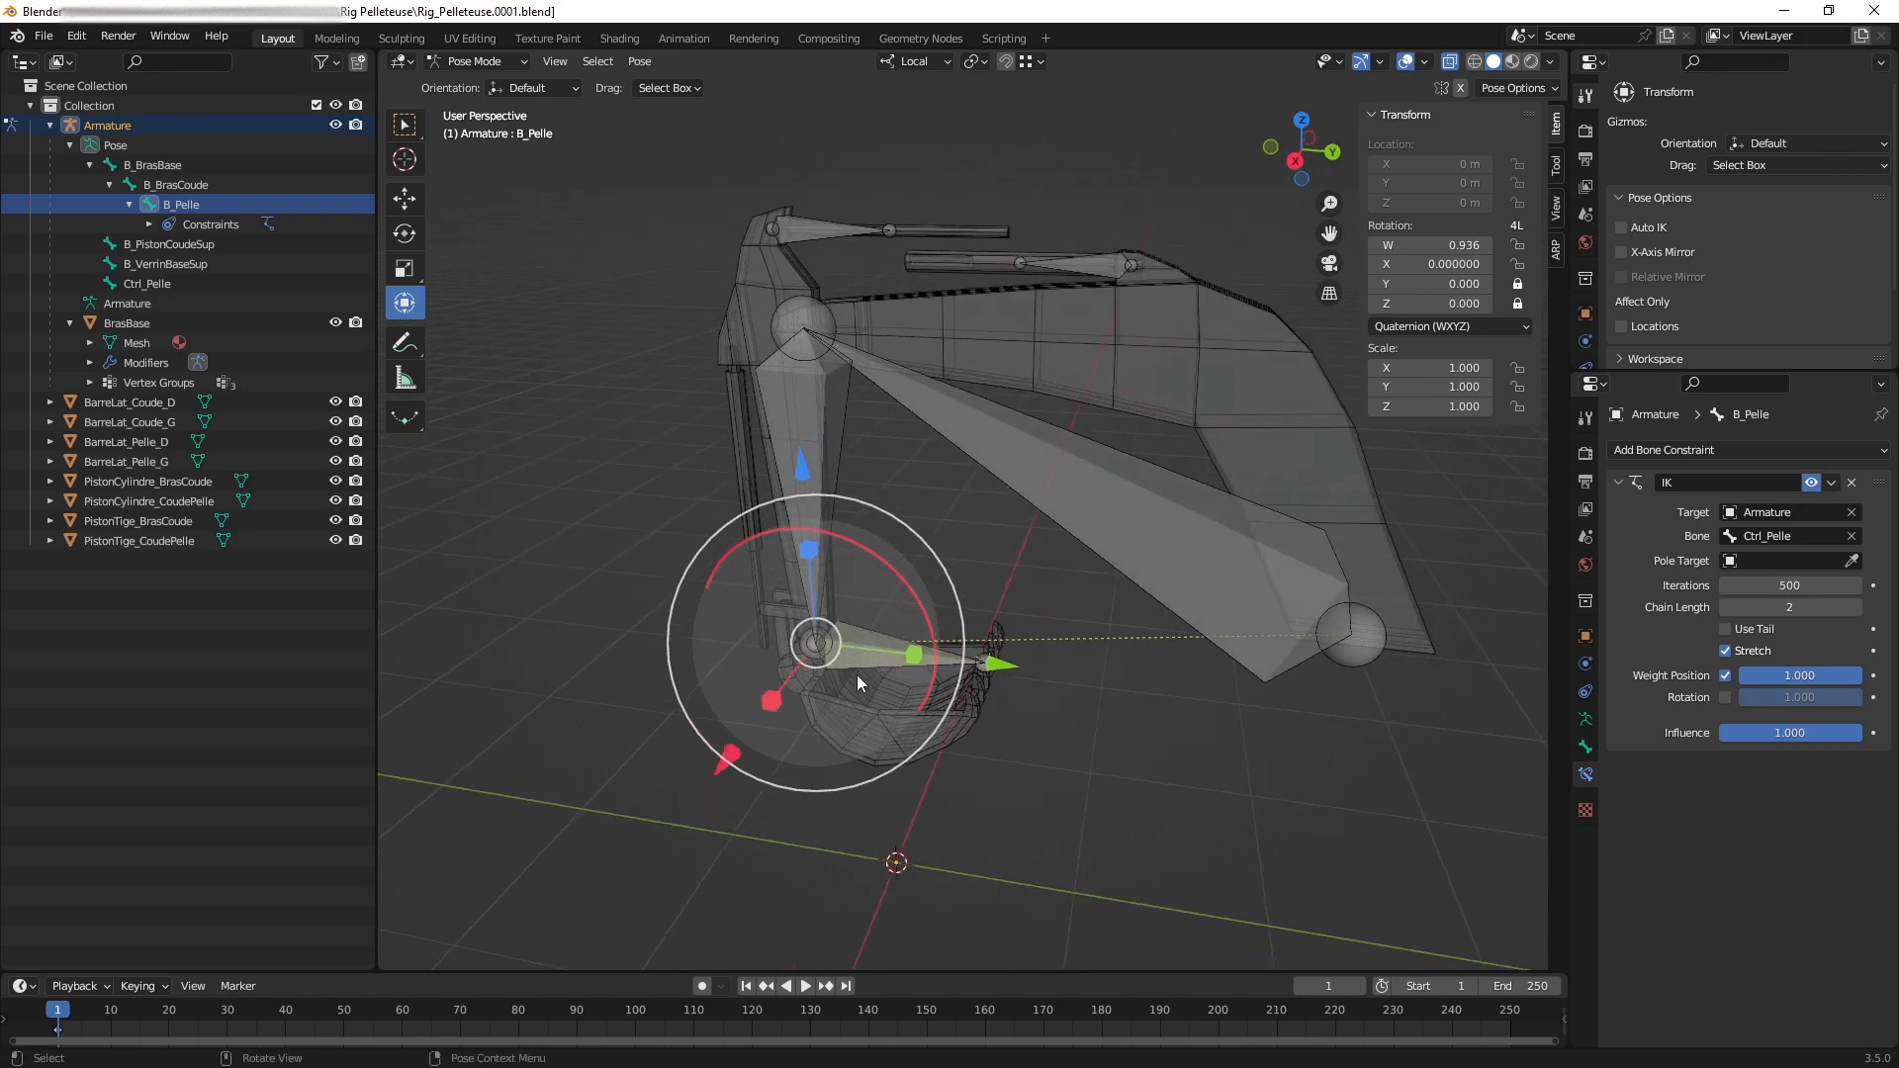
left_click(867, 661)
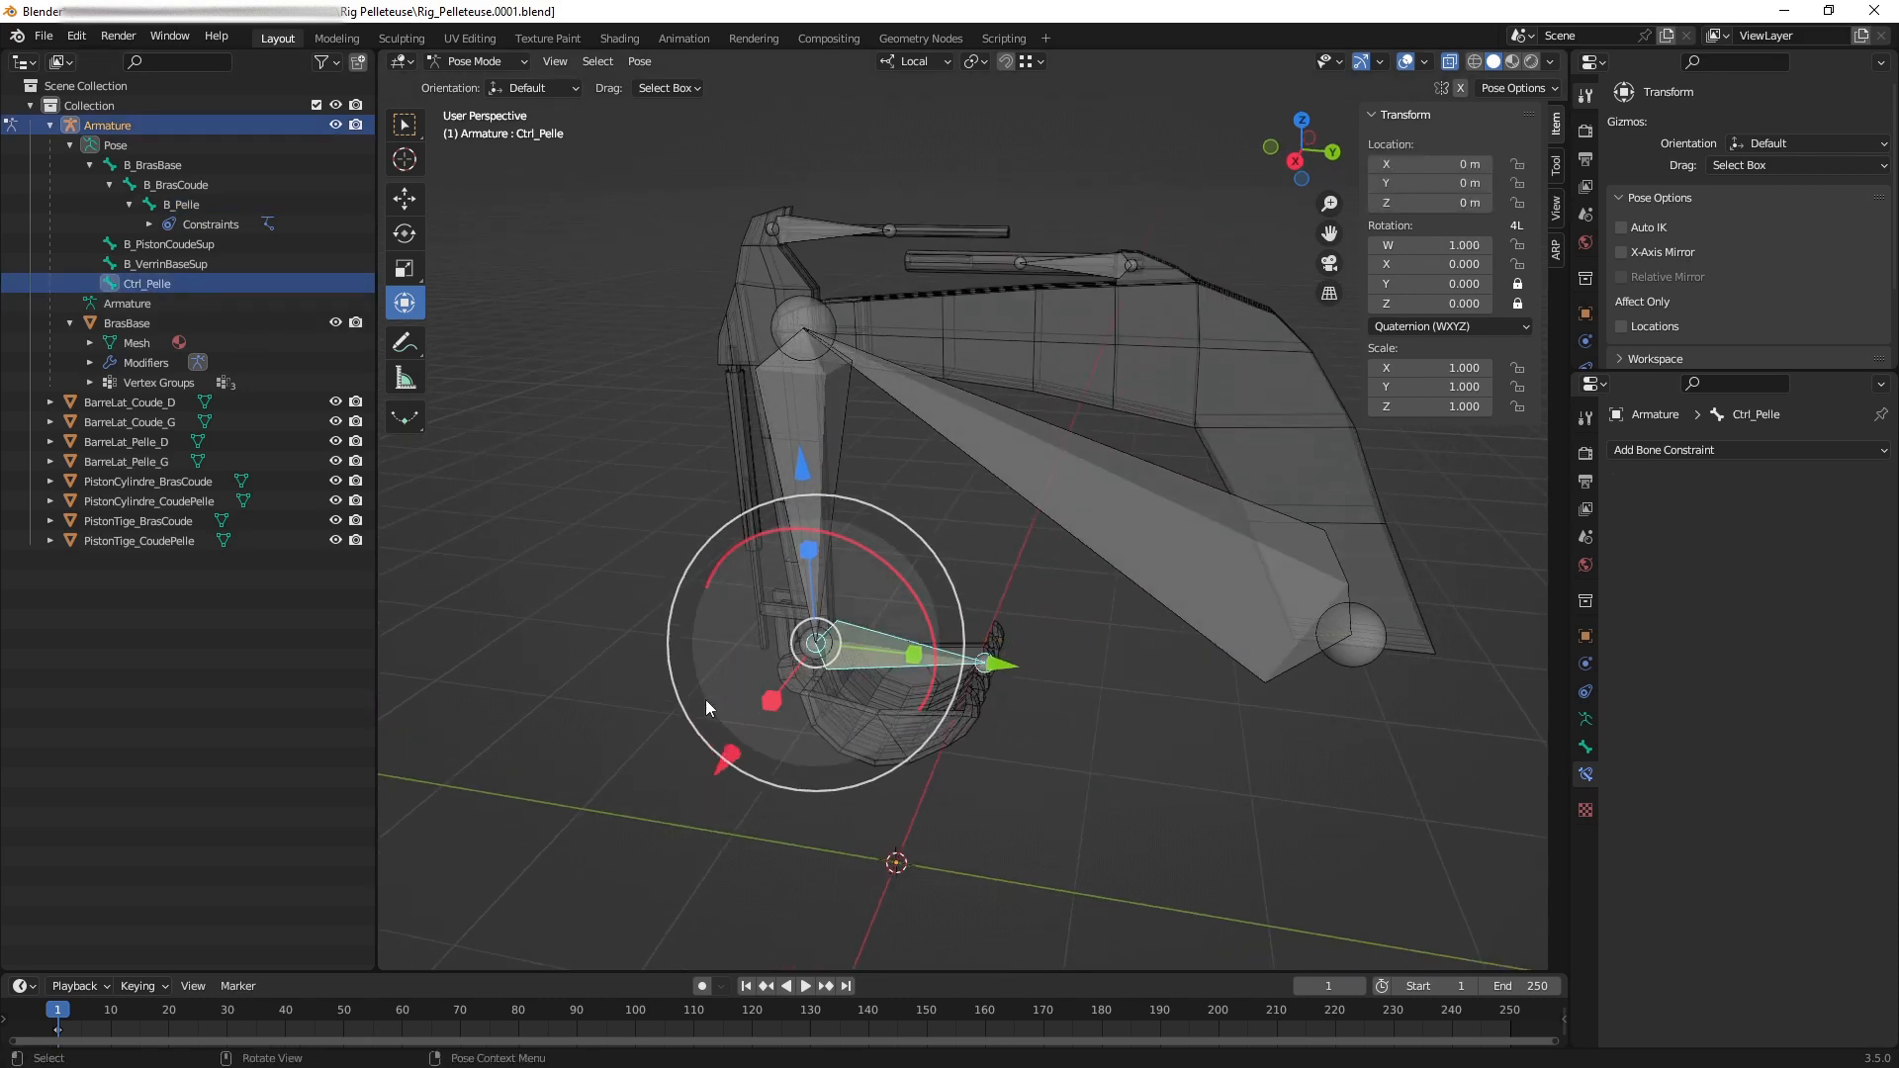
left_click_drag(729, 760, 1474, 653, "shift")
scroll(888, 486, "down", 3)
middle_click_drag(885, 601, 1125, 595, "shift")
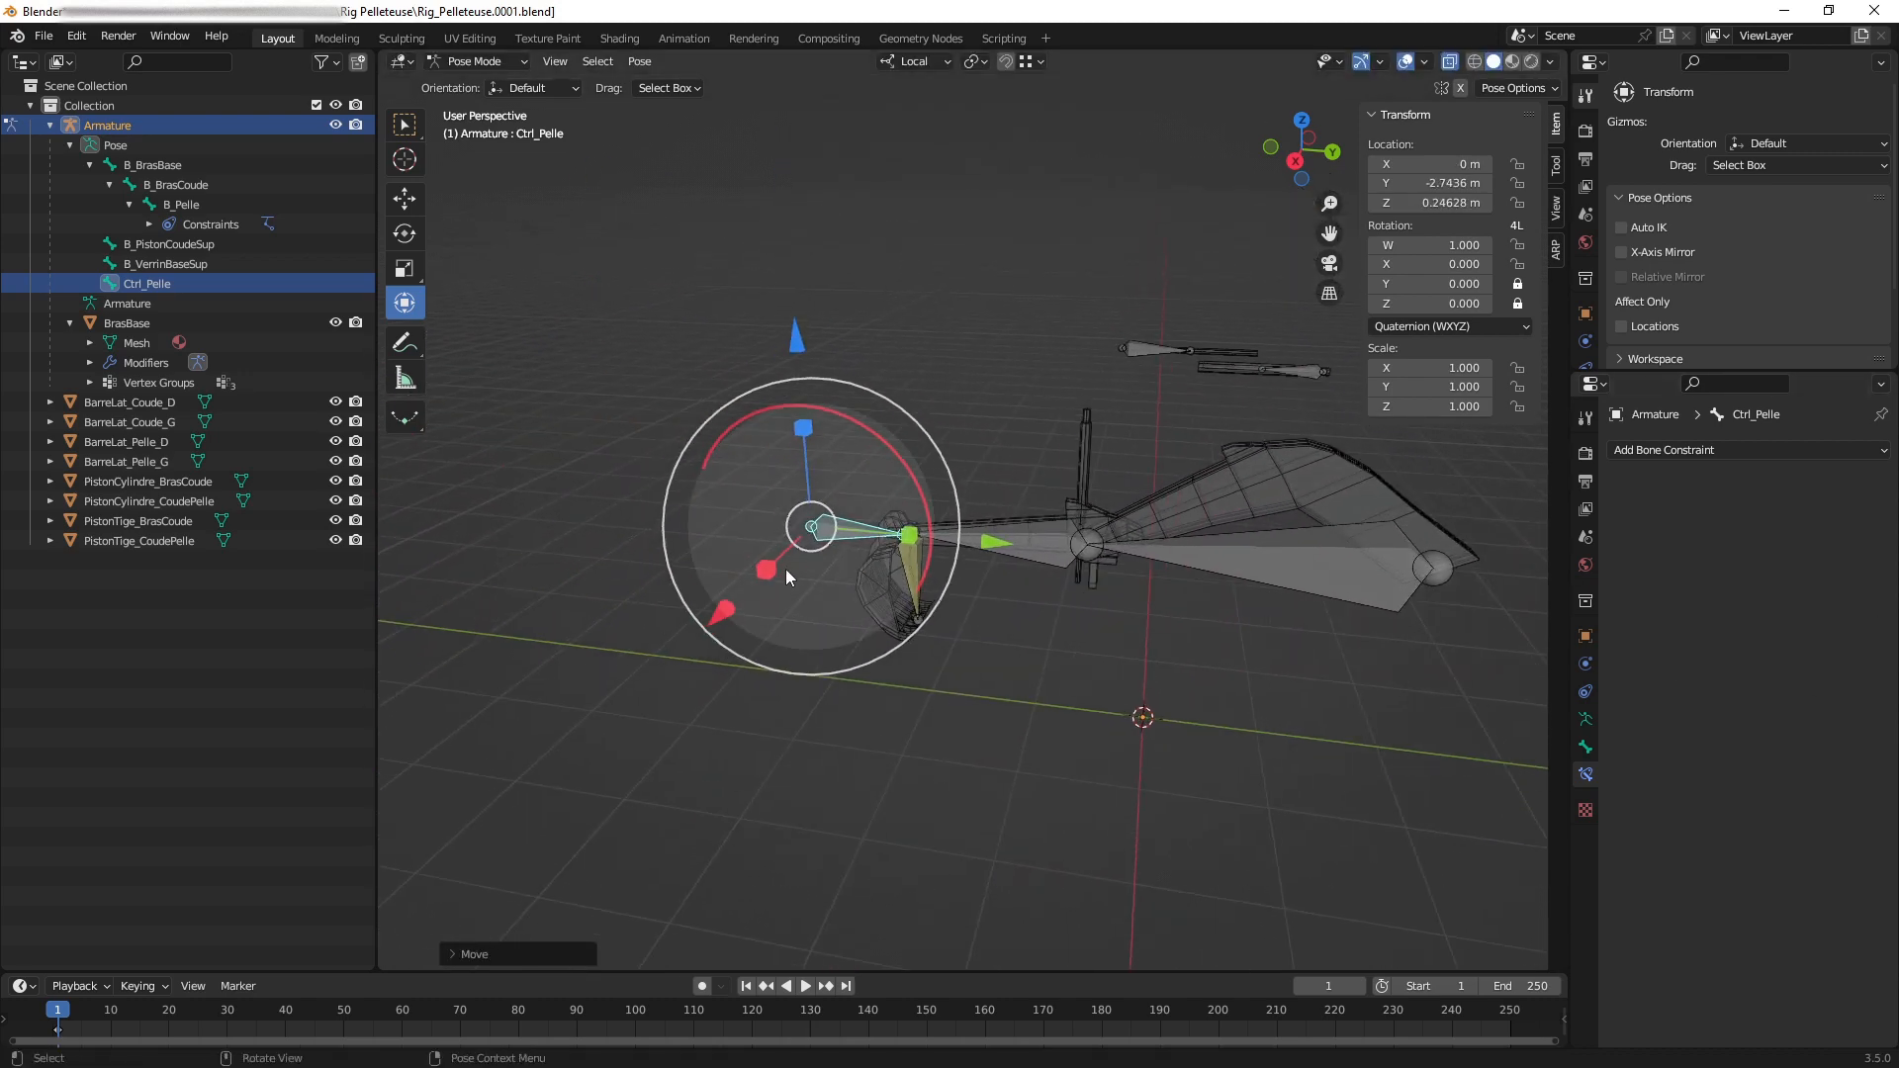
left_click_drag(723, 612, 546, 405, "shift")
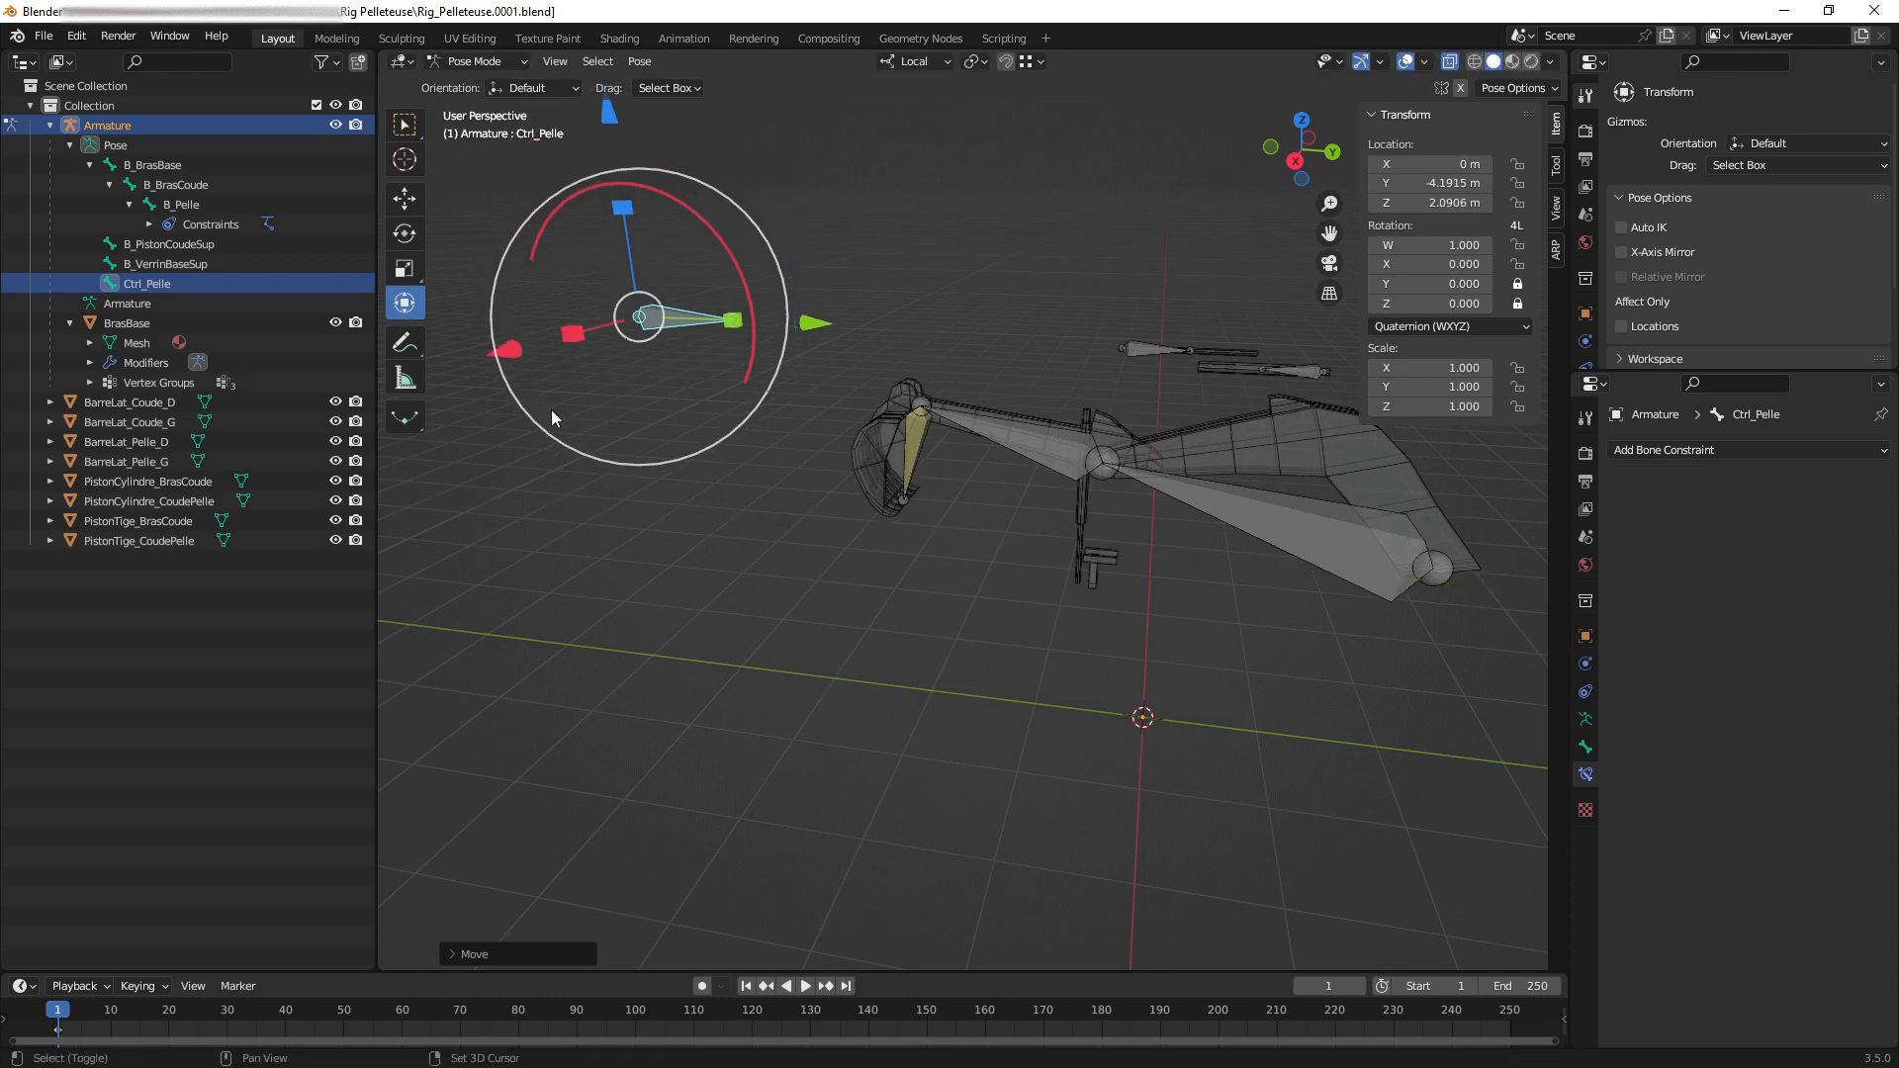
key("alt+g")
Add a Copy Rotation constraint to the B_Pelle bone and collapse its IK constraint settings.
middle_click_drag(1205, 585, 850, 626)
left_click(851, 625)
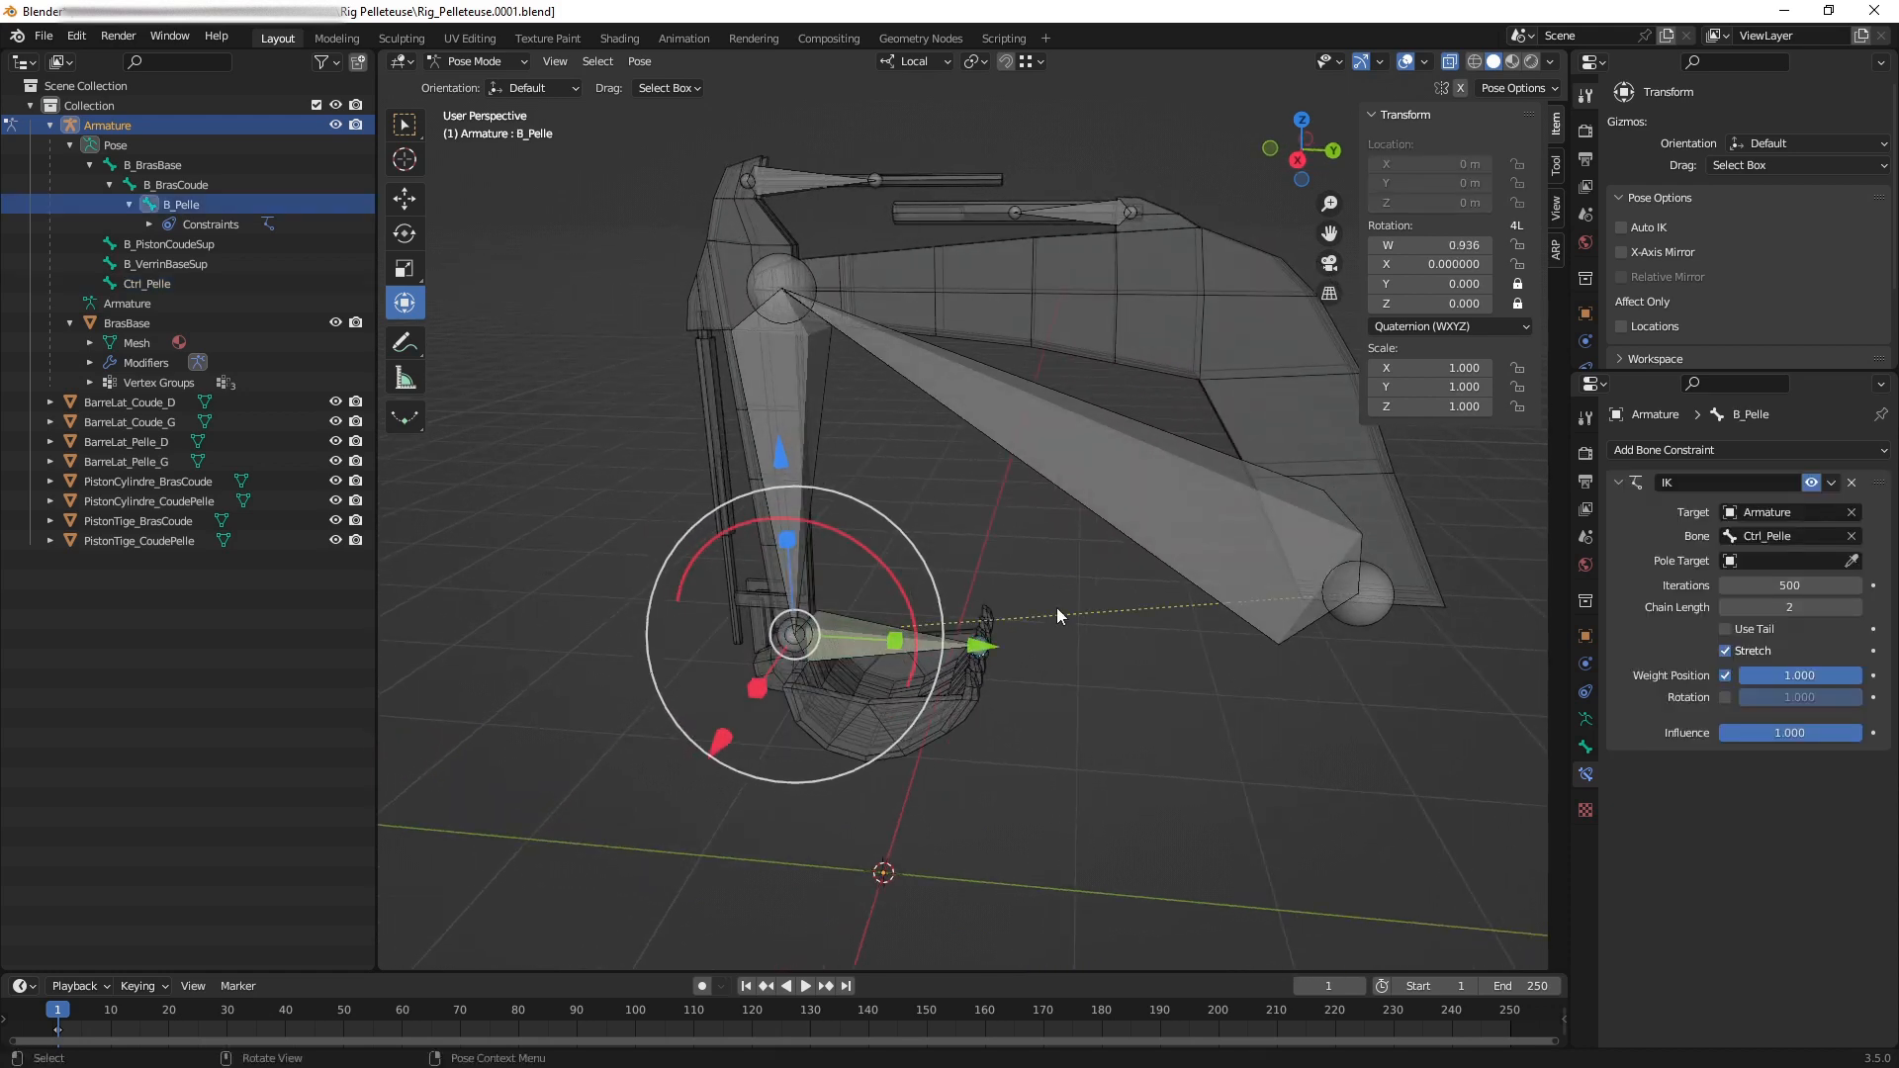
mouse_move(1057, 607)
middle_mouse_down()
mouse_move(1028, 596)
mouse_move(1085, 594)
middle_mouse_up()
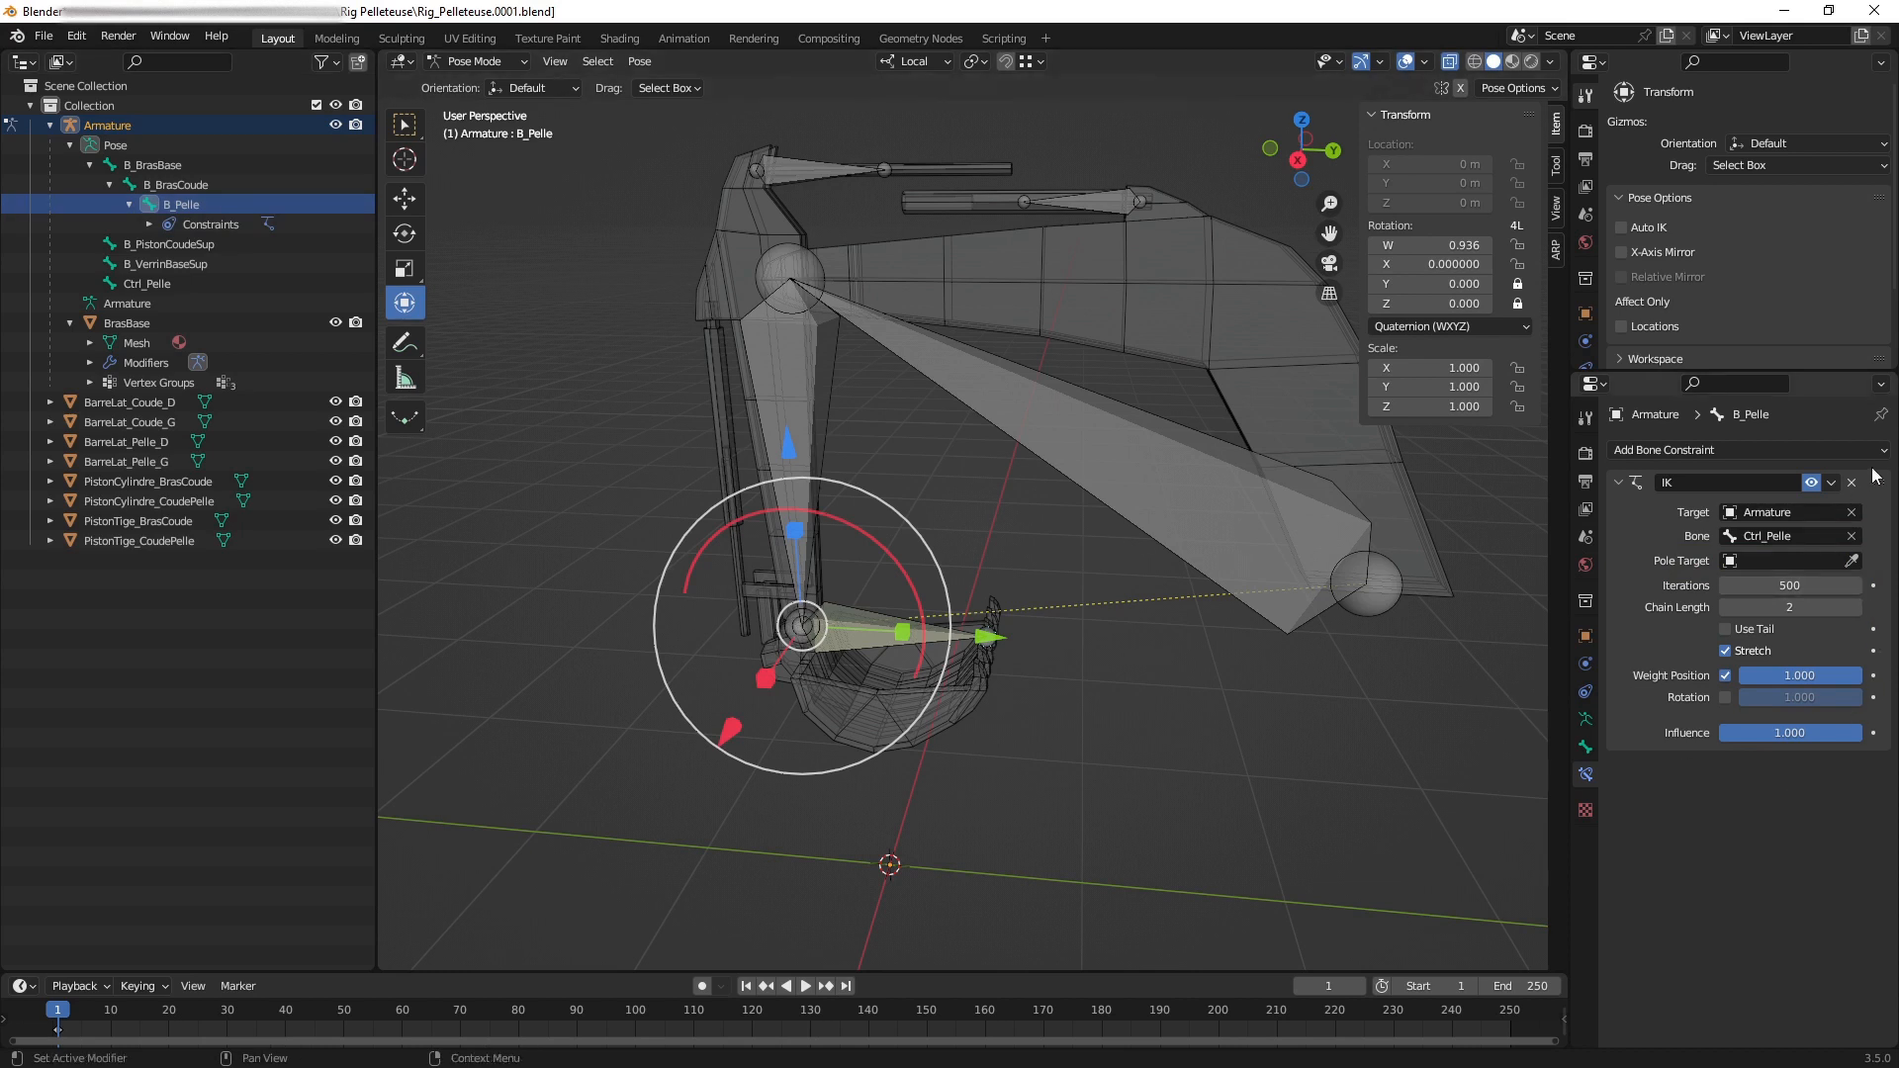
left_click(1687, 450)
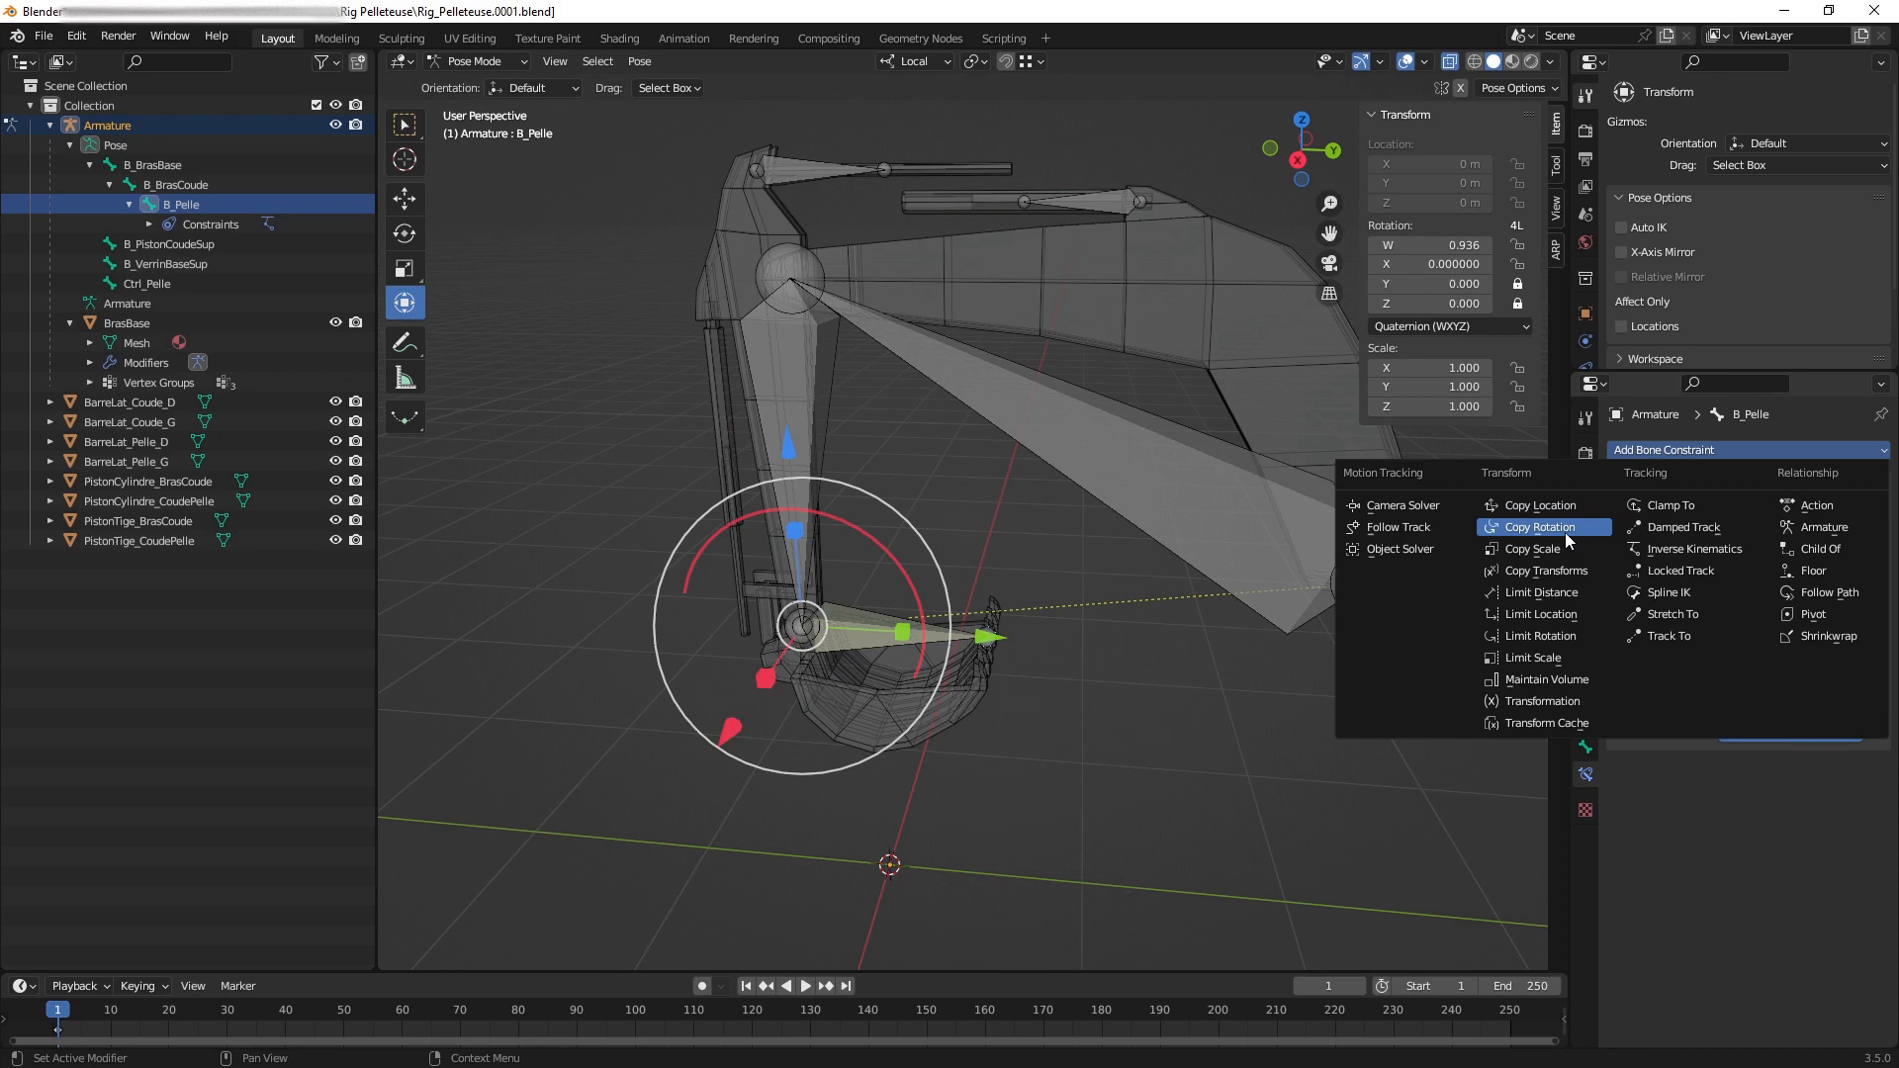
left_click(1565, 532)
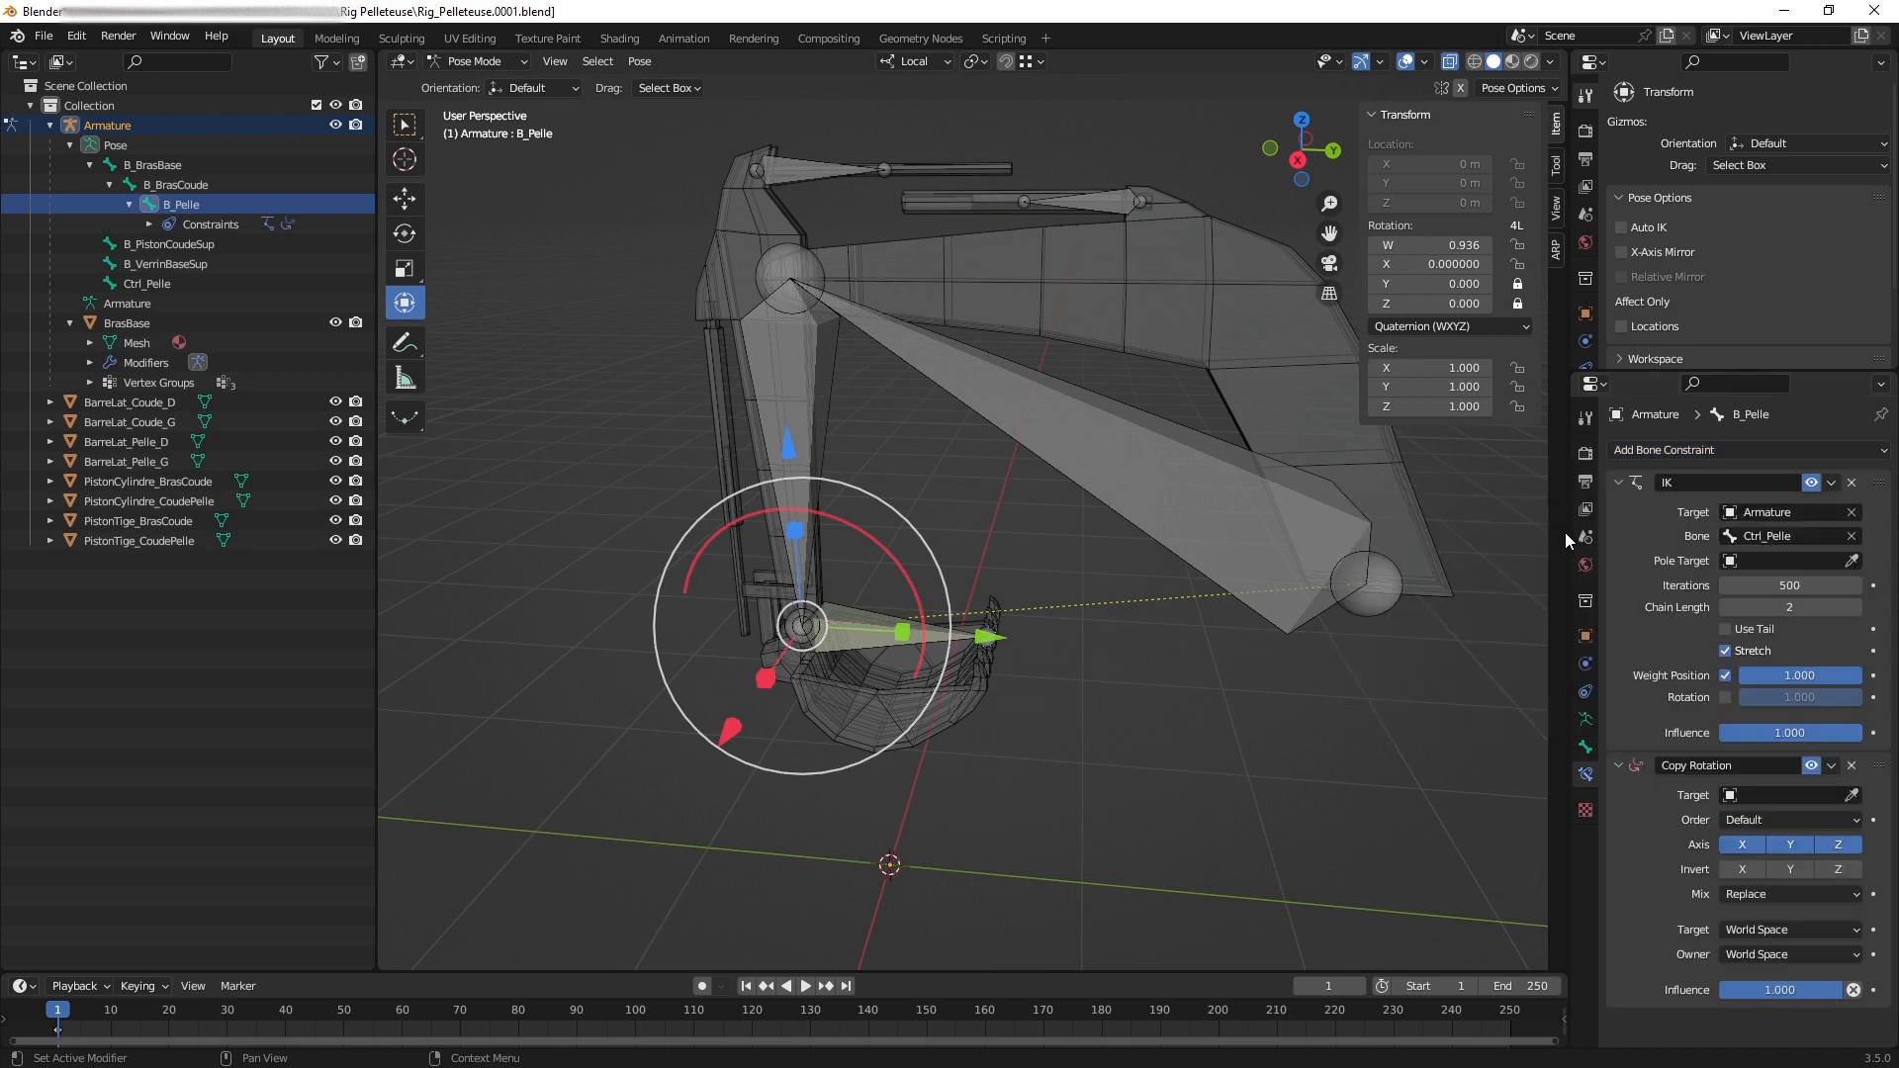
left_click(1617, 484)
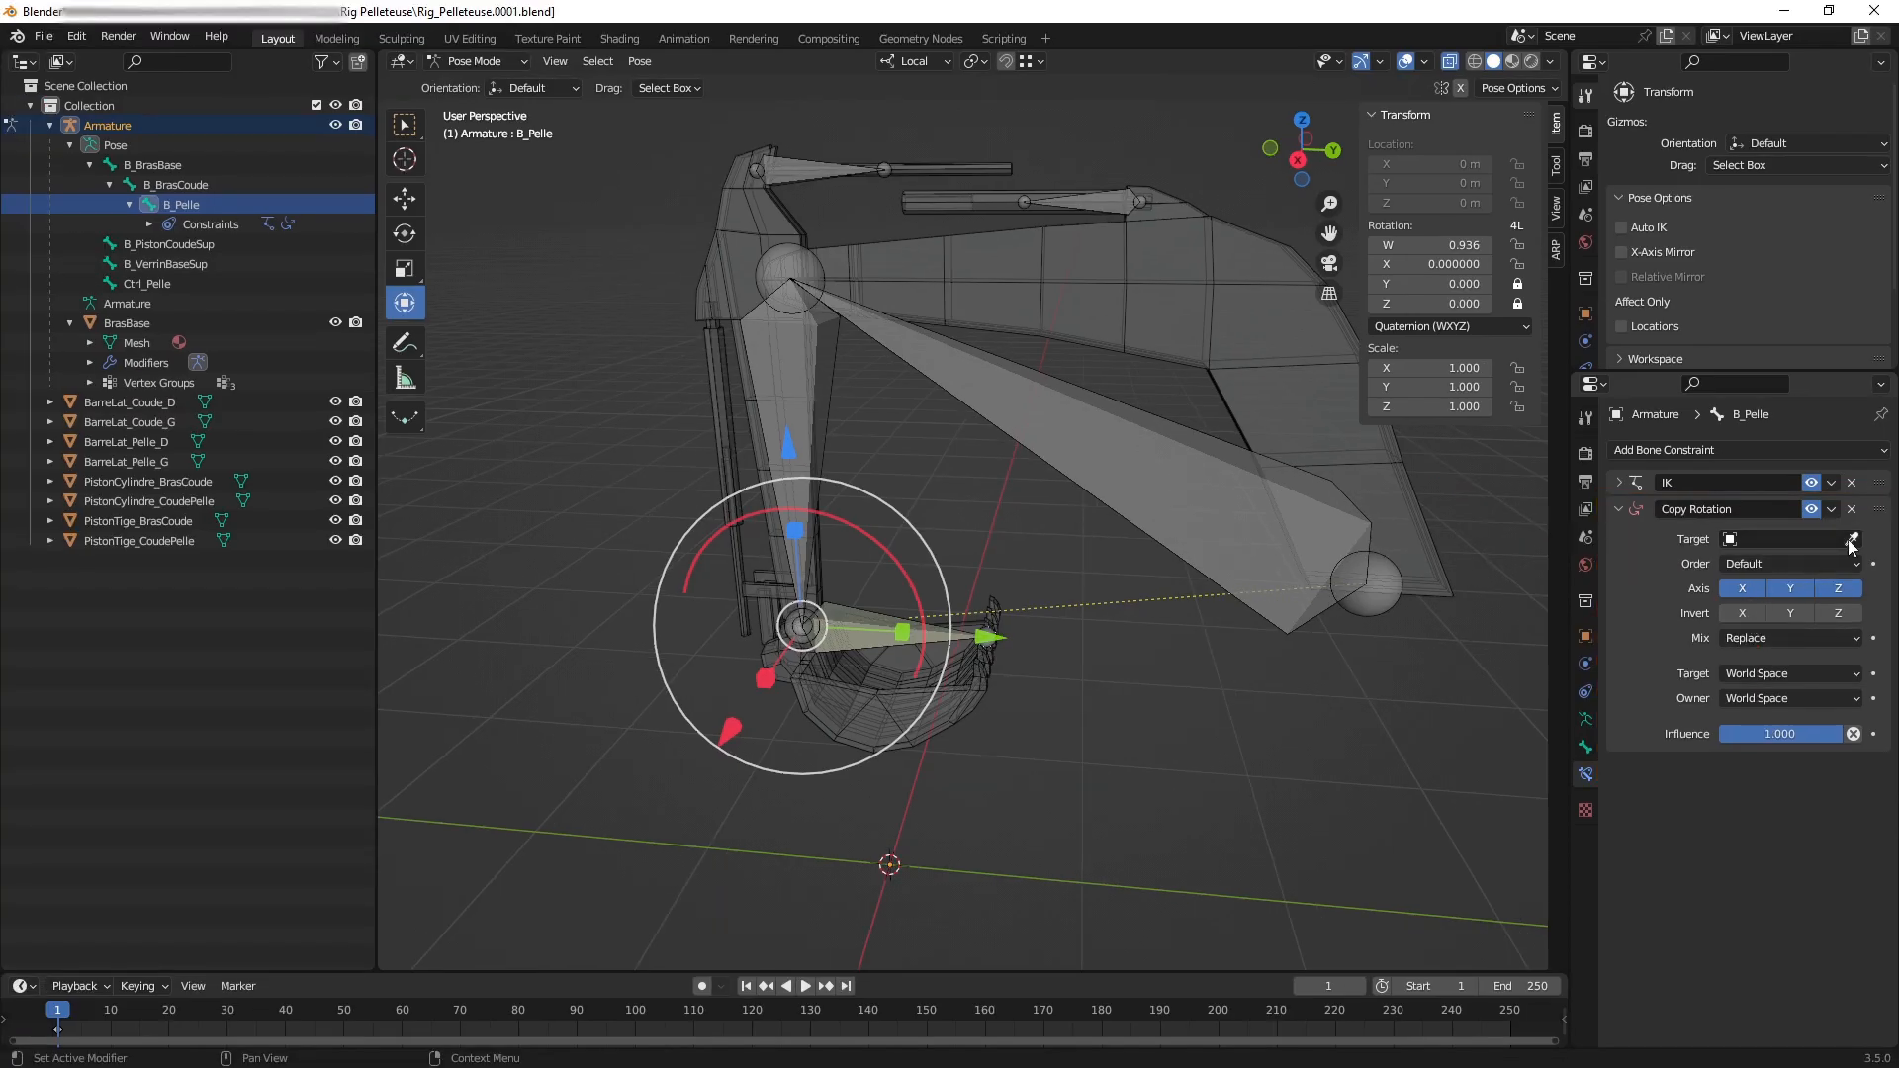
Set the Copy Rotation constraint's target to Armature and its bone to Ctrl_Pelle.
left_click(1785, 540)
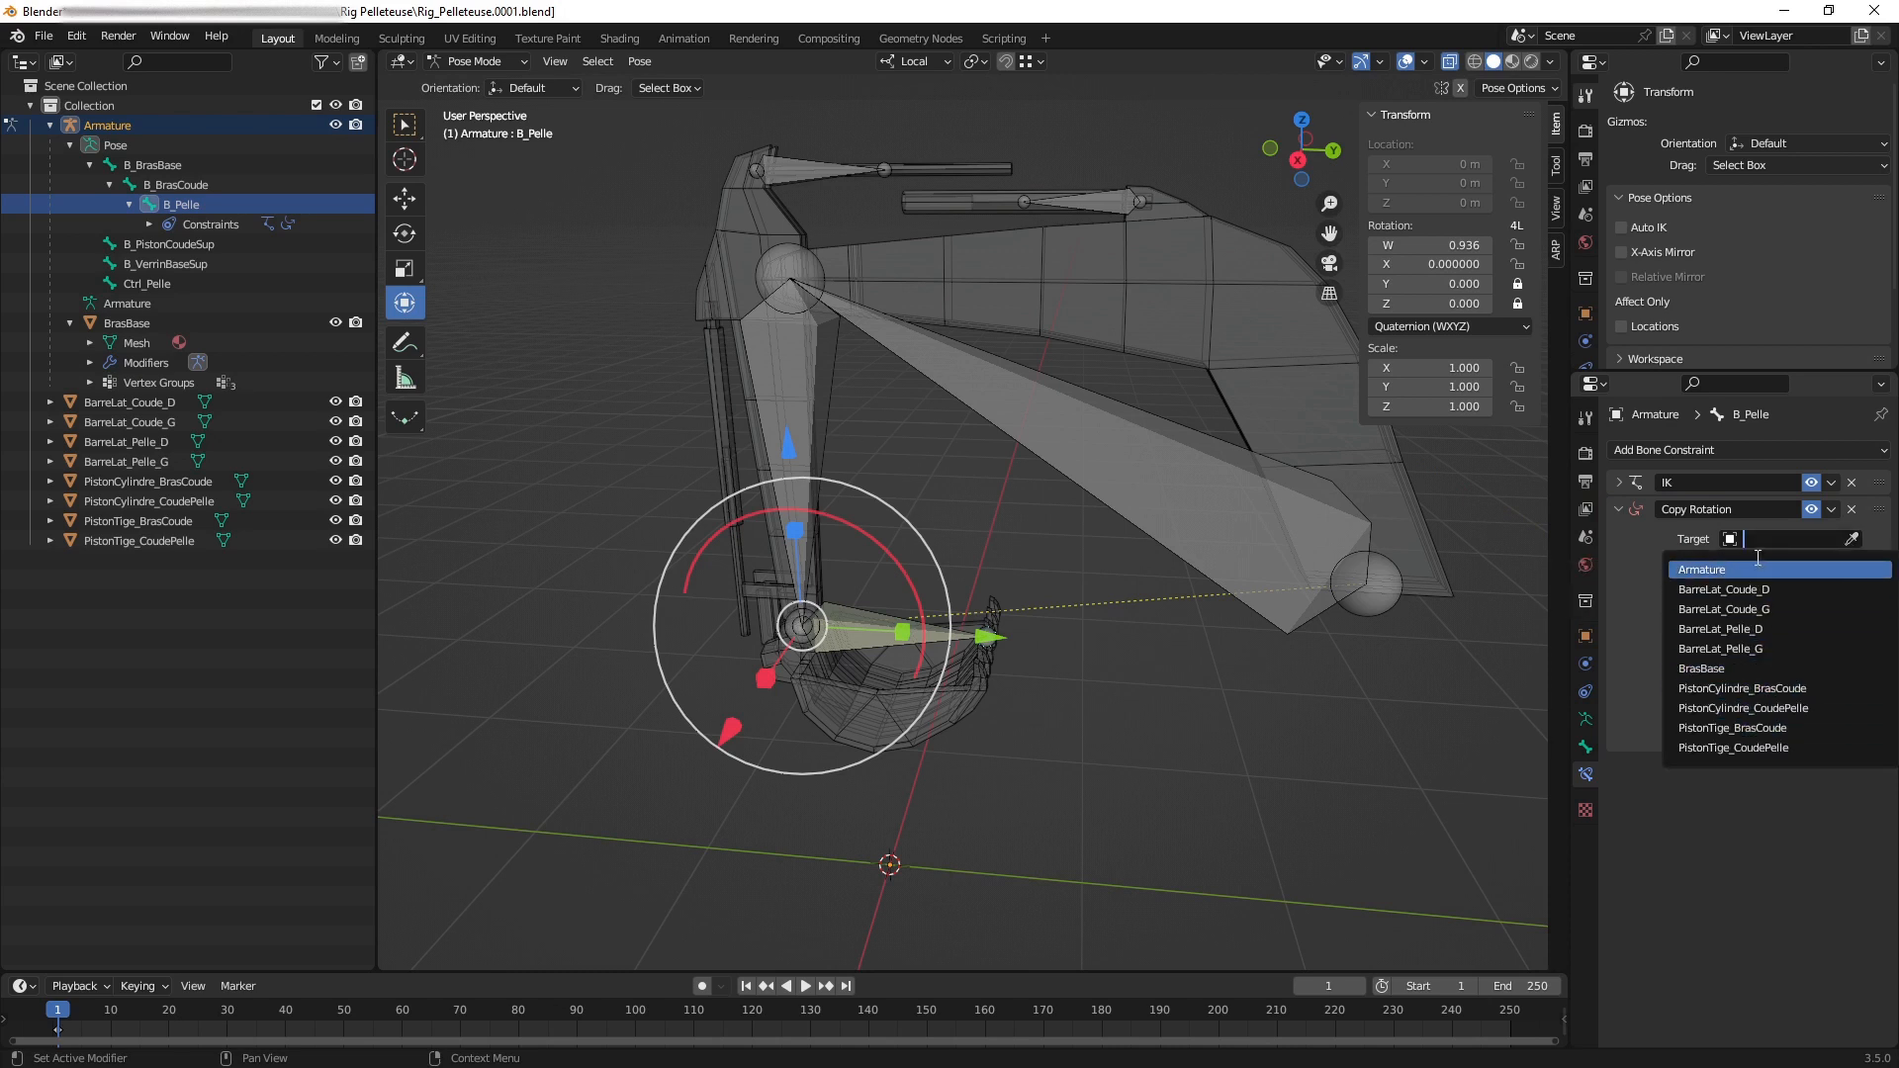
left_click(1689, 541)
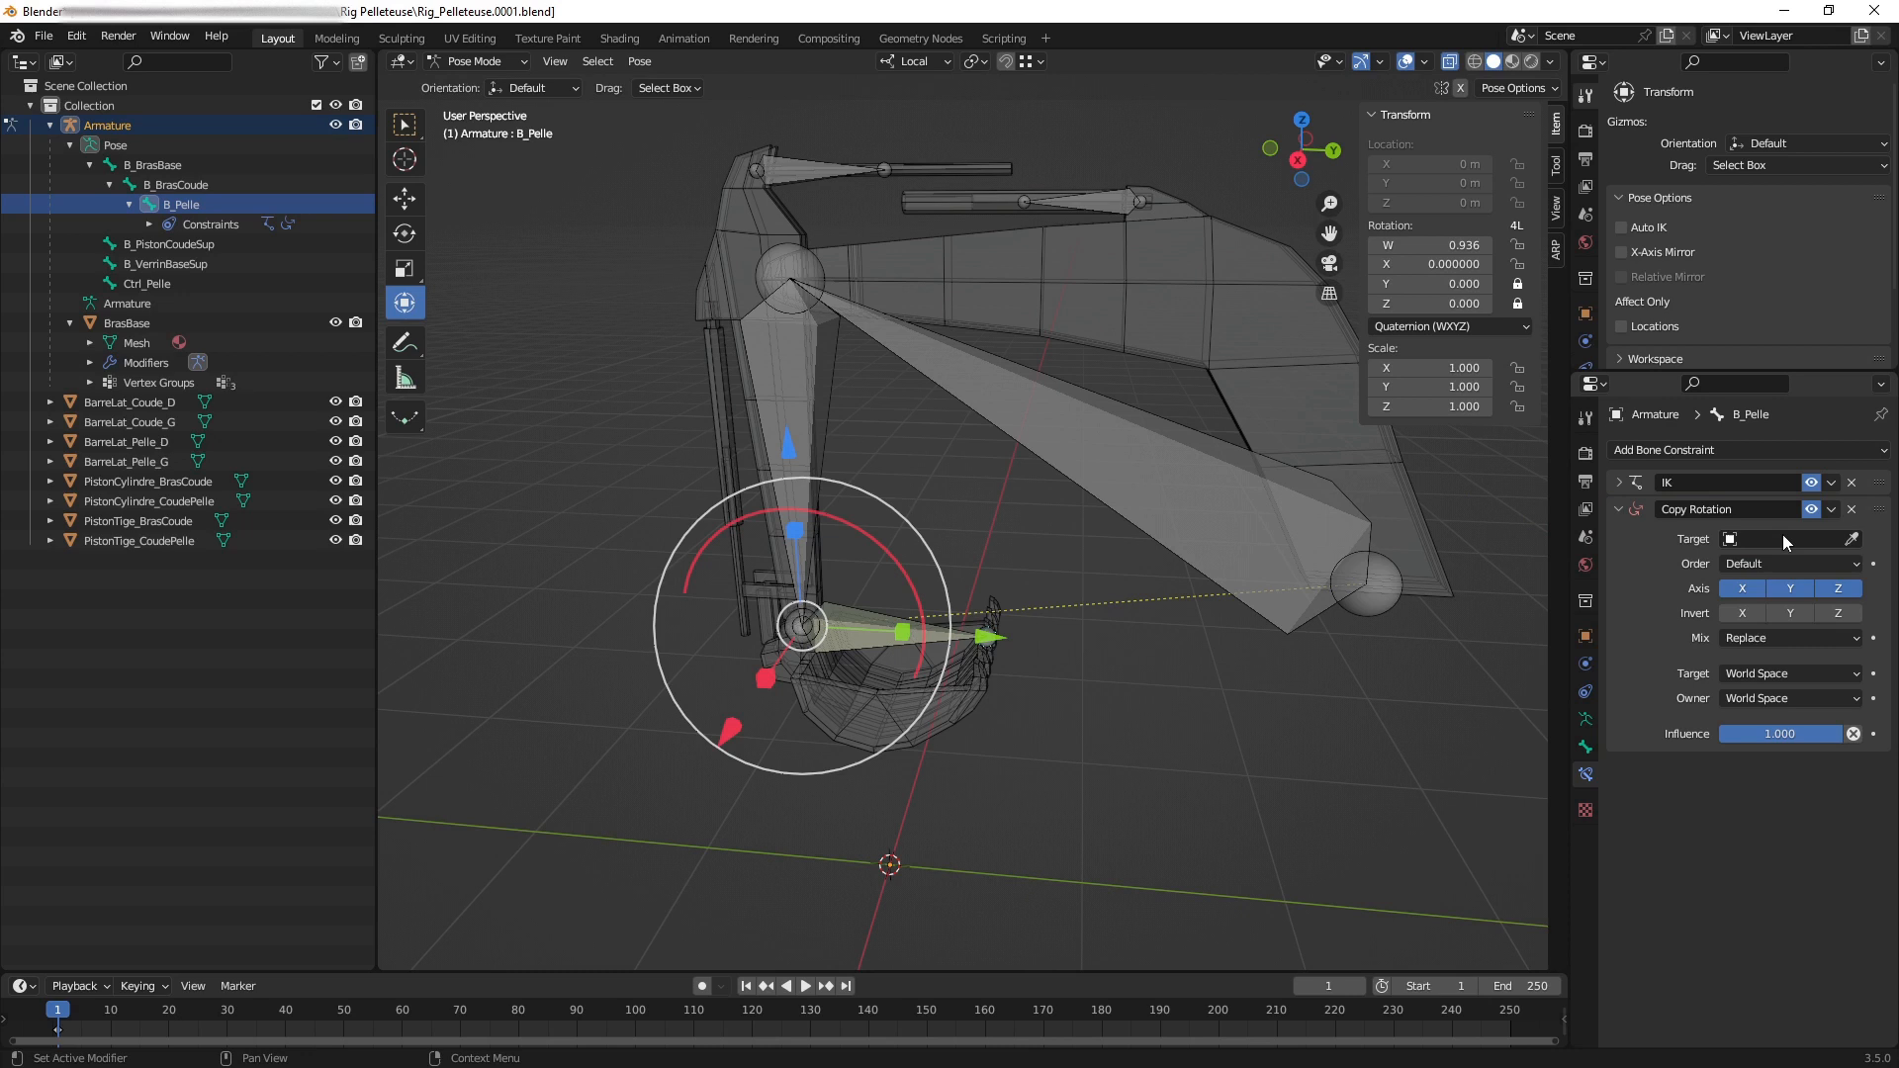
left_click(1852, 539)
left_click(1162, 469)
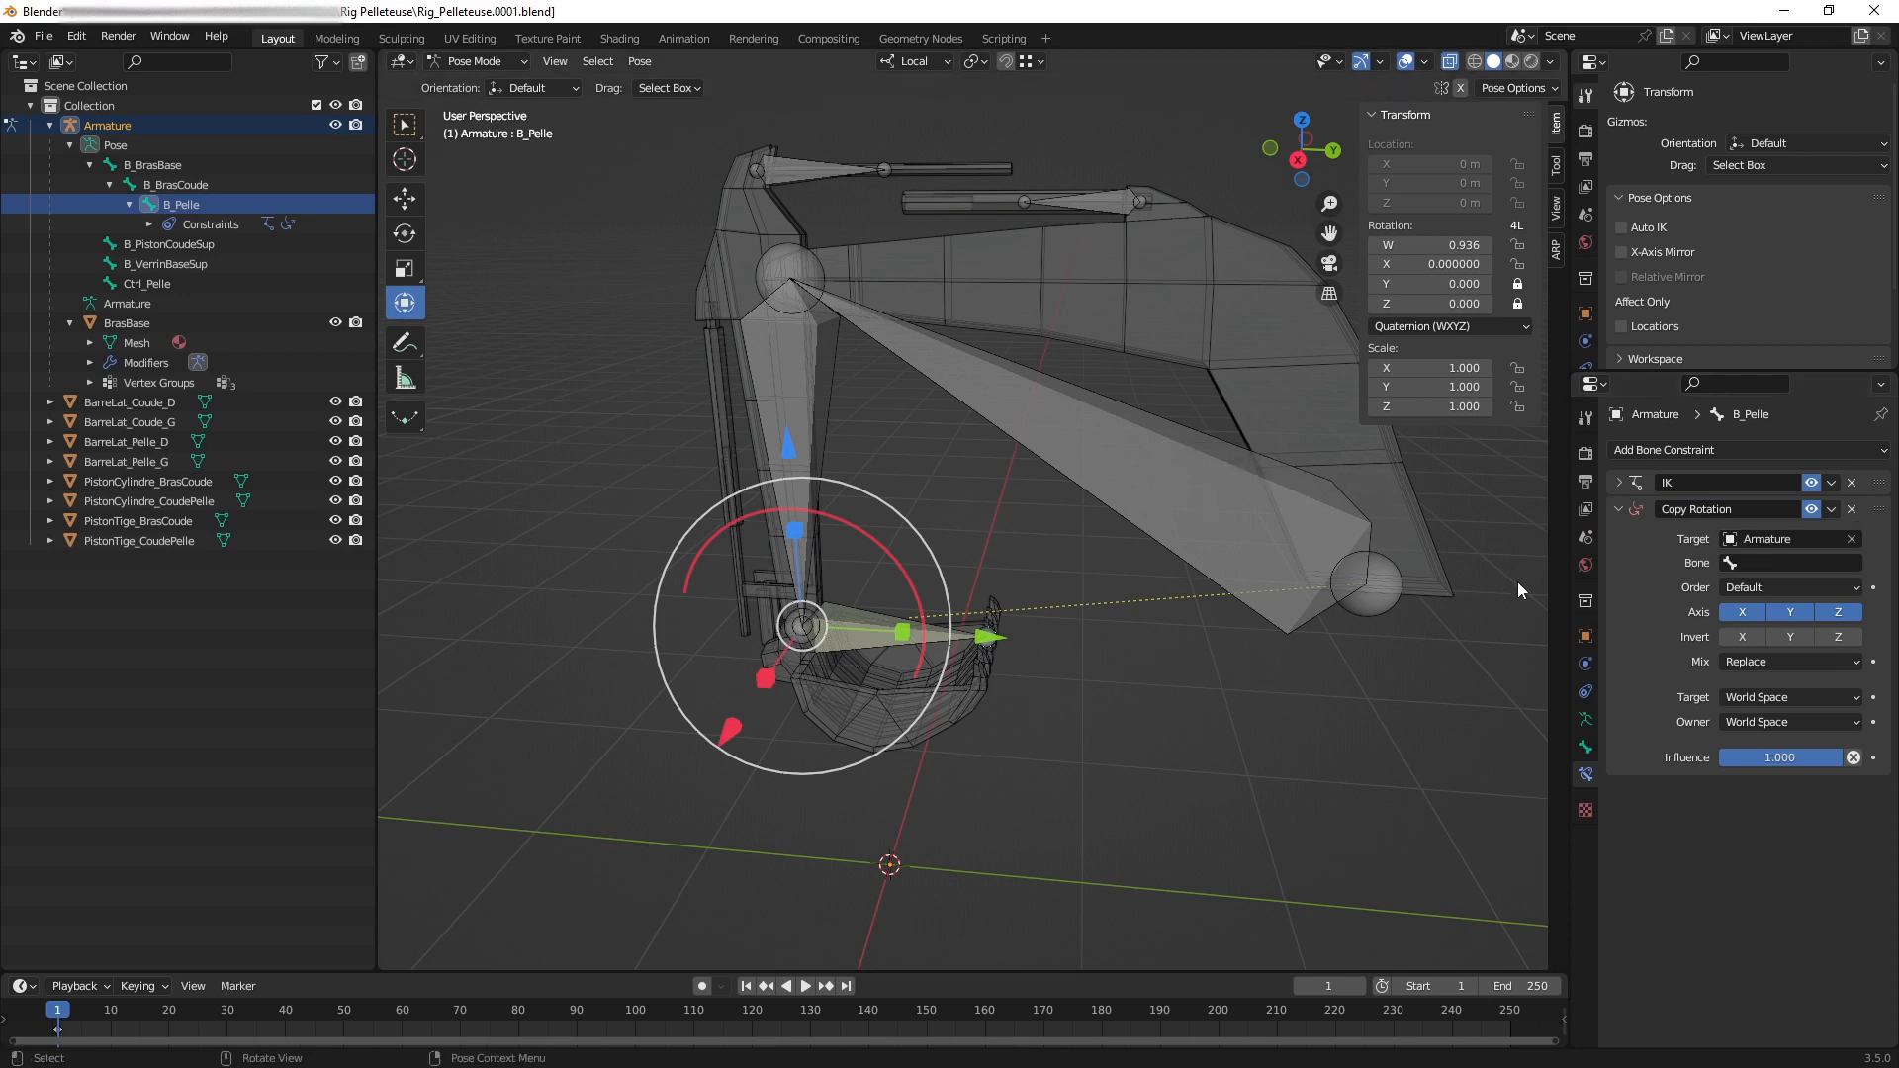
left_click(1748, 564)
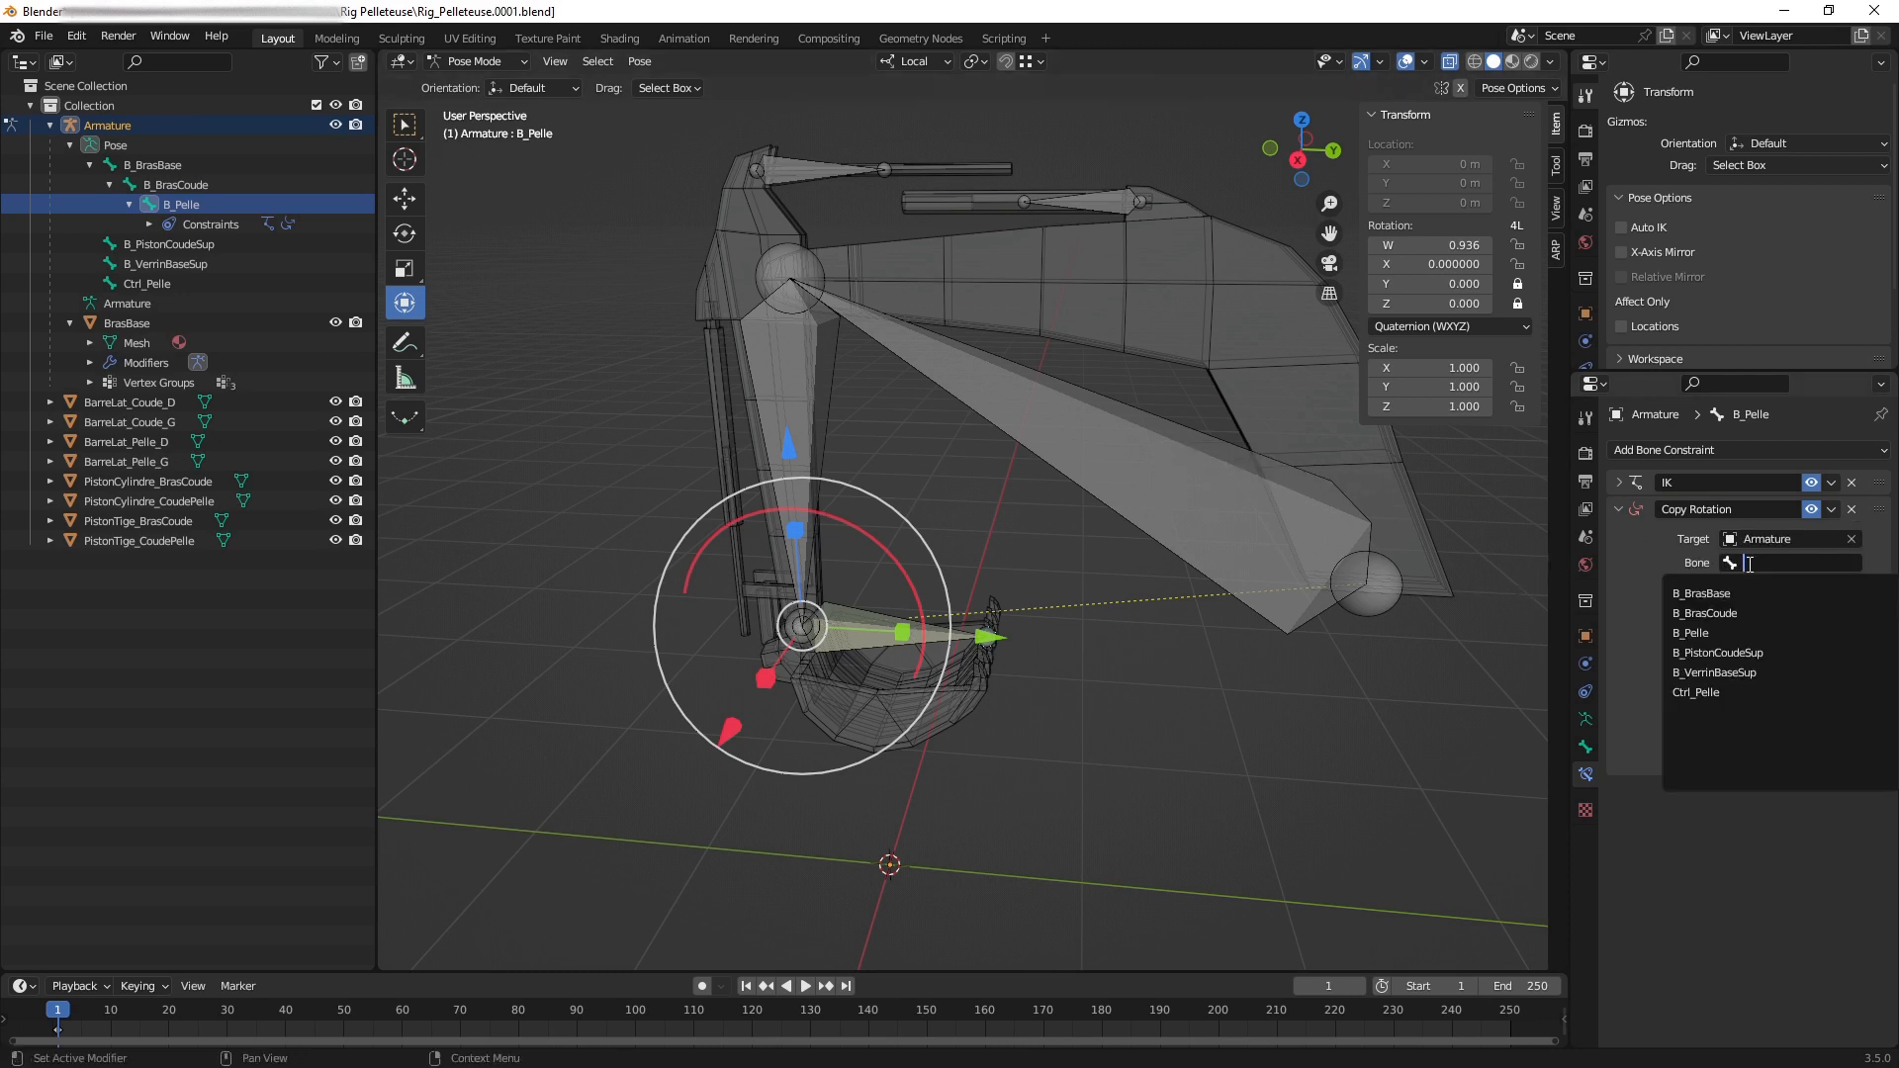
left_click(1735, 692)
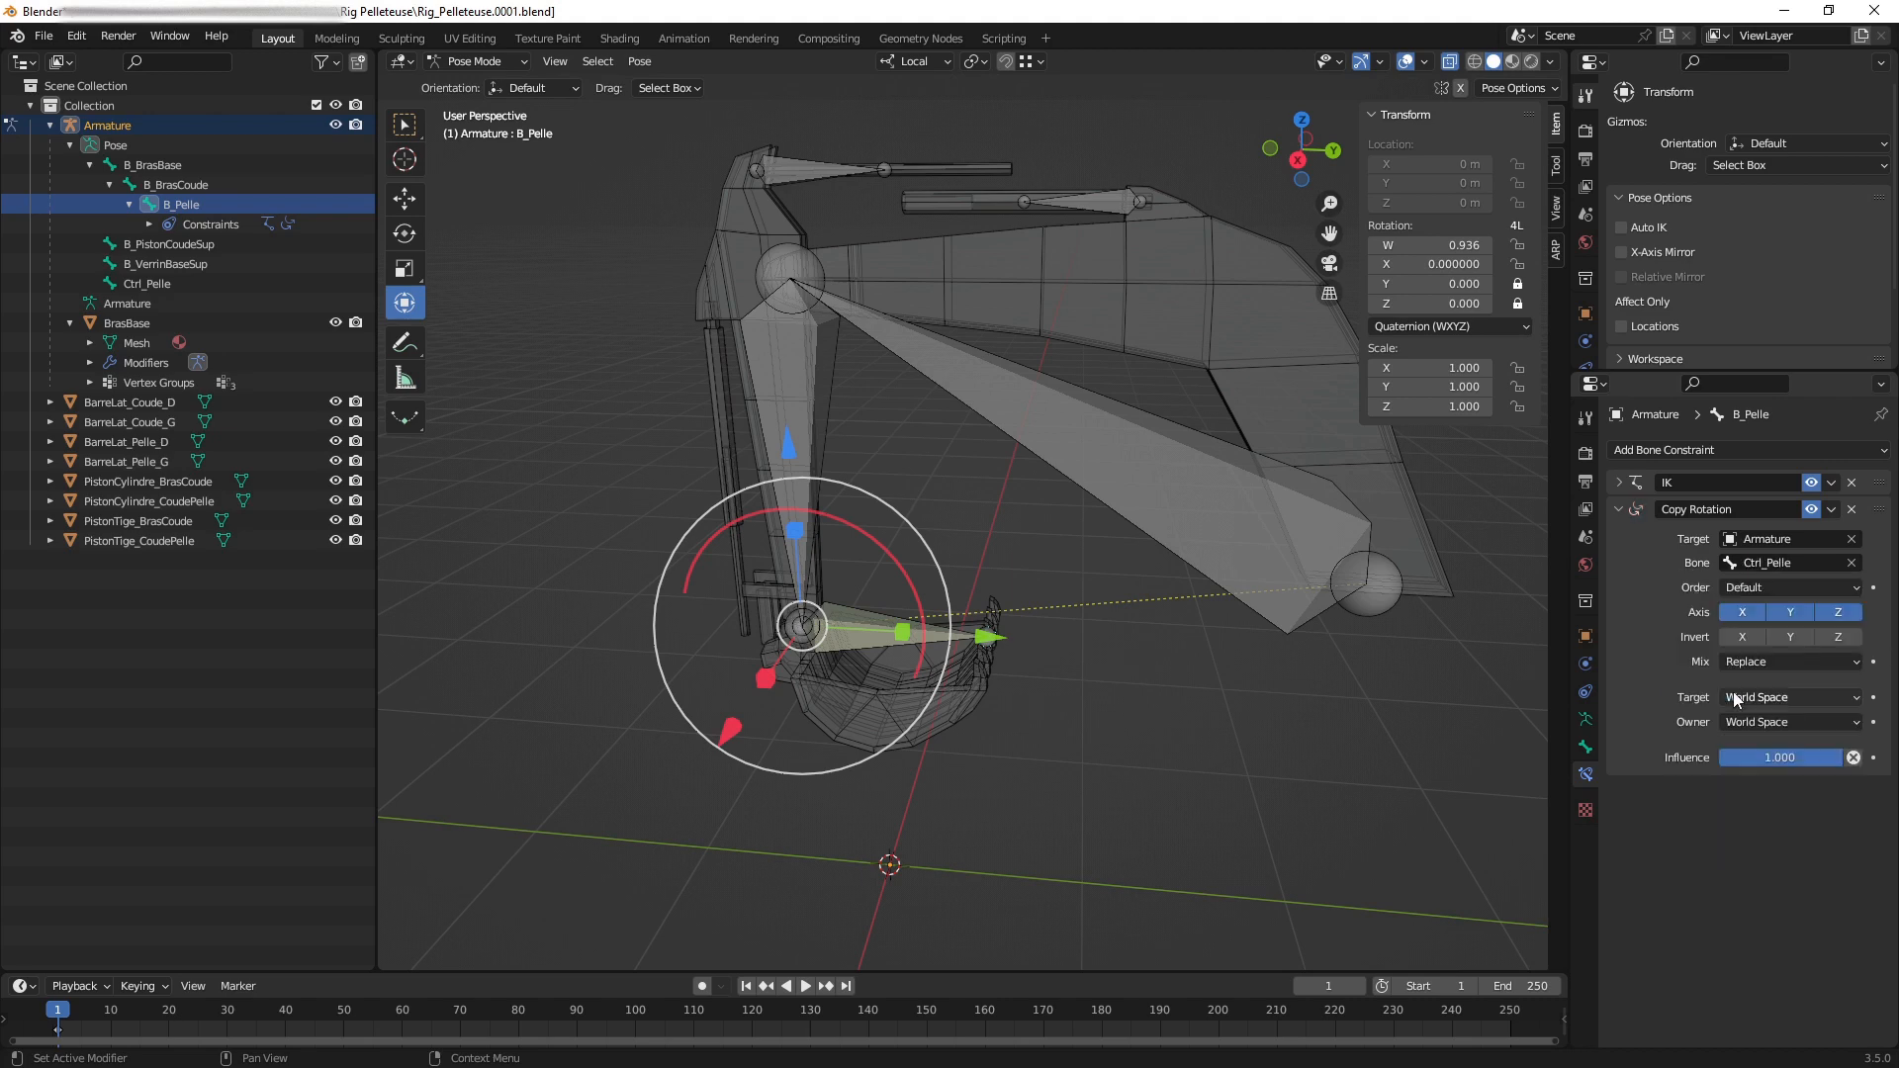
Move Ctrl_Pelle to about Y -0.23 m and Z 0.64 m, and rotate it around its local X axis to about W 0.772, X -0.636.
mouse_move(1007, 730)
middle_mouse_down()
mouse_move(980, 666)
mouse_move(1017, 580)
mouse_move(1001, 625)
mouse_move(946, 618)
mouse_move(1019, 599)
mouse_move(1097, 664)
mouse_move(1048, 655)
mouse_move(1007, 724)
mouse_move(1064, 674)
mouse_move(1058, 716)
mouse_move(1028, 712)
middle_mouse_up()
scroll(945, 671, "up", 3)
left_click(1122, 562)
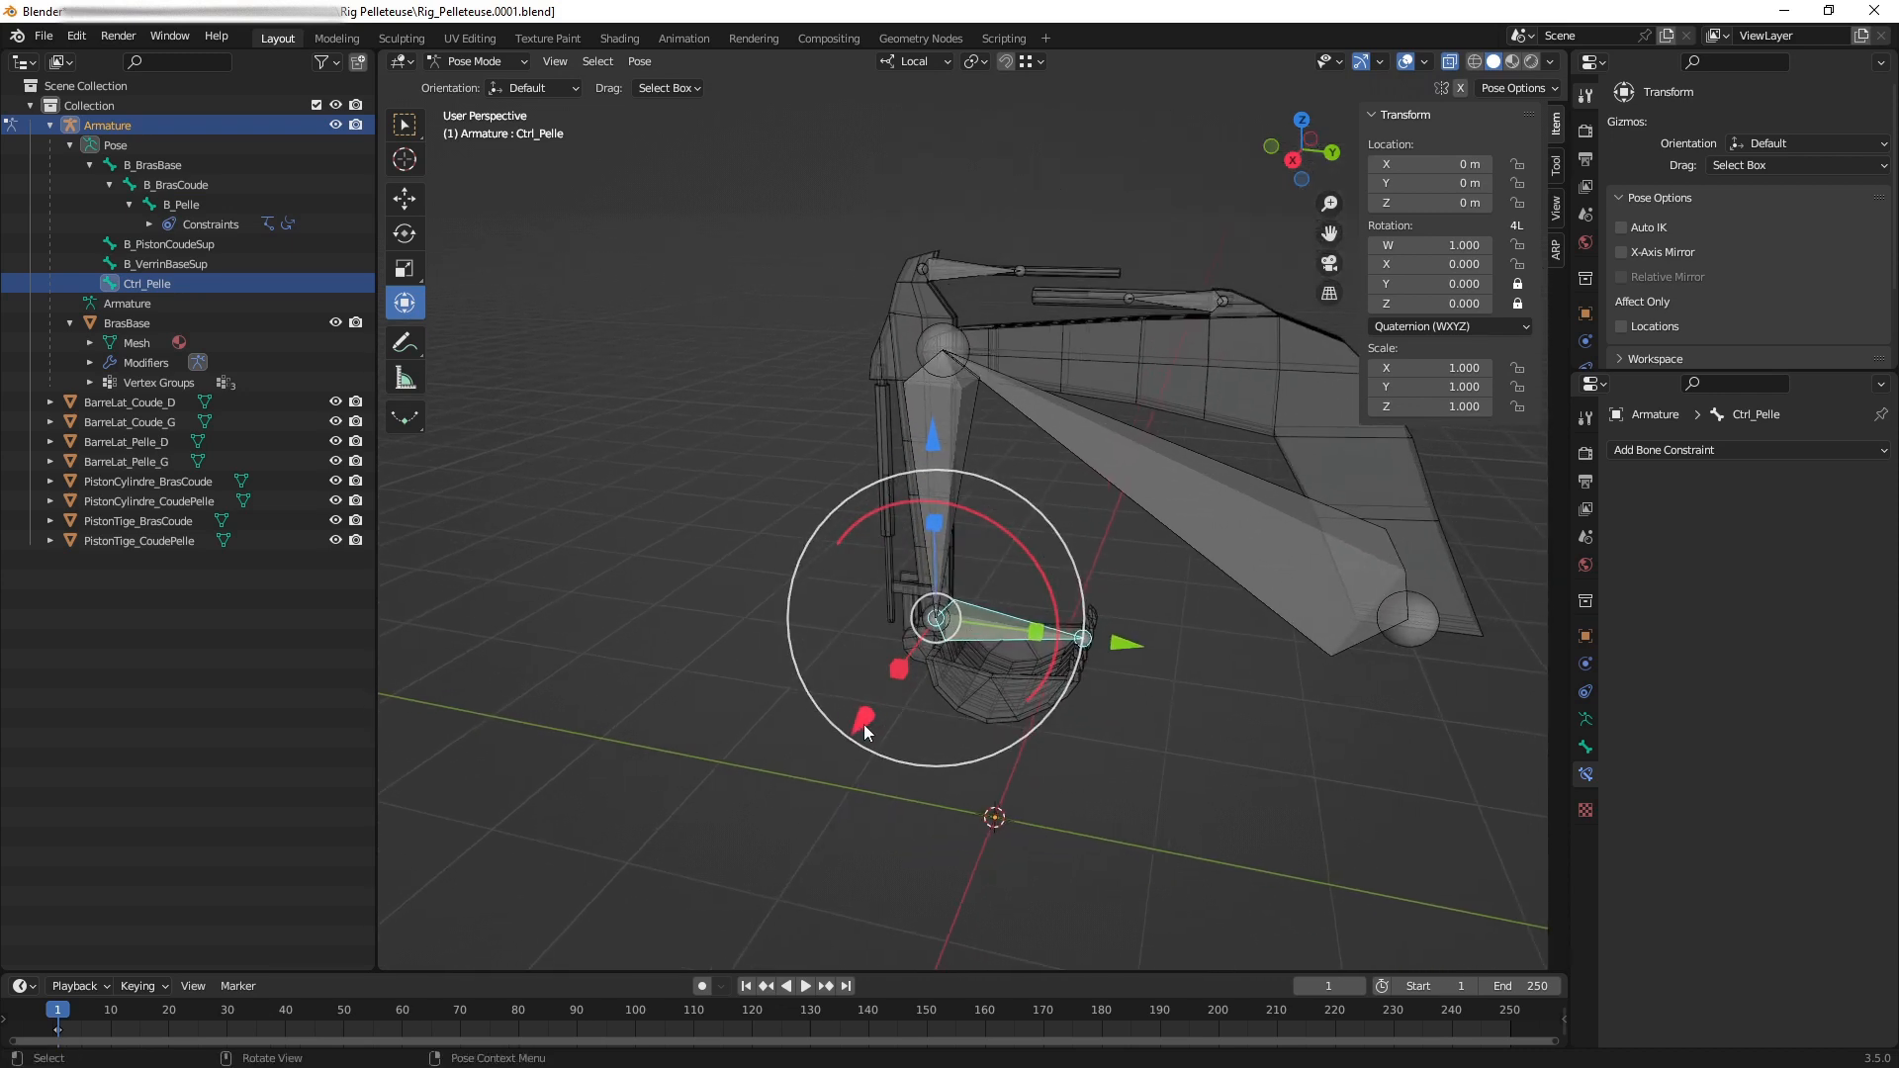
left_click_drag(864, 722, 804, 604, "shift")
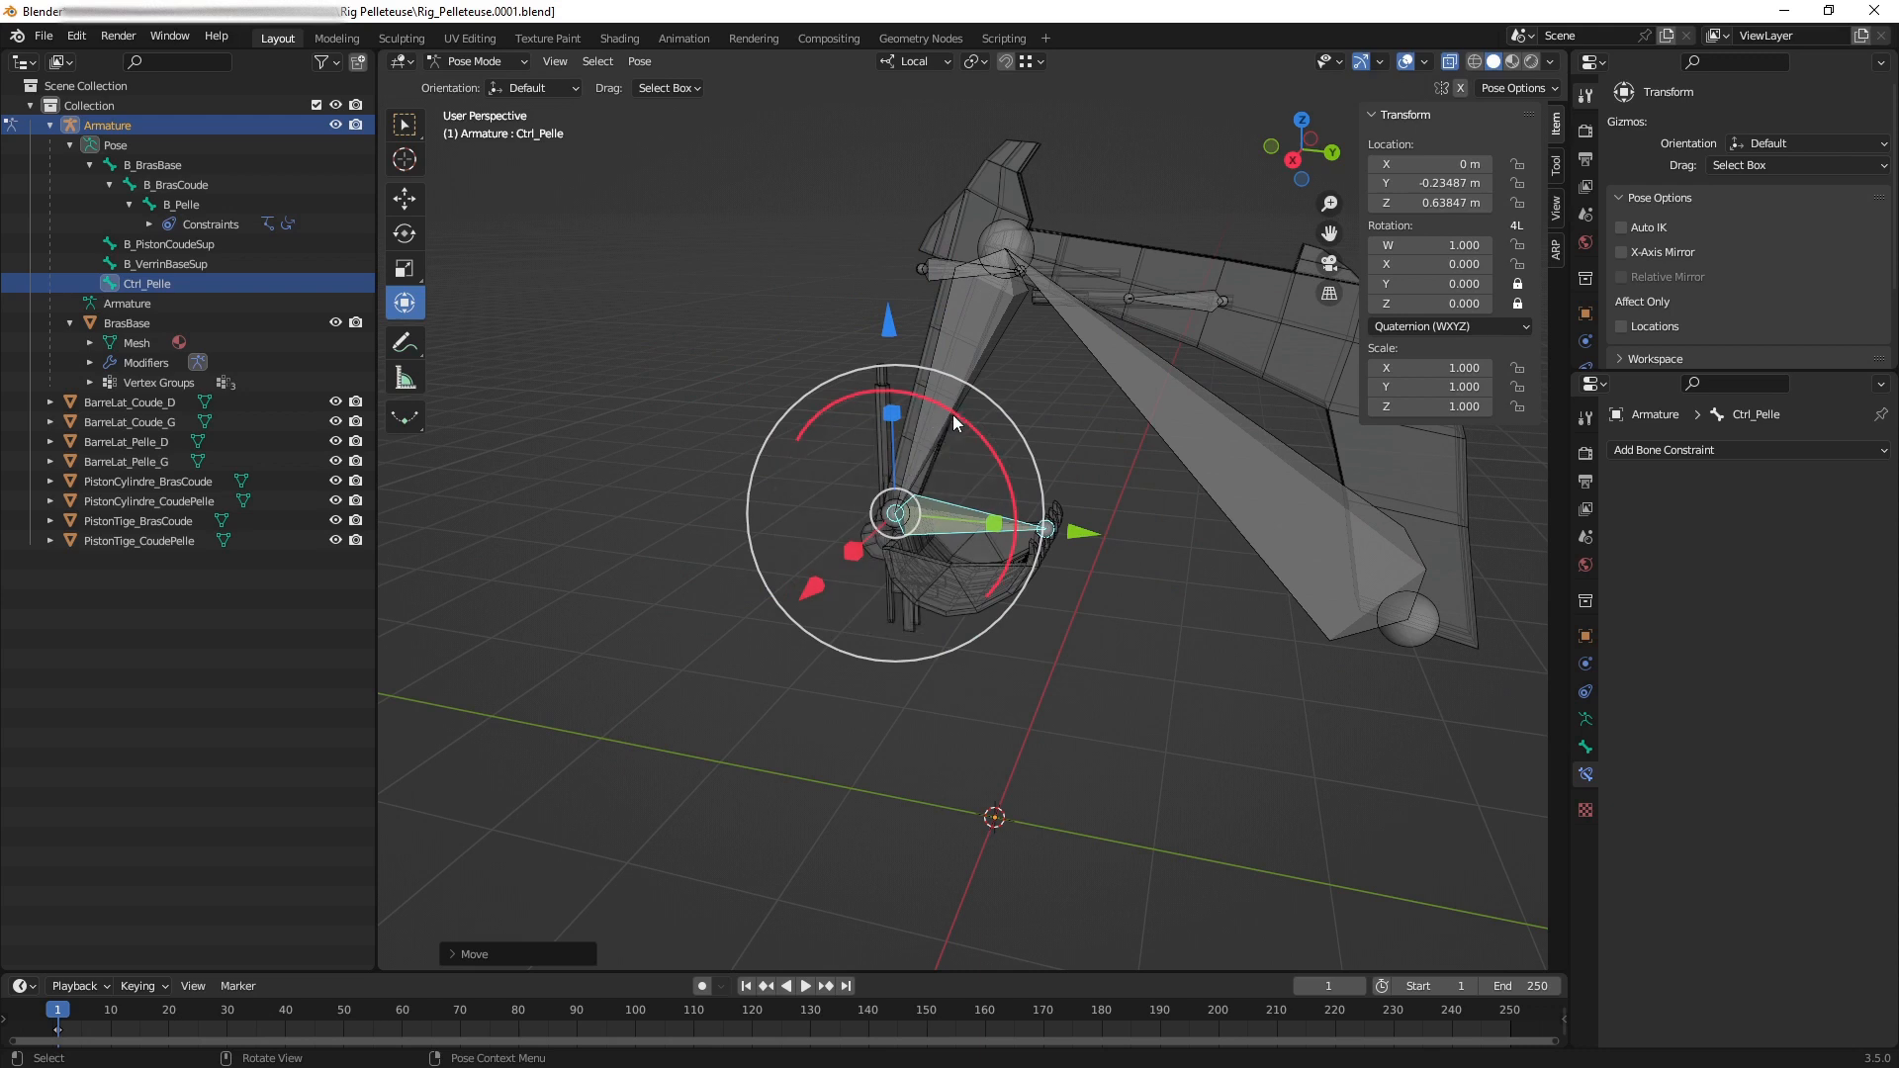
left_click_drag(953, 414, 1015, 561)
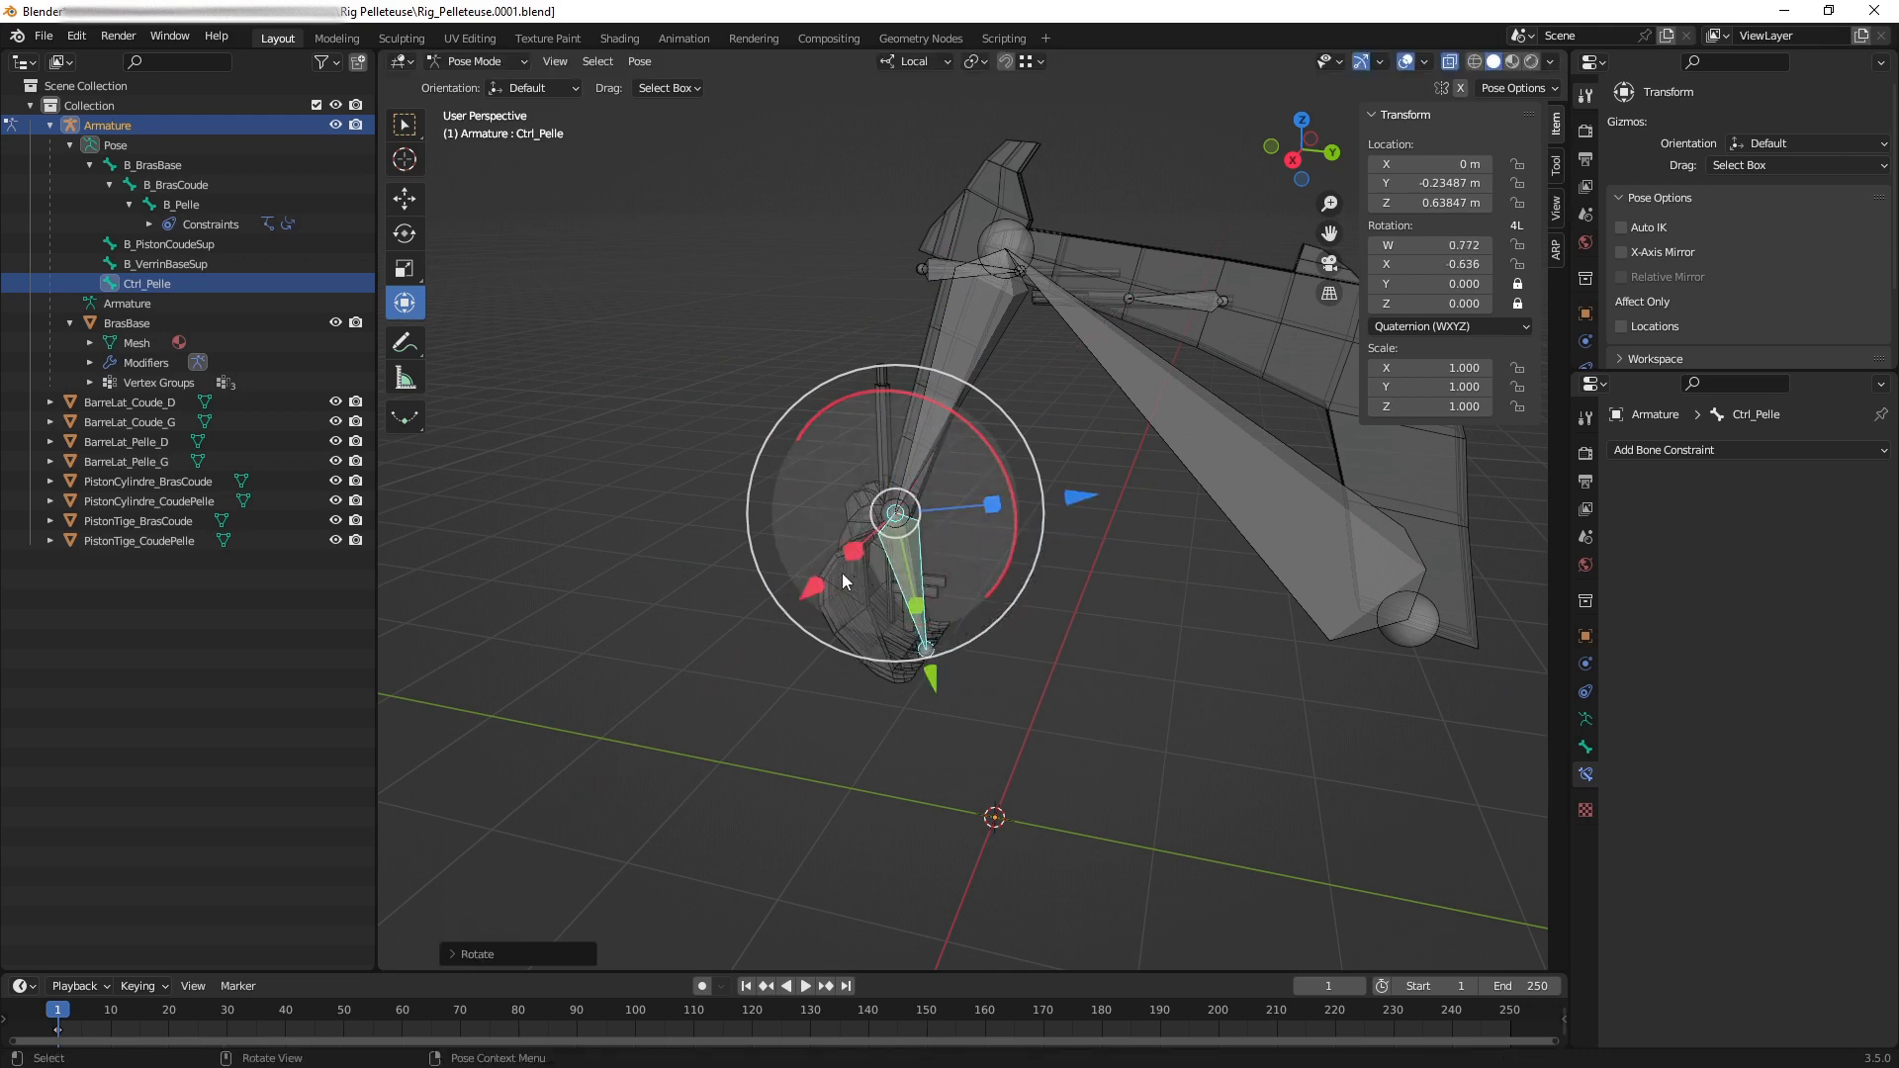
Move the rotated Ctrl_Pelle with its local X axis excluded to about Y -0.05 m and Z 0.51 m, and undo the test moves and rotations.
left_click_drag(841, 573, 924, 312, "shift")
middle_click_drag(839, 423, 913, 548, "shift")
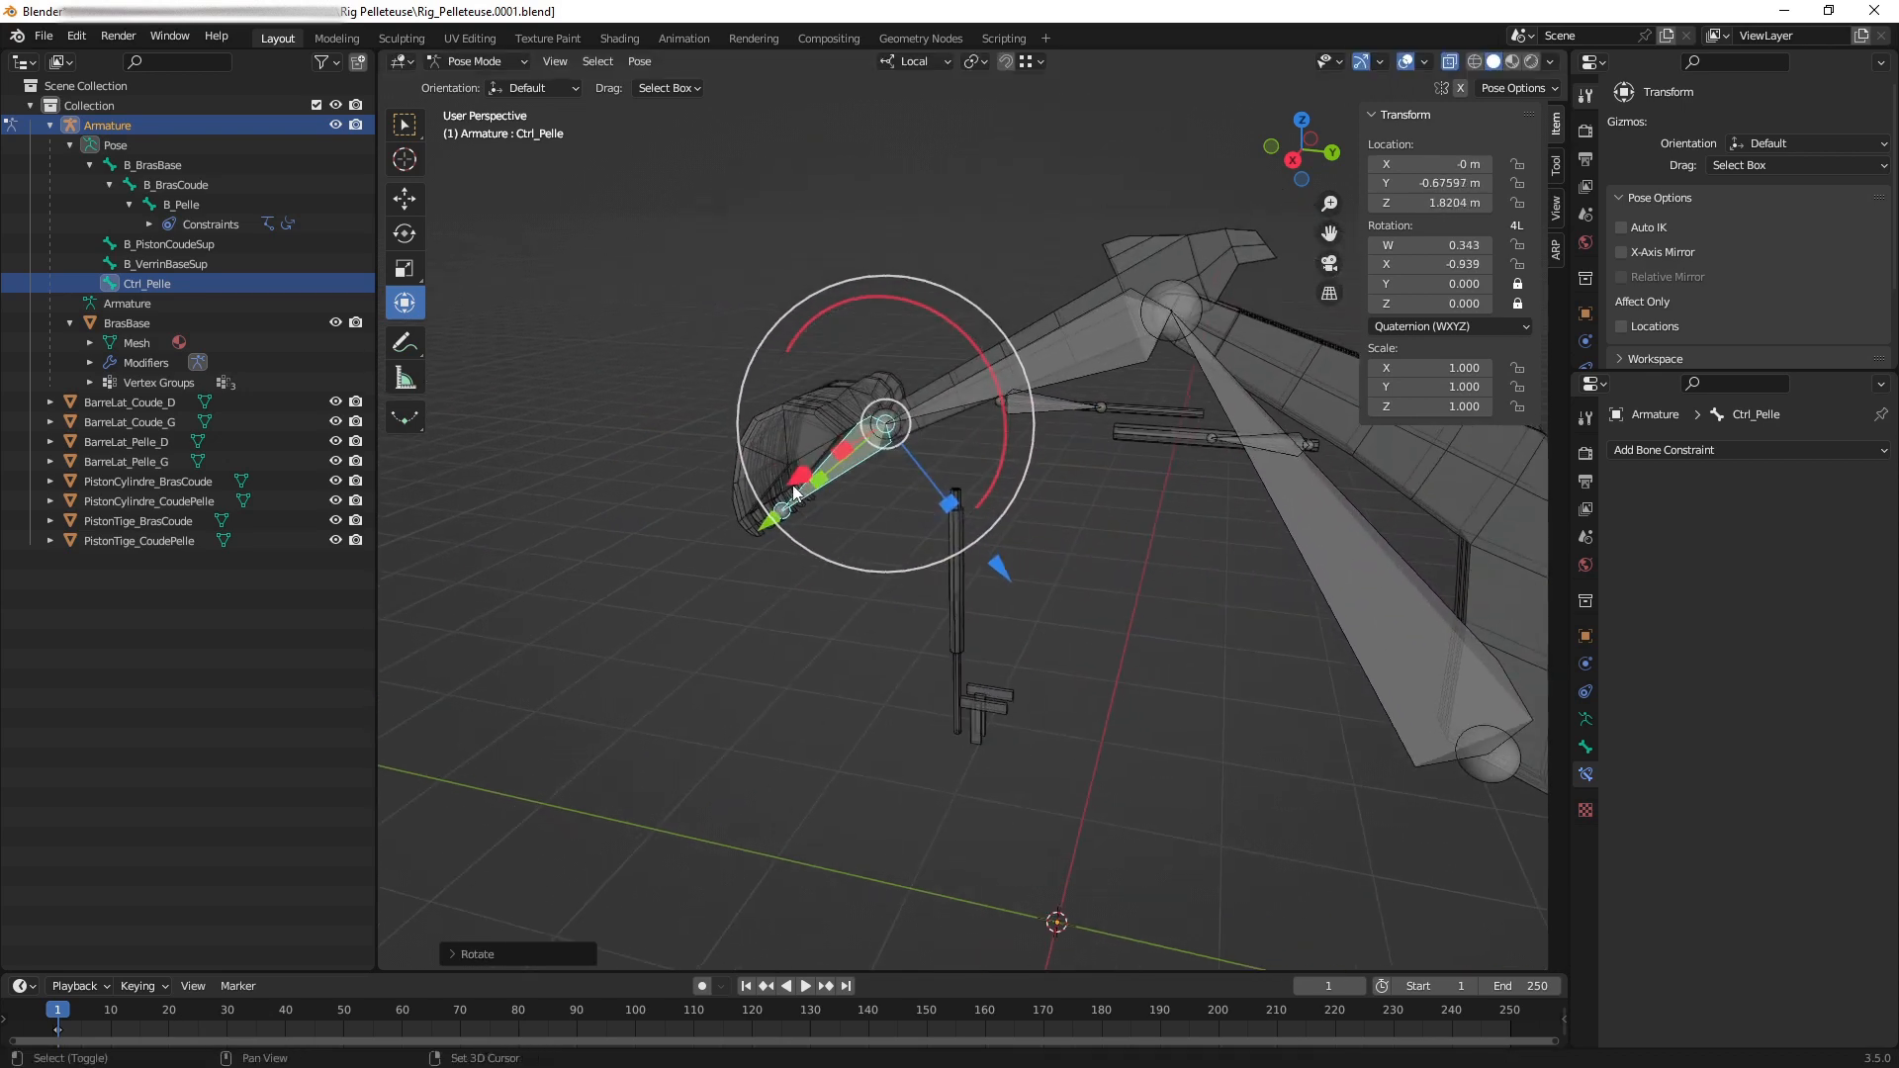
left_click_drag(795, 491, 1019, 589, "shift")
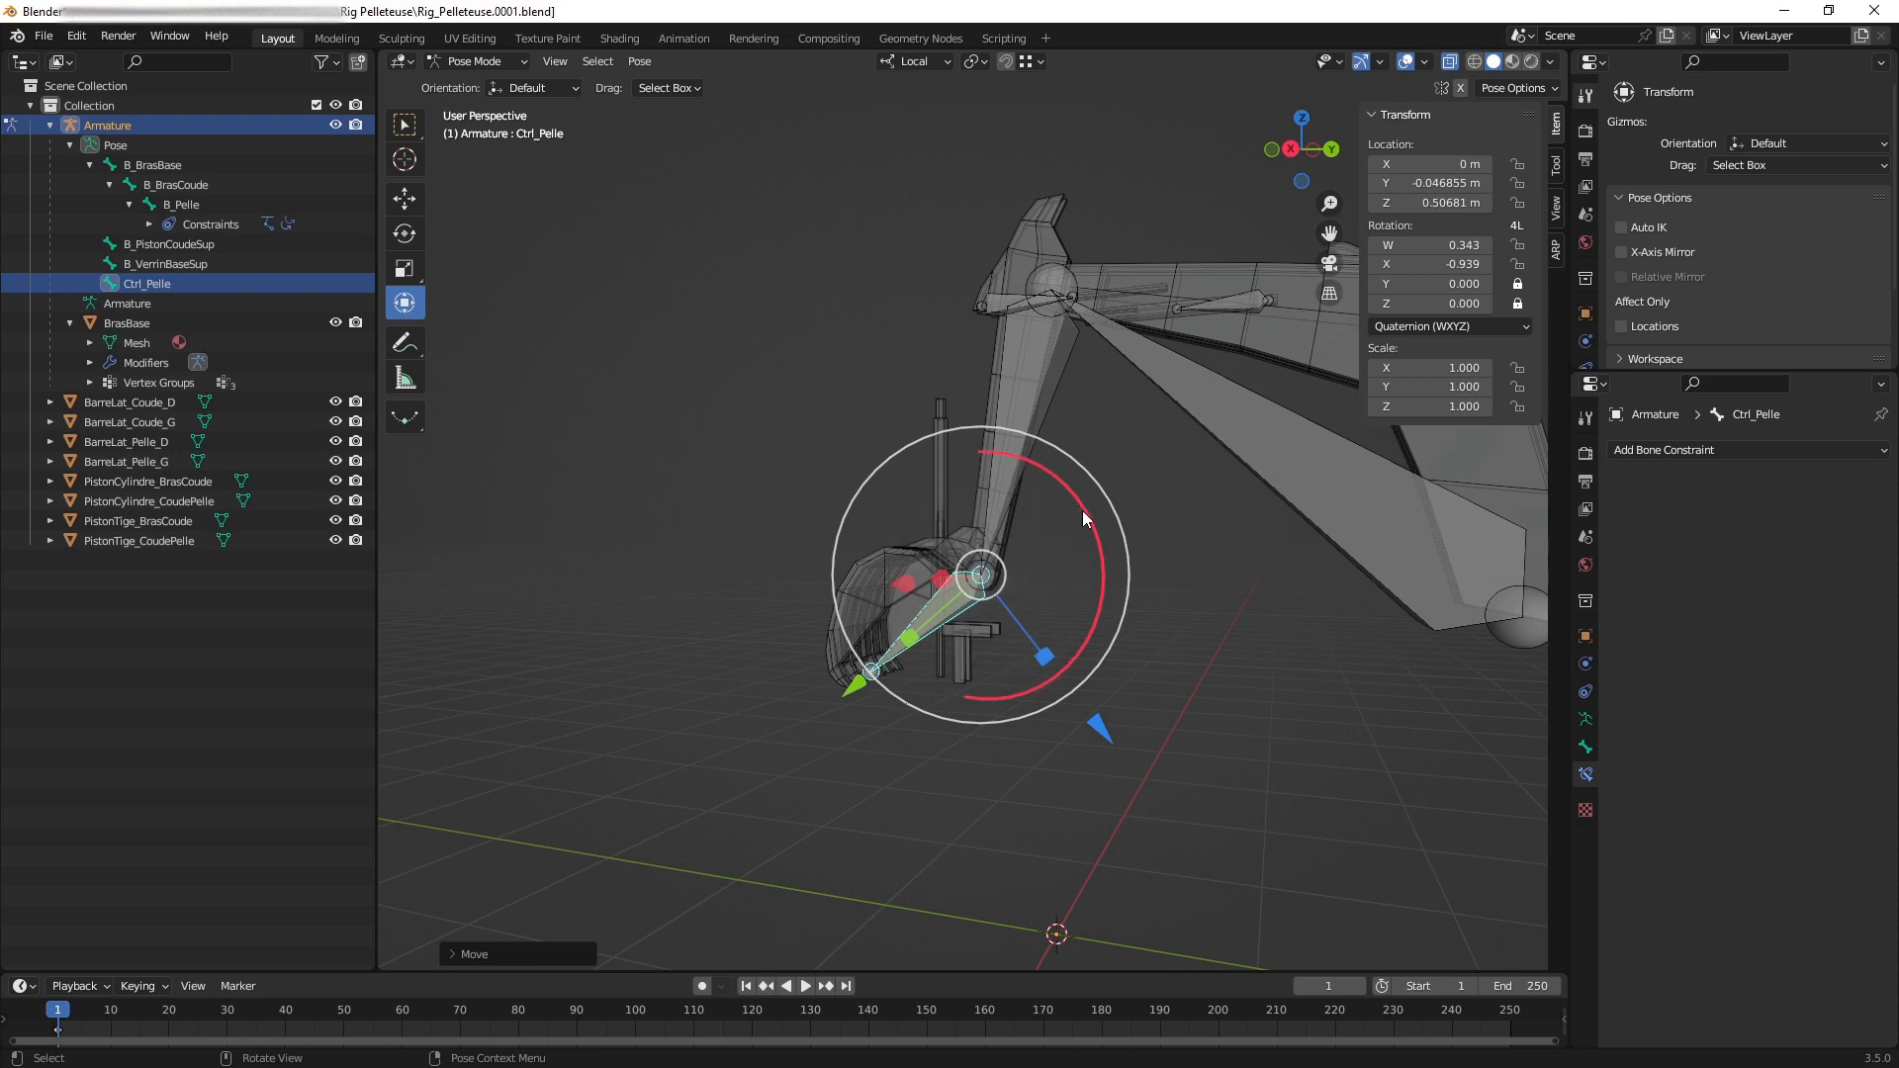
key("ctrl+z")
key("ctrl+z")
key("ctrl+z")
key("ctrl+z")
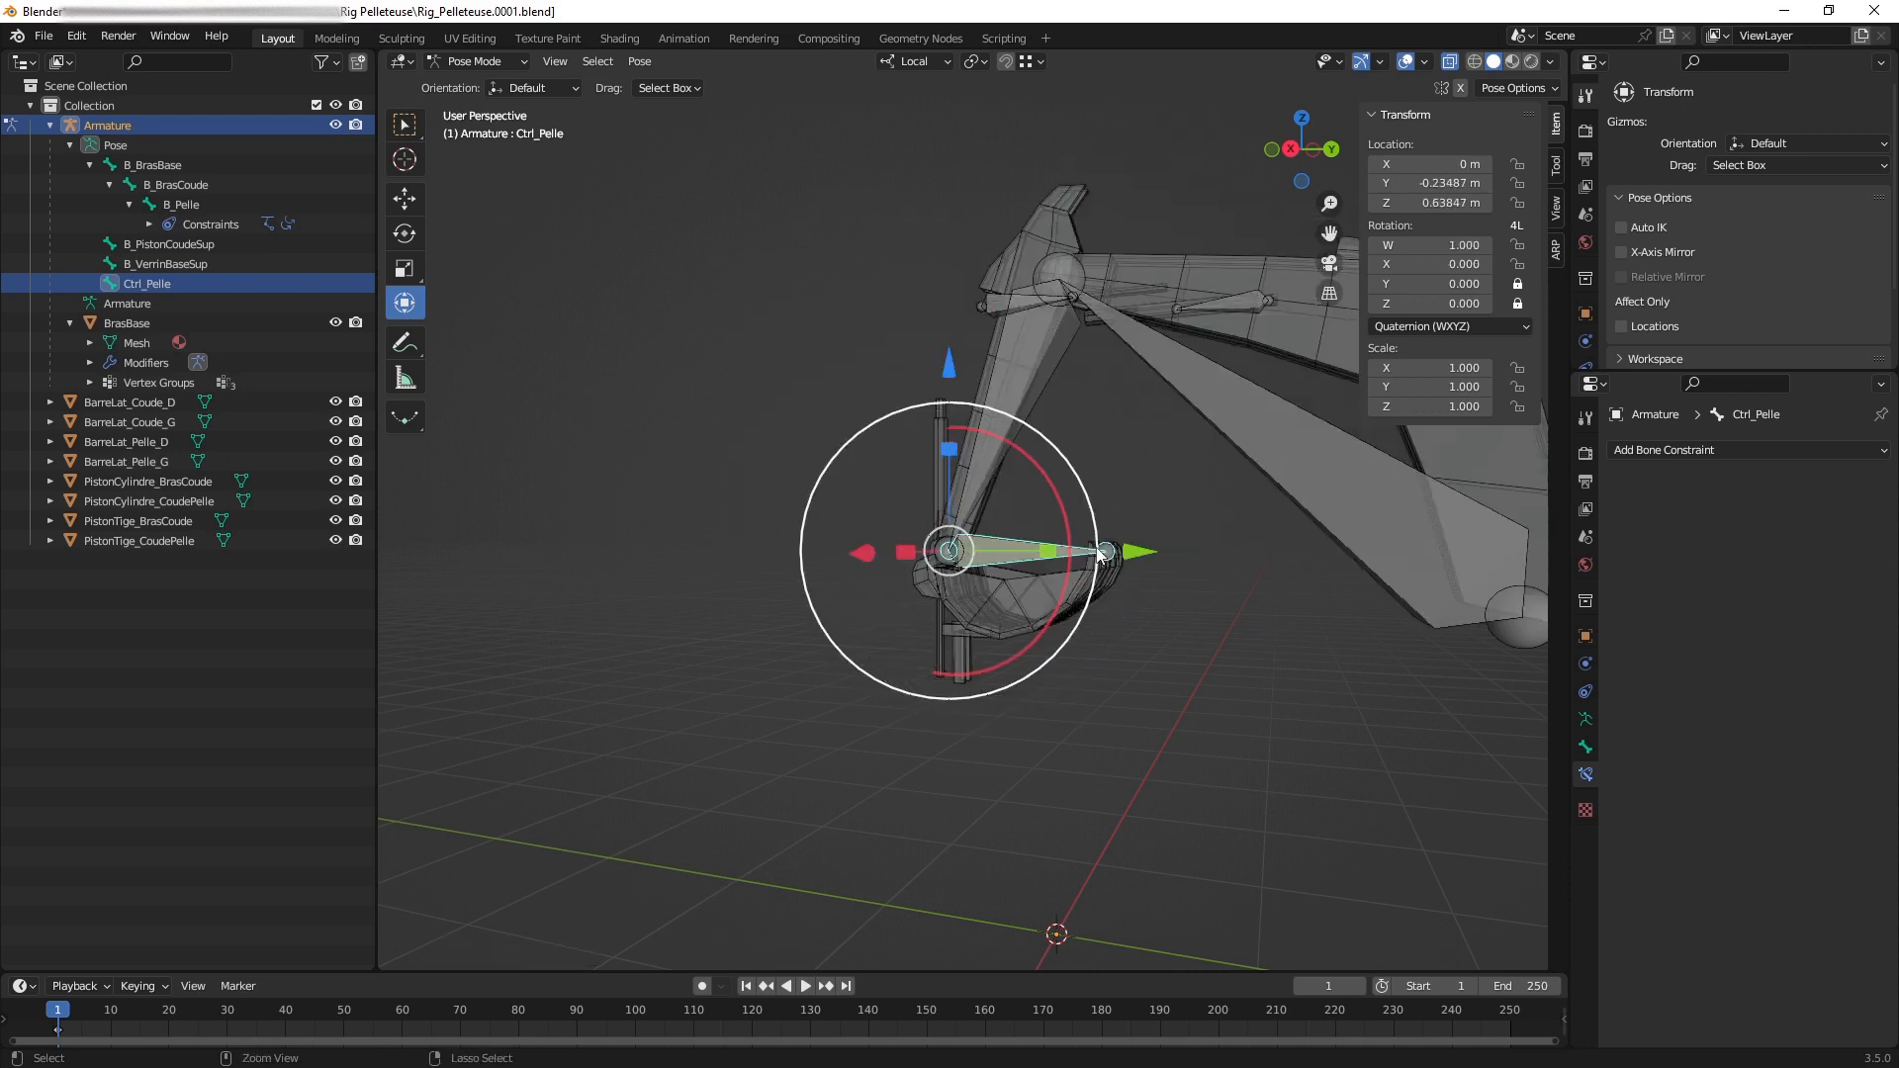
Try moving Ctrl_Pelle and rotating it around its local X axis to about W 0.968, X -0.249, clearing its location and rotation after each test.
middle_click_drag(1096, 548, 964, 561)
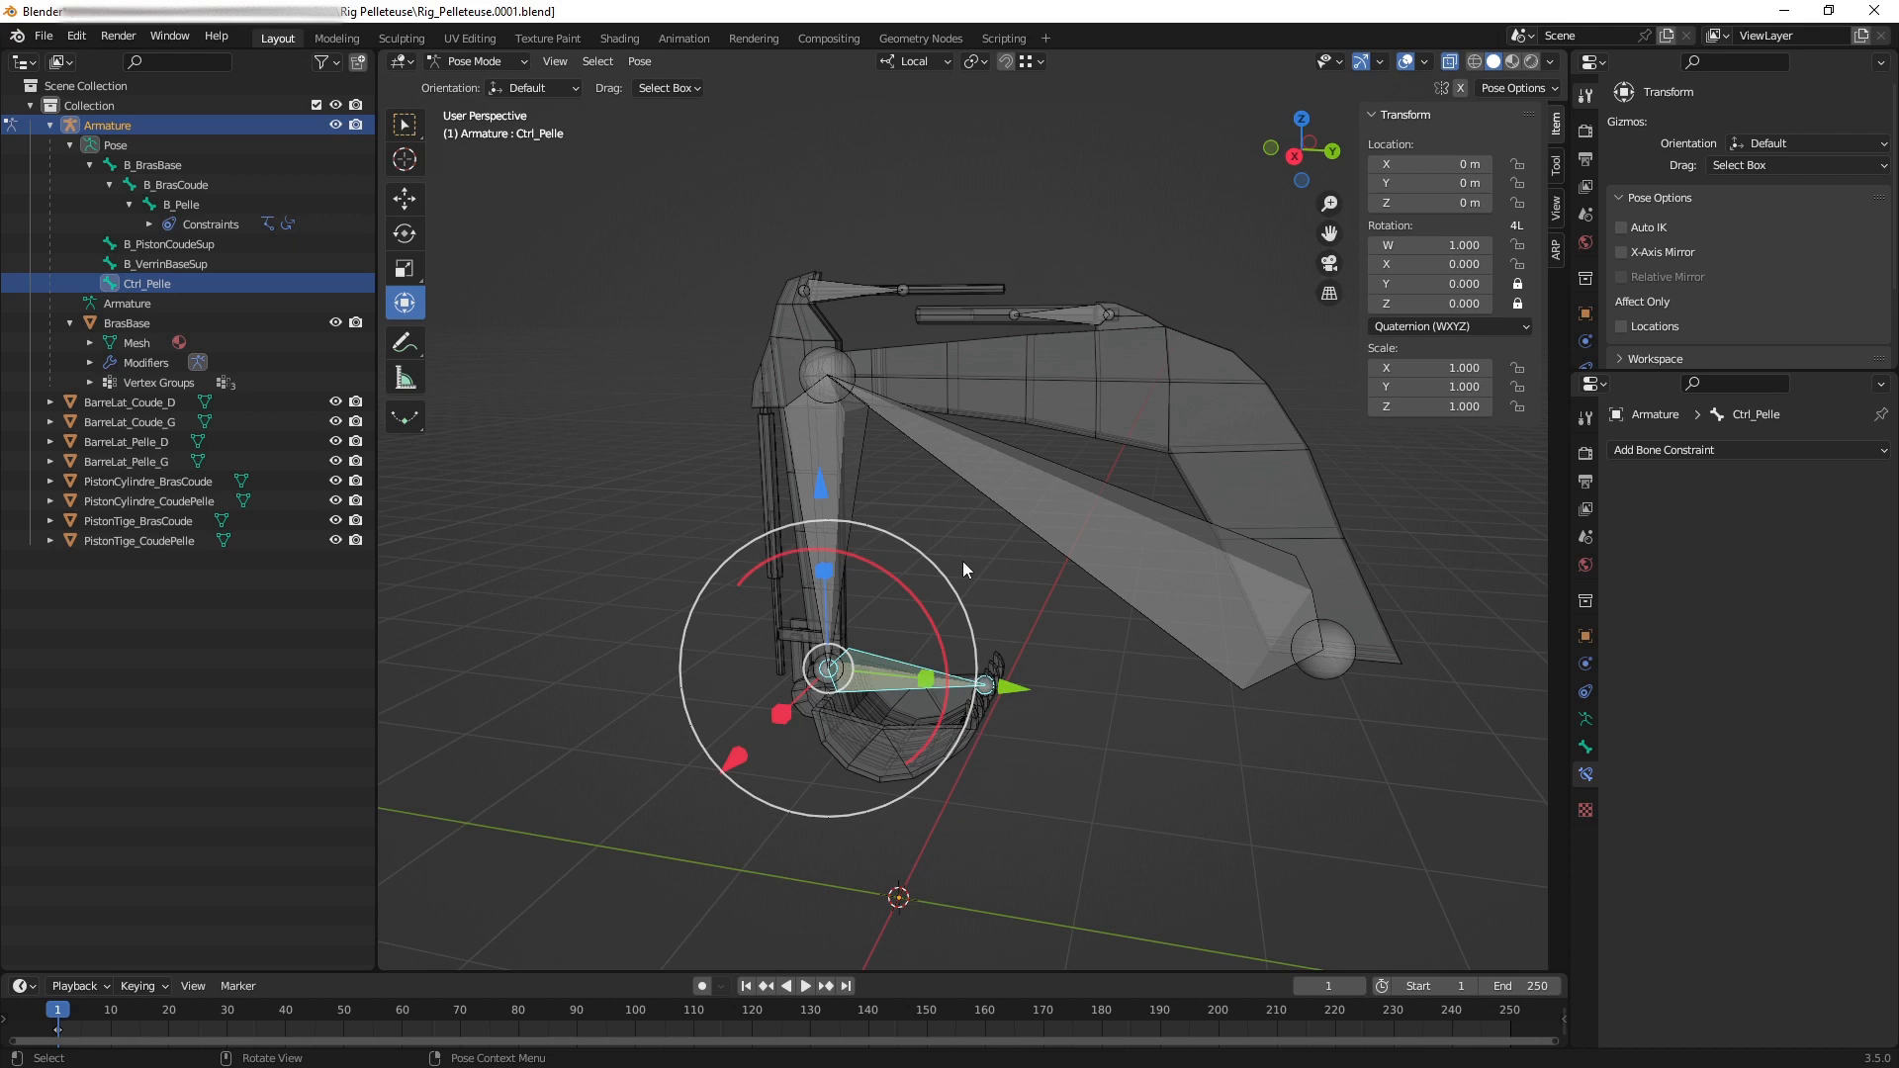
mouse_move(936, 580)
middle_mouse_down()
mouse_move(953, 562)
mouse_move(935, 526)
mouse_move(947, 566)
middle_mouse_up()
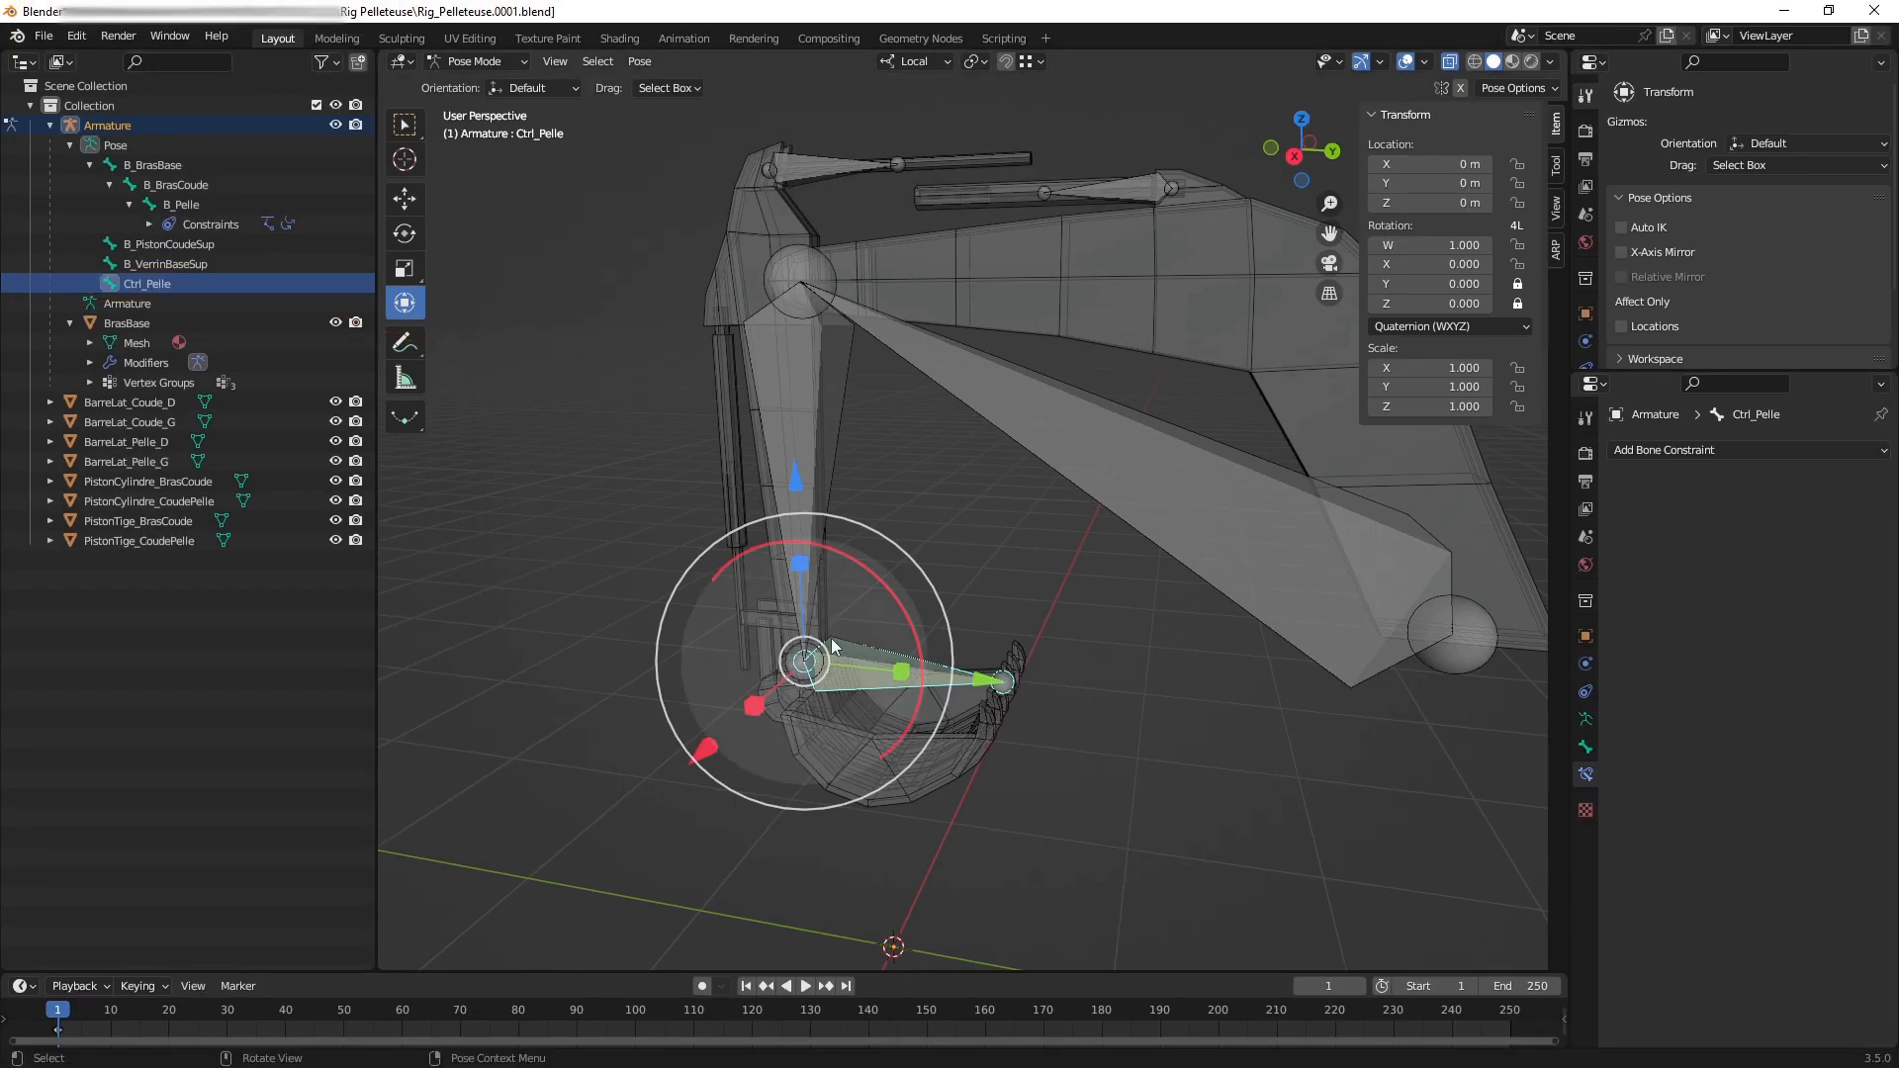
middle_click_drag(1029, 647, 878, 649)
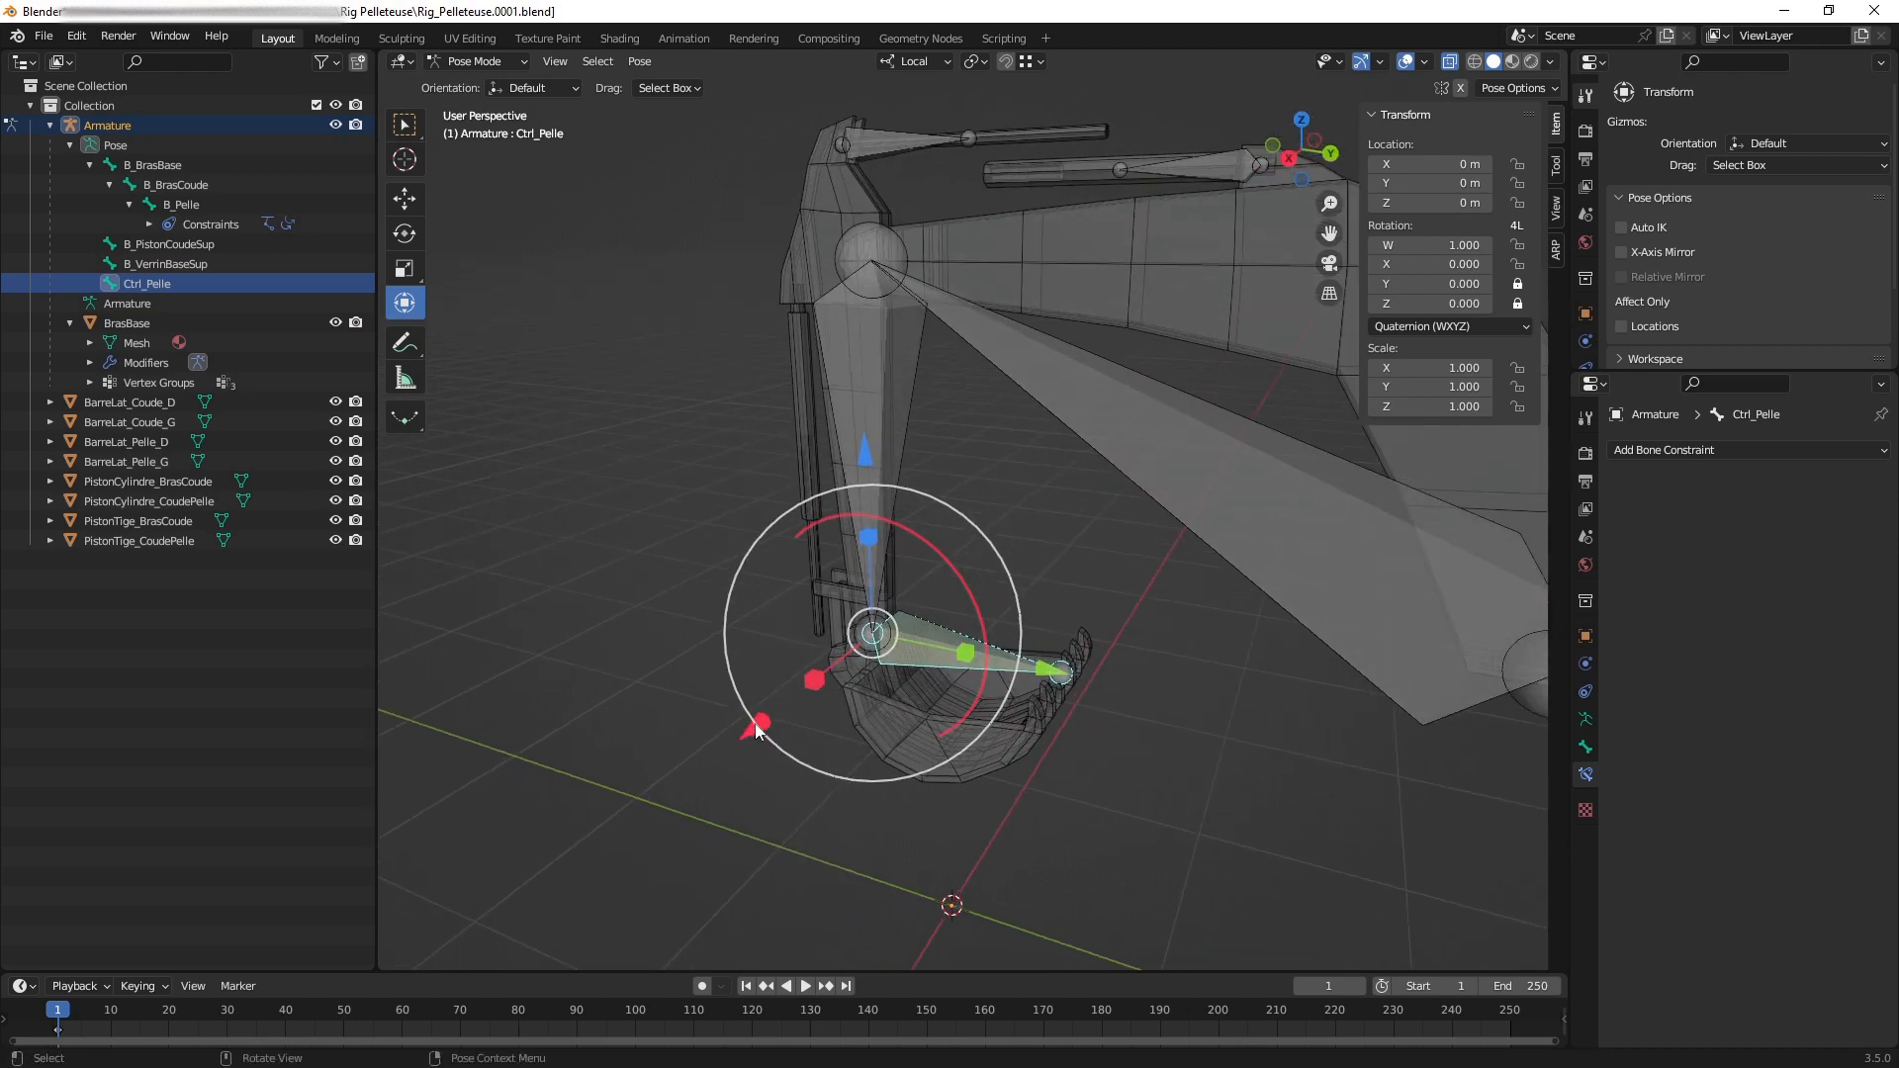
scroll(797, 697, "down", 1)
left_click_drag(797, 697, 741, 669, "shift")
key("alt+g")
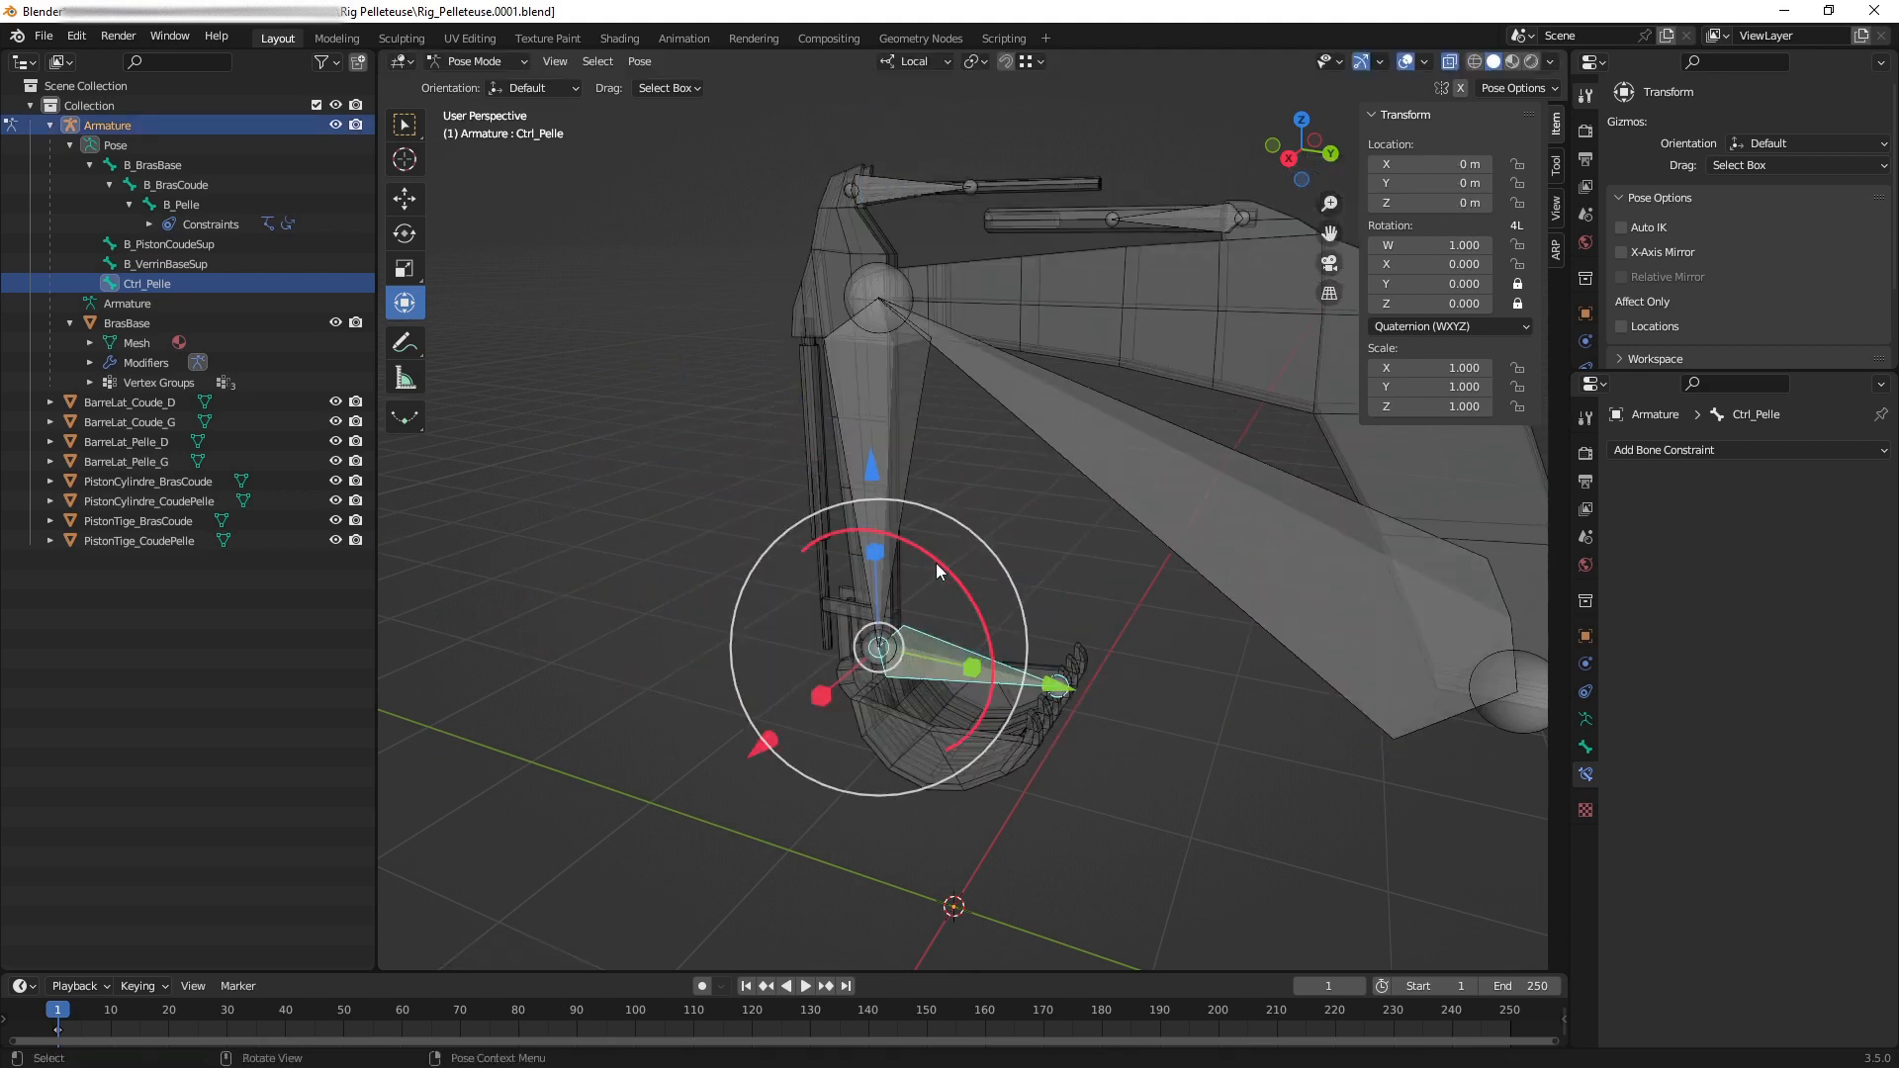
left_click_drag(936, 562, 962, 604)
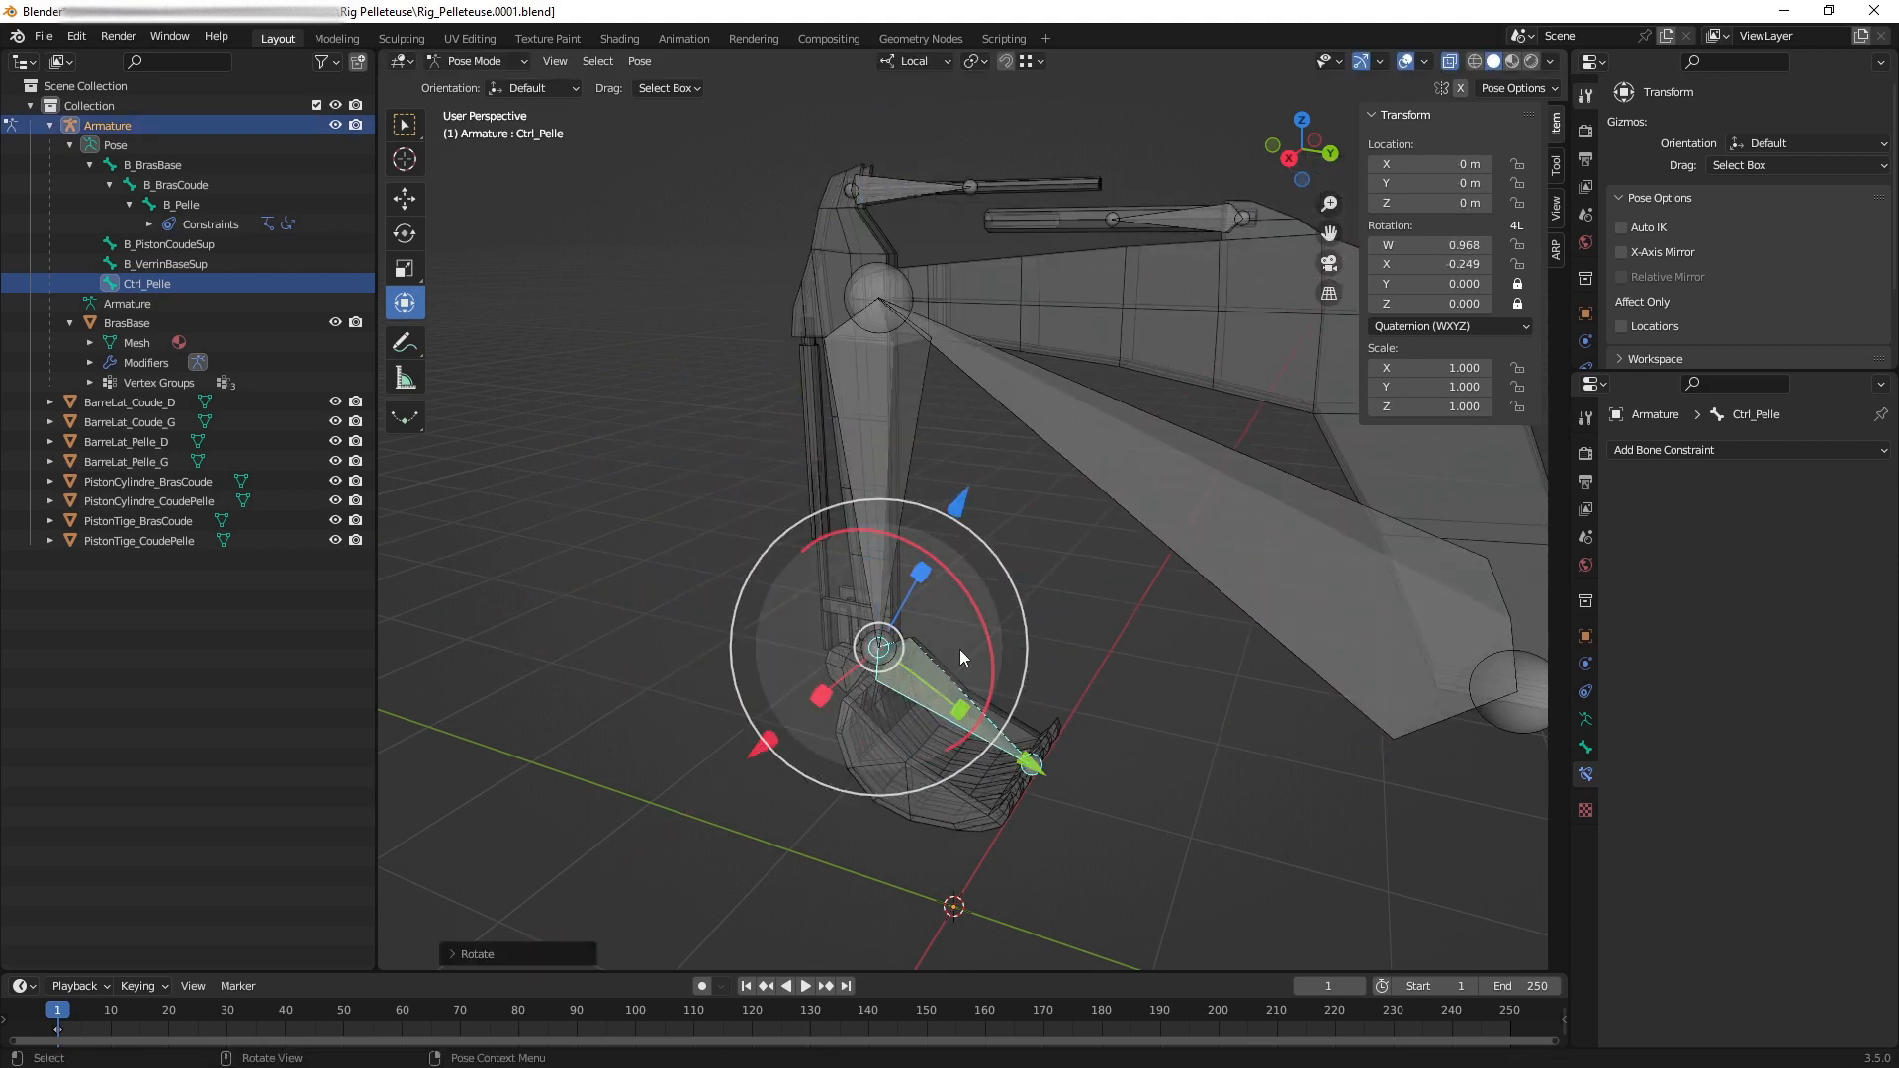
key("alt+r")
Try moving Ctrl_Pelle along its local Y axis and undo the move.
middle_click_drag(1064, 680, 938, 635, "shift")
middle_click_drag(938, 635, 1073, 615)
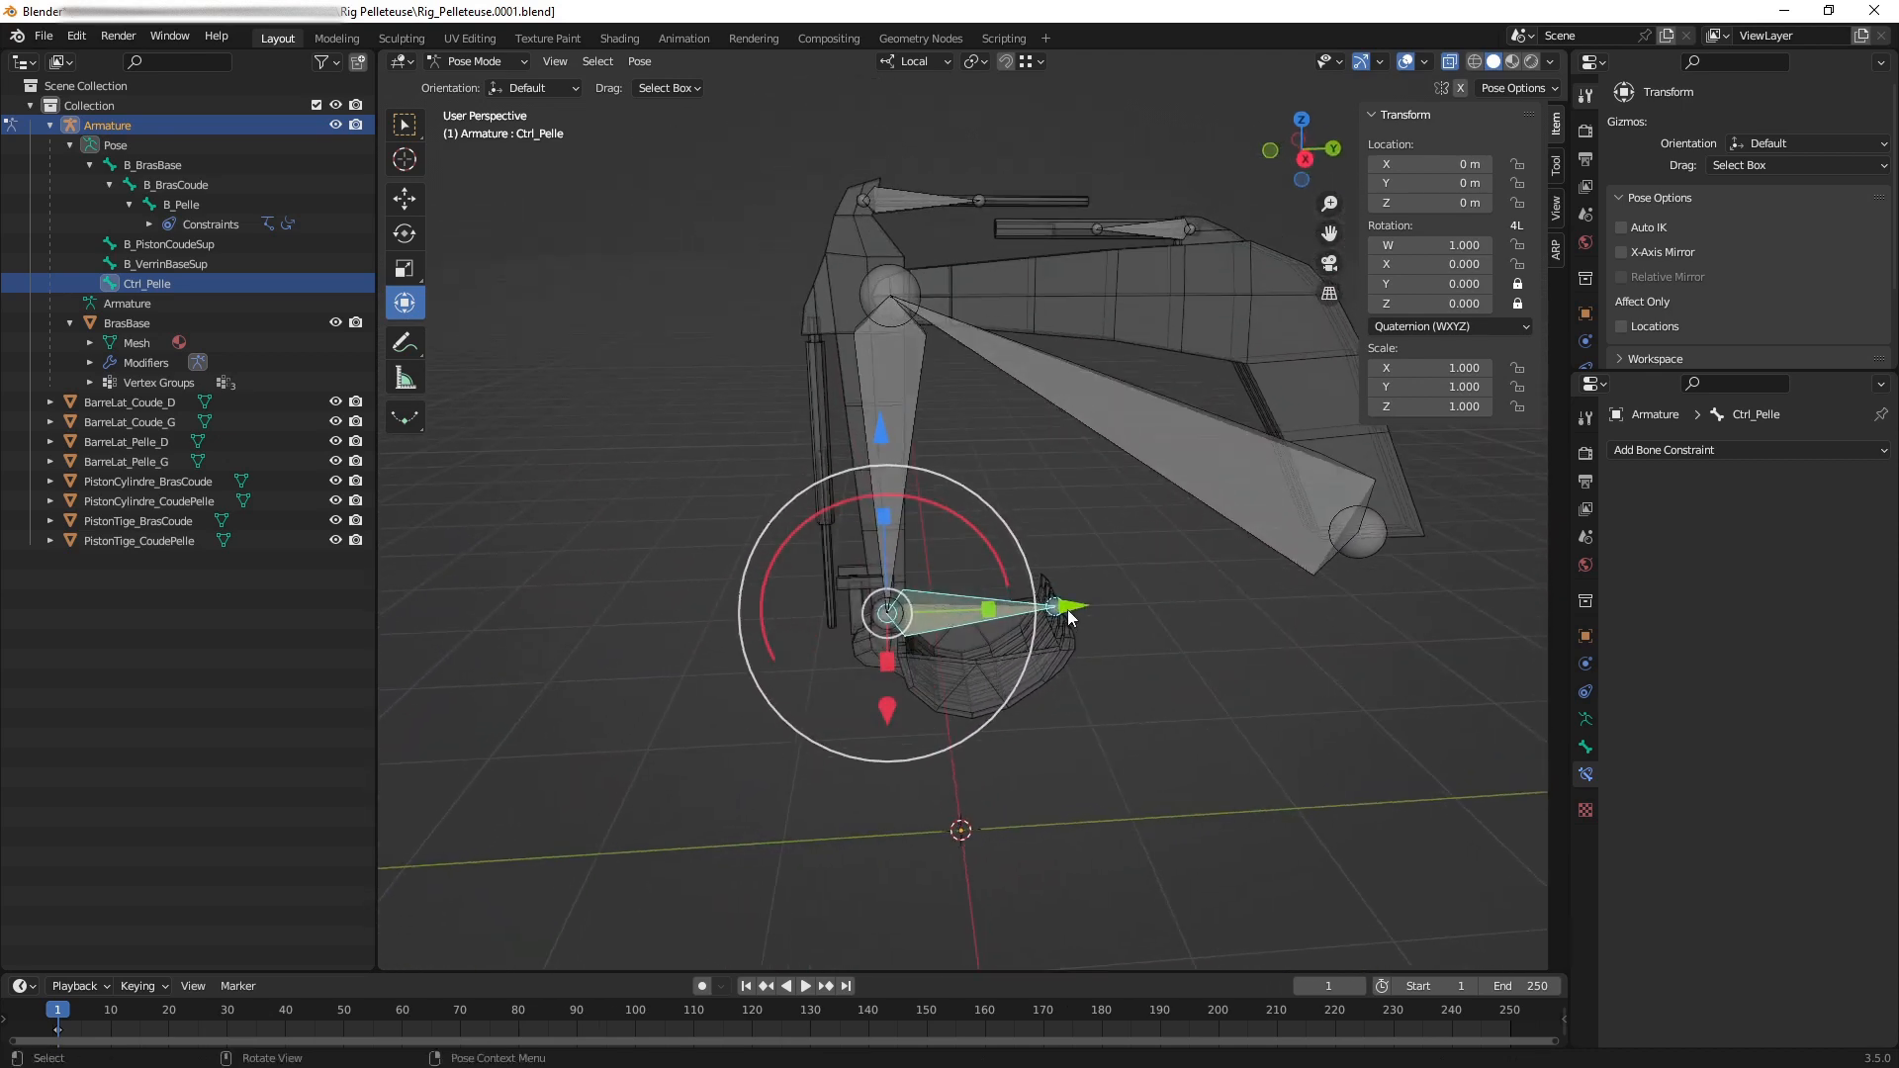
left_click_drag(1074, 616, 1167, 601)
key("ctrl+z")
middle_click_drag(1035, 441, 1001, 494)
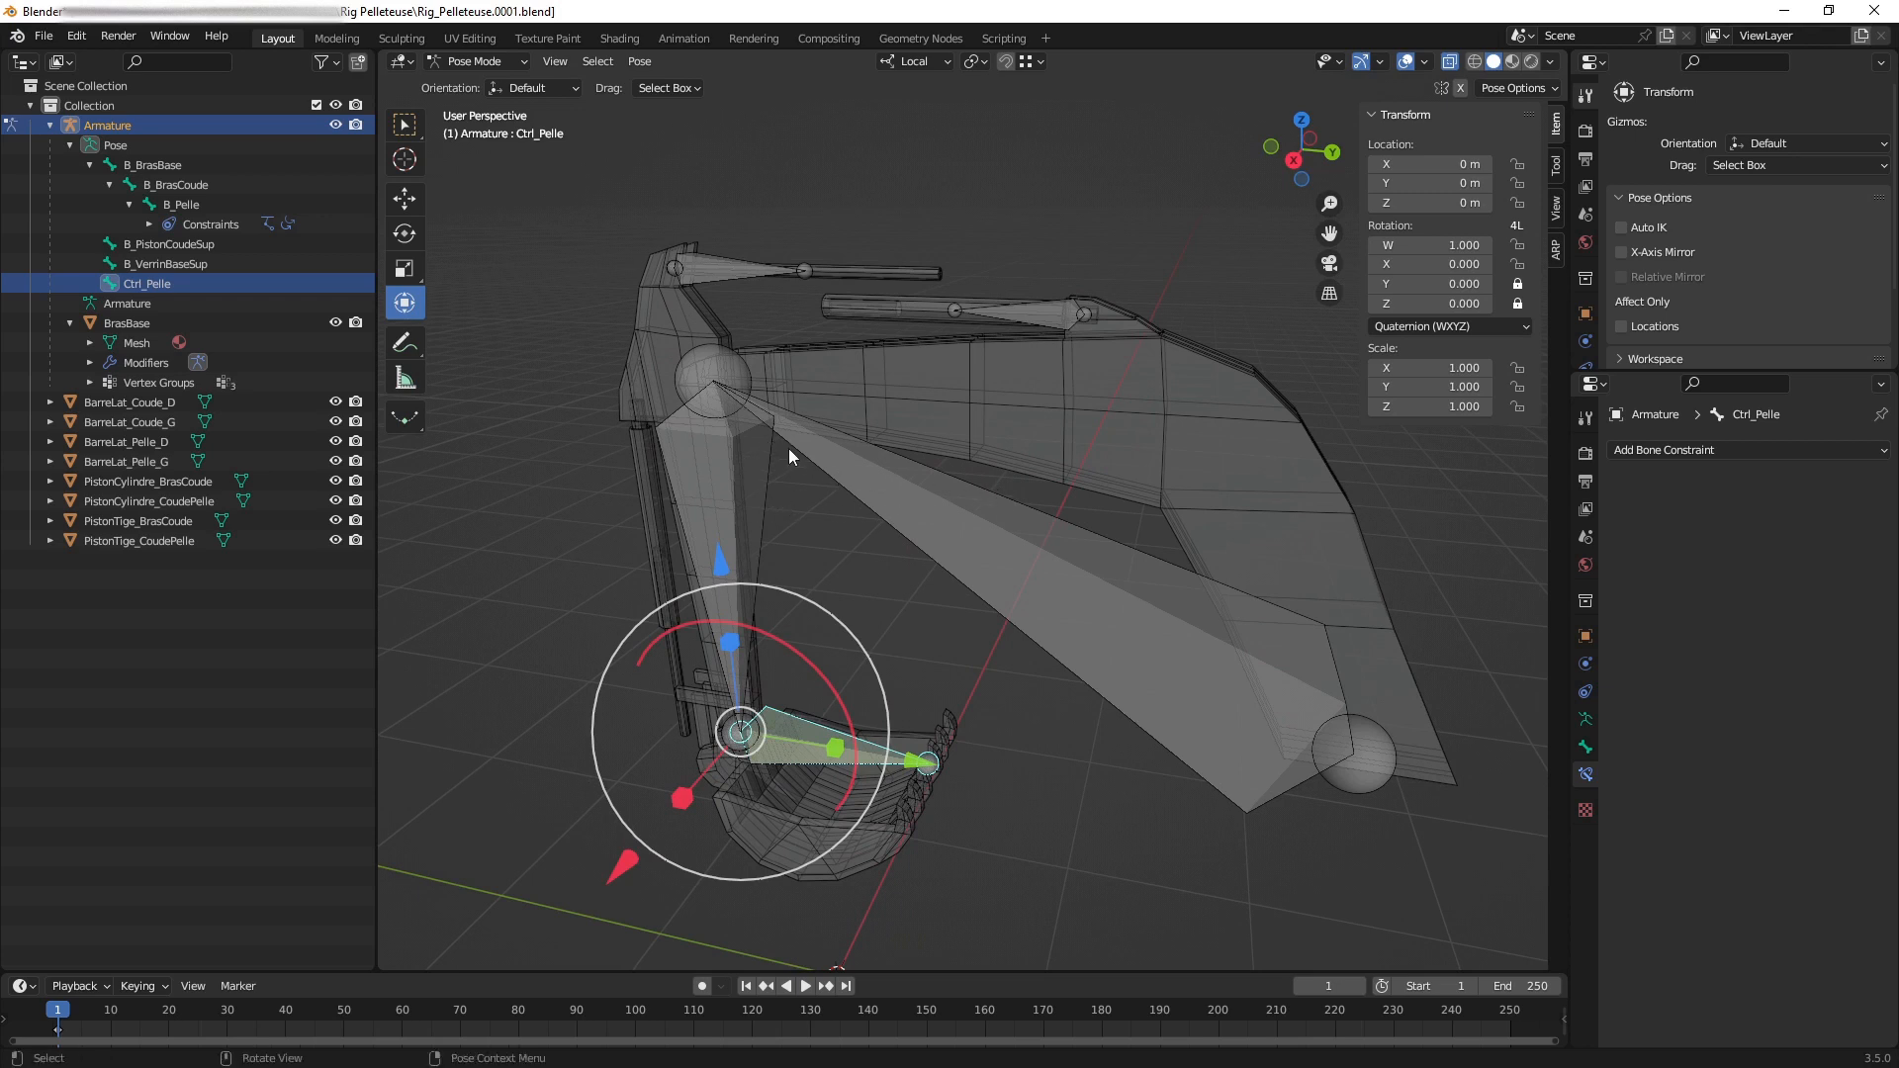
Examine the piston bones above the arm's elbow, selecting B_PistonCoudeSup and B_BrasBase in turn.
mouse_move(788, 448)
middle_mouse_down()
mouse_move(894, 479)
mouse_move(878, 496)
mouse_move(898, 479)
mouse_move(788, 418)
mouse_move(847, 489)
mouse_move(912, 395)
mouse_move(909, 515)
middle_mouse_up()
key("ctrl+2")
left_click_drag(733, 296, 869, 397)
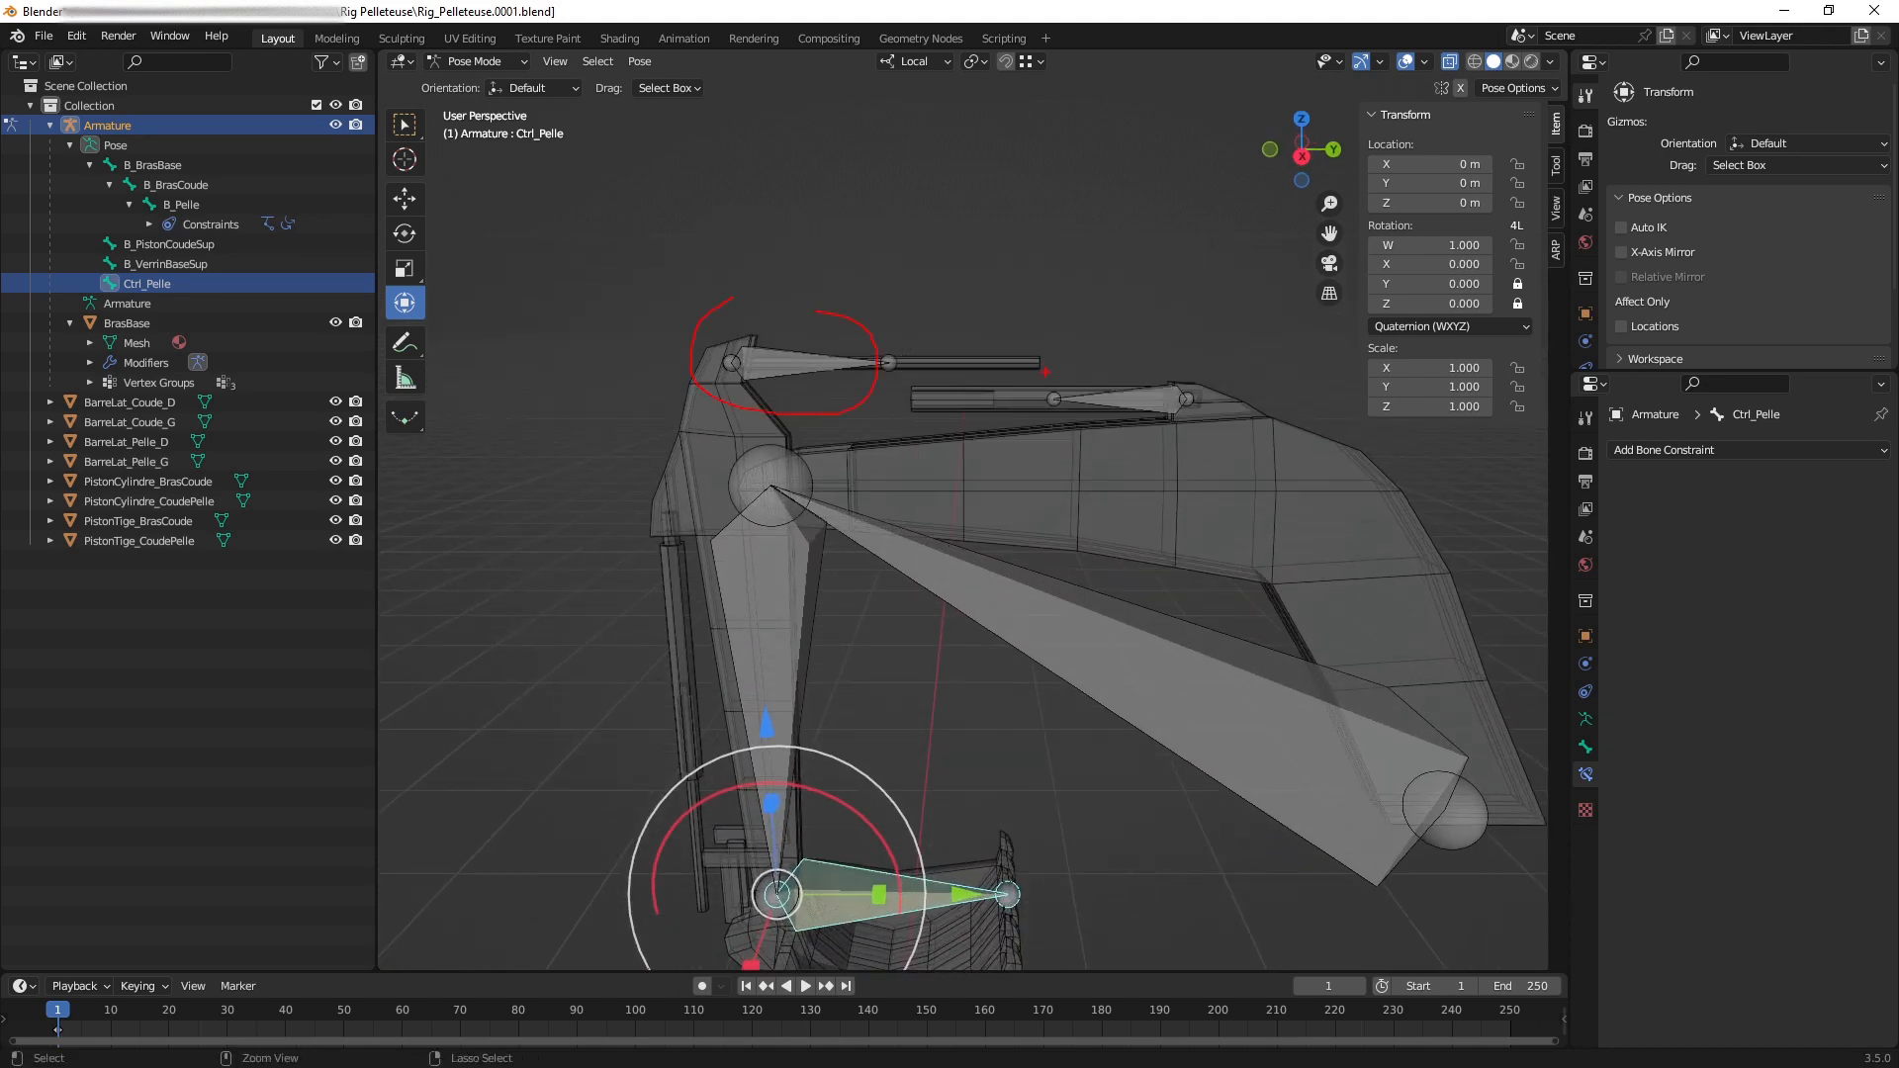
left_click_drag(1041, 366, 1133, 351)
scroll(965, 477, "up", 3)
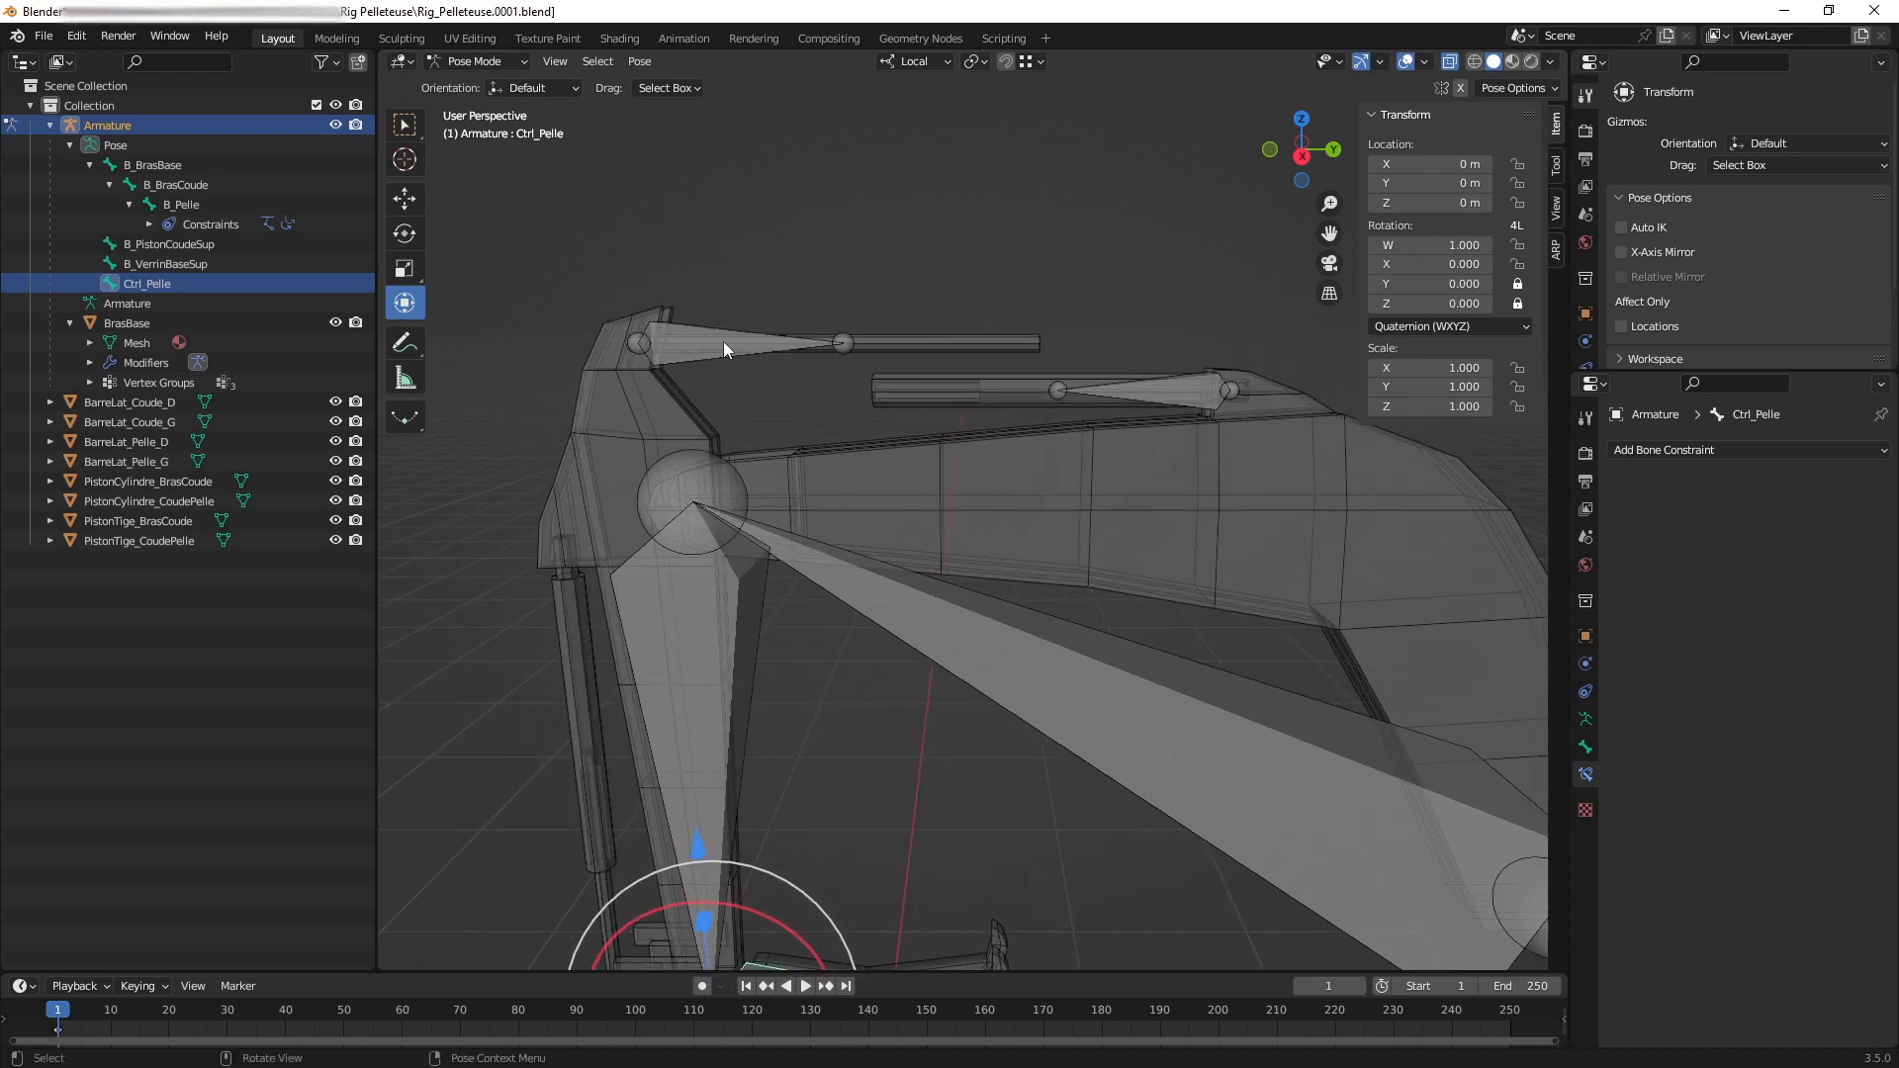
left_click(722, 341)
middle_click_drag(903, 425, 846, 390, "shift")
scroll(896, 494, "down", 4)
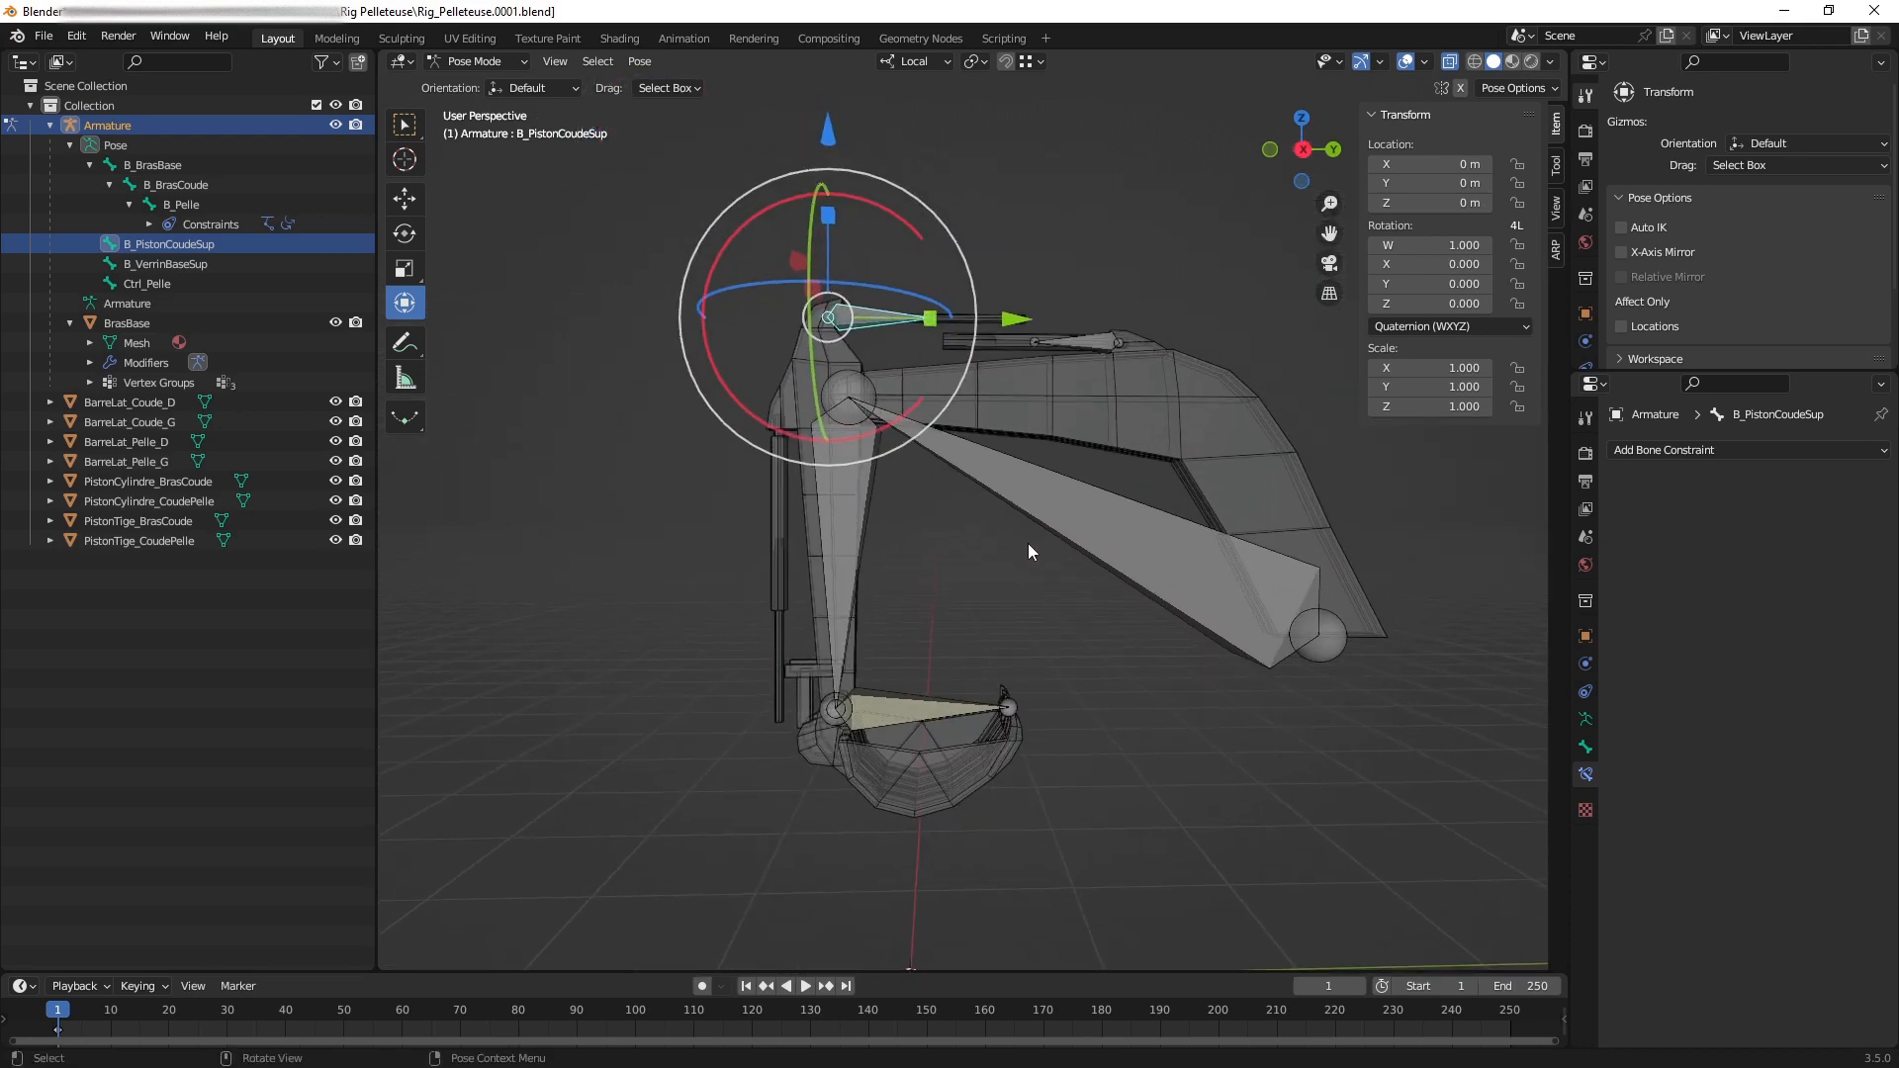
mouse_move(1029, 552)
middle_mouse_down()
mouse_move(995, 532)
mouse_move(1038, 542)
middle_mouse_up()
left_click(1092, 564)
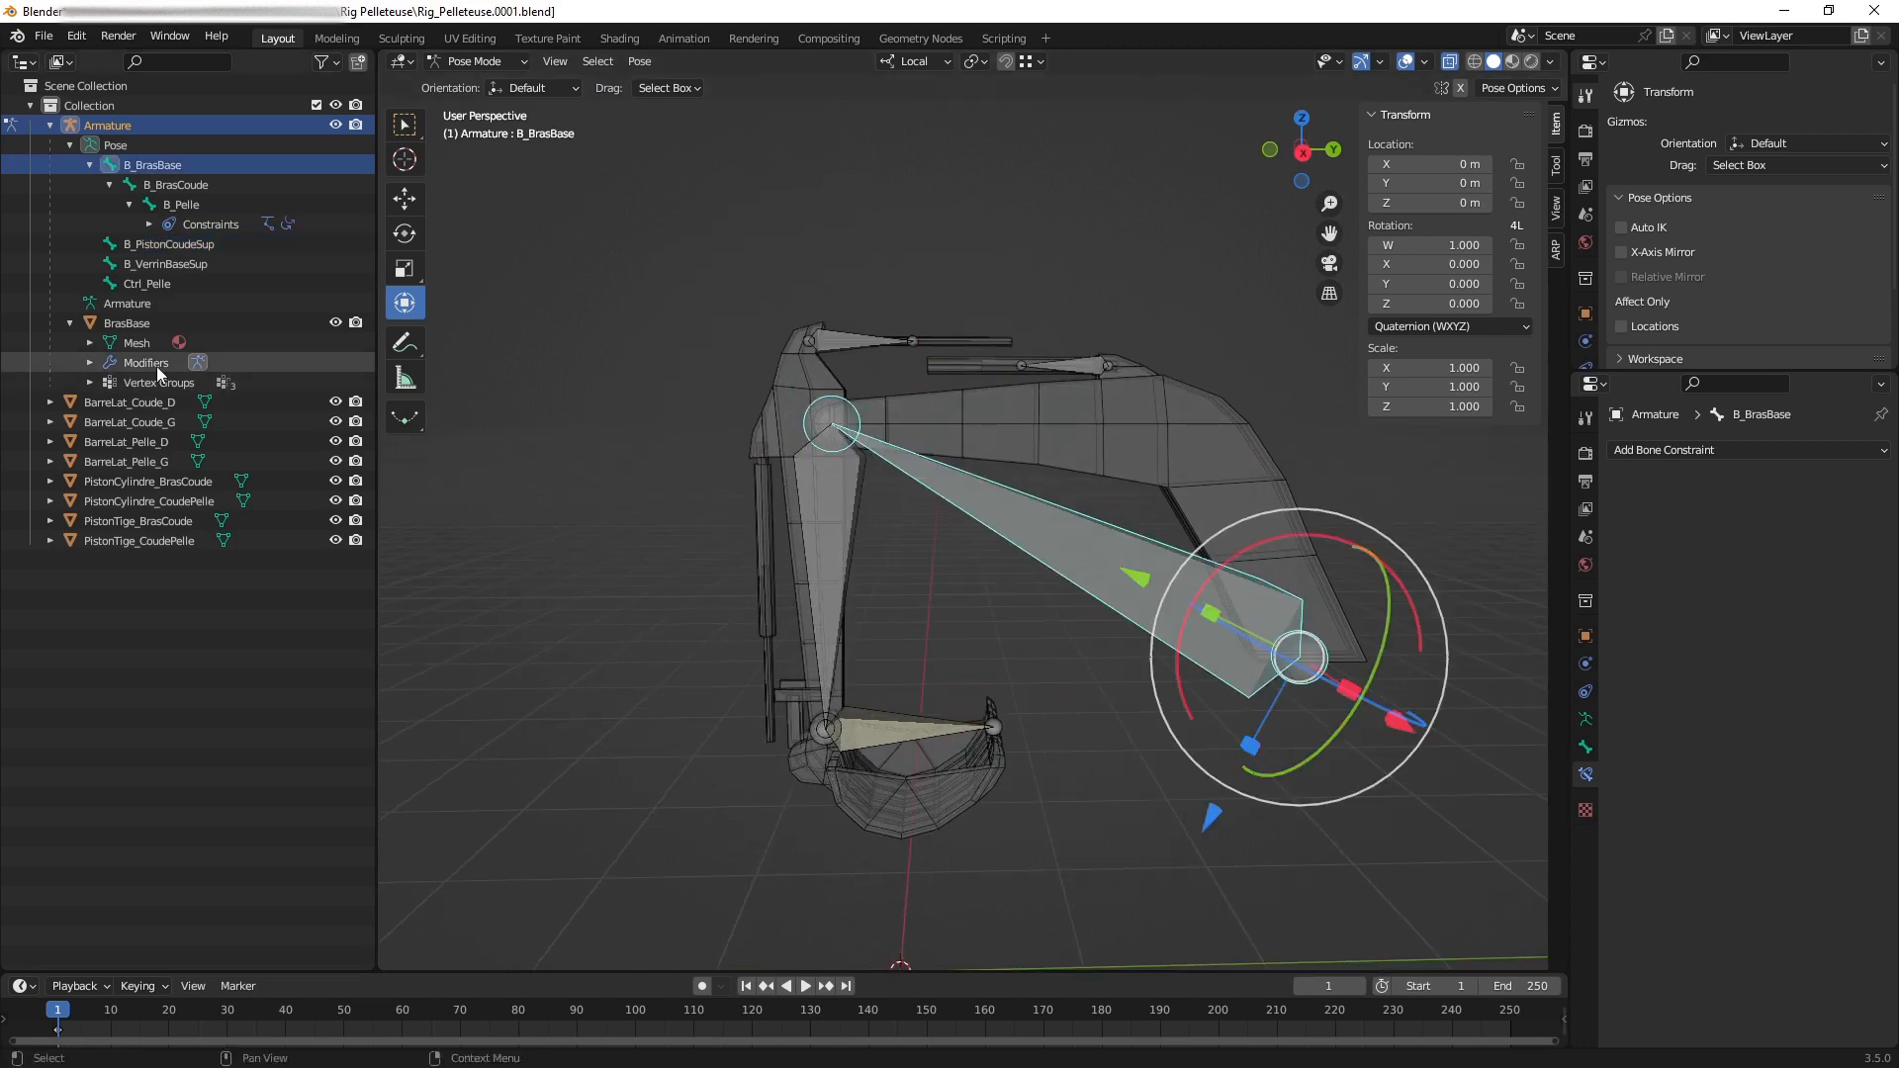
Try moving Ctrl_Pelle to about Y -0.85 m, Z 1.3 m and rotating it to about W 0.649, X -0.761, and clear all its transforms.
left_click(159, 285)
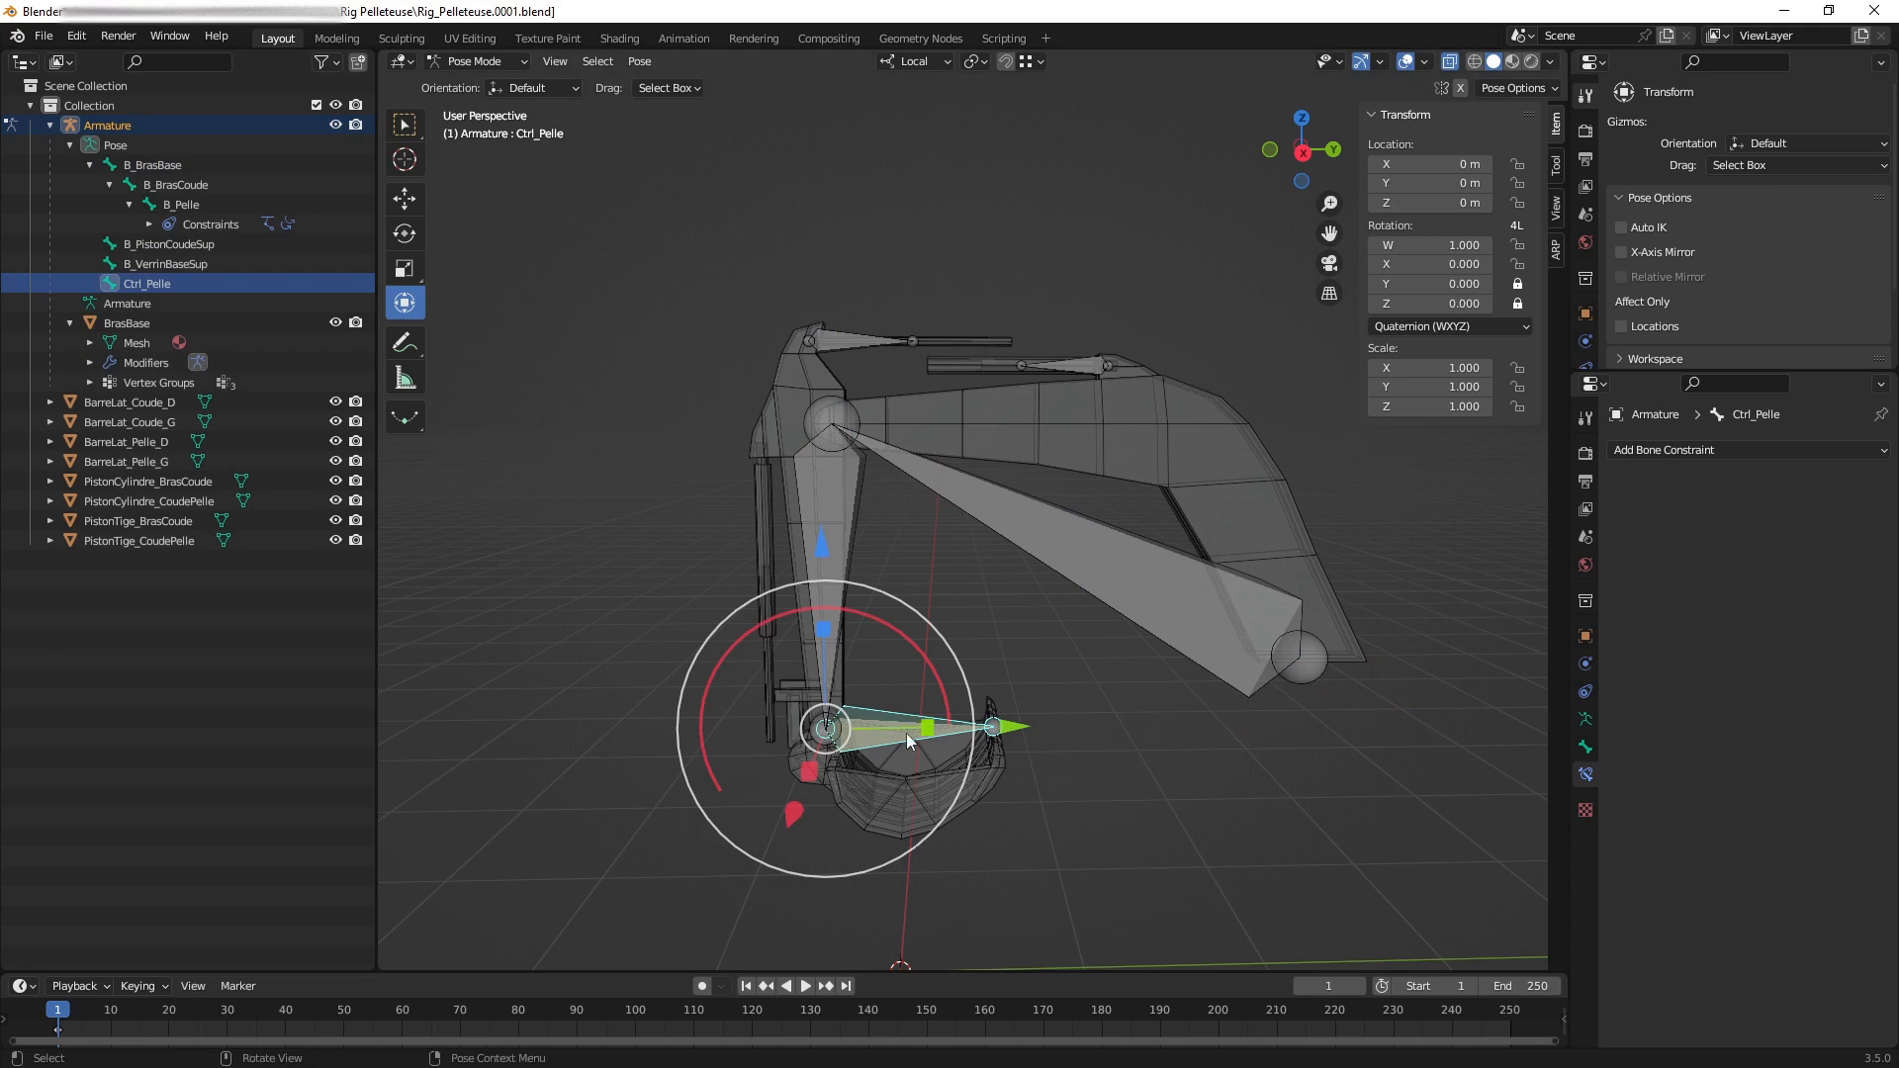
left_click(651, 62)
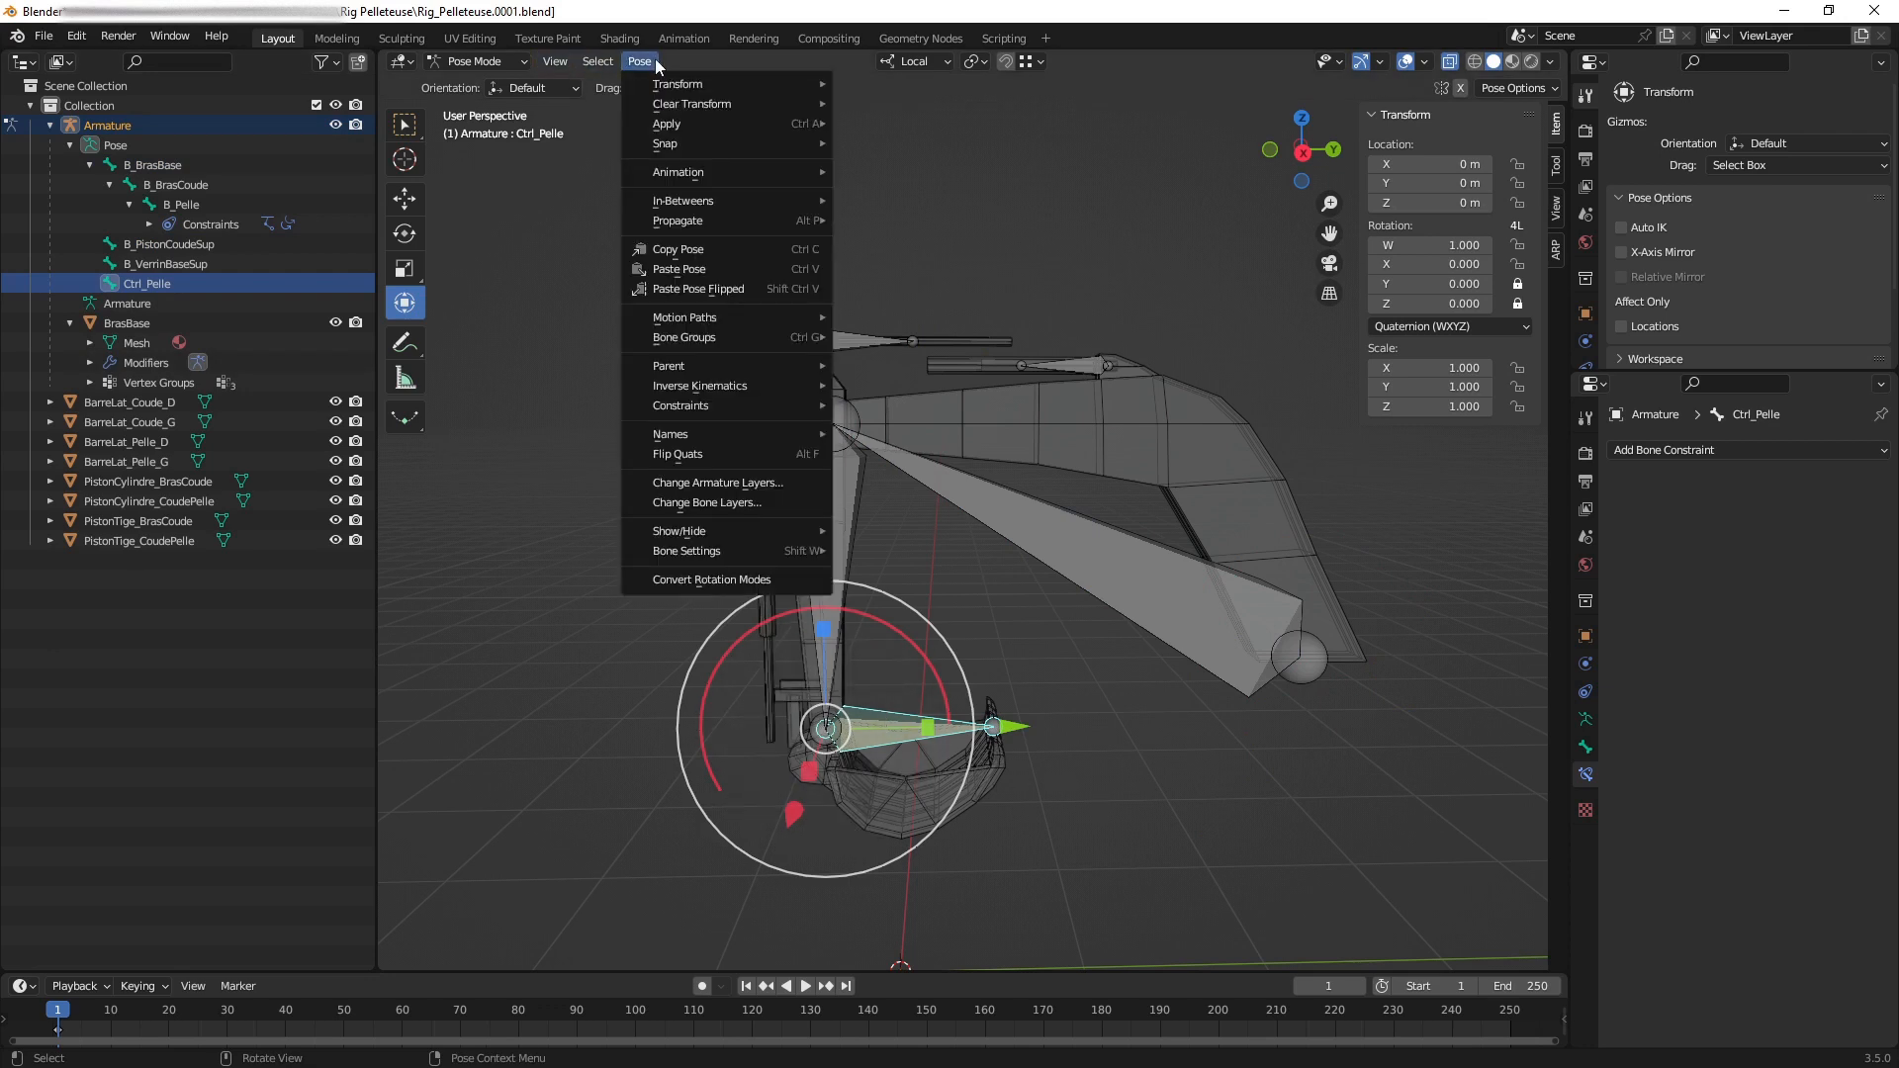
mouse_move(707, 103)
left_click(894, 104)
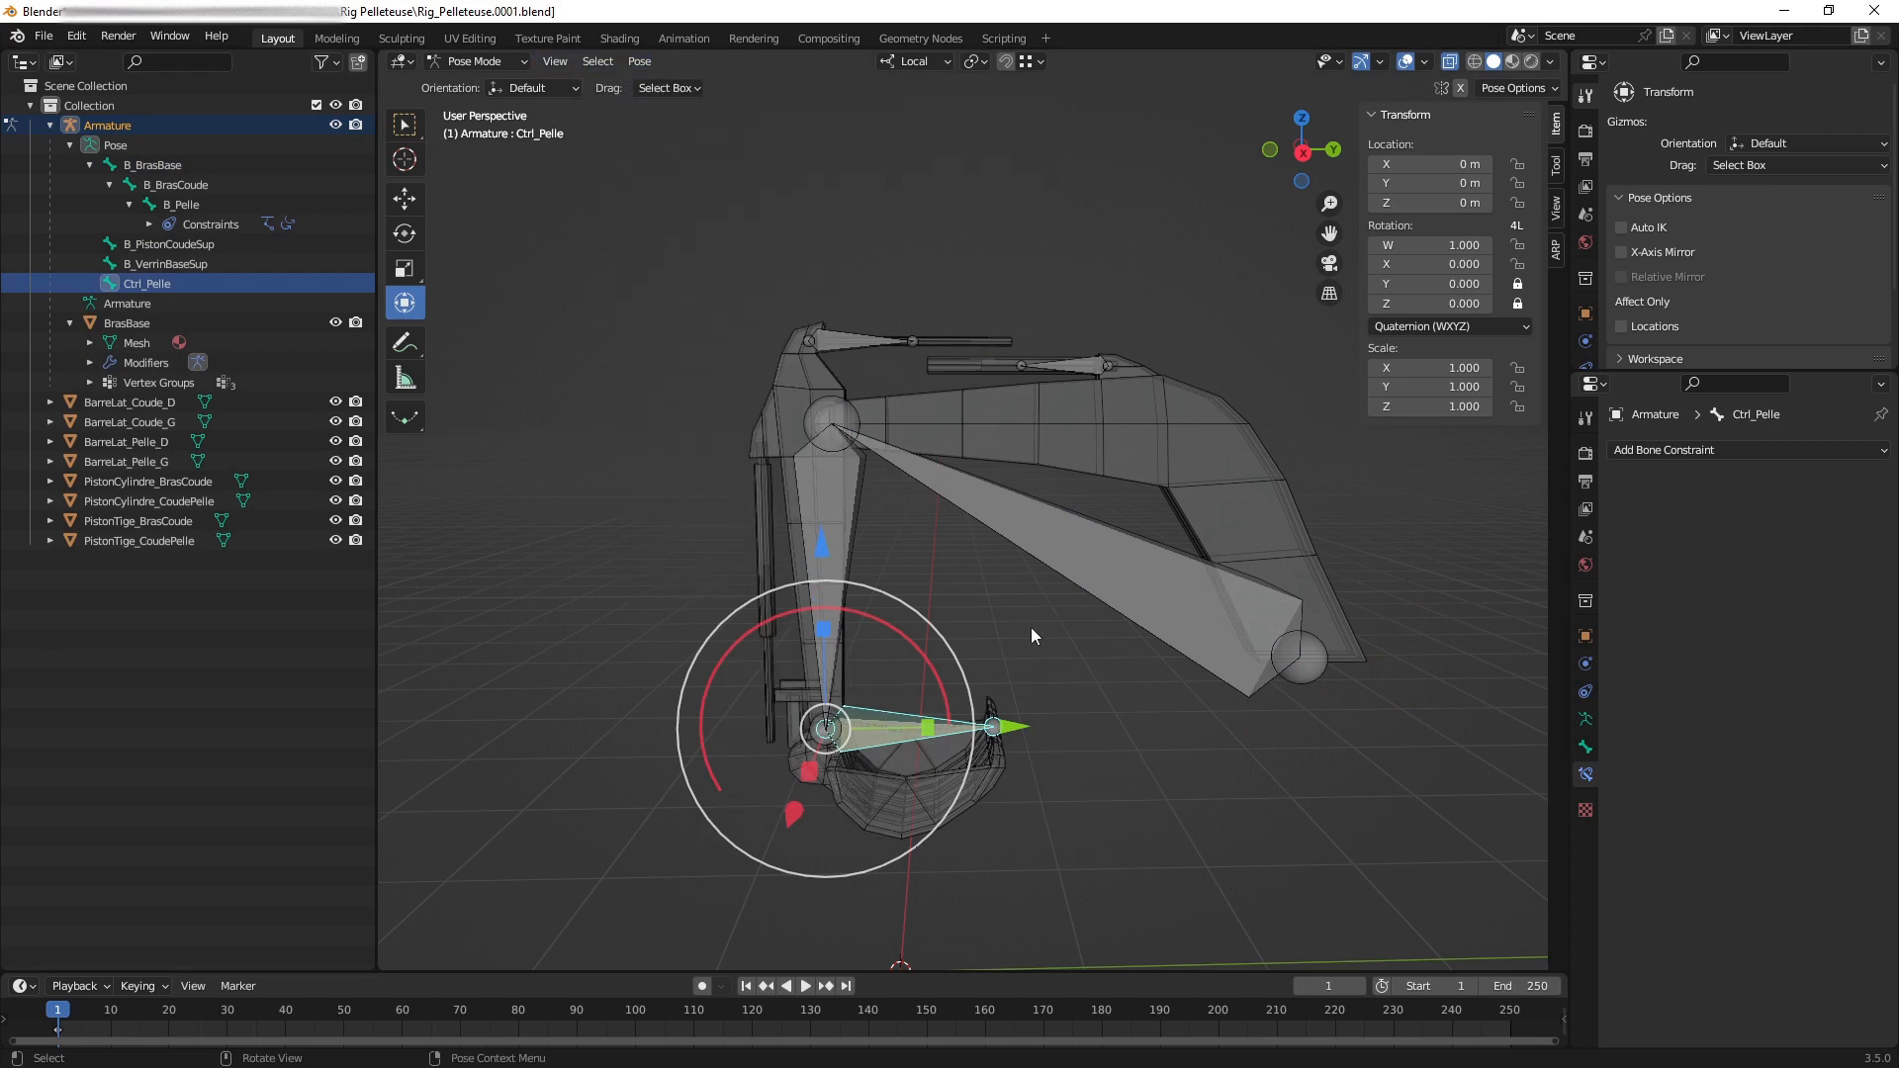
left_click_drag(799, 707, 740, 557)
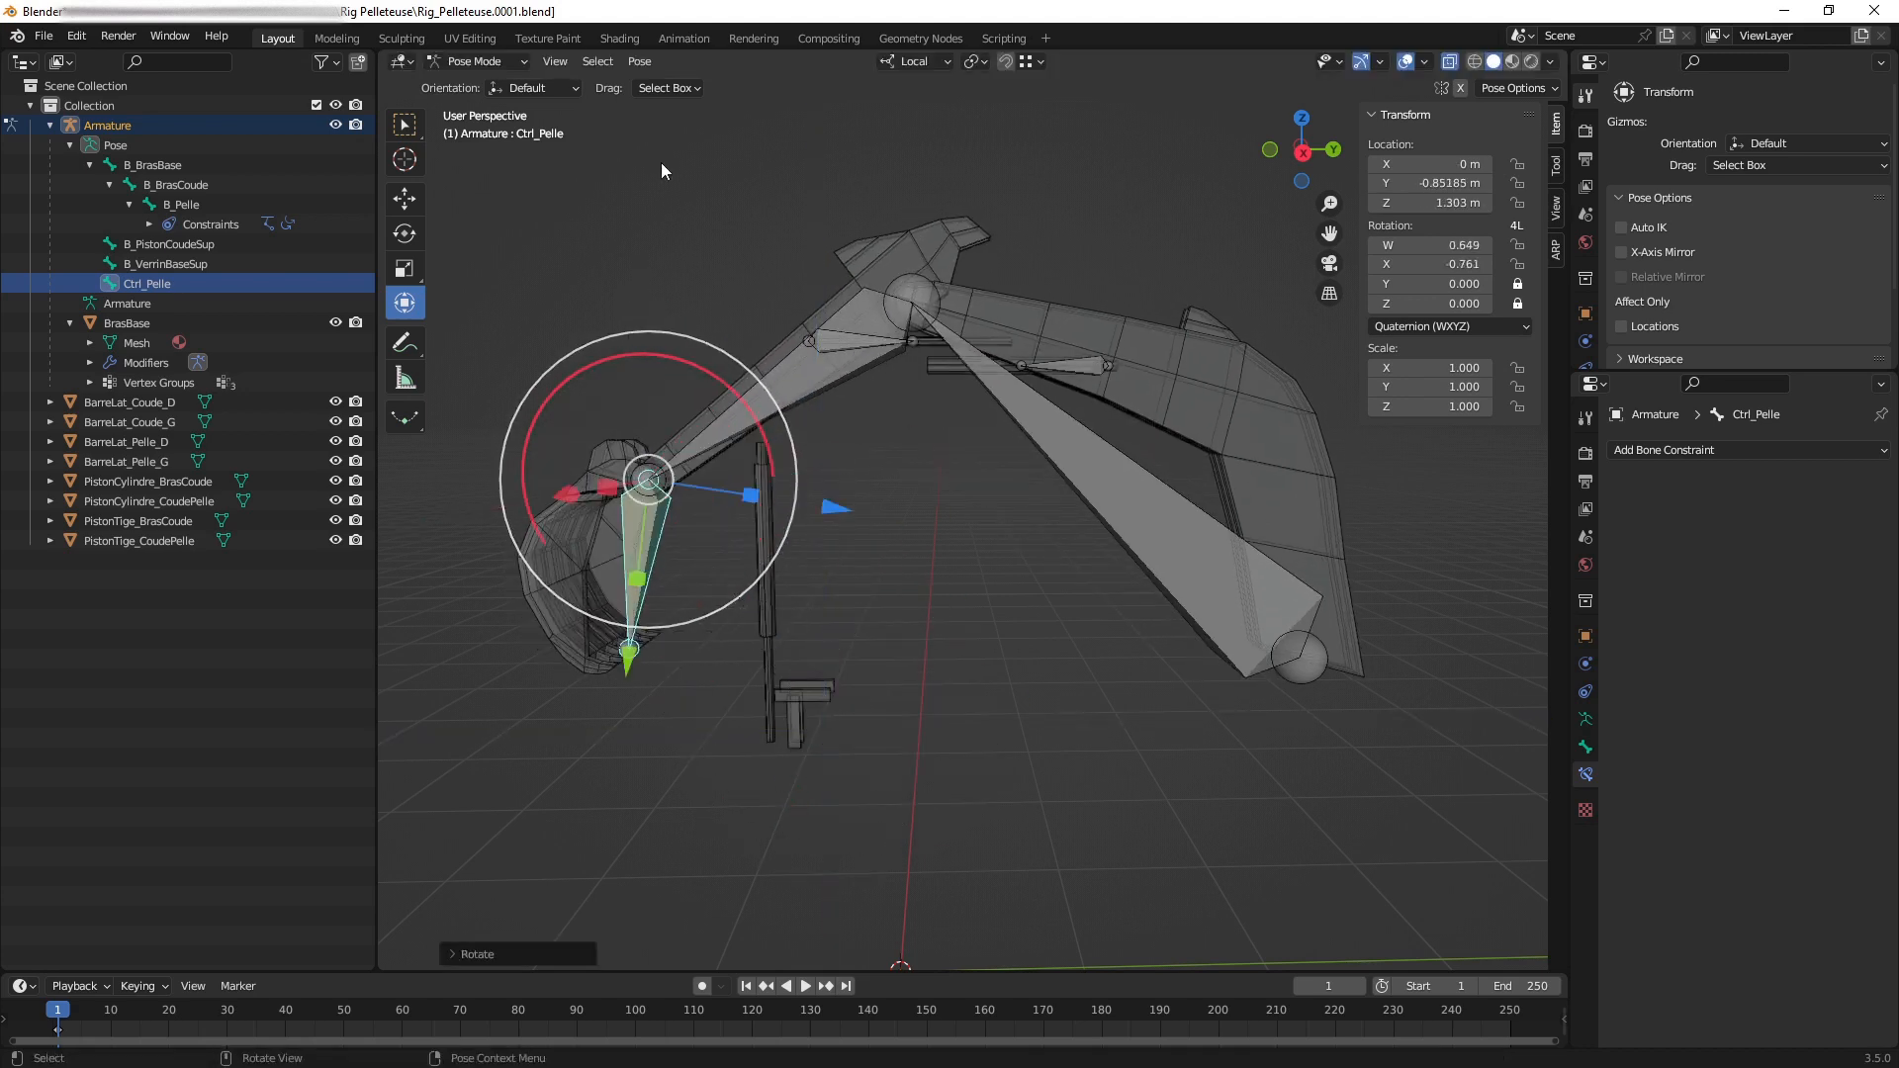
left_click(643, 63)
mouse_move(708, 103)
left_click(894, 104)
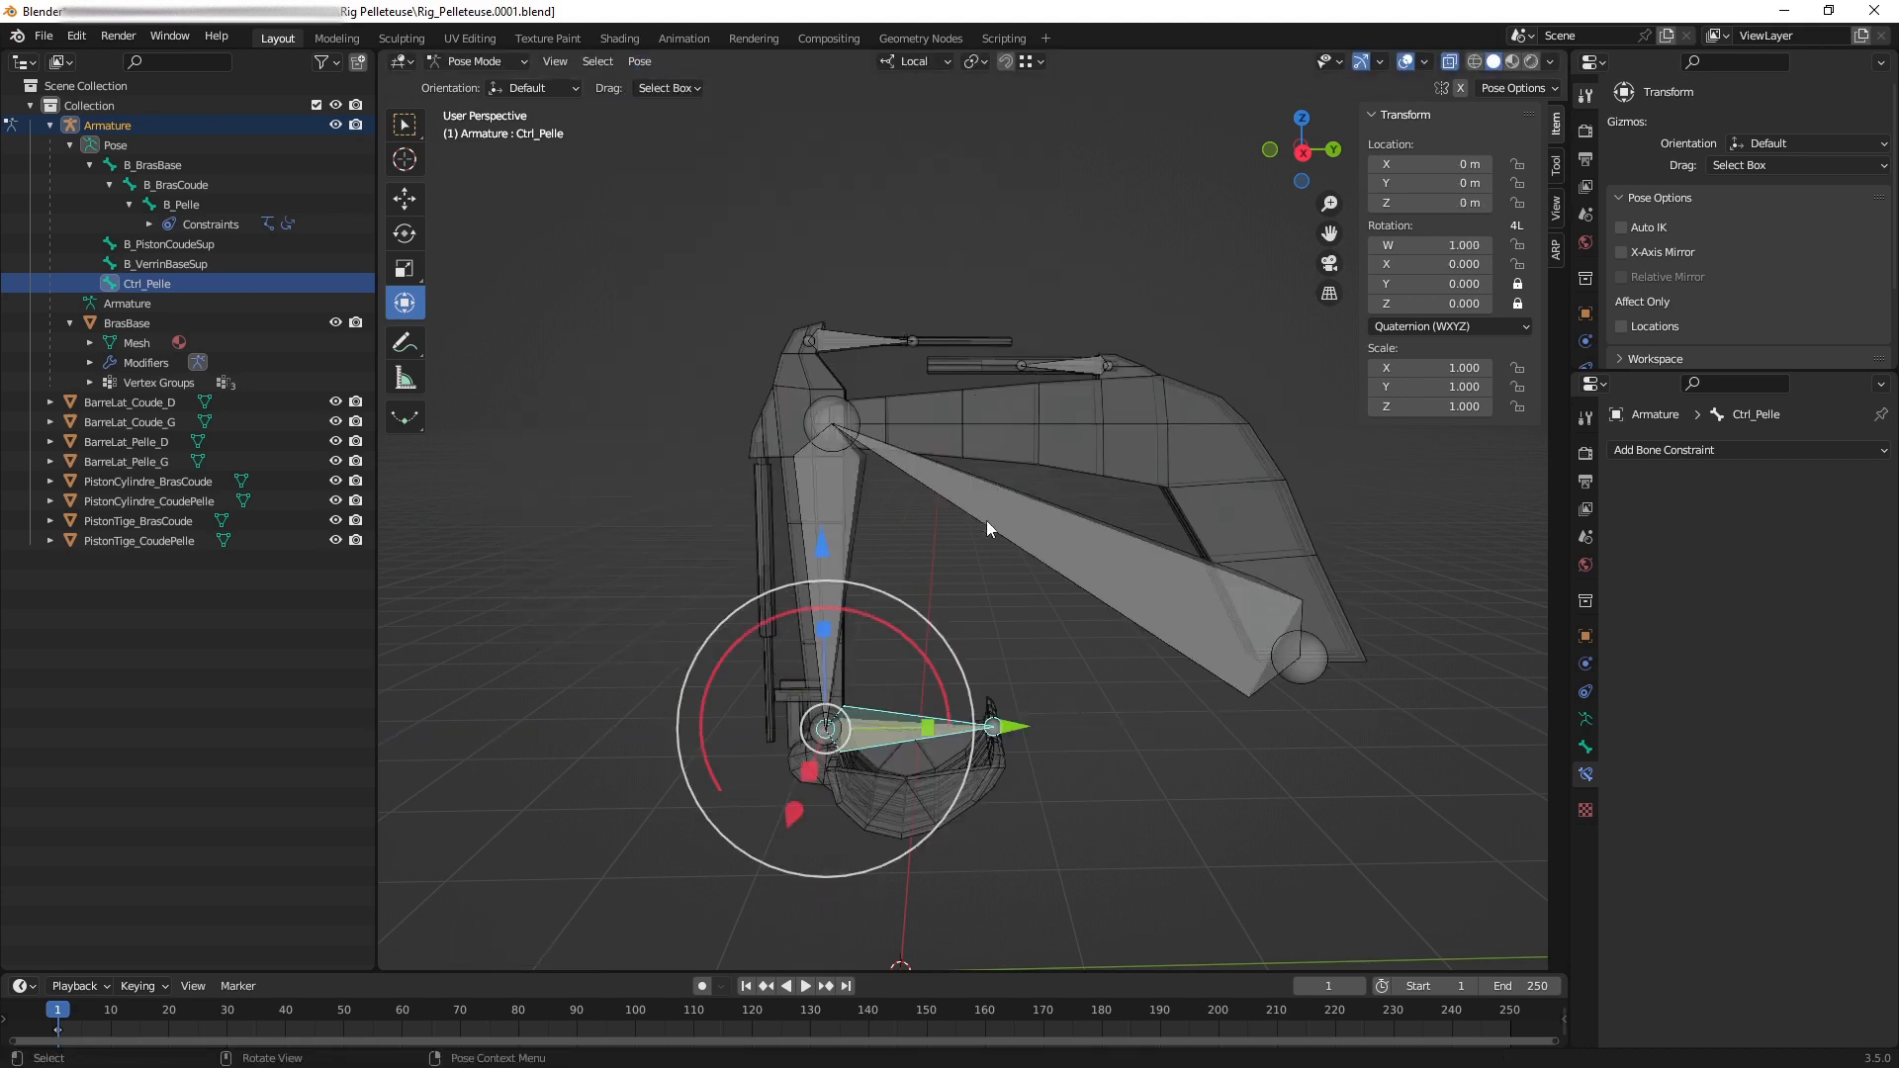
Select the B_PistonCoudeSup bone on the upper piston at the elbow, framed closely together with the facing piston bone.
scroll(999, 515, "up", 2)
middle_click_drag(960, 515, 1053, 487, "shift")
left_click(817, 346)
scroll(1041, 472, "up", 3)
scroll(1049, 544, "up", 2)
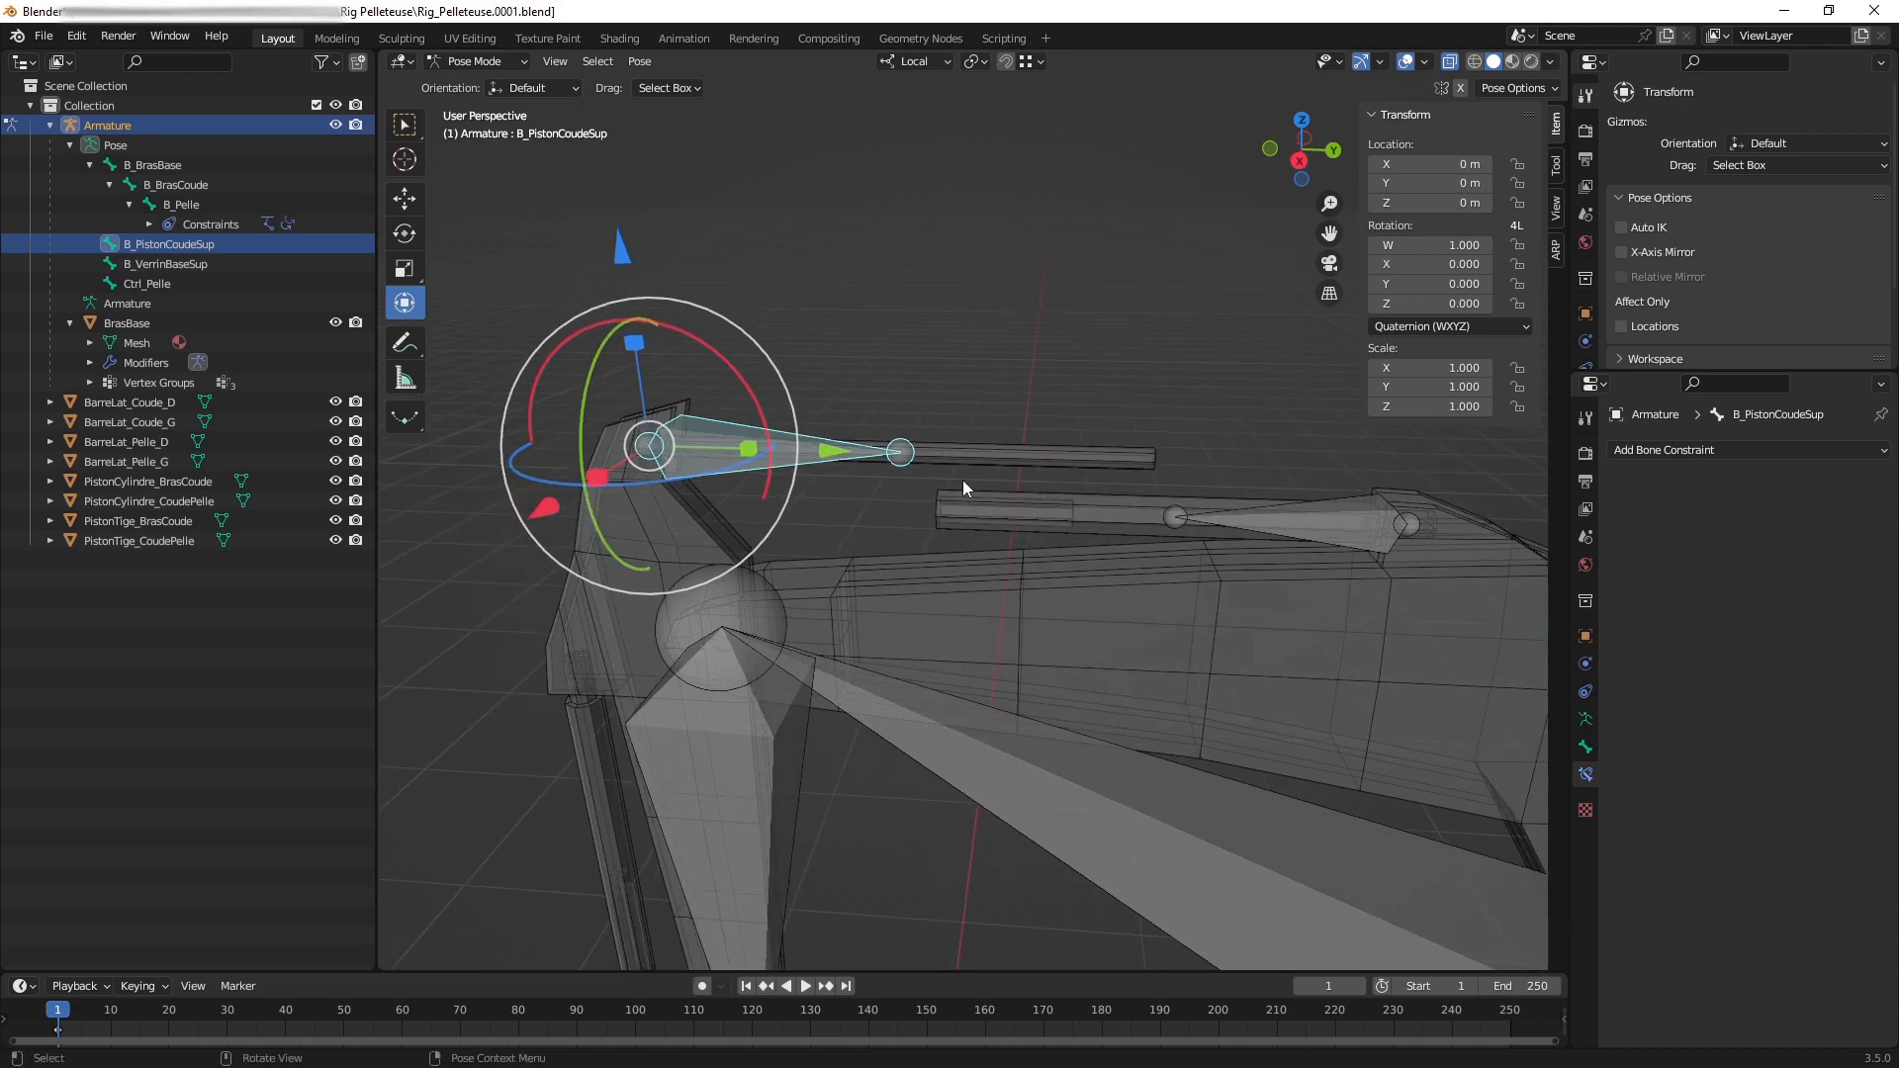
mouse_move(993, 501)
middle_mouse_down()
mouse_move(995, 519)
mouse_move(958, 496)
middle_mouse_up()
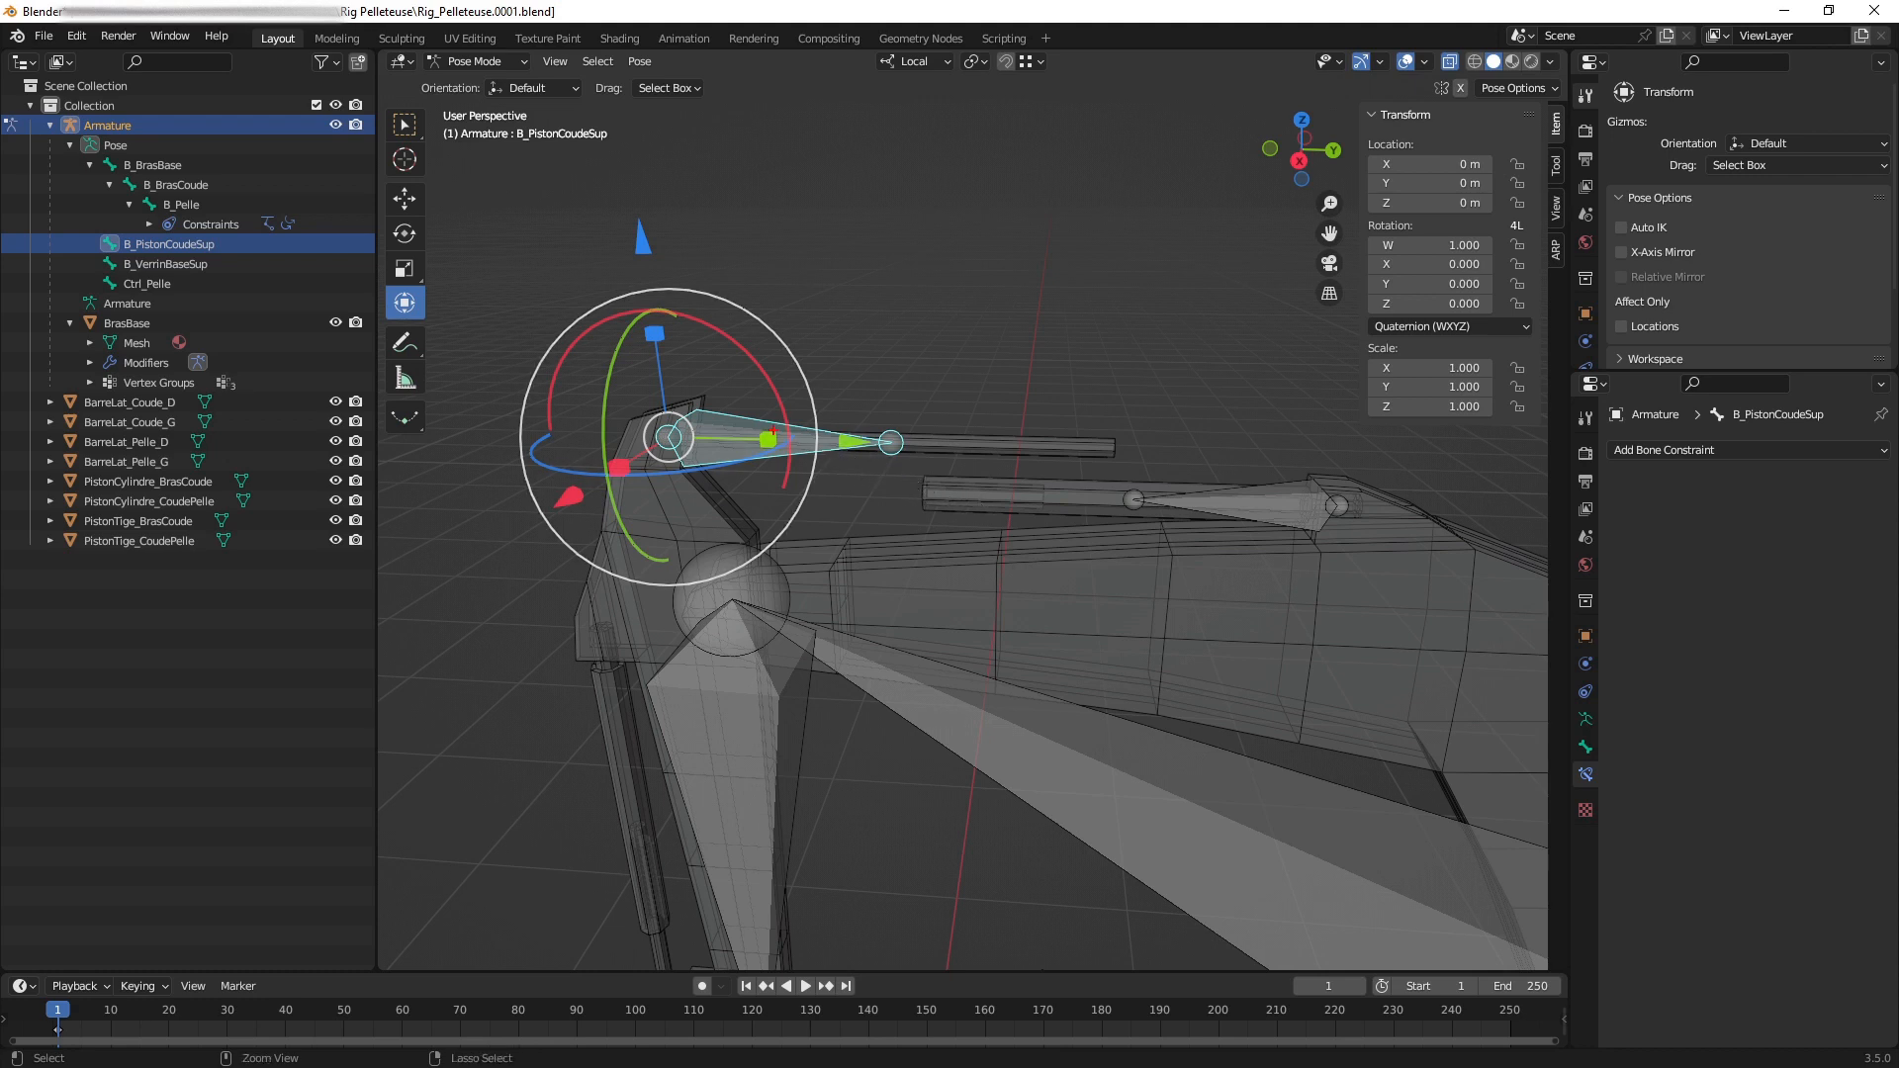
mouse_move(660, 389)
left_mouse_down()
mouse_move(693, 493)
mouse_move(728, 378)
left_mouse_up()
mouse_move(768, 440)
left_mouse_down()
mouse_move(1306, 531)
mouse_move(1364, 503)
mouse_move(747, 417)
left_mouse_up()
key("Escape")
mouse_move(1058, 476)
middle_mouse_down()
mouse_move(1073, 437)
mouse_move(1036, 498)
middle_mouse_up()
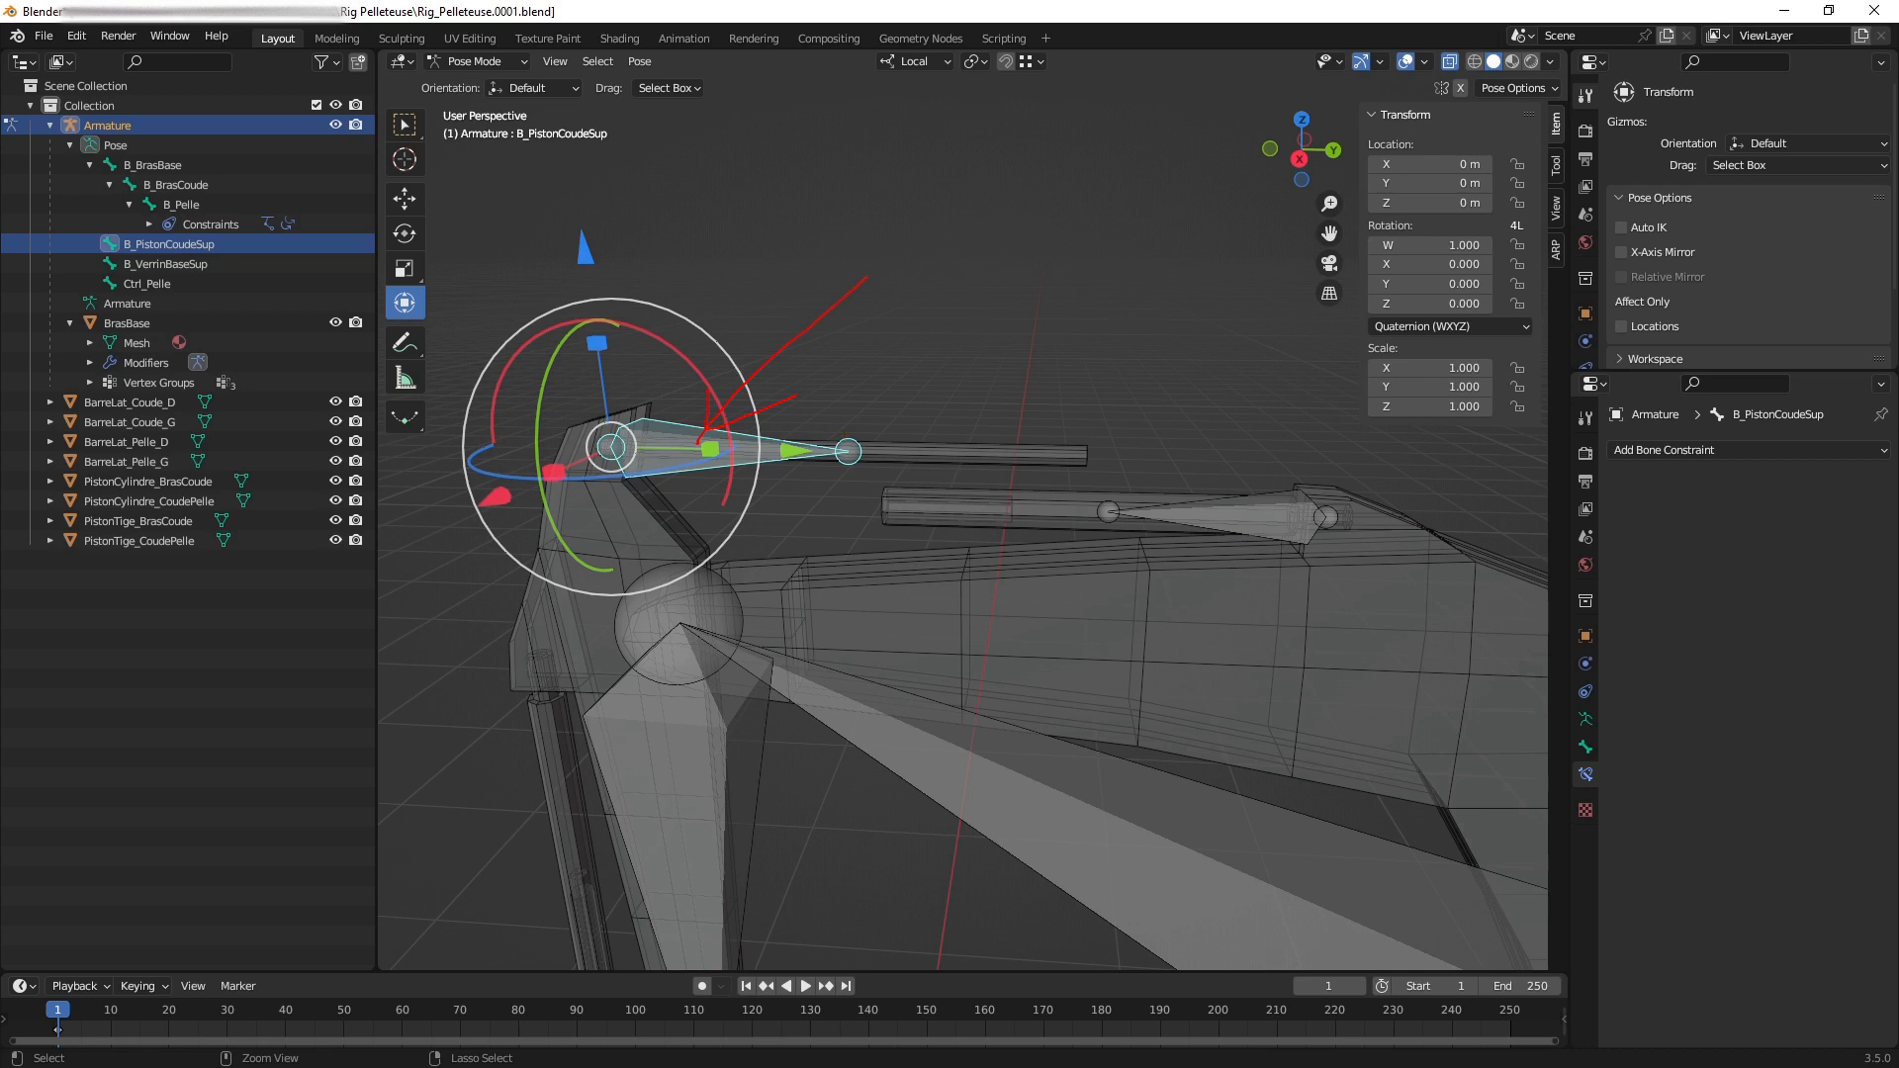
left_click_drag(1269, 473, 1298, 505)
key("ctrl+1")
left_click(1896, 778)
mouse_move(1242, 725)
left_mouse_down()
mouse_move(1193, 785)
mouse_move(1335, 797)
mouse_move(1286, 730)
left_mouse_up()
left_click_drag(1036, 608, 1198, 741)
left_click_drag(1171, 689, 1200, 746)
left_click_drag(1150, 749, 1205, 751)
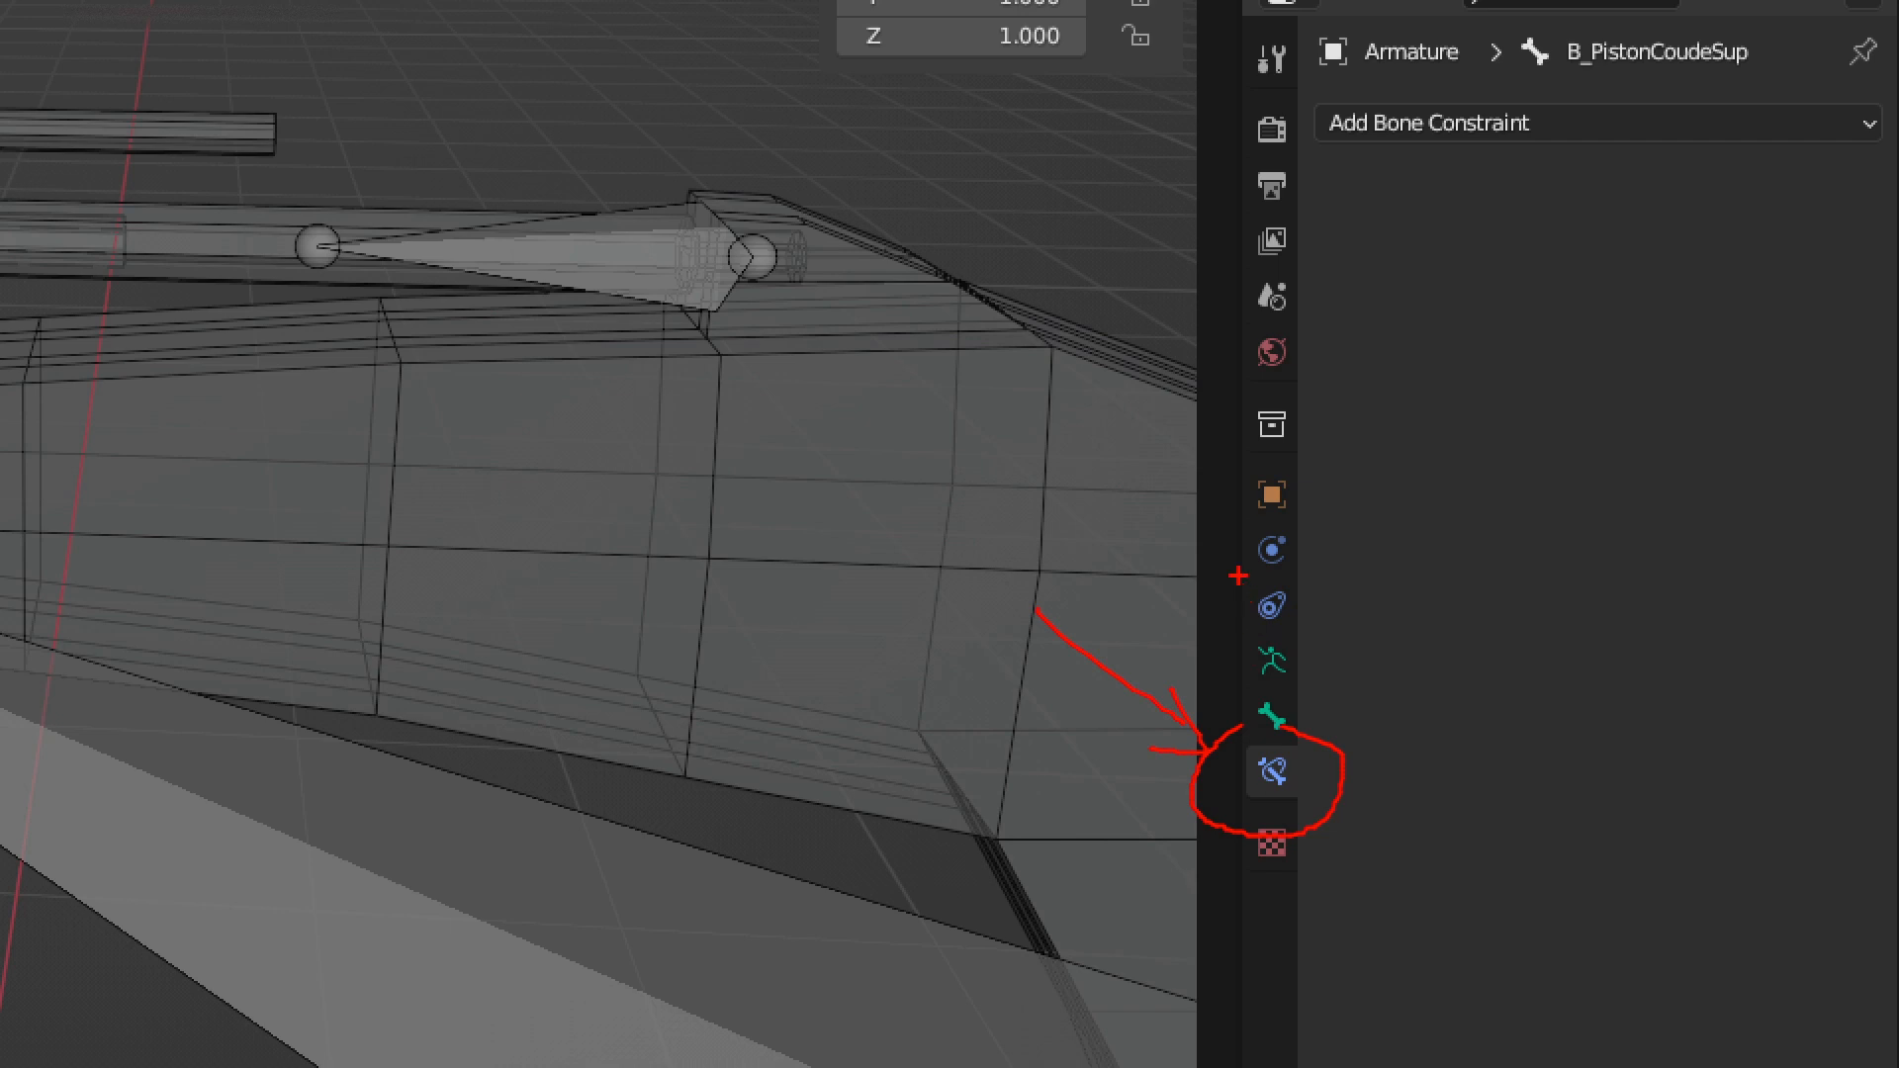
mouse_move(1240, 575)
left_mouse_down()
mouse_move(1312, 627)
mouse_move(1245, 625)
mouse_move(1321, 641)
mouse_move(1281, 562)
left_mouse_up()
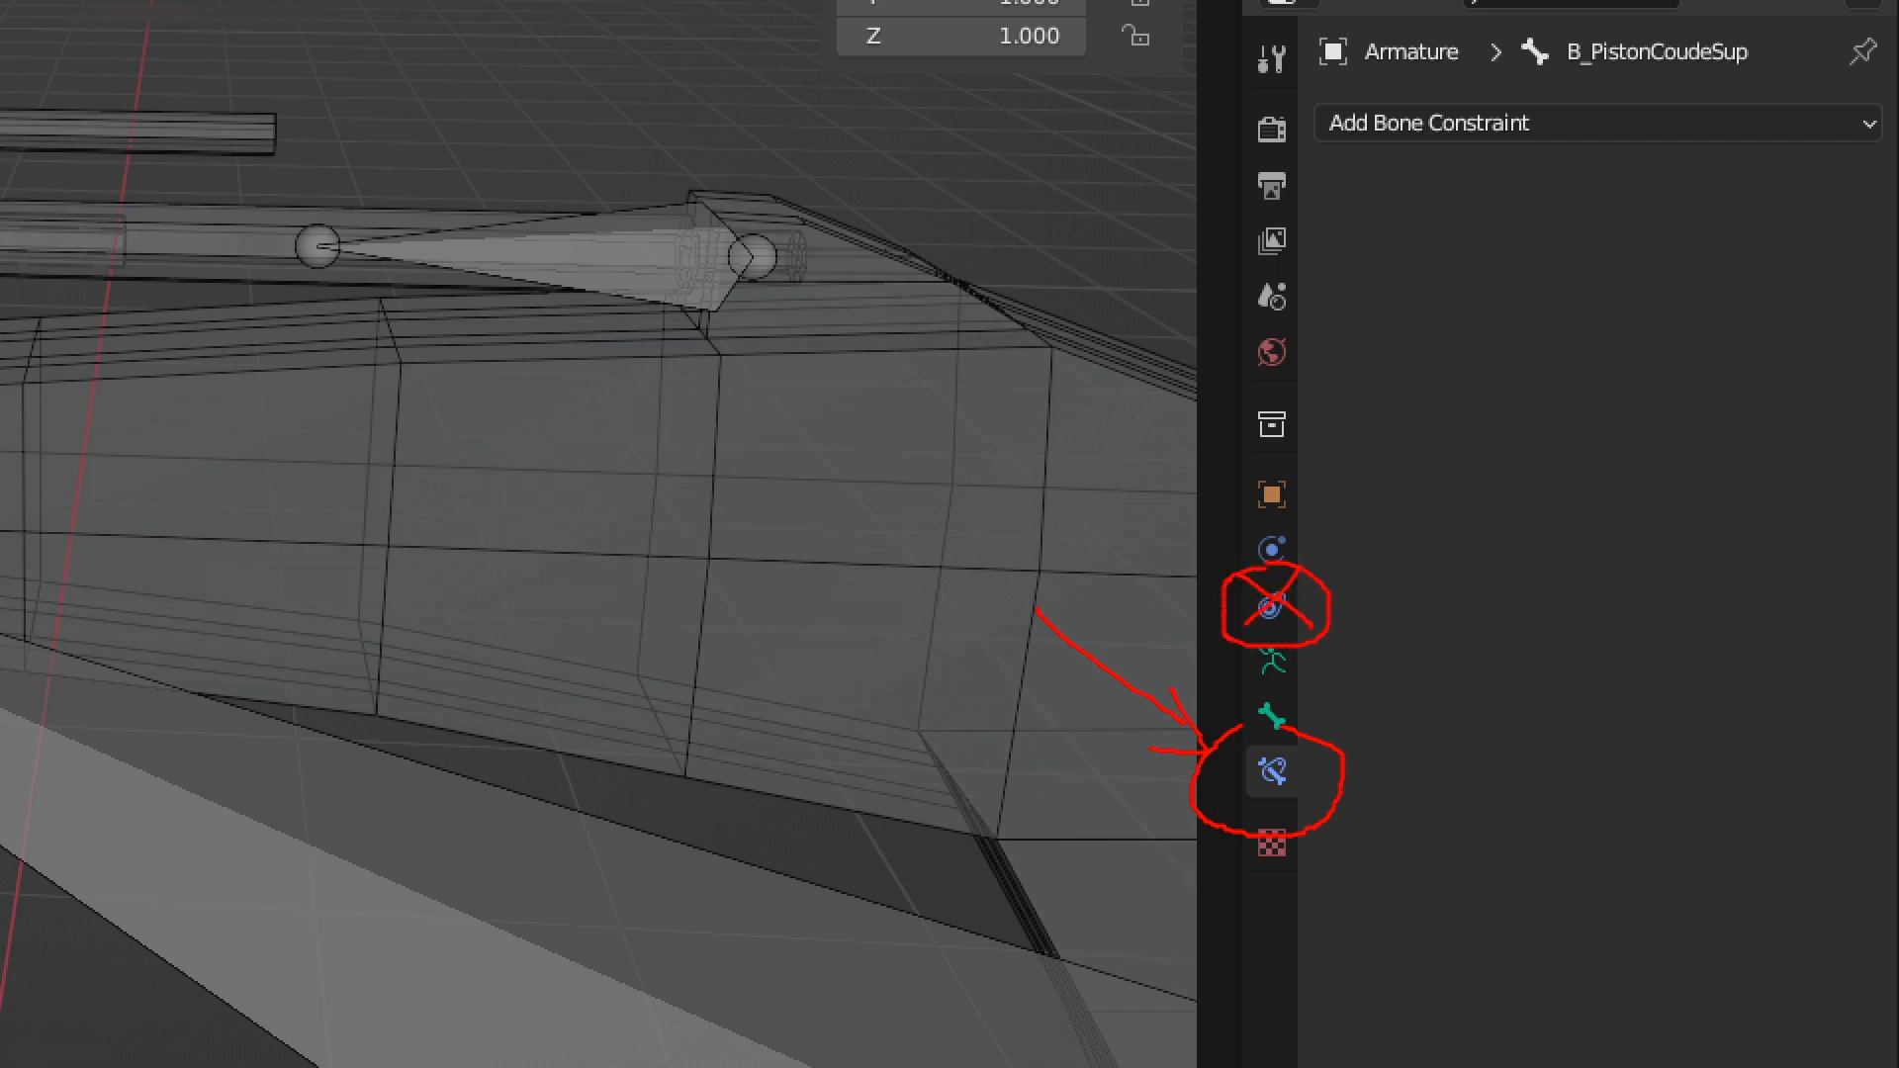
left_click_drag(1104, 430, 1244, 594)
left_click_drag(1228, 529, 1239, 585)
mouse_move(1209, 572)
left_mouse_down()
mouse_move(1249, 588)
mouse_move(1218, 574)
left_mouse_up()
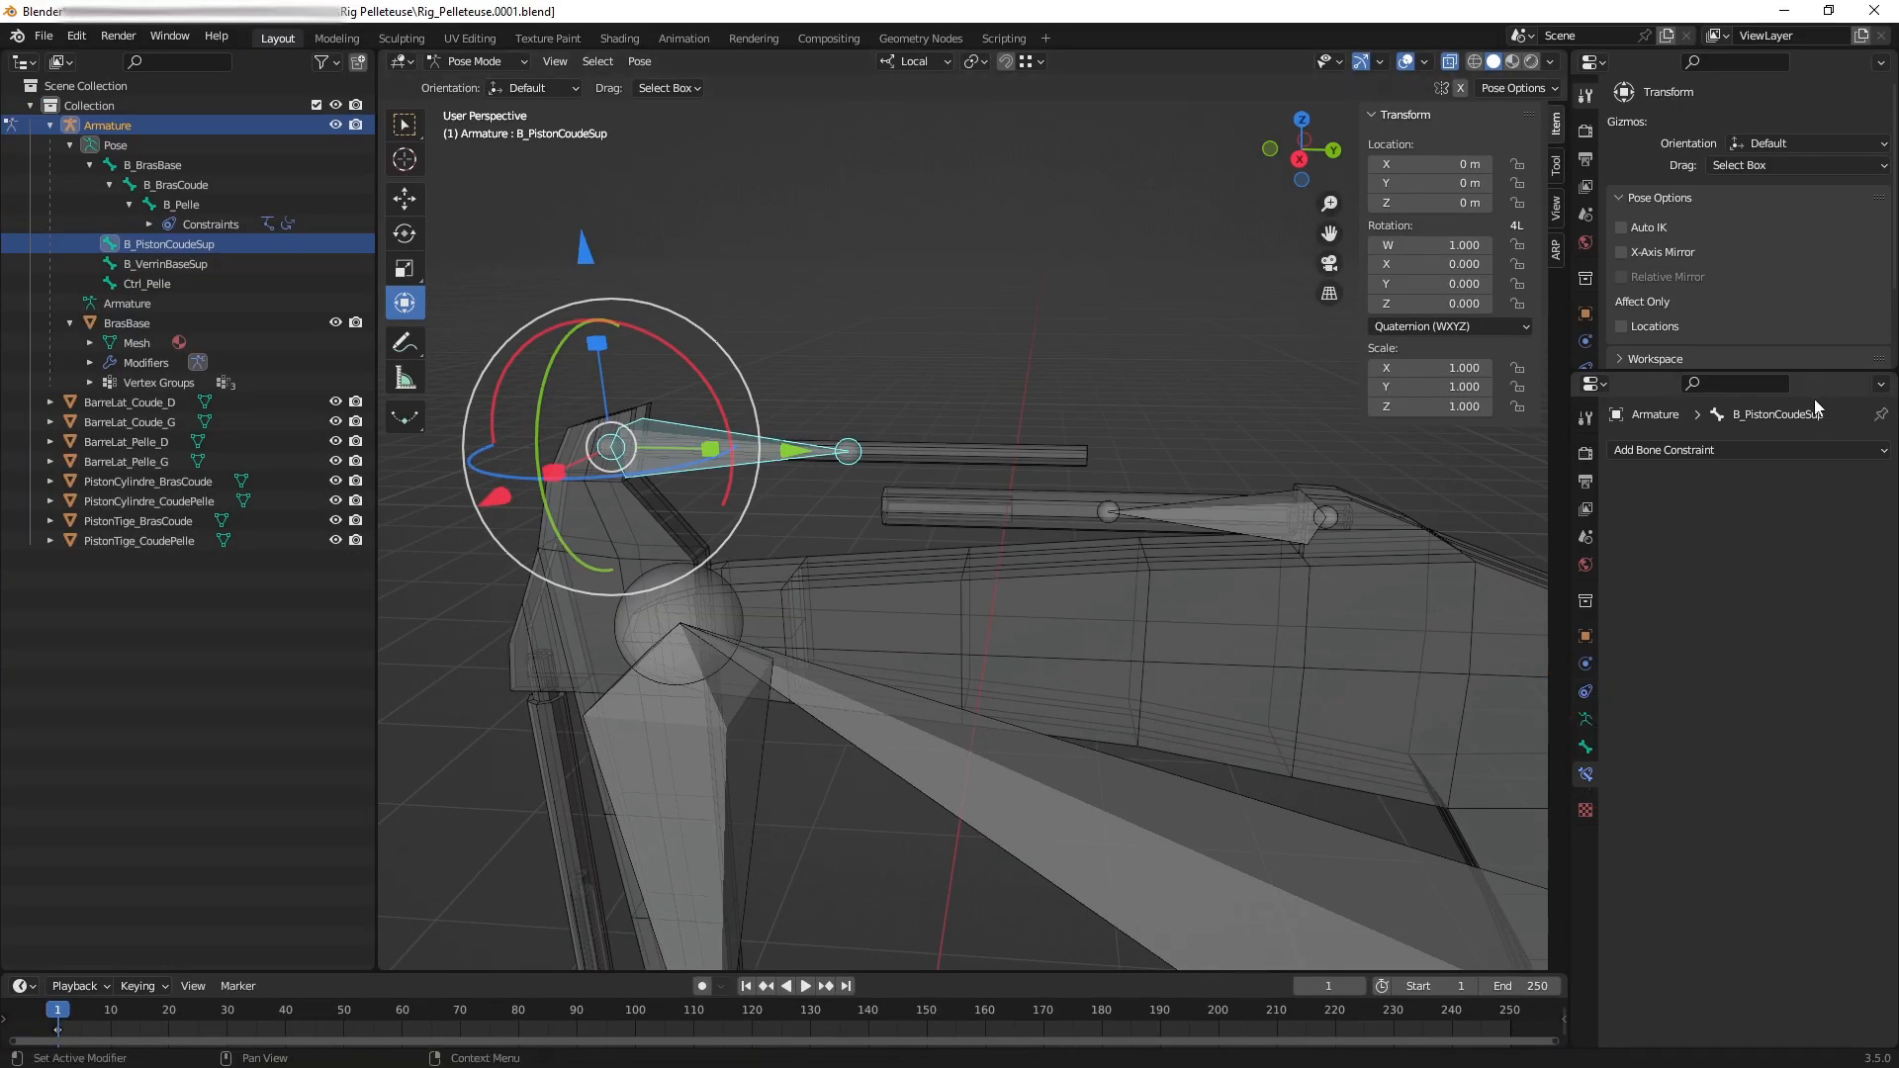
Add a Track To bone constraint to B_PistonCoudeSup.
left_click(1810, 449)
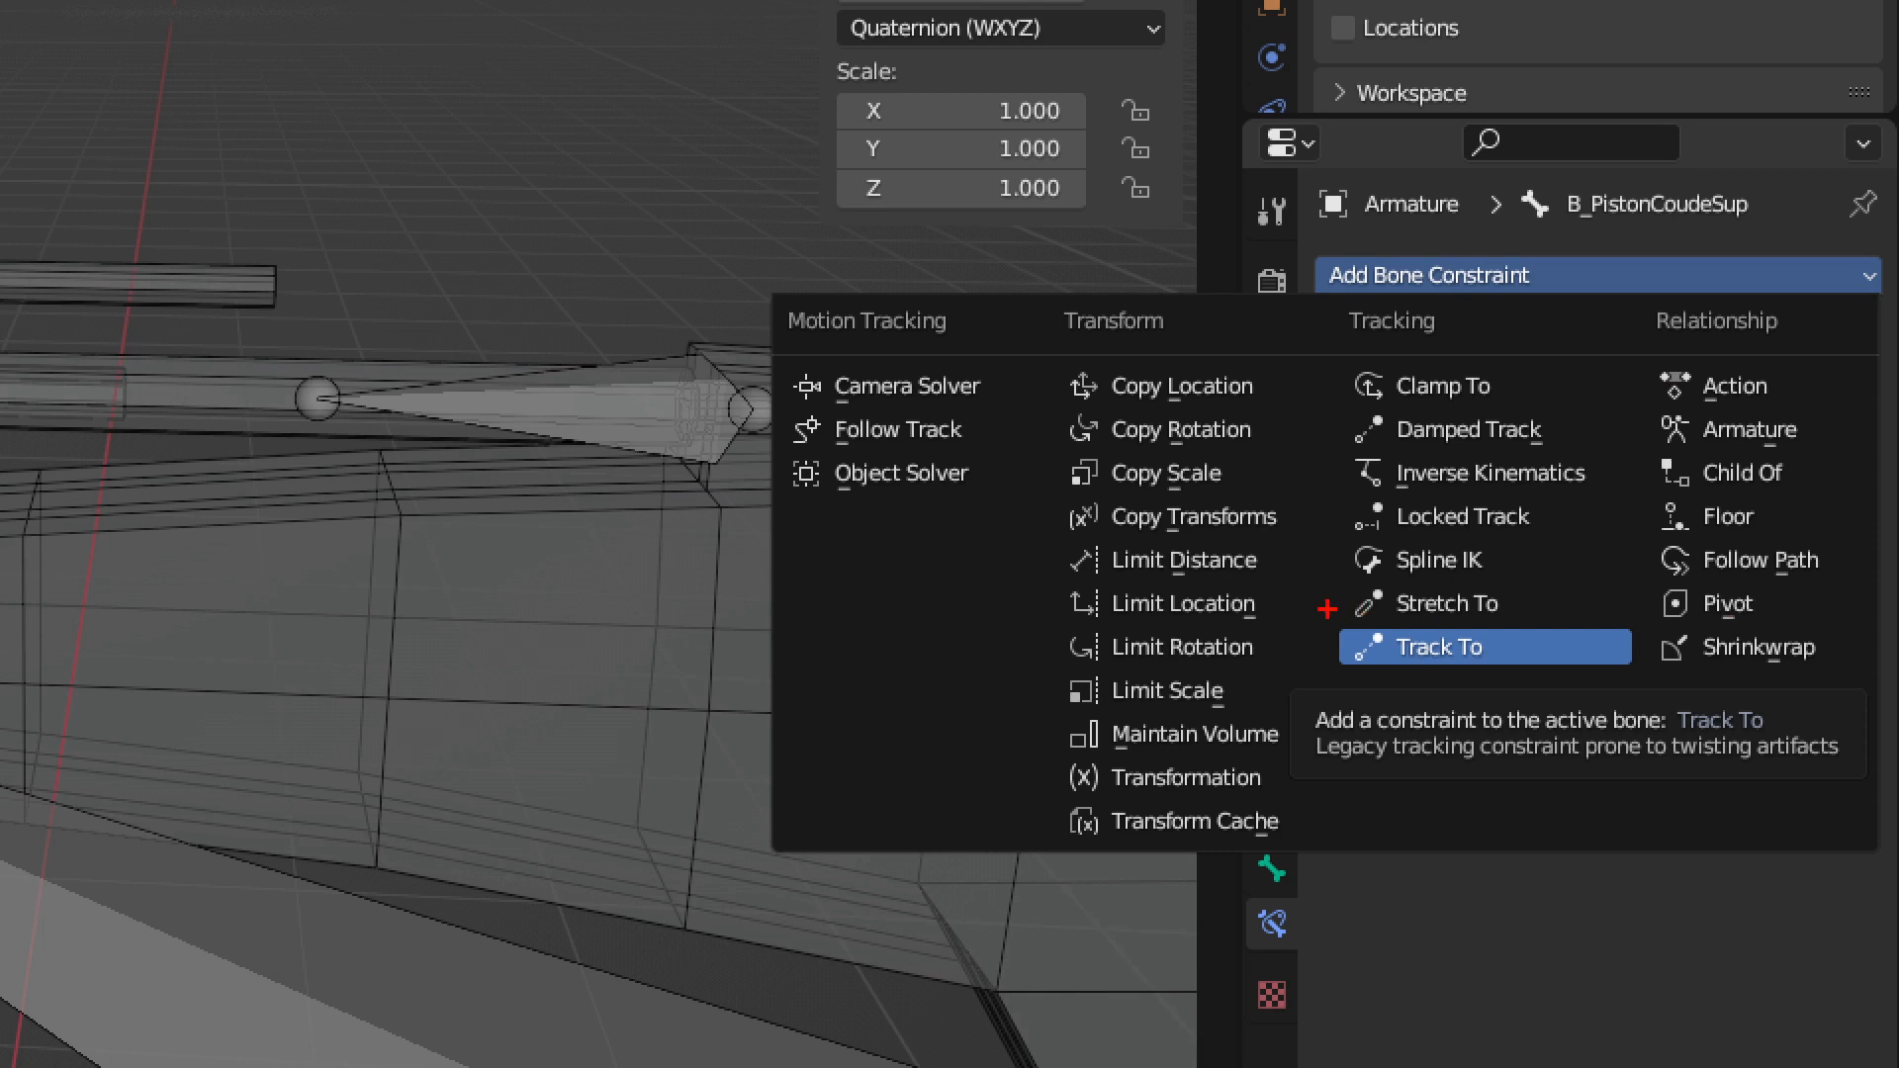
mouse_move(1326, 609)
left_mouse_down("ctrl")
mouse_move(1593, 693)
mouse_move(1631, 832)
left_mouse_up("ctrl")
mouse_move(1526, 696)
left_mouse_down("ctrl")
mouse_move(1531, 767)
mouse_move(1588, 711)
left_mouse_up("ctrl")
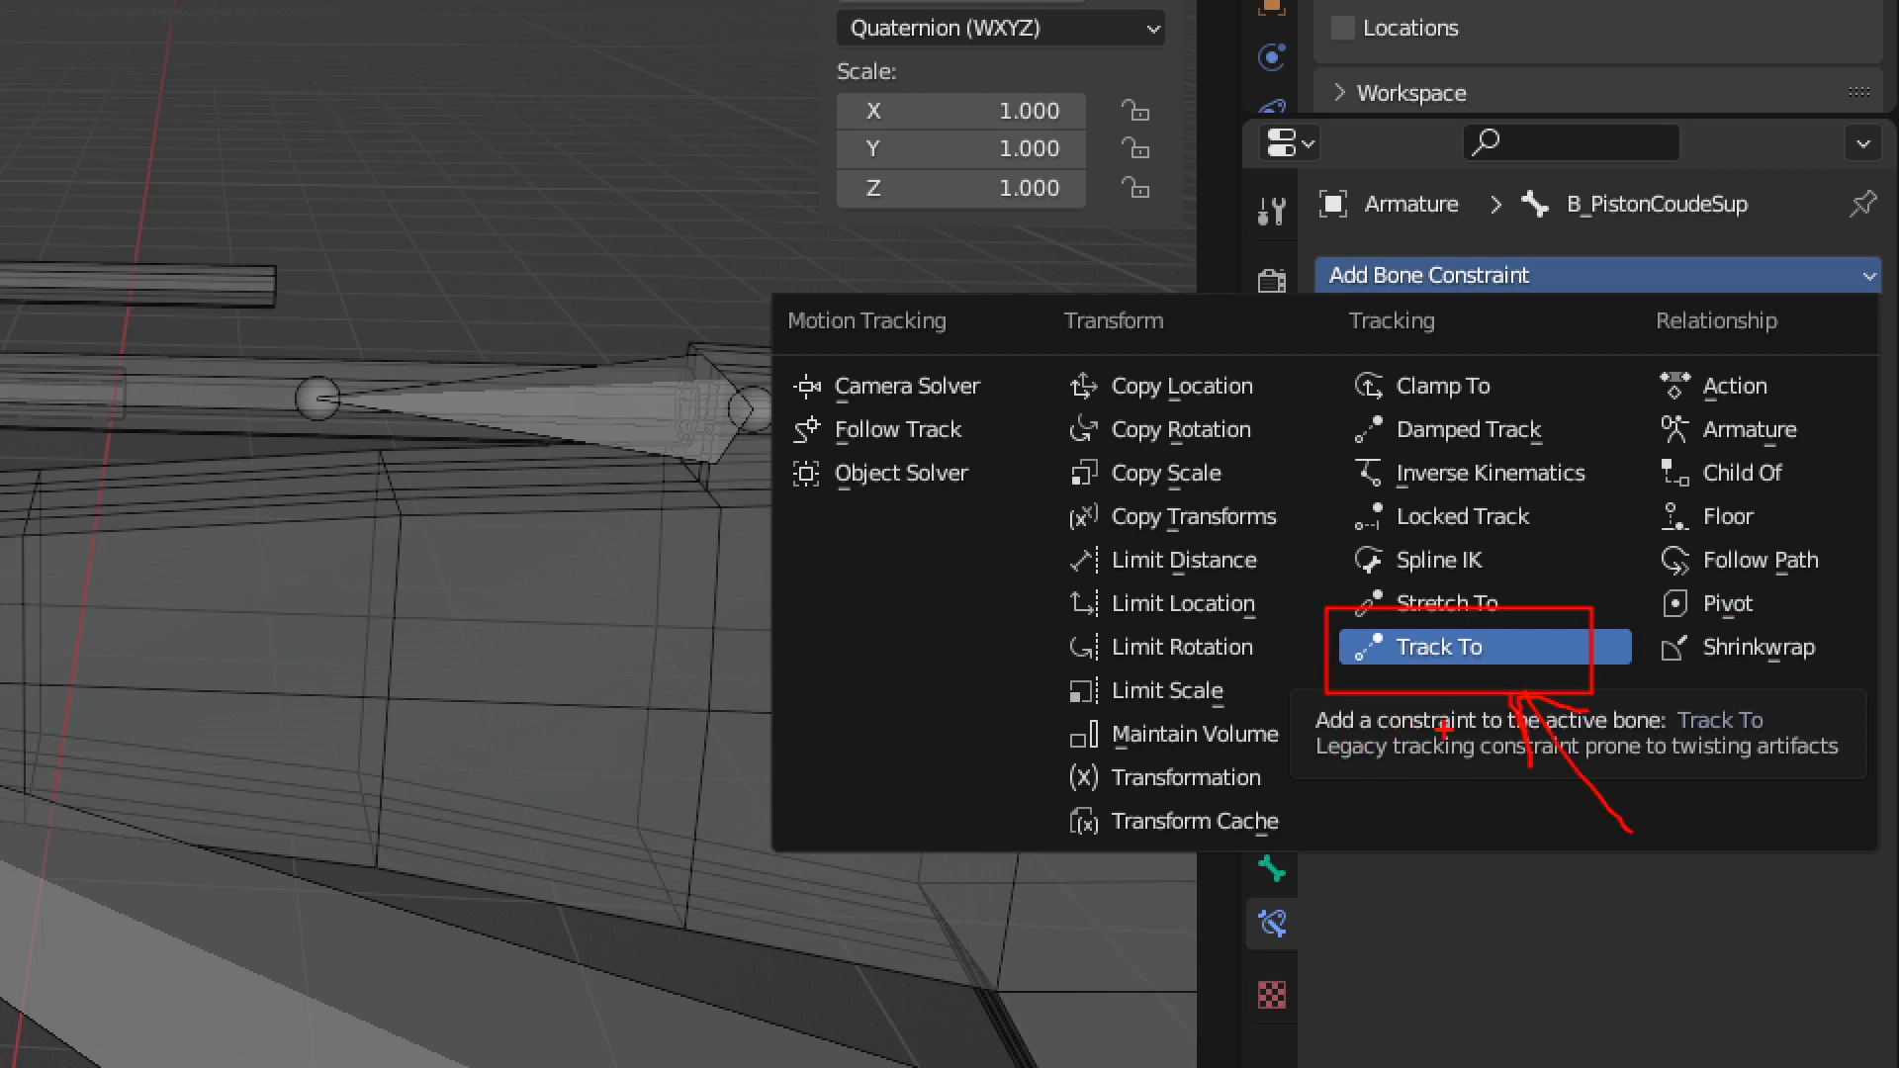
left_click_drag(1445, 724, 1766, 781, "ctrl")
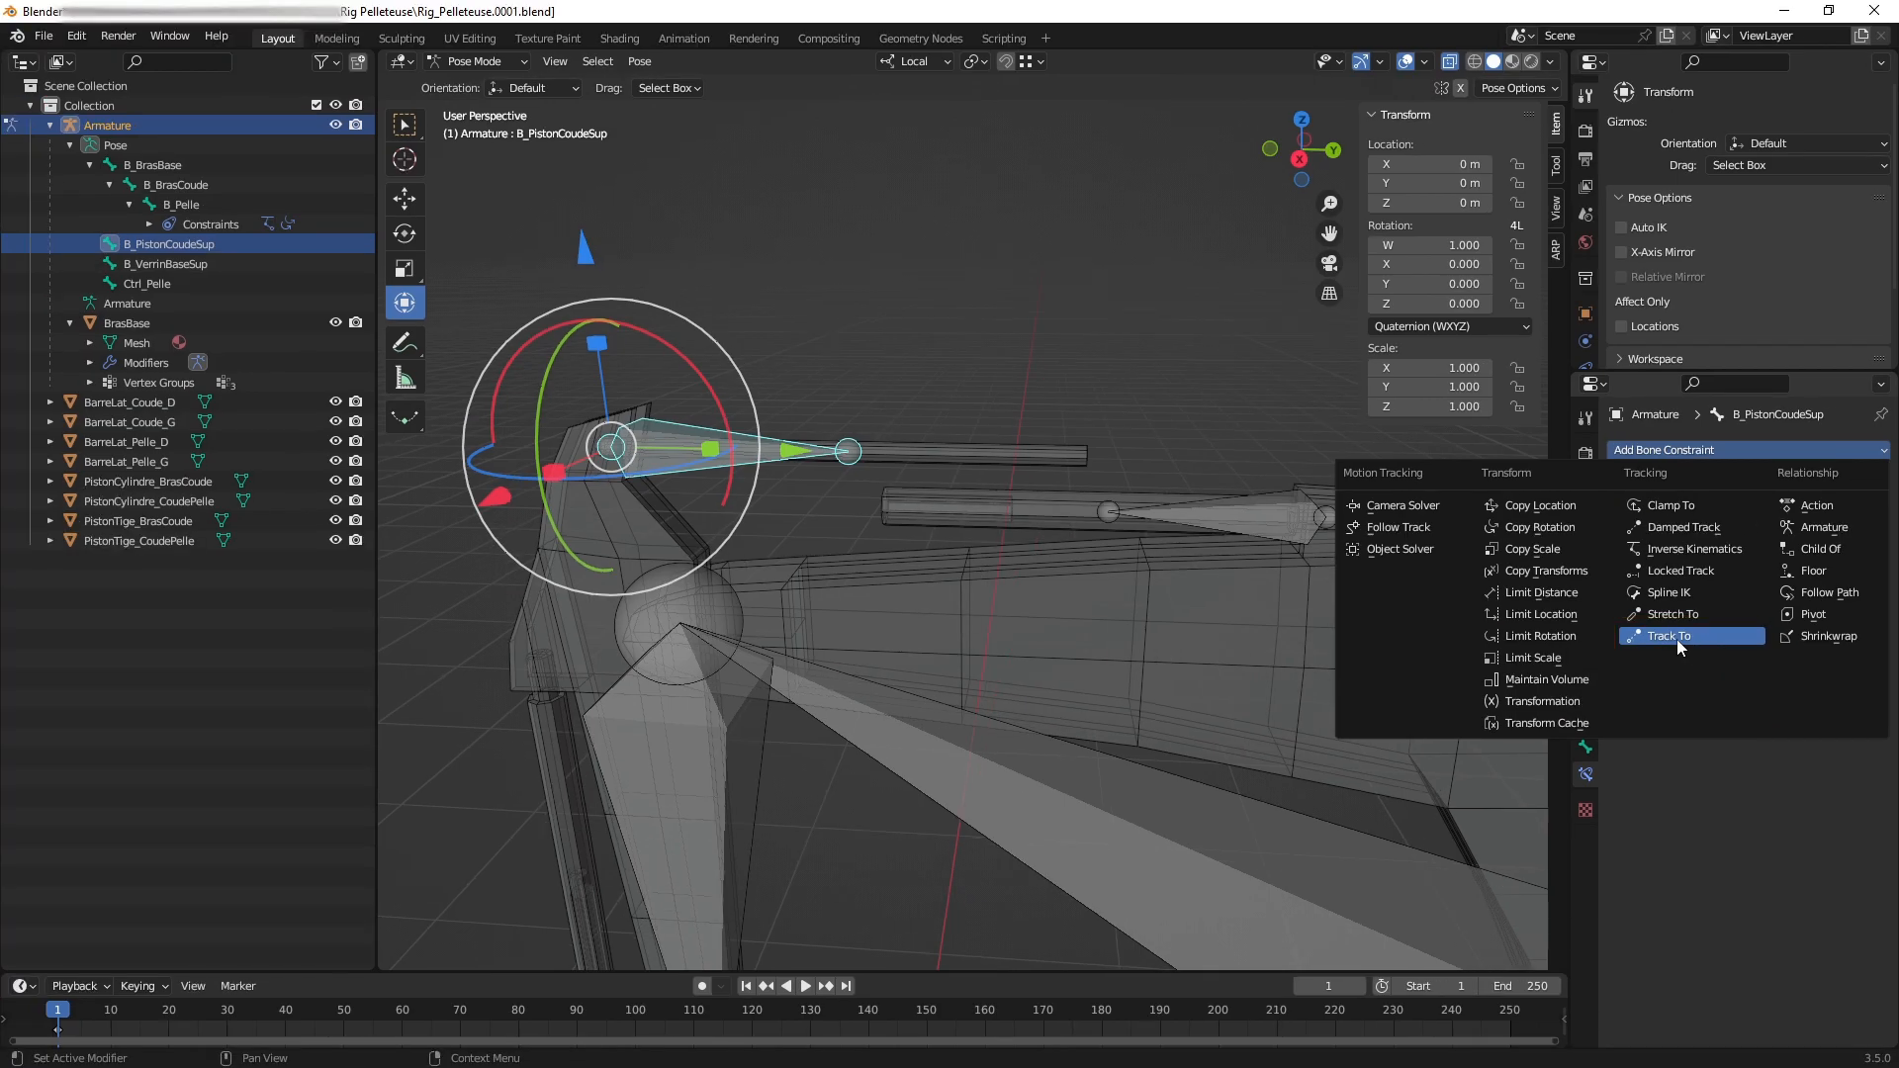
left_click(1672, 639)
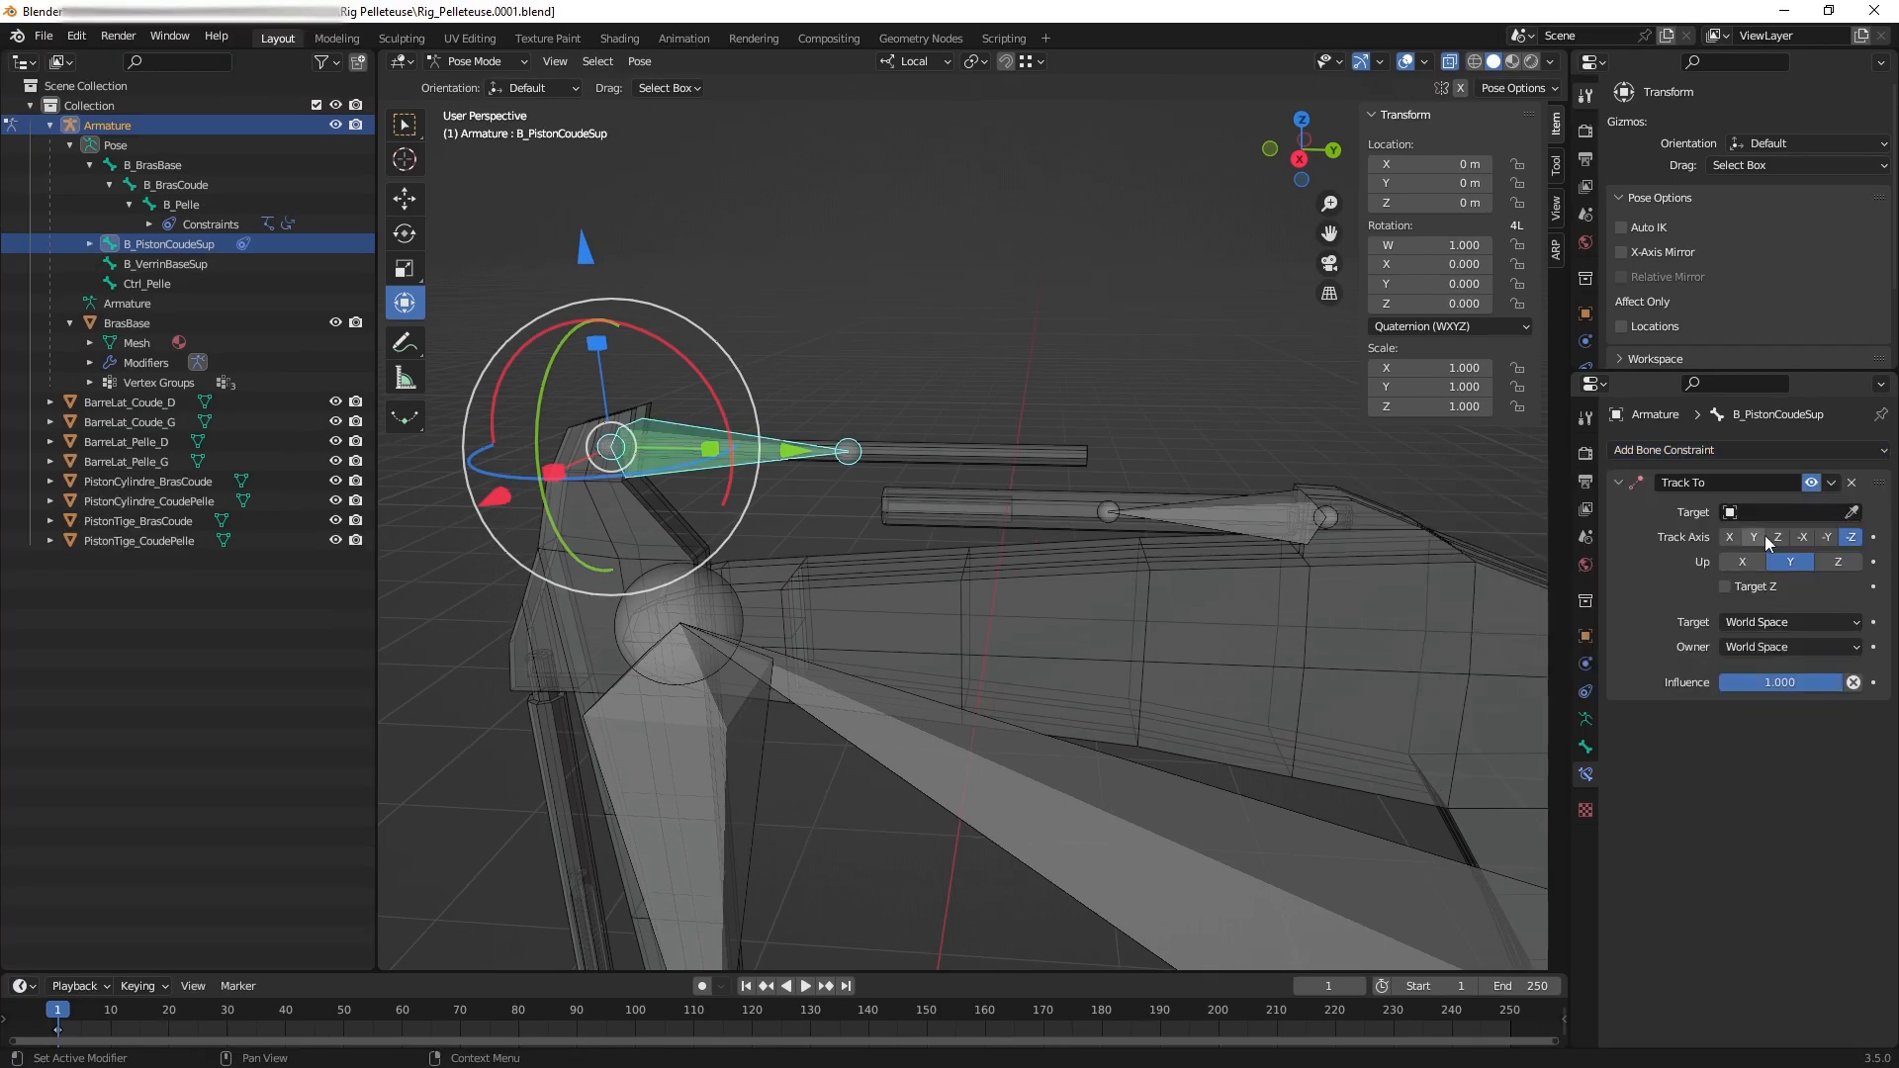
middle_click_drag(1147, 513, 1092, 527)
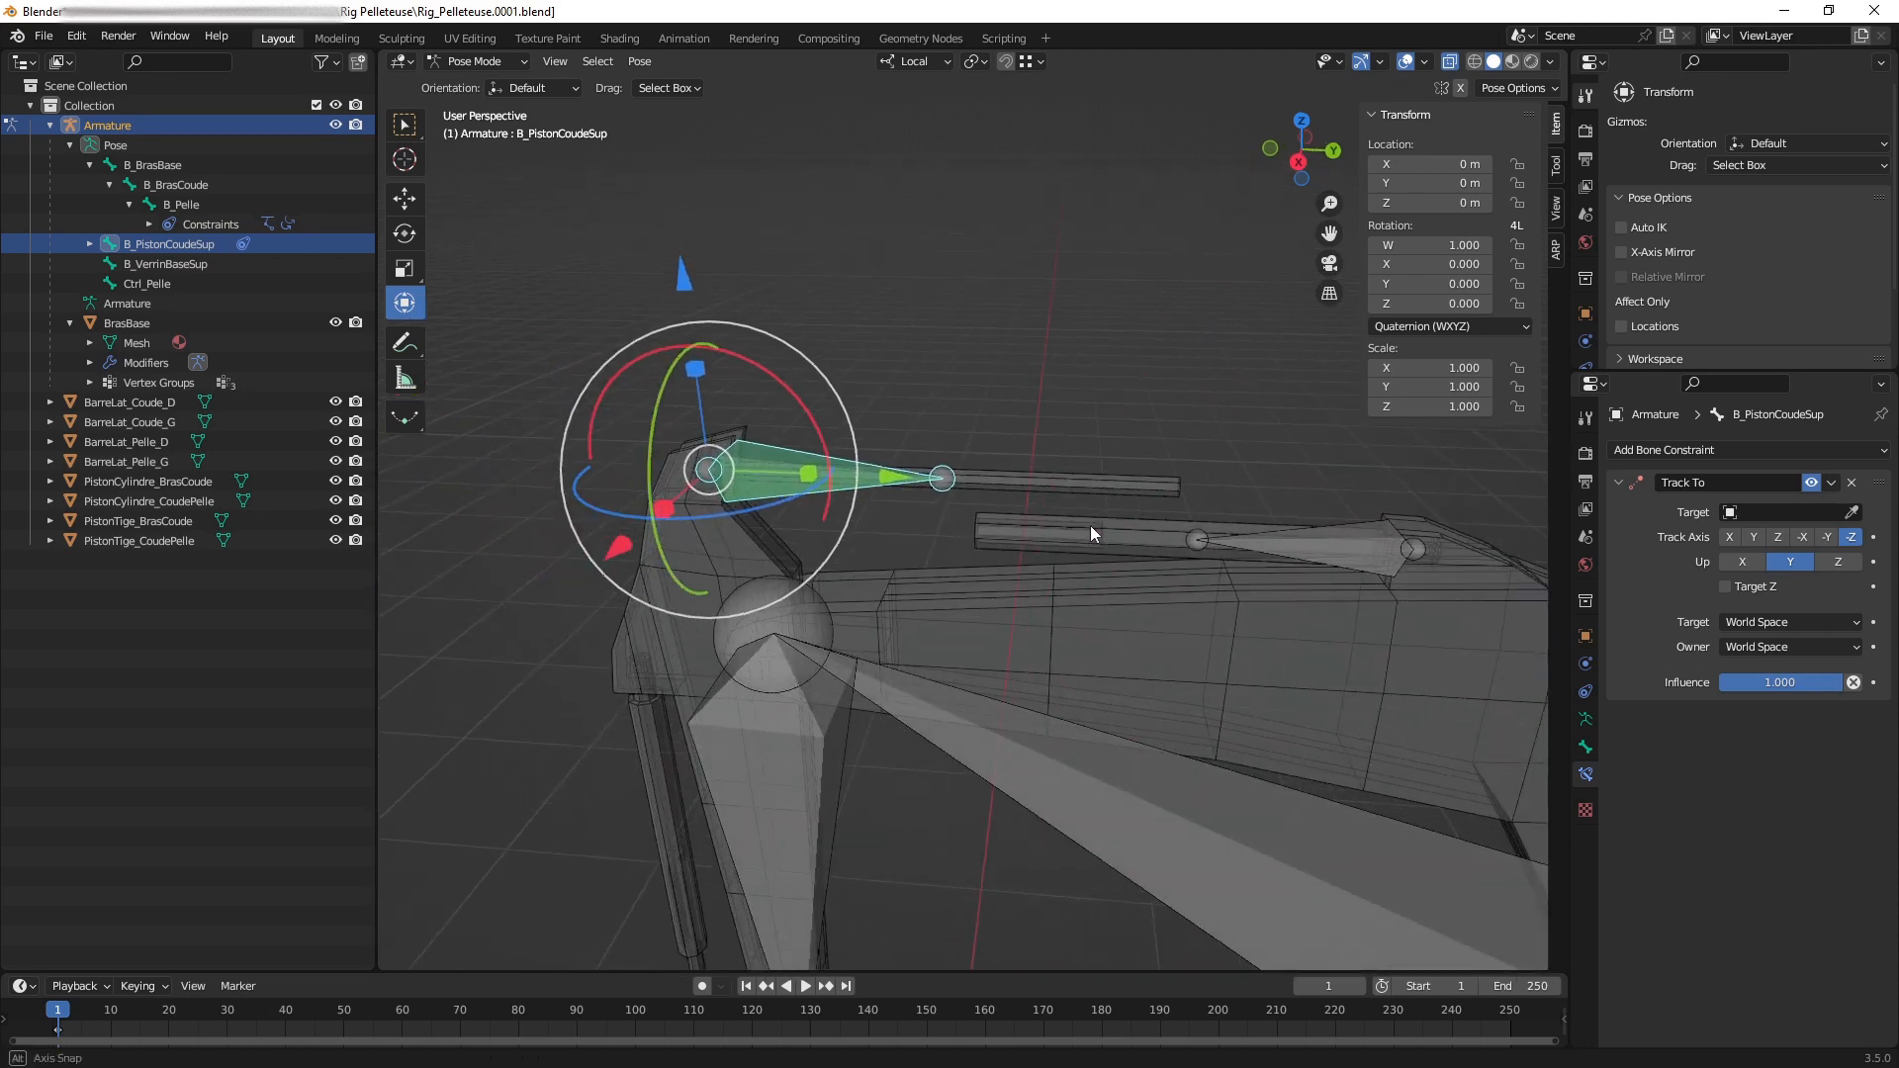